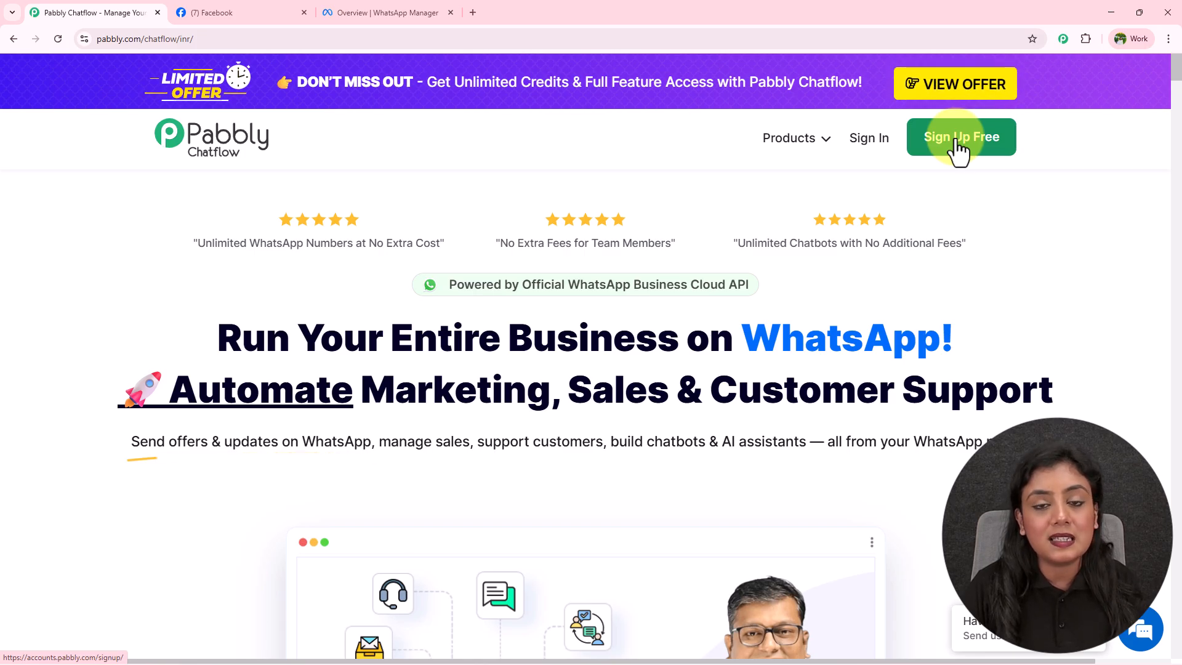
# Sign in to the Pabbly account and launch the Pabbly Chatflow app from its card.
pyautogui.click(869, 143)
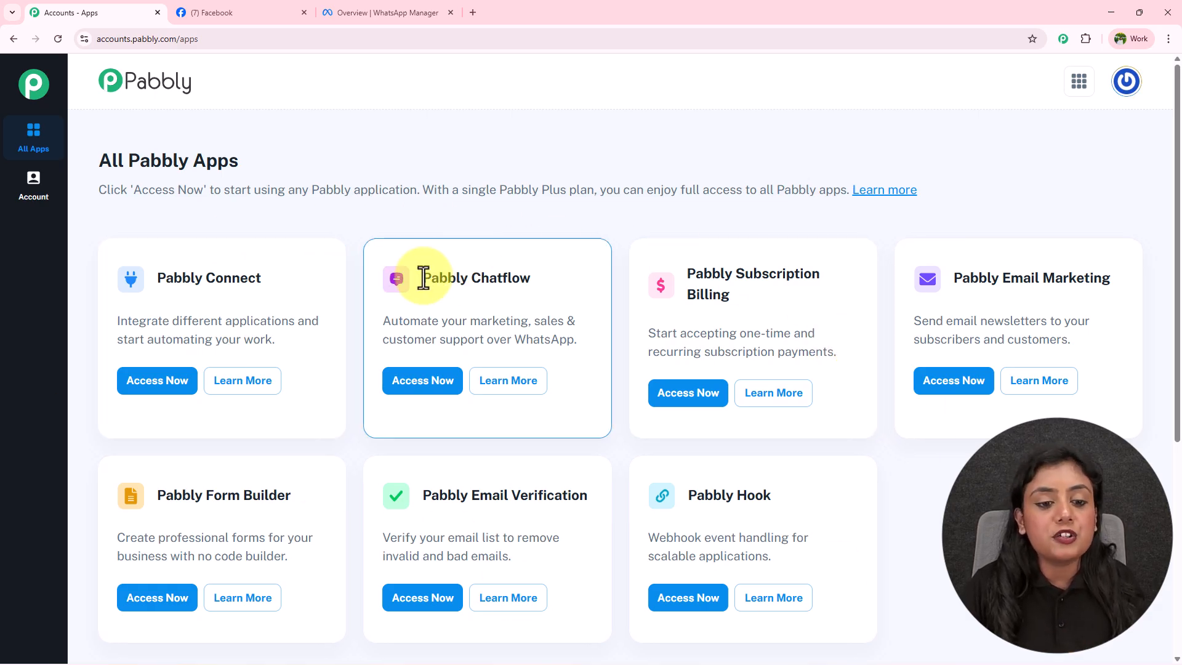
pyautogui.moveTo(422, 277); pyautogui.dragTo(578, 281)
pyautogui.click(423, 383)
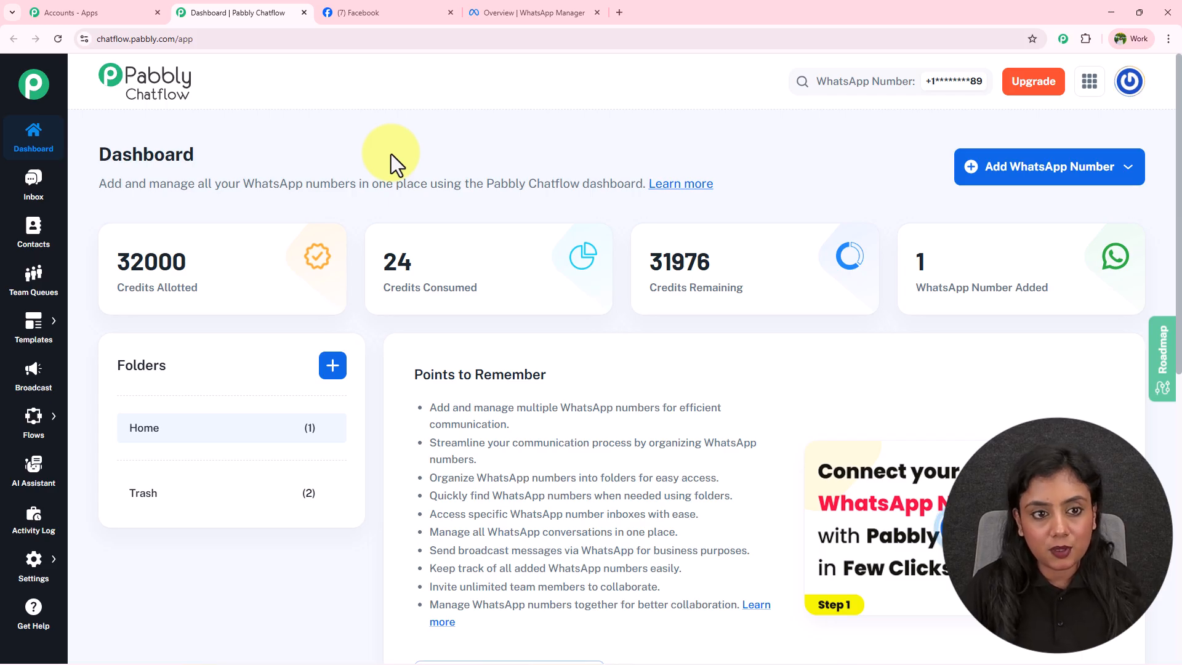
# Highlight the credit figures: 32000 allotted, 24 consumed, 31976 remaining, and the WhatsApp numbers count.
pyautogui.moveTo(116, 260); pyautogui.dragTo(190, 264)
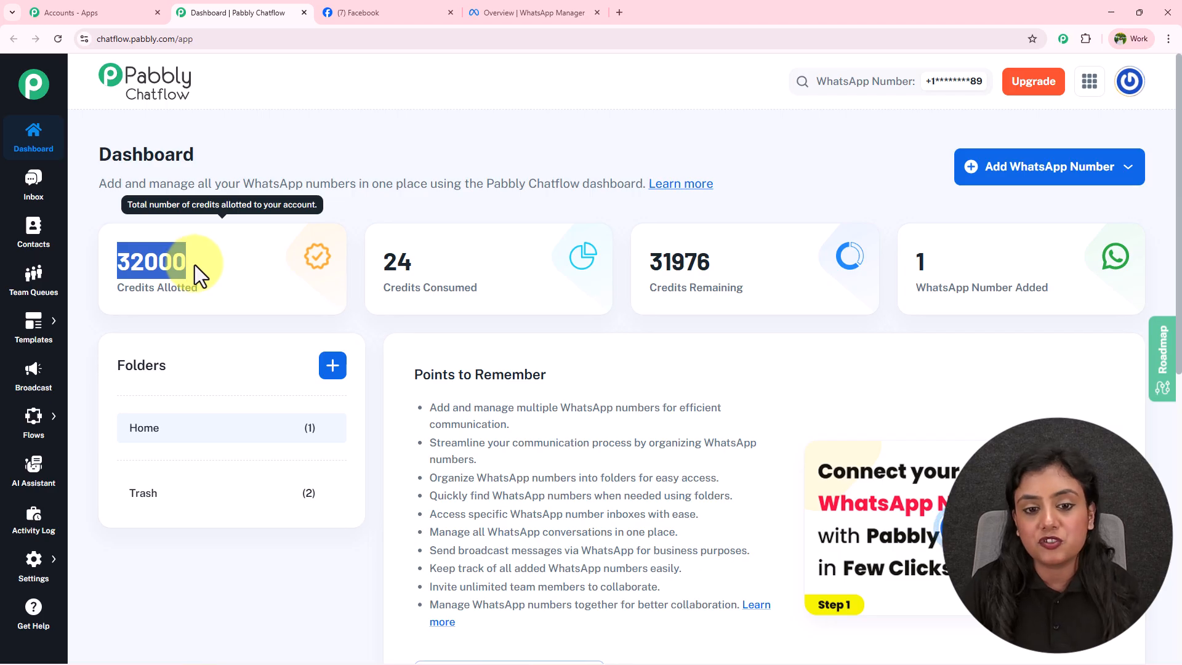
pyautogui.moveTo(382, 262); pyautogui.dragTo(427, 262)
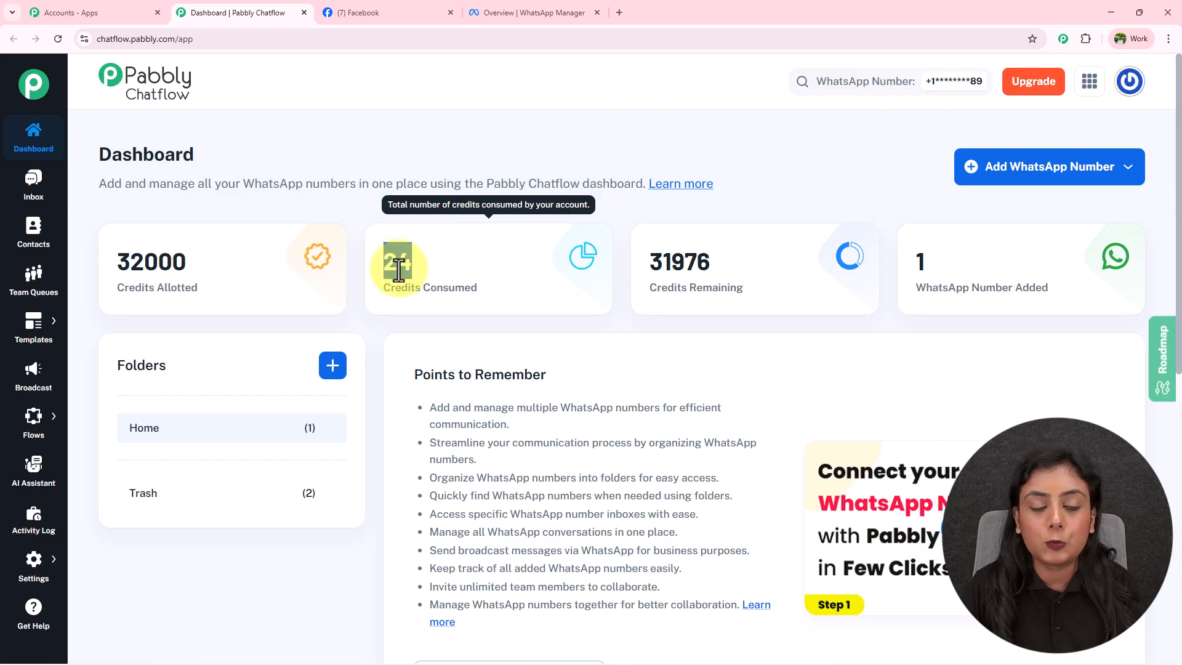
pyautogui.moveTo(644, 262); pyautogui.dragTo(733, 265)
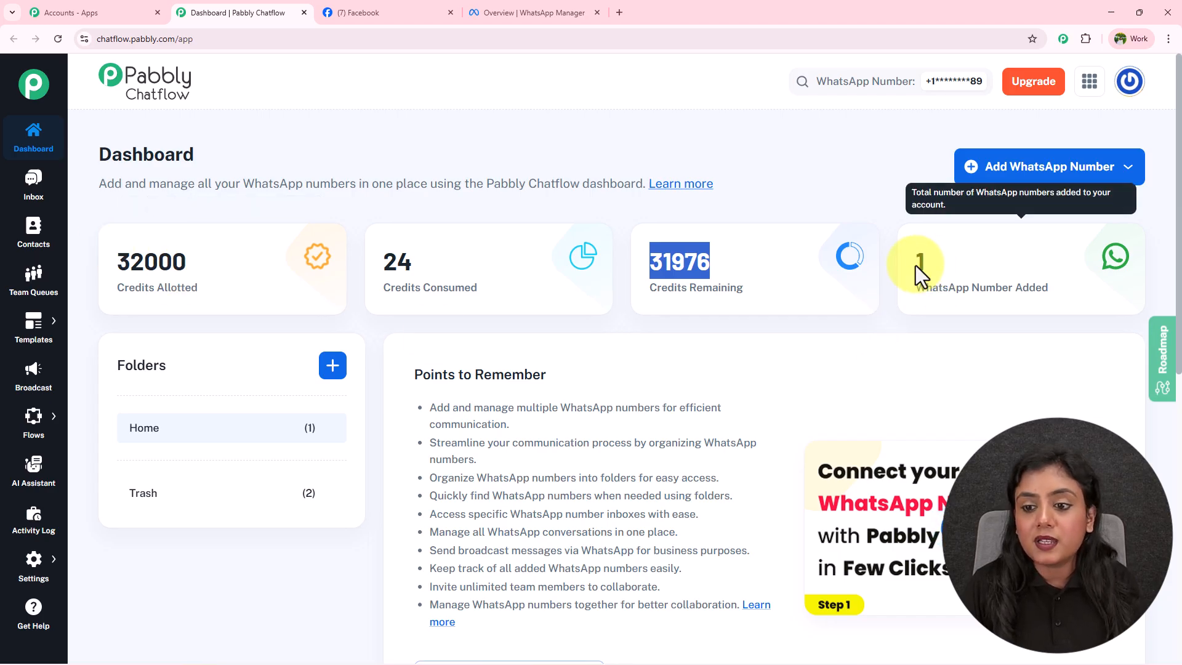
pyautogui.moveTo(917, 265); pyautogui.dragTo(937, 264)
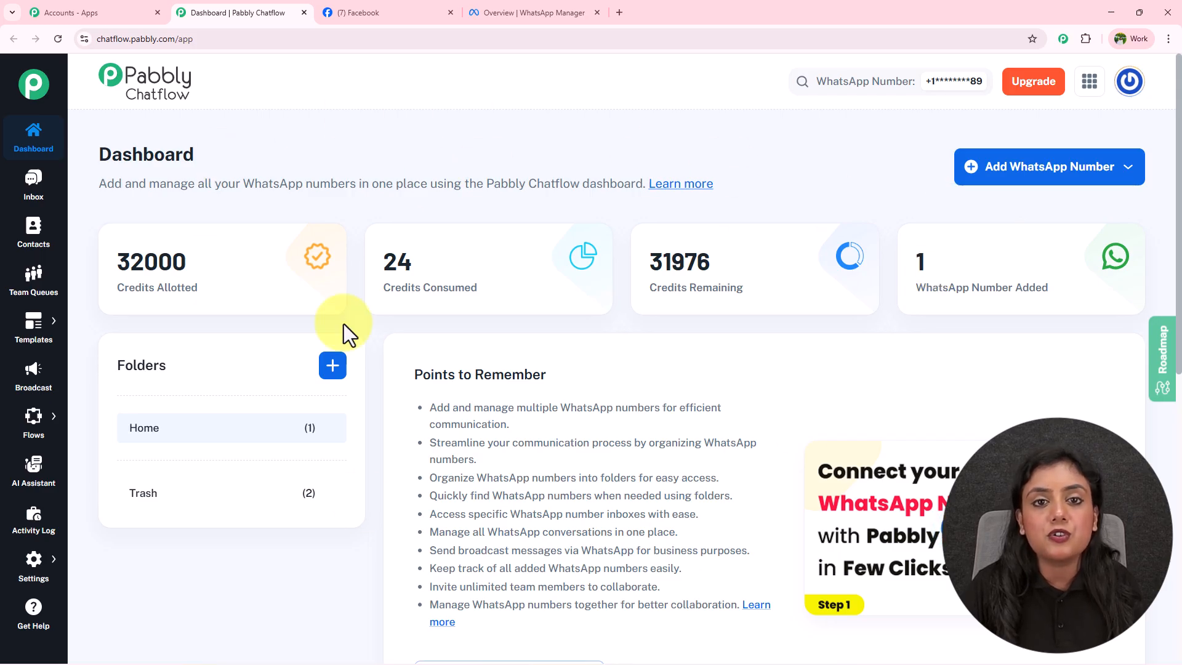
# Check the Home numbers table, then bring up the Add WhatsApp Number choices.
pyautogui.scroll(-4, 803, 175)
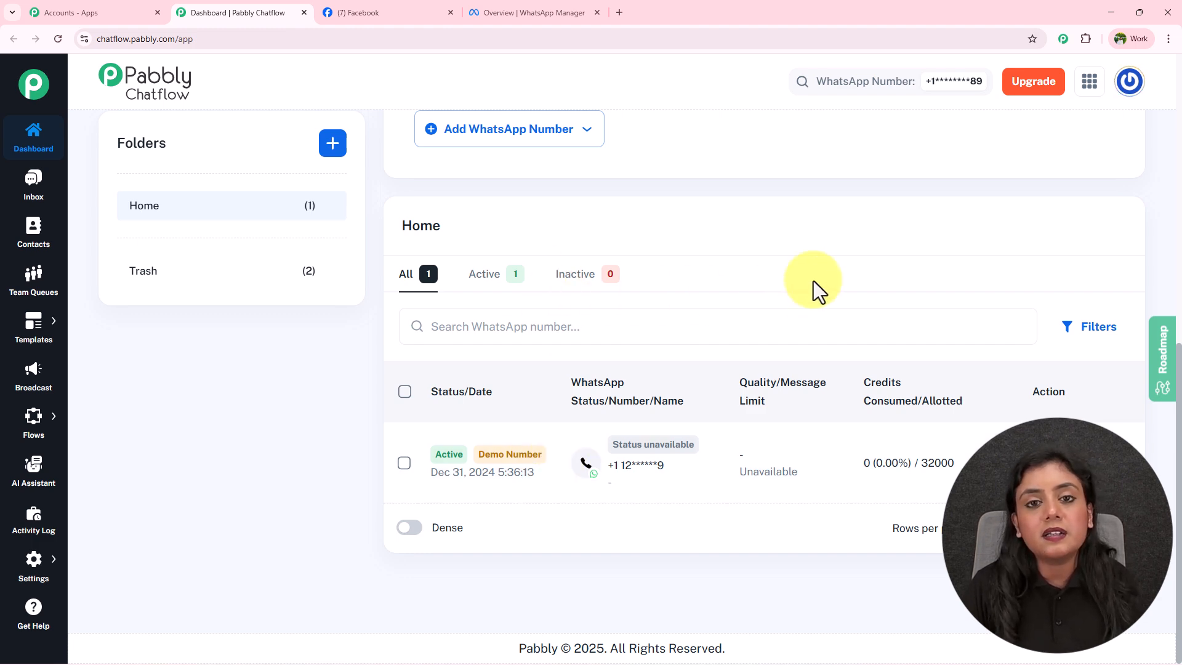
pyautogui.scroll(4, 814, 281)
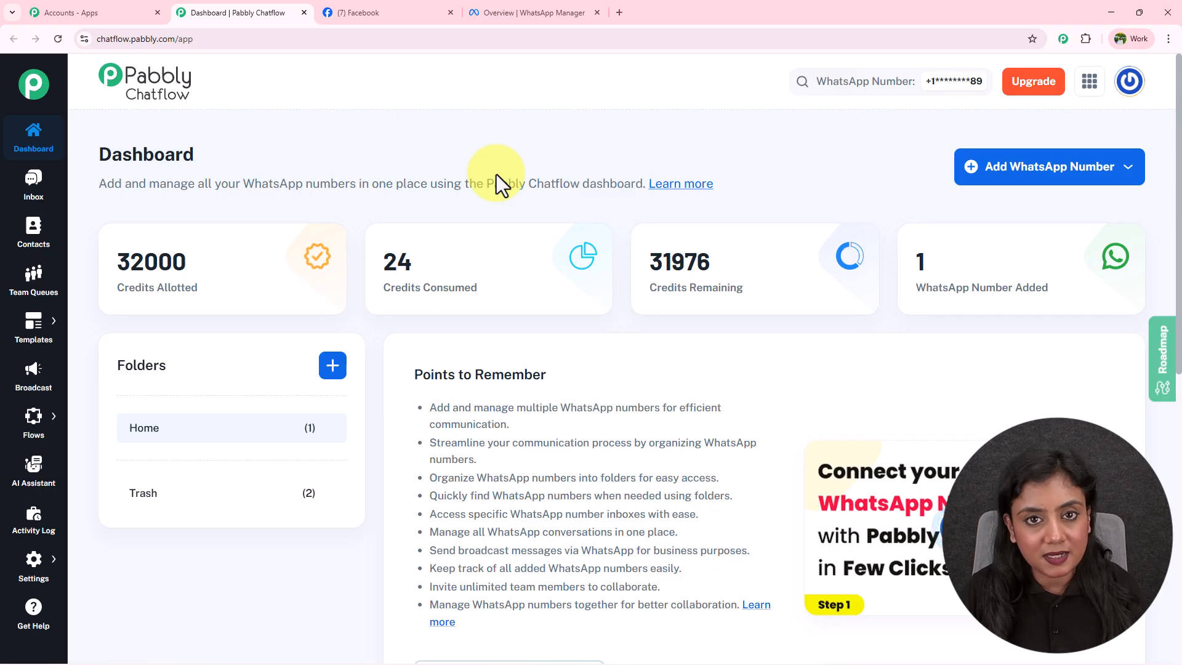
pyautogui.click(1084, 168)
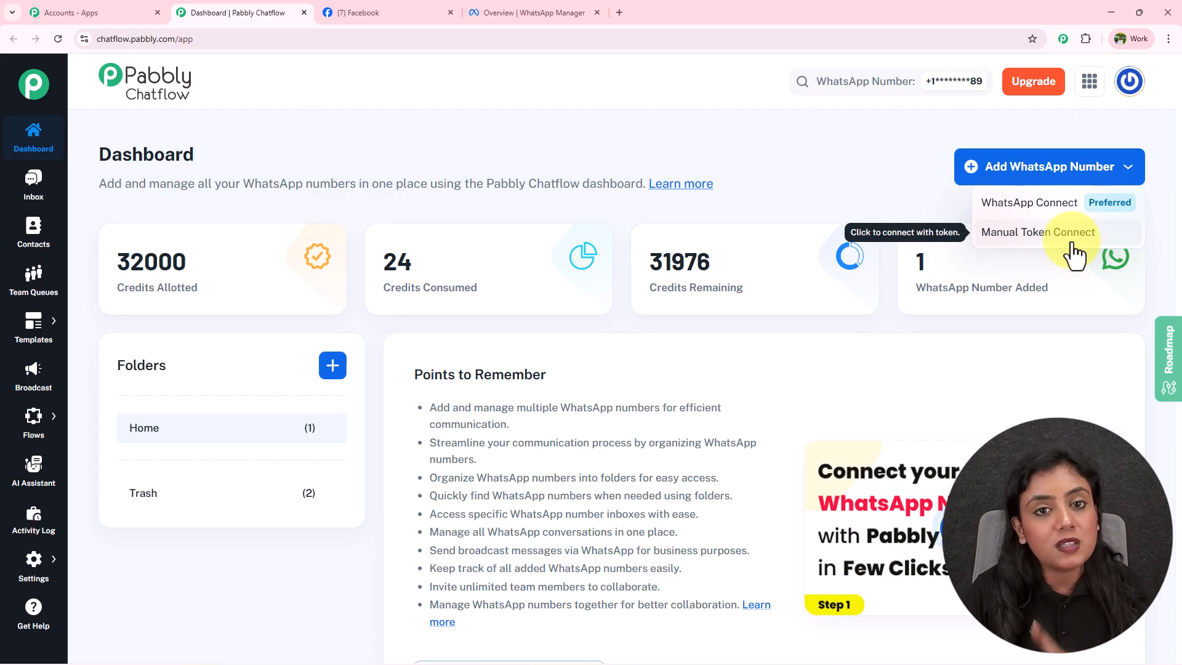
# Start the preferred WhatsApp Connect setup, keeping Home as the number's folder.
pyautogui.click(1045, 203)
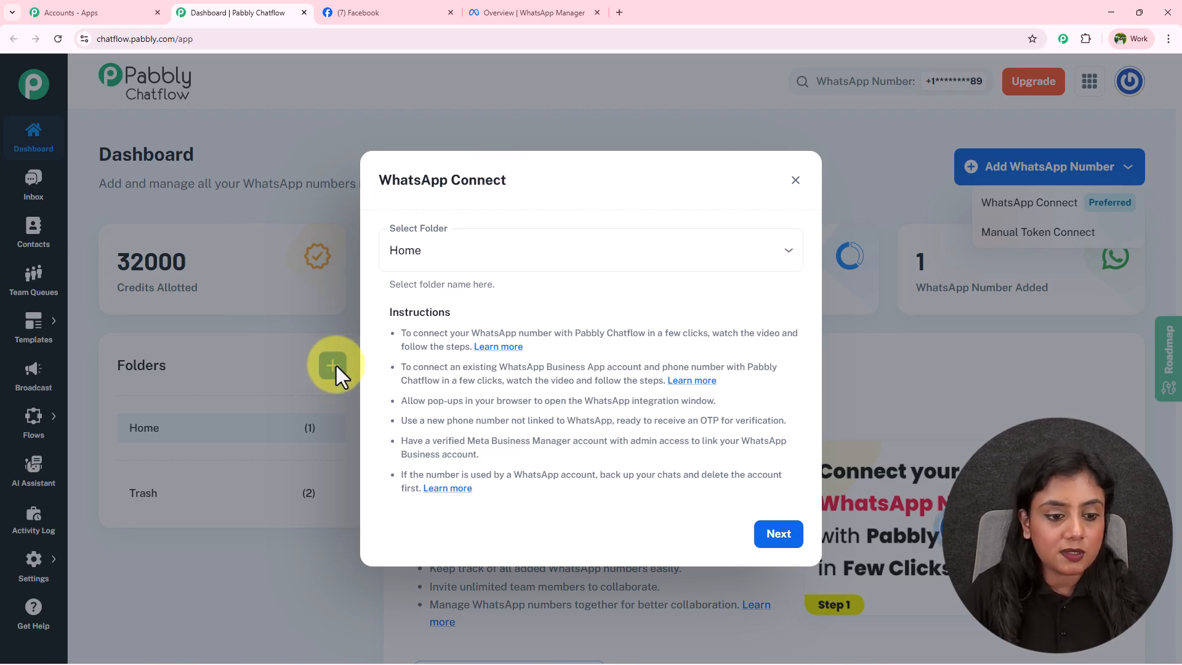
pyautogui.click(500, 252)
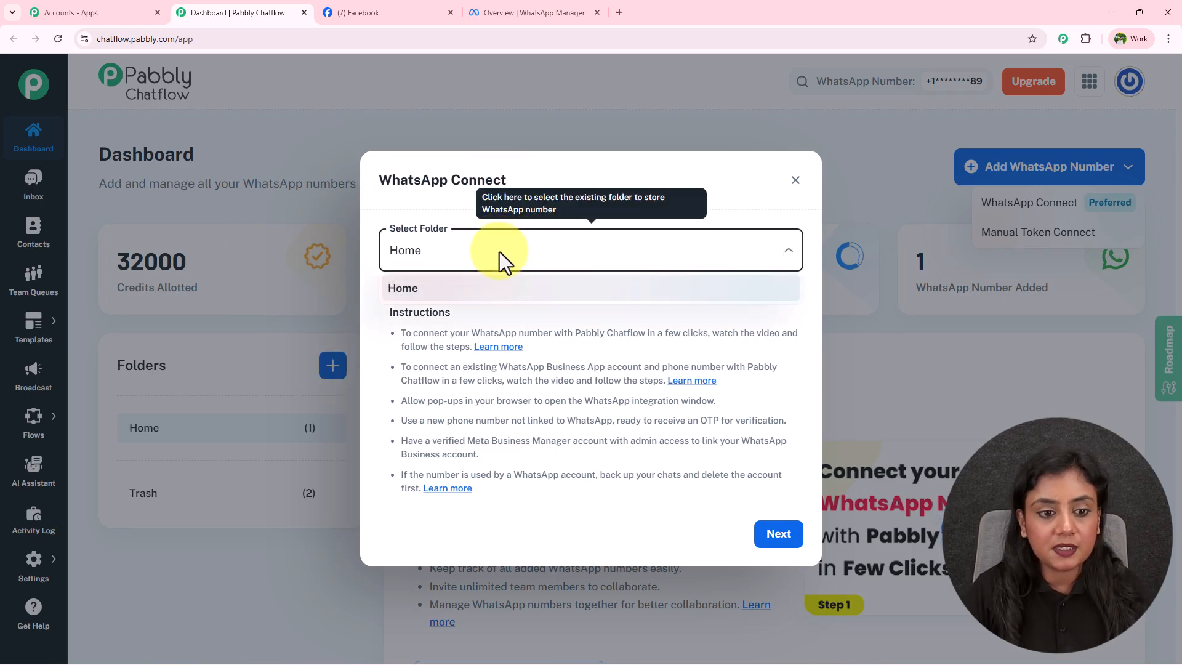
pyautogui.click(477, 298)
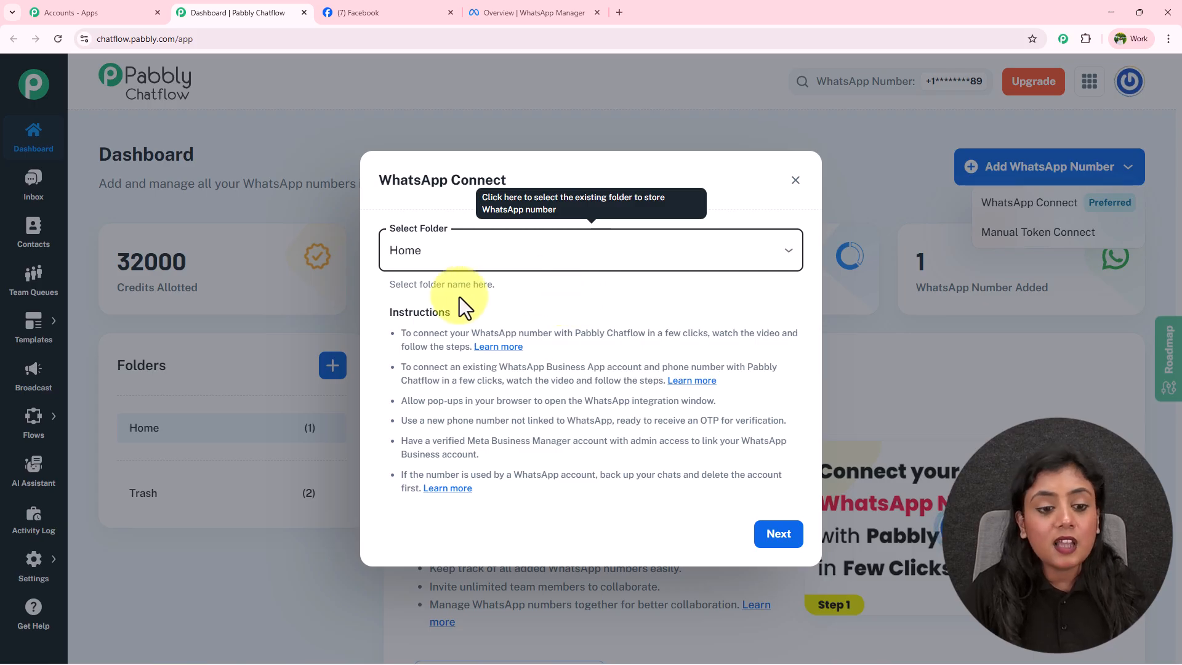
# Go over the instructions on new numbers, verified Meta Business Manager and backups, then continue.
pyautogui.moveTo(389, 311); pyautogui.dragTo(478, 312)
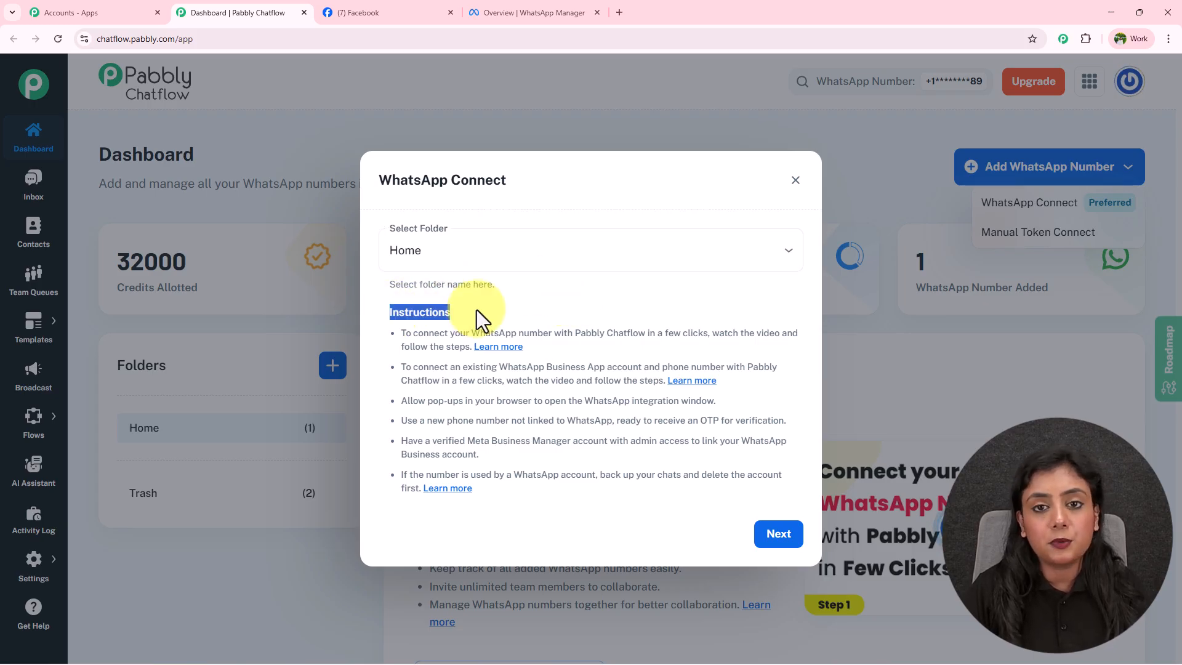
pyautogui.click(476, 310)
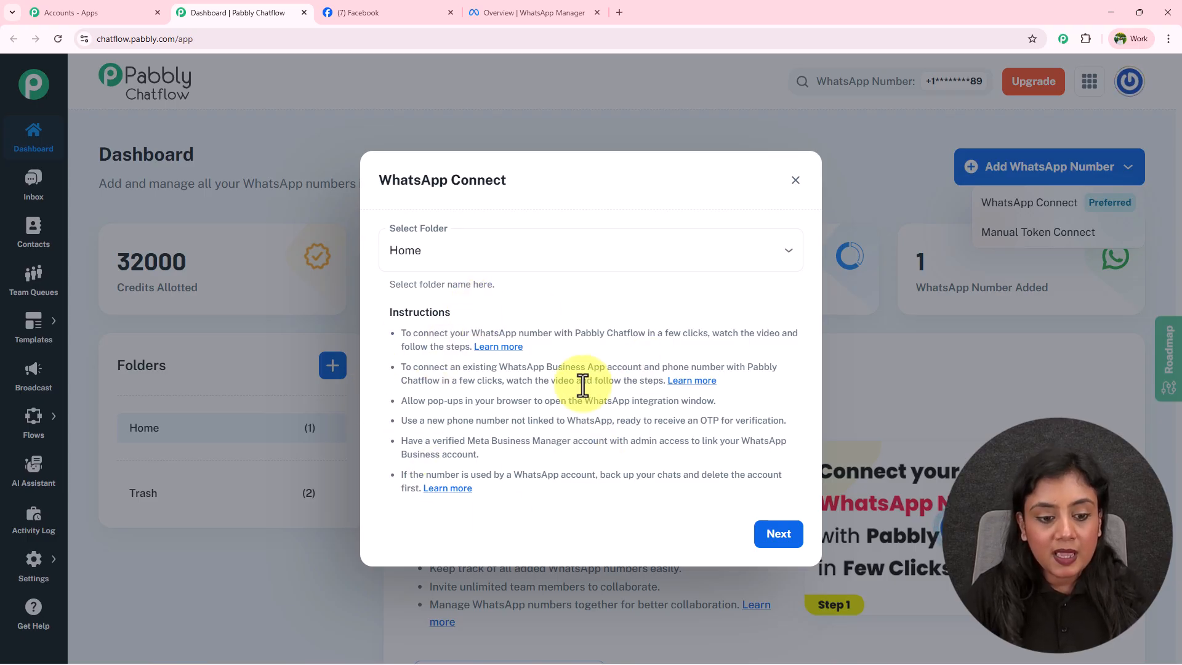
pyautogui.moveTo(397, 334); pyautogui.dragTo(755, 420)
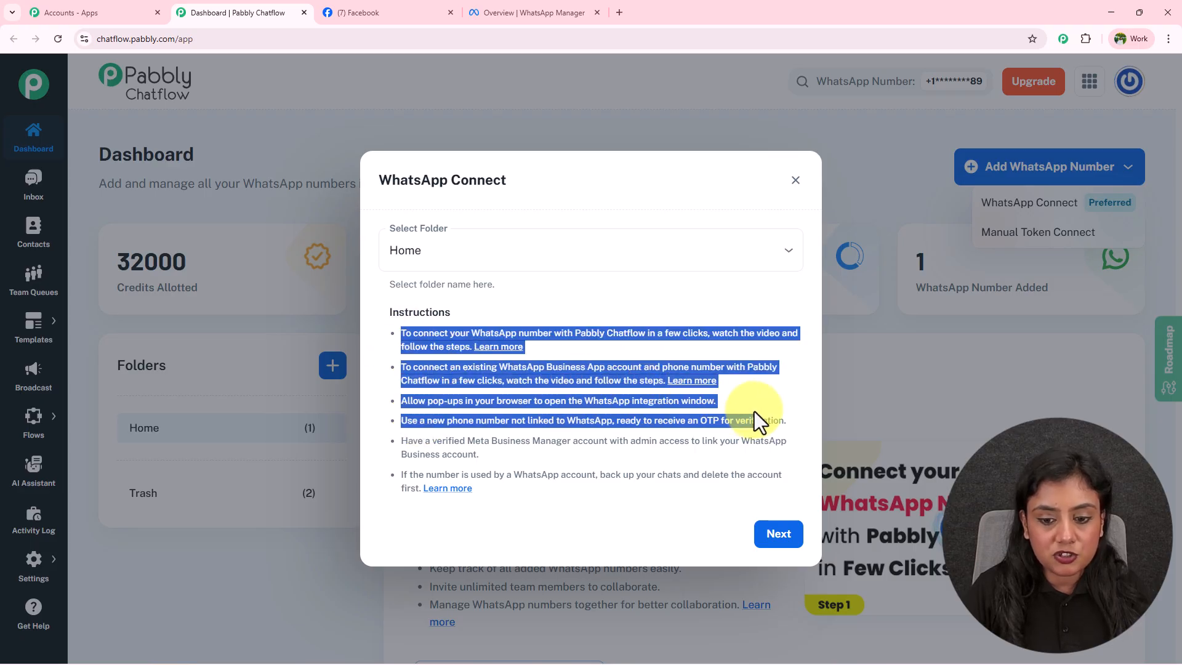
pyautogui.click(753, 412)
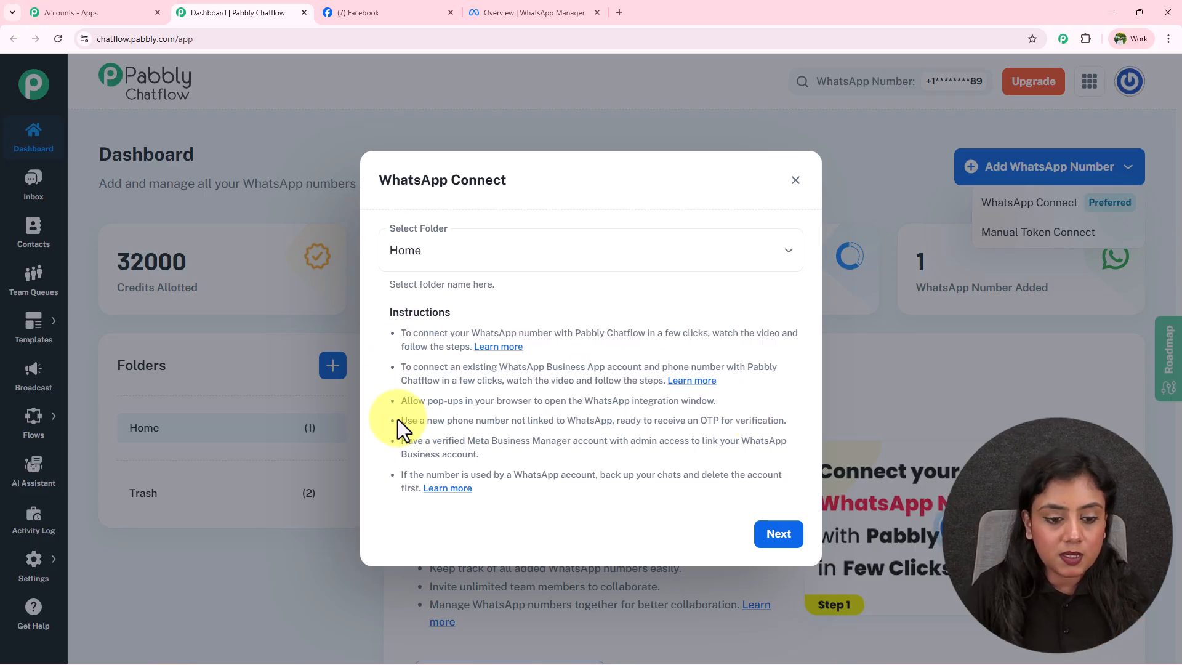
pyautogui.moveTo(401, 420); pyautogui.dragTo(789, 424)
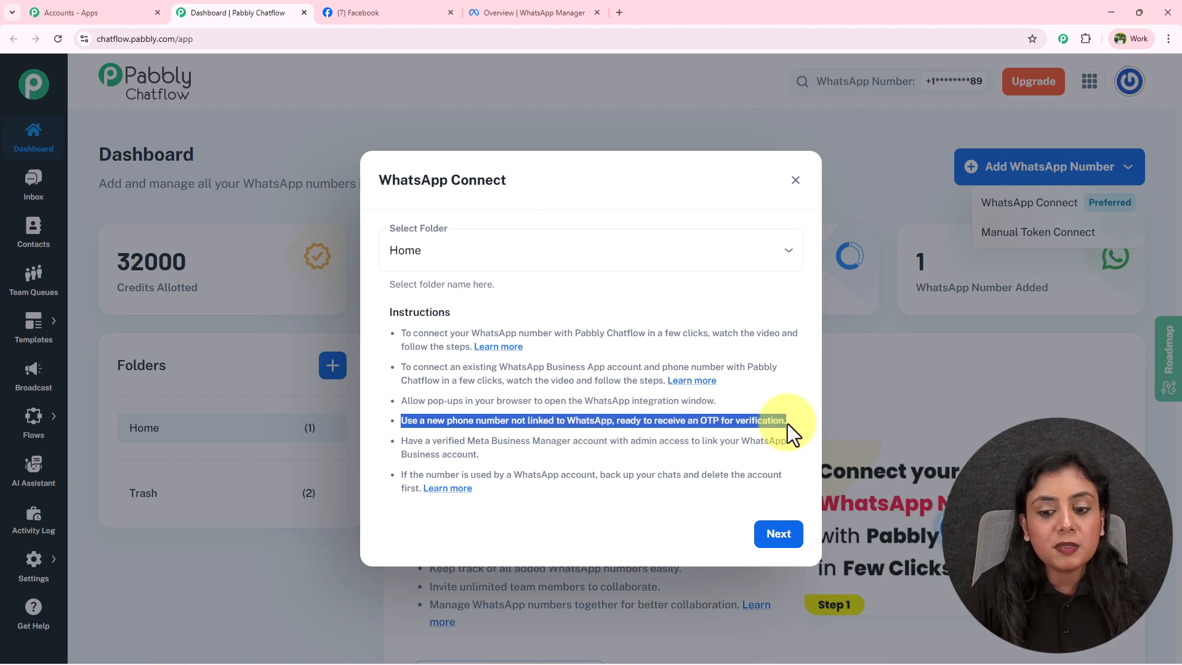
pyautogui.click(789, 424)
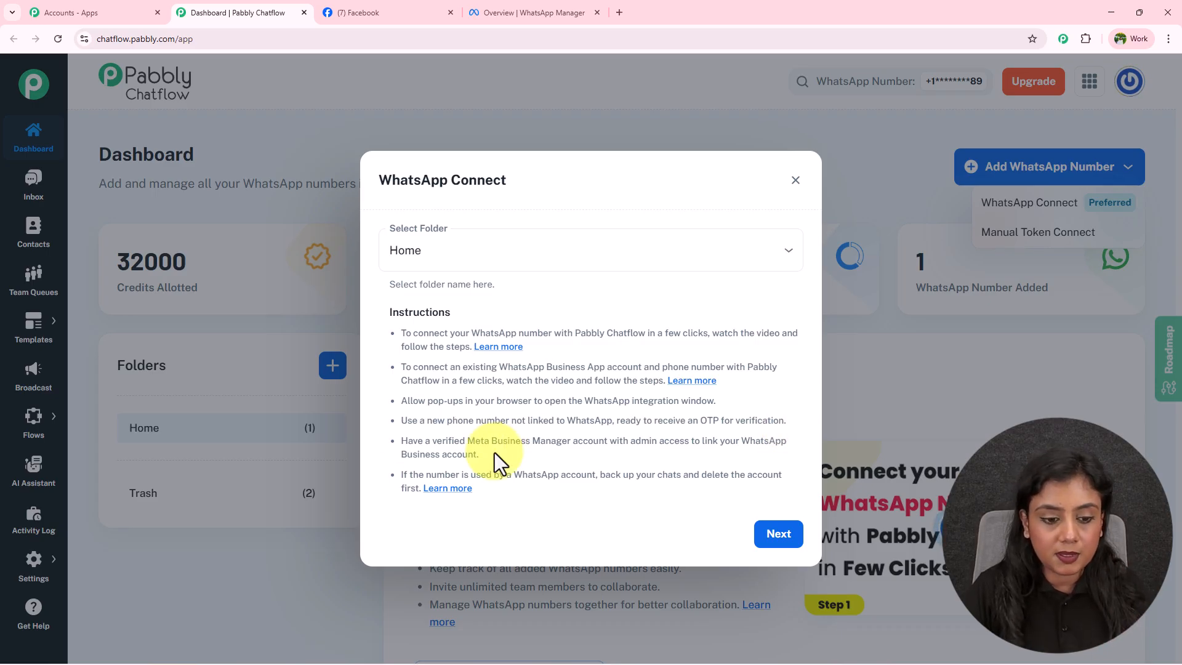
pyautogui.moveTo(400, 441); pyautogui.dragTo(752, 457)
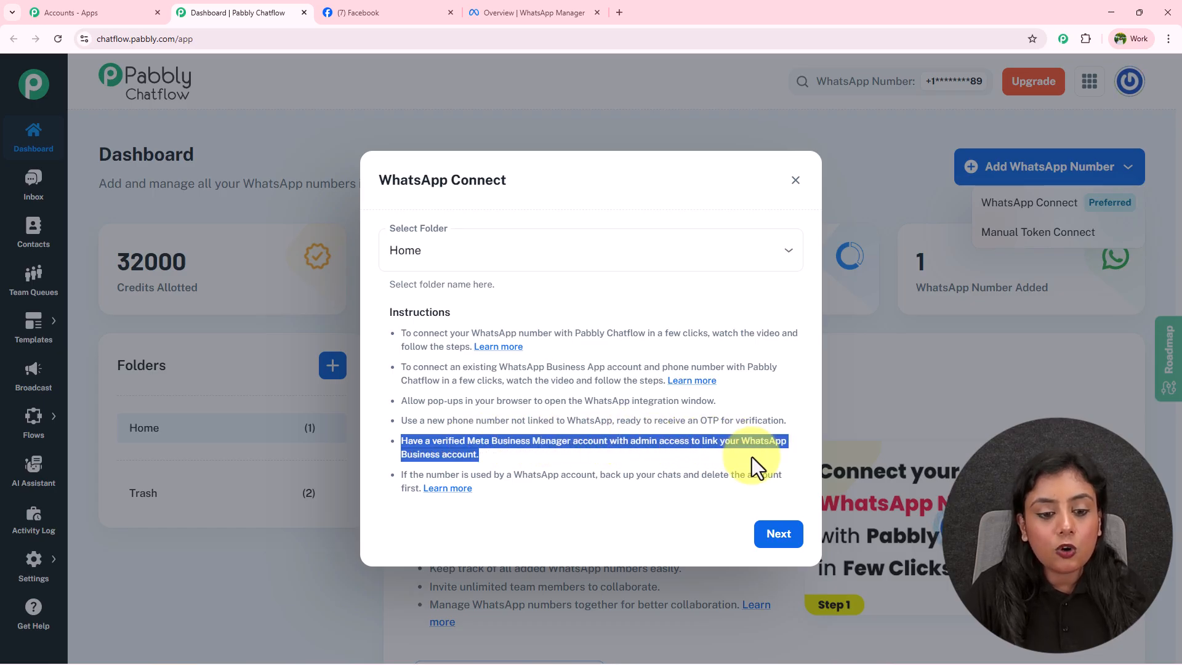
pyautogui.click(739, 471)
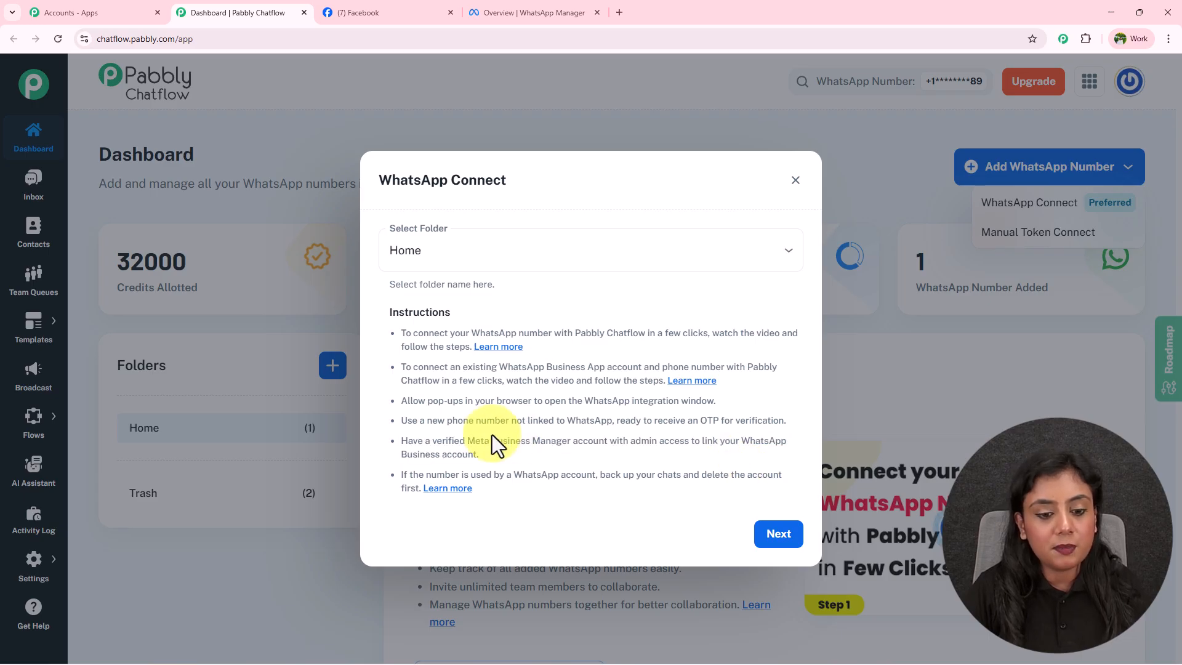
pyautogui.moveTo(474, 439); pyautogui.dragTo(571, 441)
pyautogui.click(571, 441)
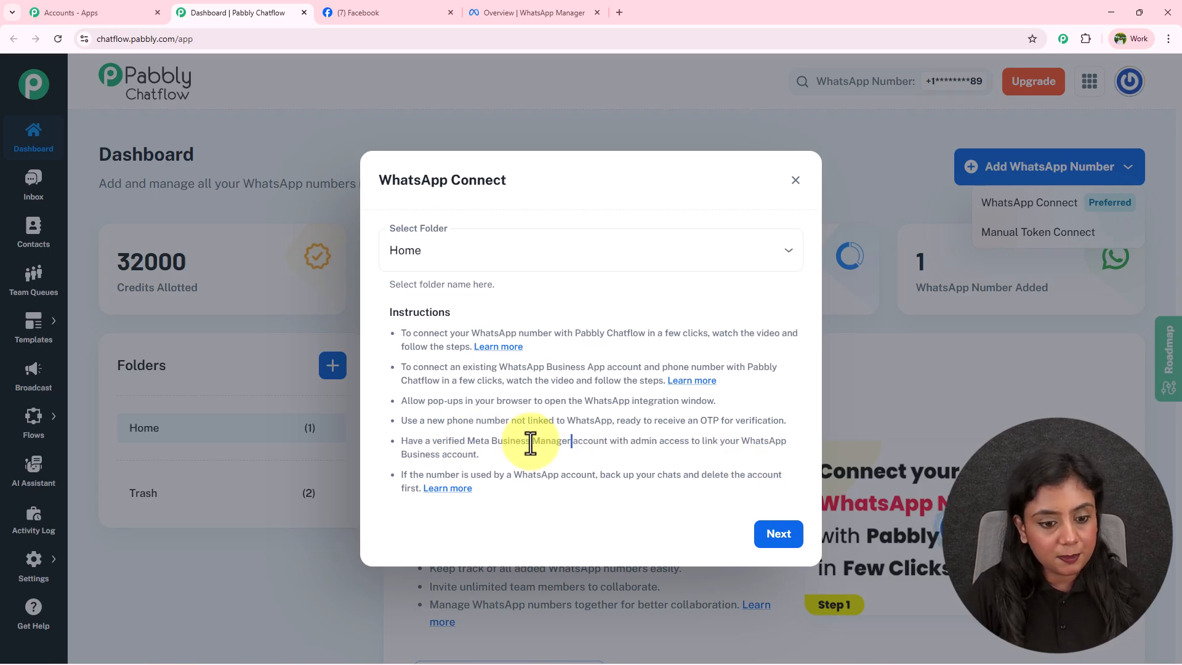
pyautogui.moveTo(401, 474); pyautogui.dragTo(765, 496)
pyautogui.click(667, 479)
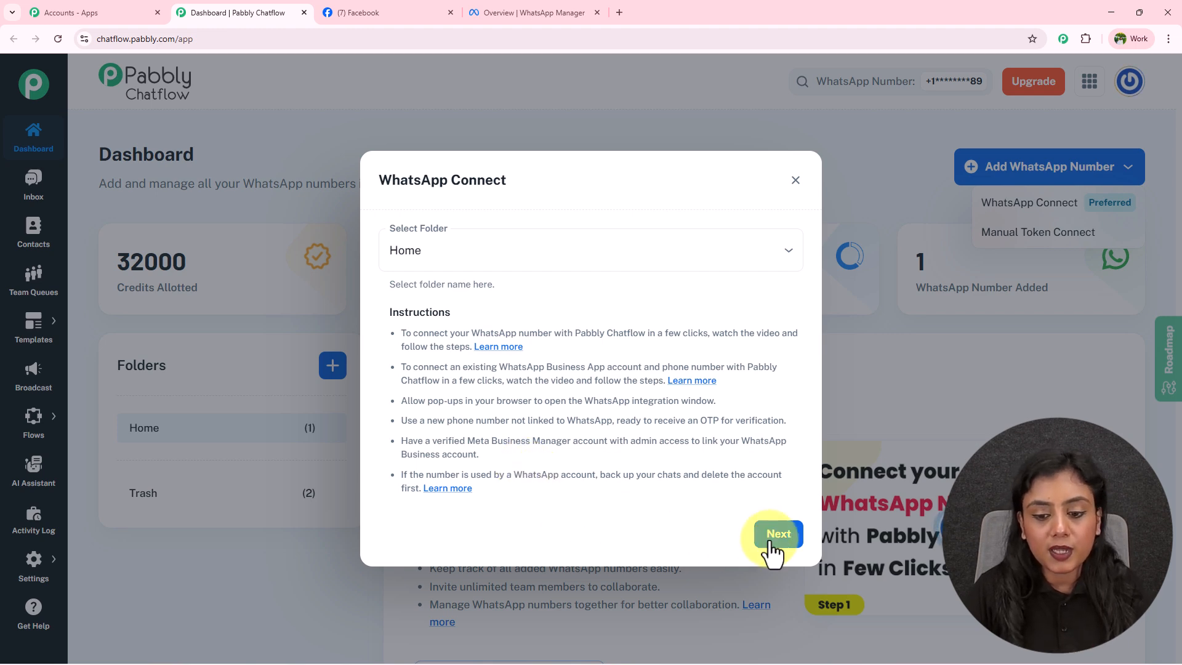
pyautogui.click(780, 537)
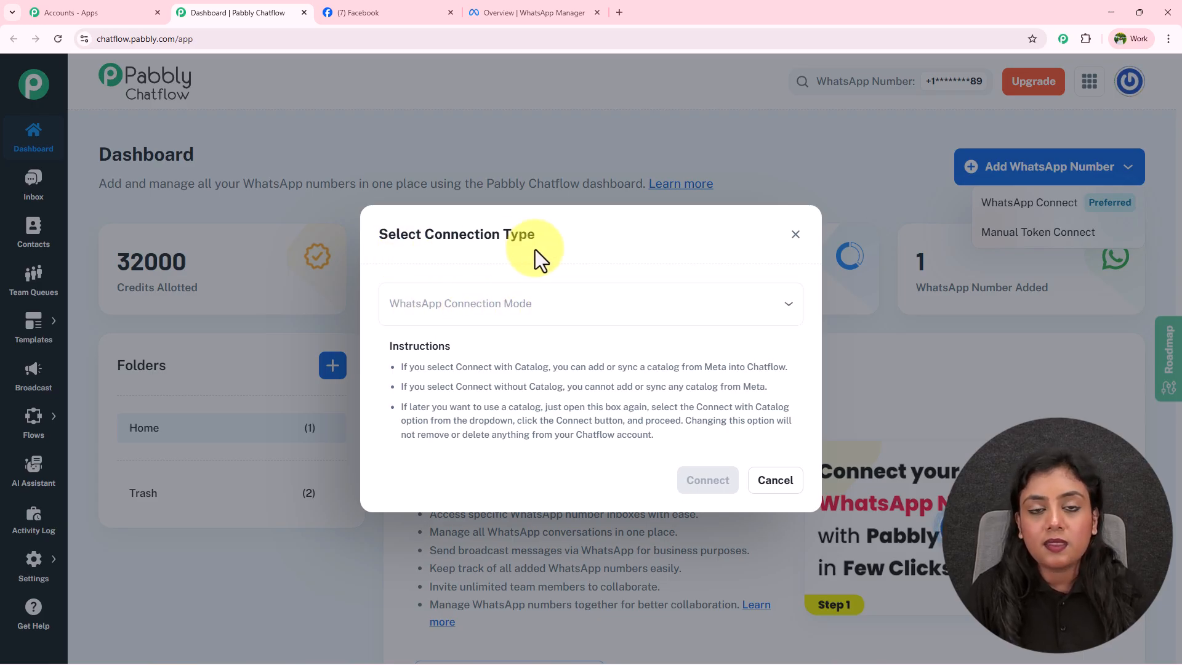
# Compare the Connect with Catalog and Connect without Catalog explanations.
pyautogui.moveTo(456, 368); pyautogui.dragTo(546, 364)
pyautogui.moveTo(457, 386); pyautogui.dragTo(781, 372)
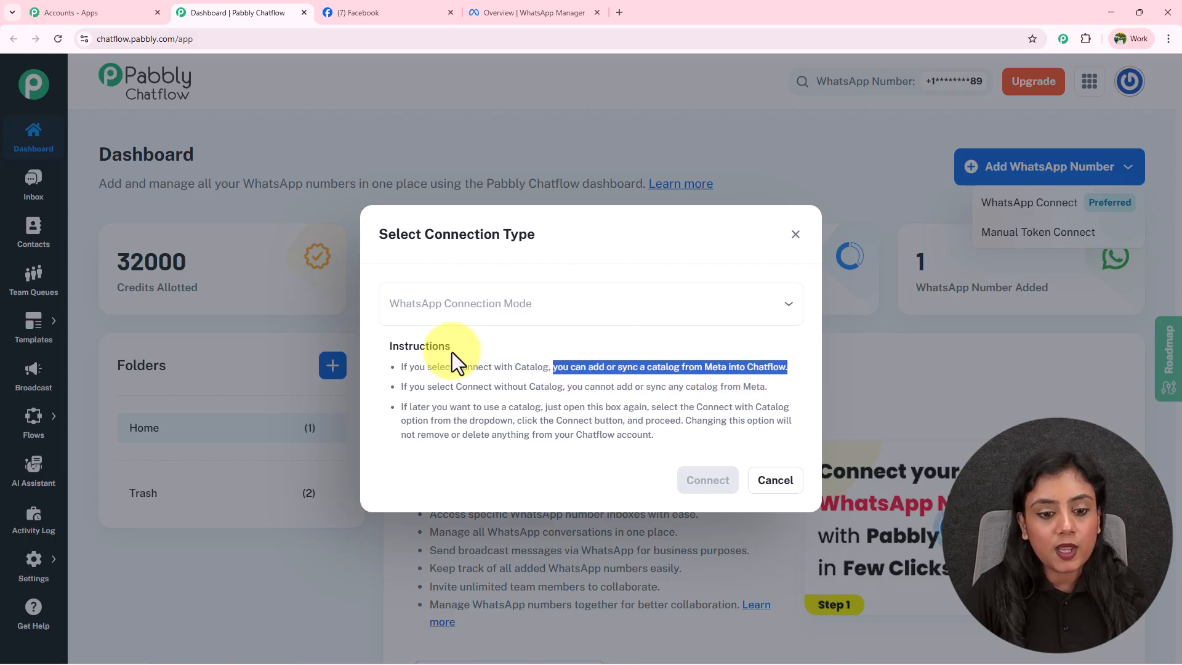
pyautogui.moveTo(458, 367); pyautogui.dragTo(574, 368)
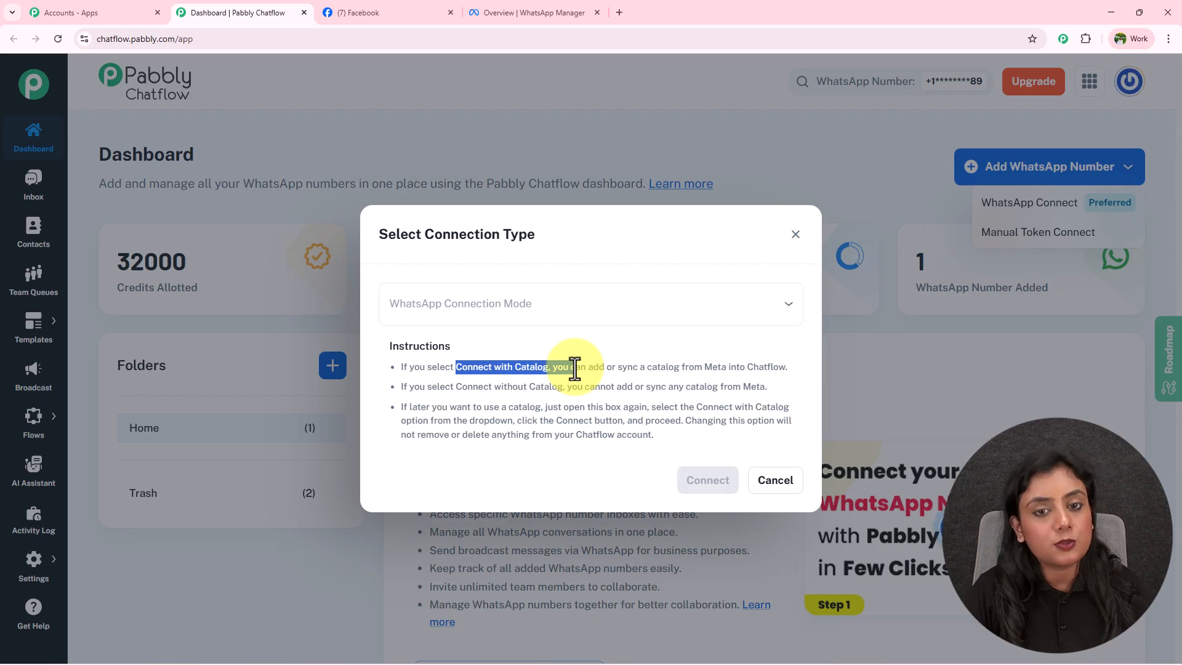
pyautogui.moveTo(400, 387); pyautogui.dragTo(785, 389)
pyautogui.click(785, 388)
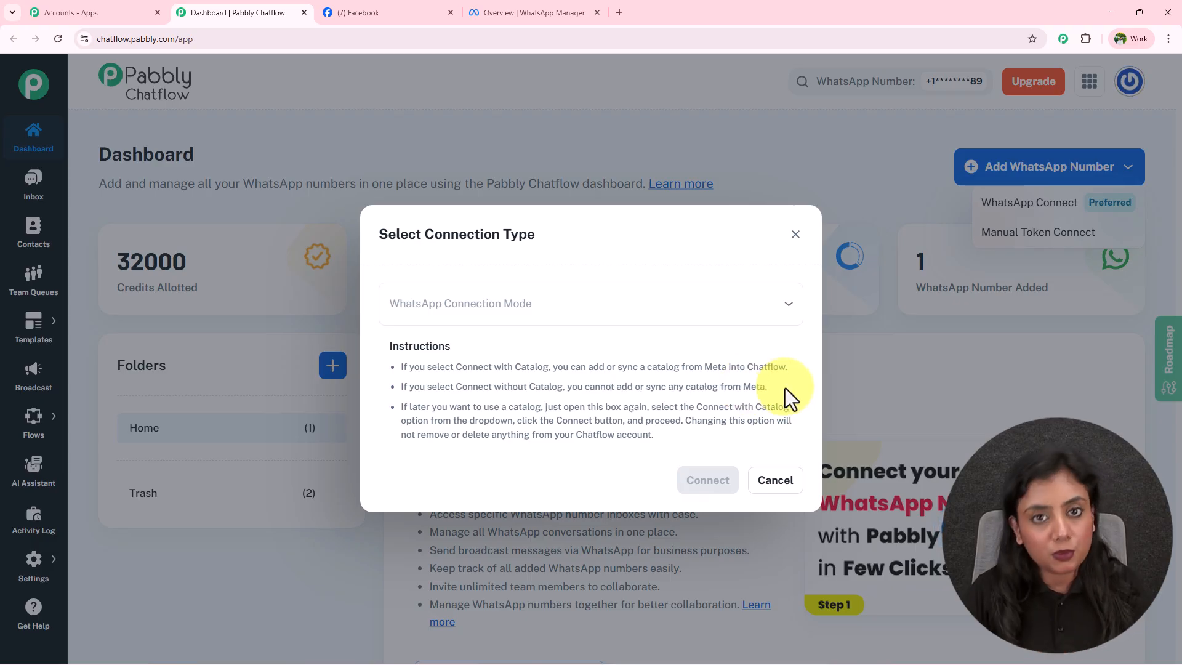
# Choose Connect with Catalog mode and launch the Facebook login to add the number.
pyautogui.click(484, 303)
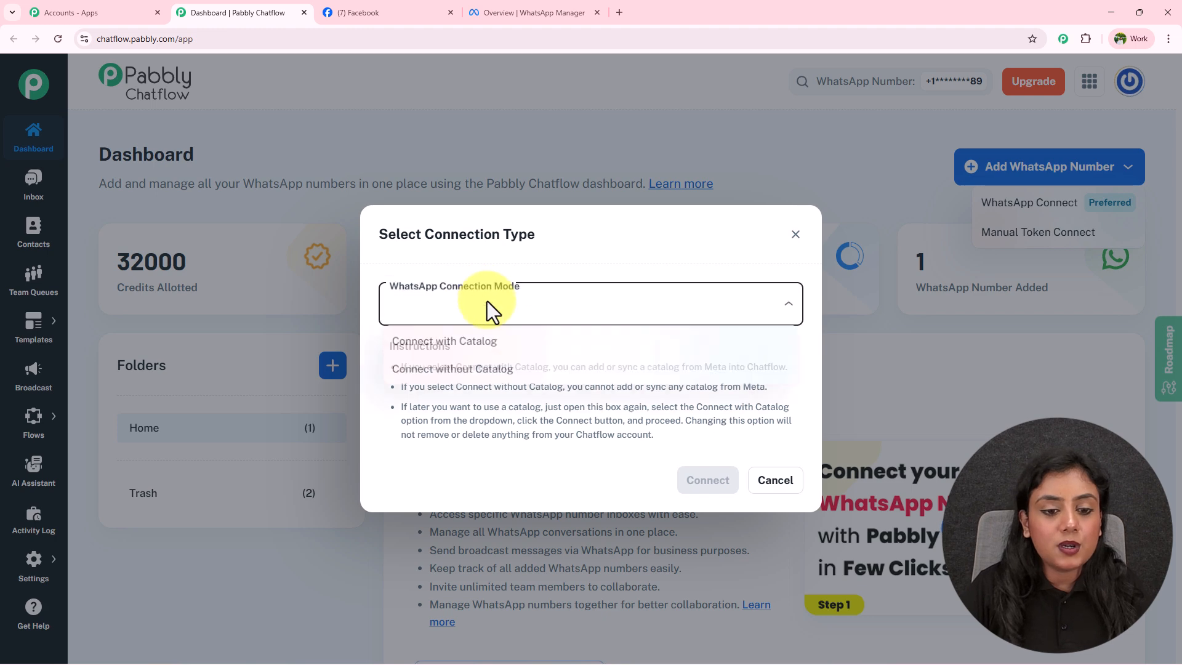
pyautogui.click(480, 348)
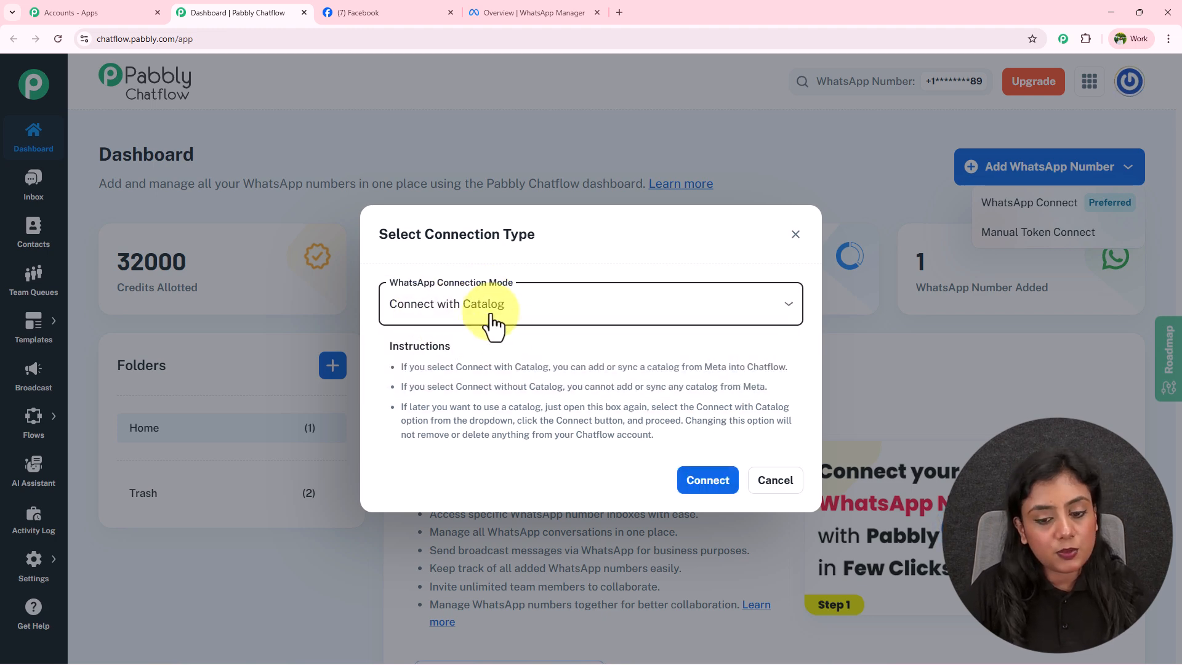
pyautogui.click(708, 486)
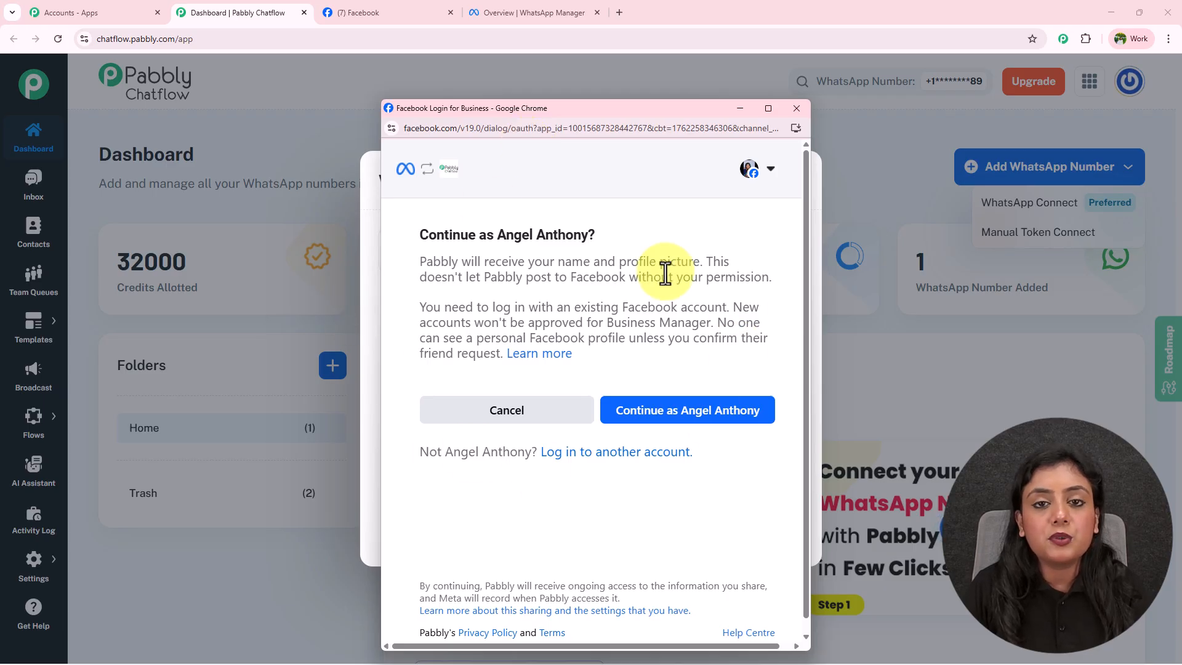
pyautogui.moveTo(497, 234); pyautogui.dragTo(586, 235)
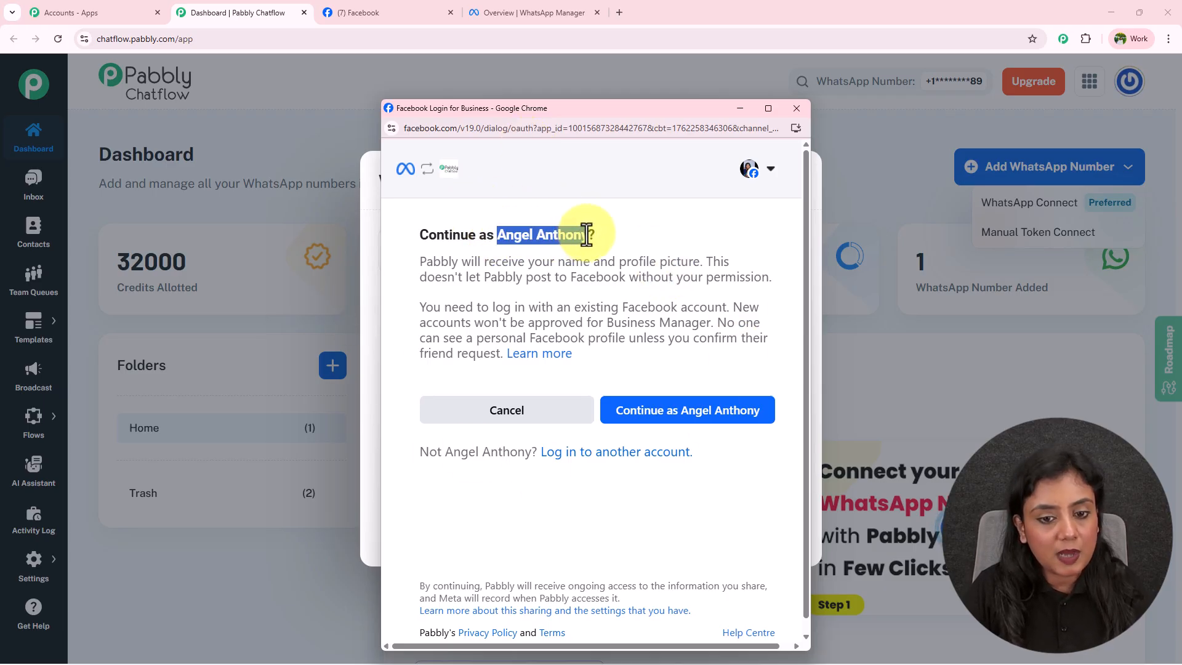
pyautogui.click(708, 412)
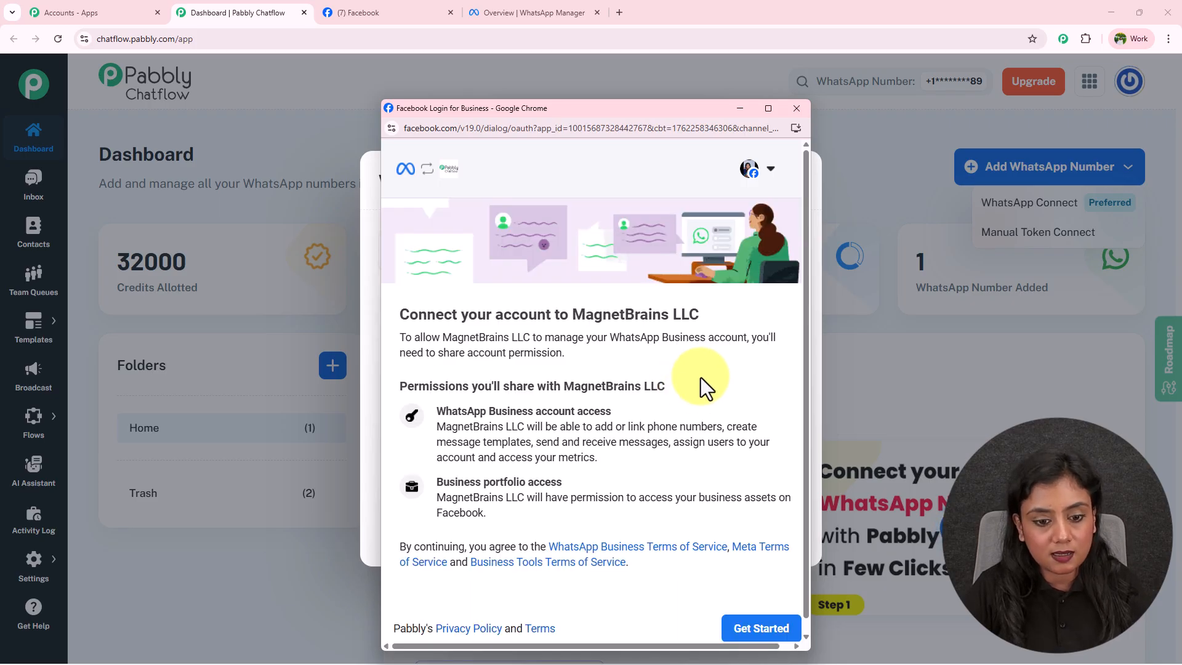
pyautogui.moveTo(403, 315); pyautogui.dragTo(703, 323)
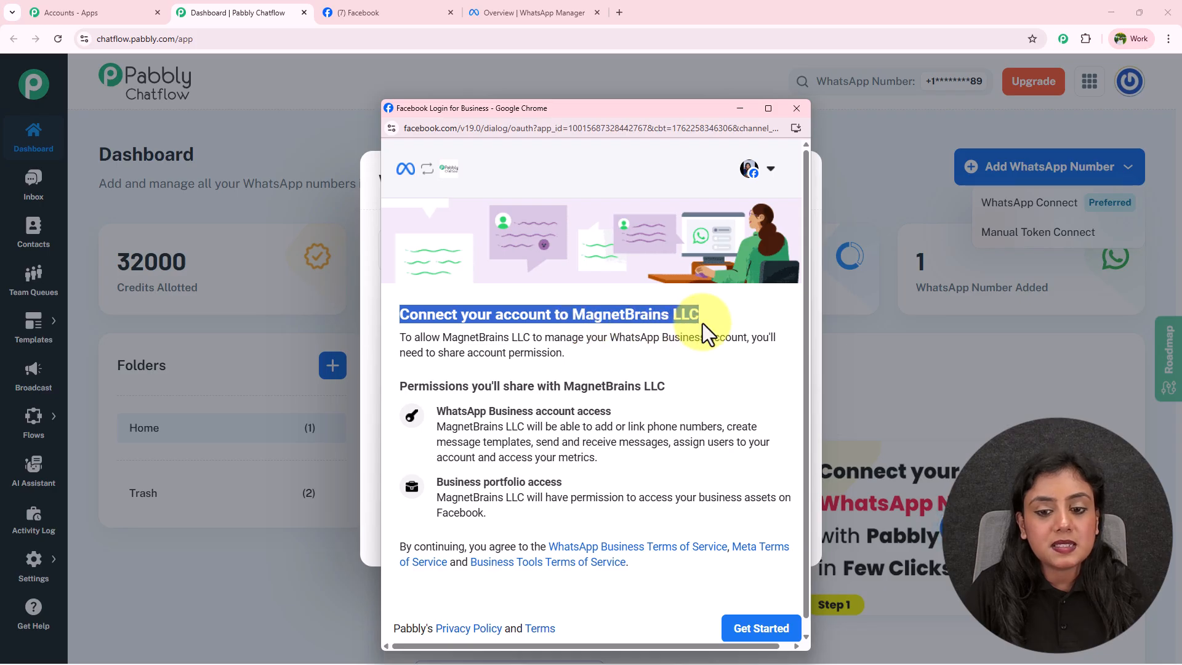
pyautogui.click(703, 323)
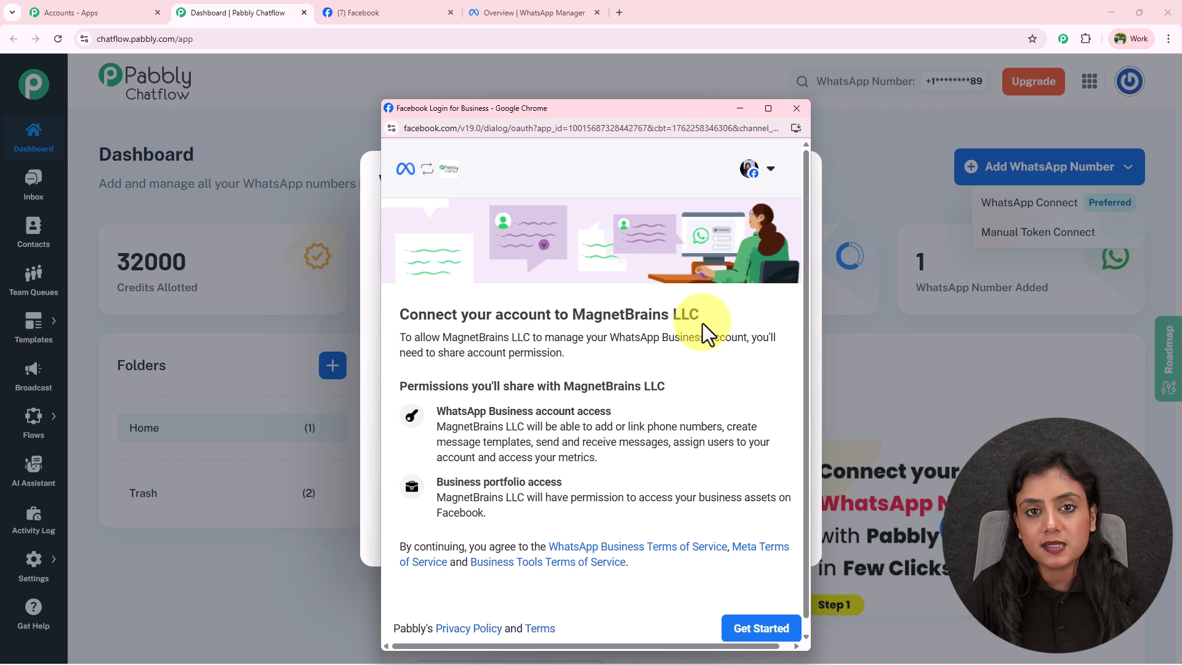
pyautogui.scroll(-1, 703, 323)
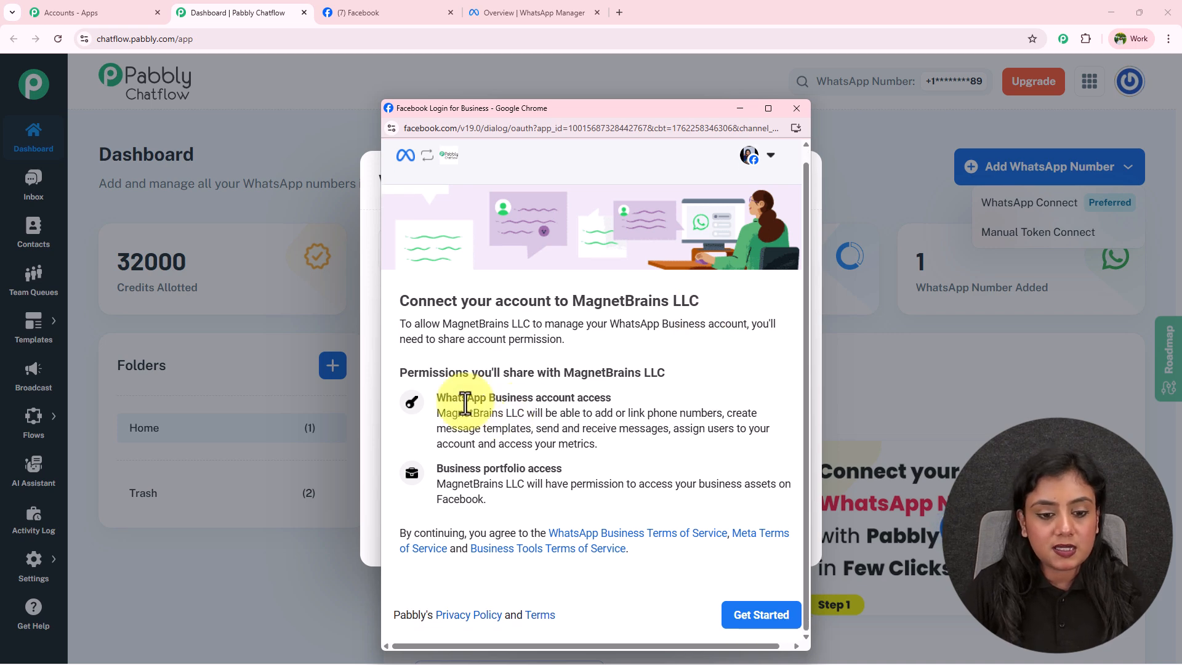
pyautogui.moveTo(408, 372); pyautogui.dragTo(679, 375)
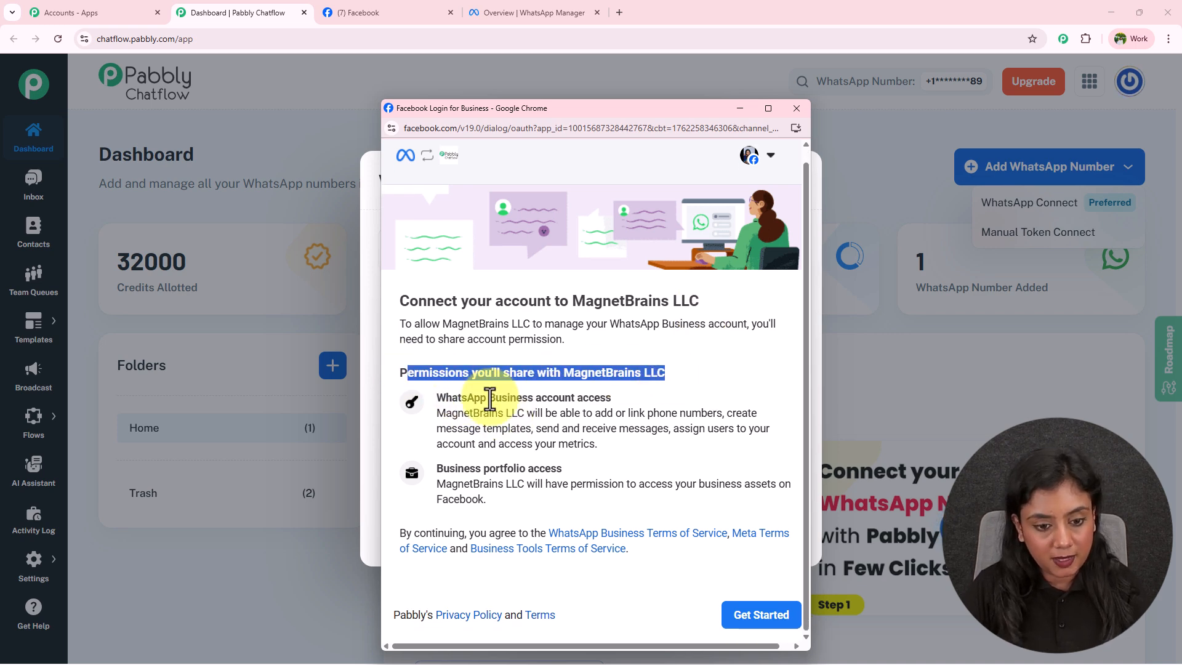
pyautogui.moveTo(434, 398); pyautogui.dragTo(631, 401)
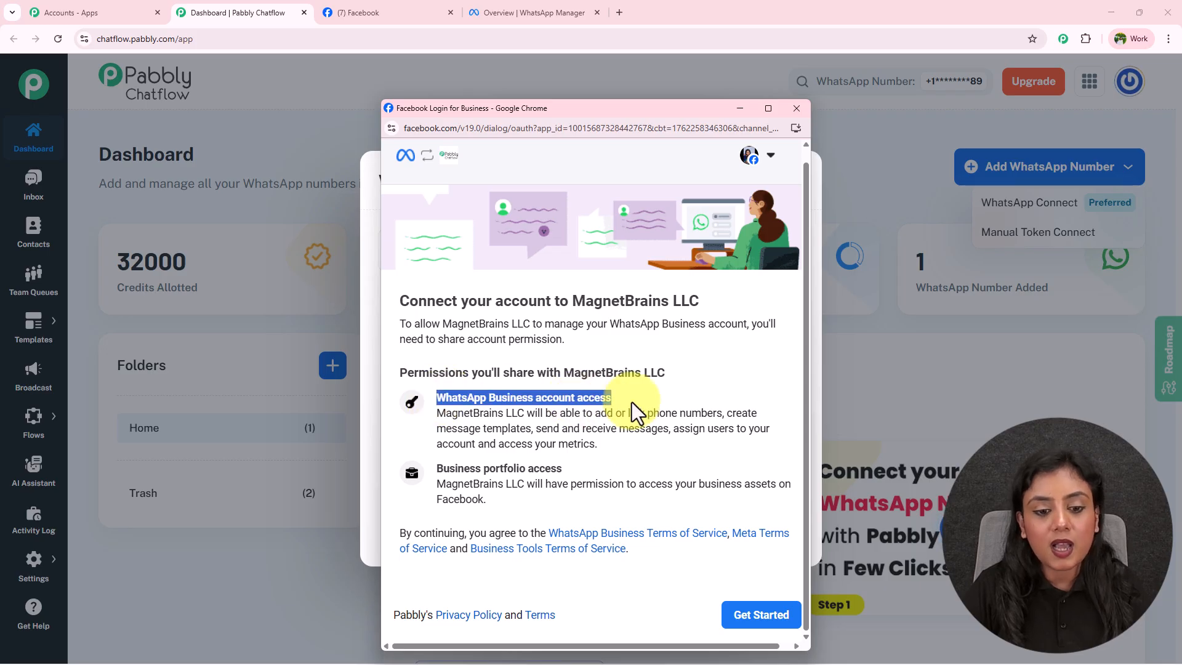
pyautogui.click(632, 402)
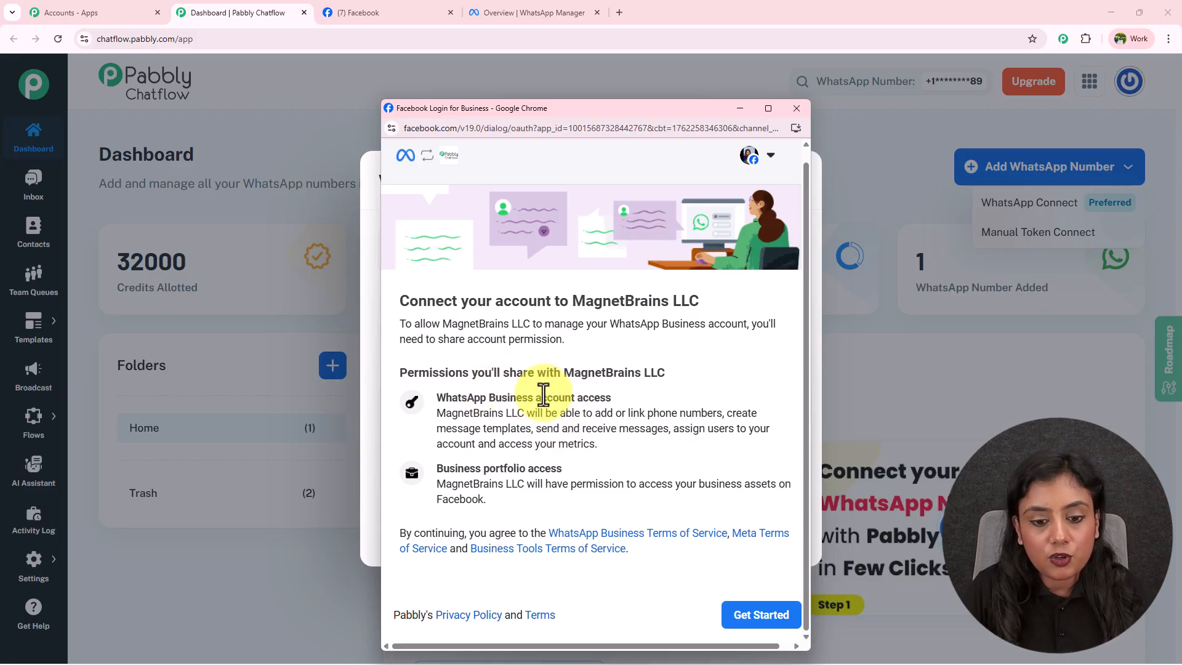
pyautogui.moveTo(564, 372); pyautogui.dragTo(696, 368)
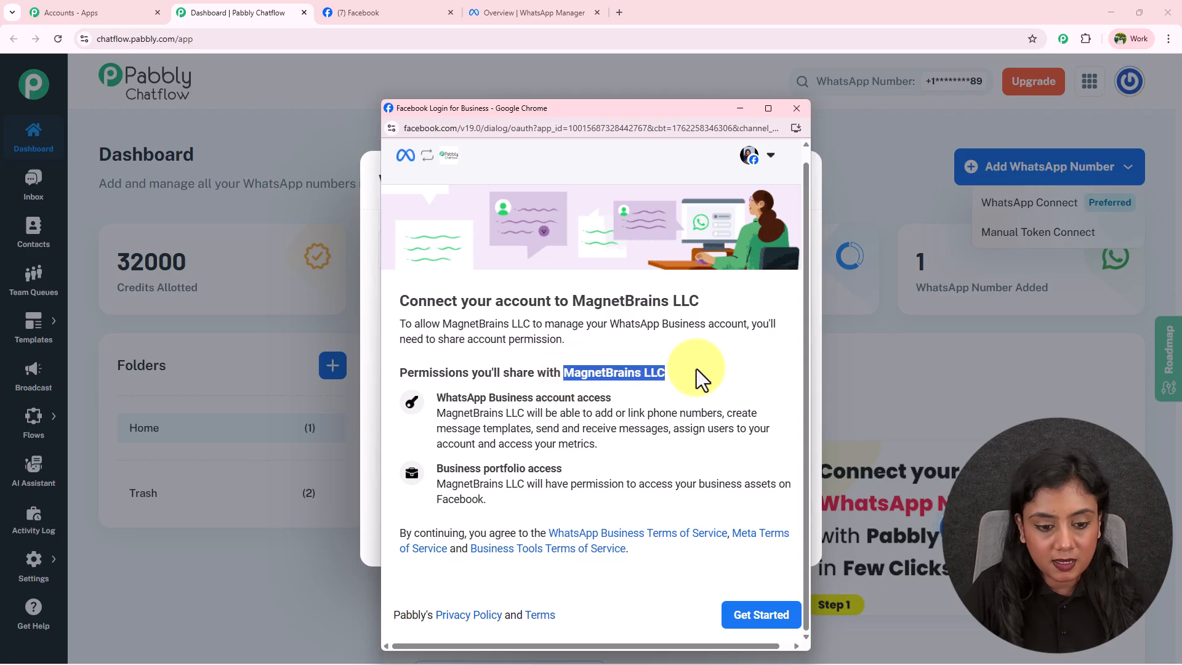
pyautogui.click(696, 368)
pyautogui.moveTo(468, 469); pyautogui.dragTo(569, 468)
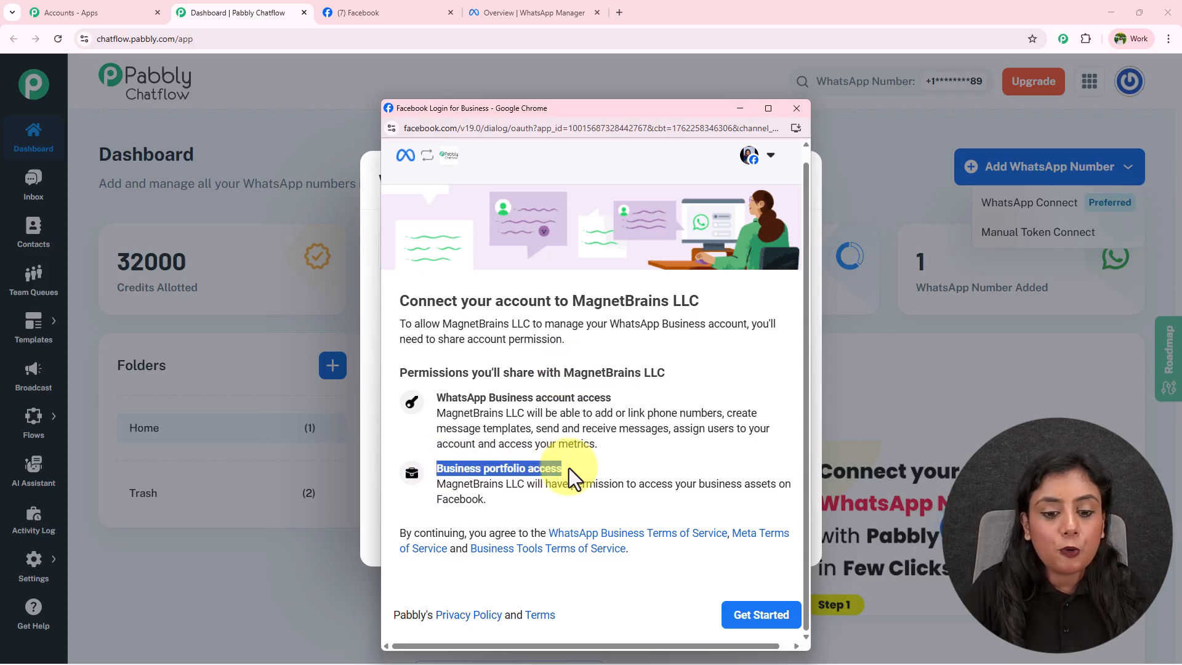
pyautogui.click(608, 470)
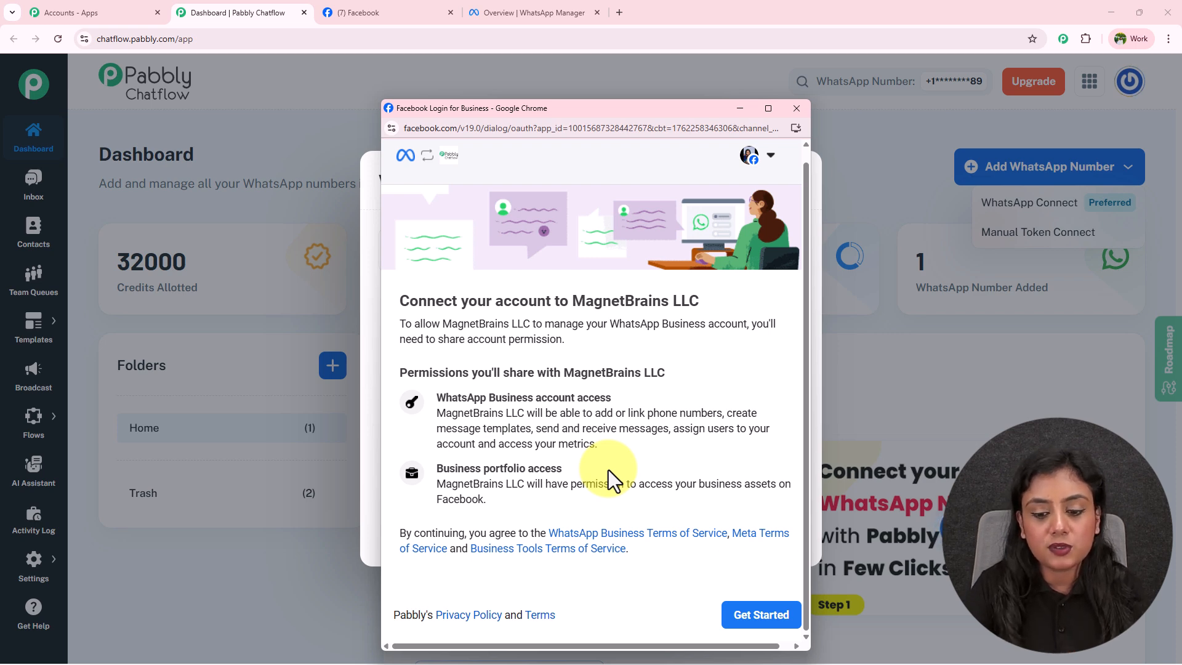
# Begin business setup and submit MoneyWise as the business portfolio.
pyautogui.click(757, 619)
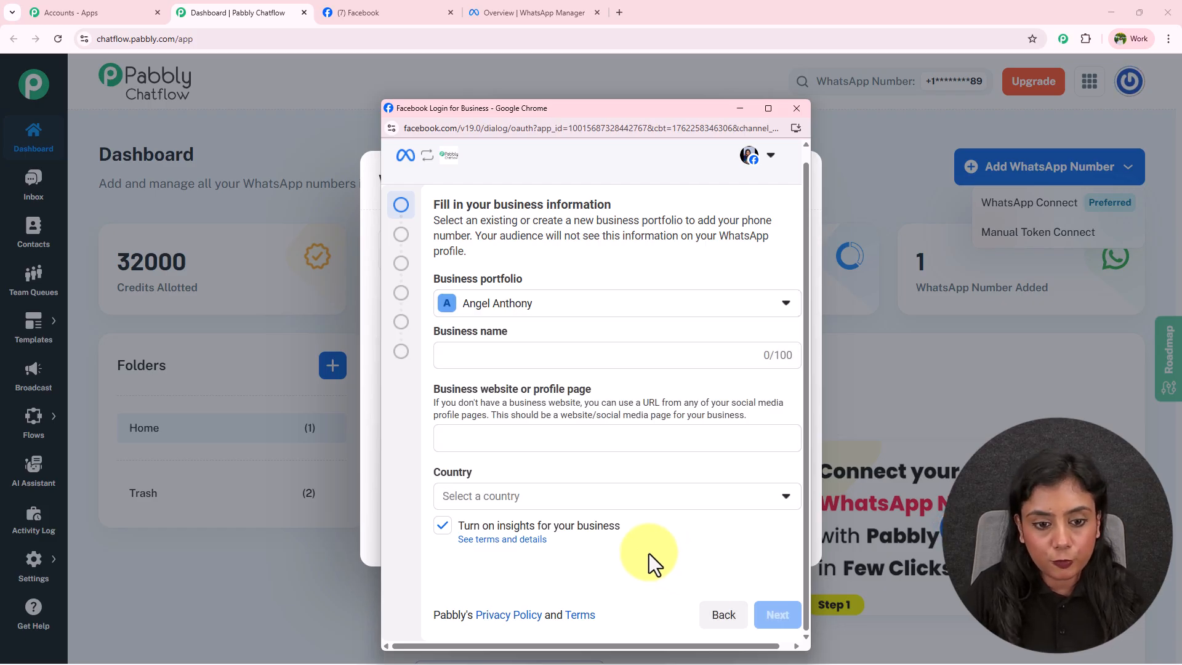
pyautogui.click(561, 304)
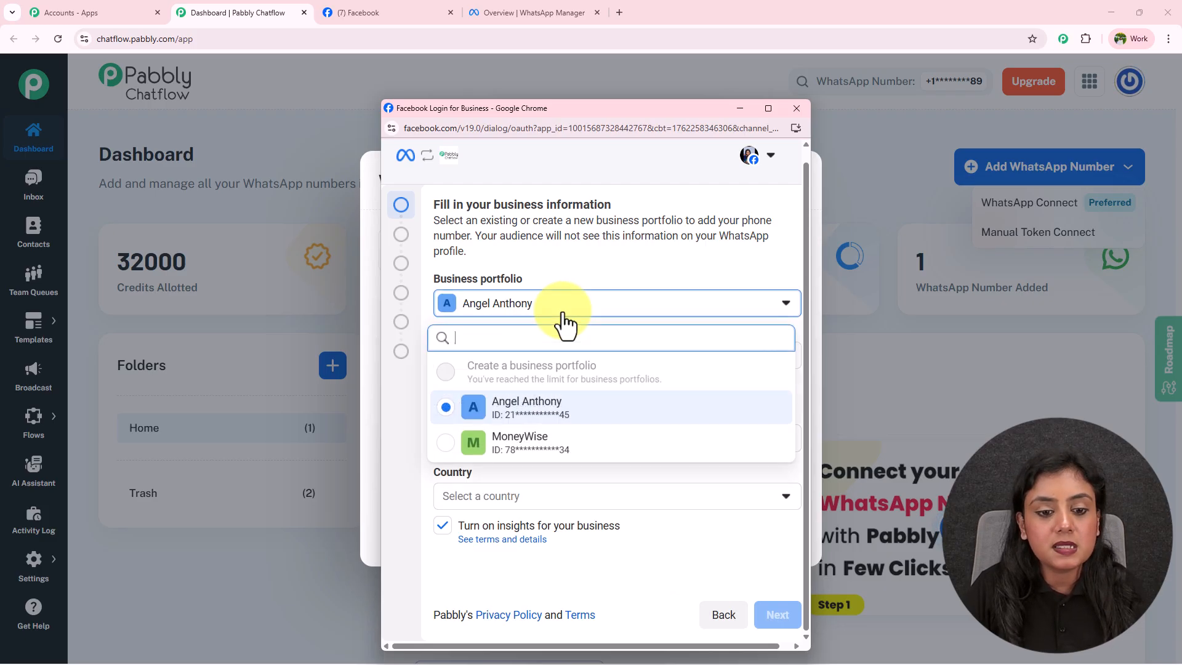
pyautogui.click(557, 454)
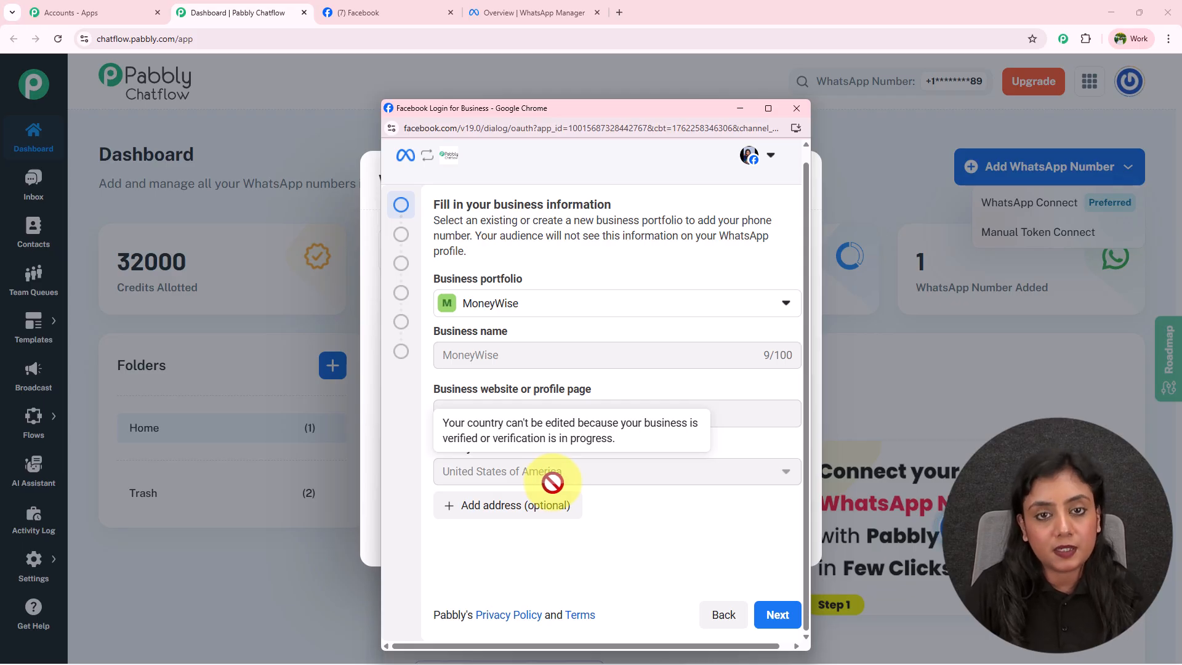
pyautogui.click(792, 623)
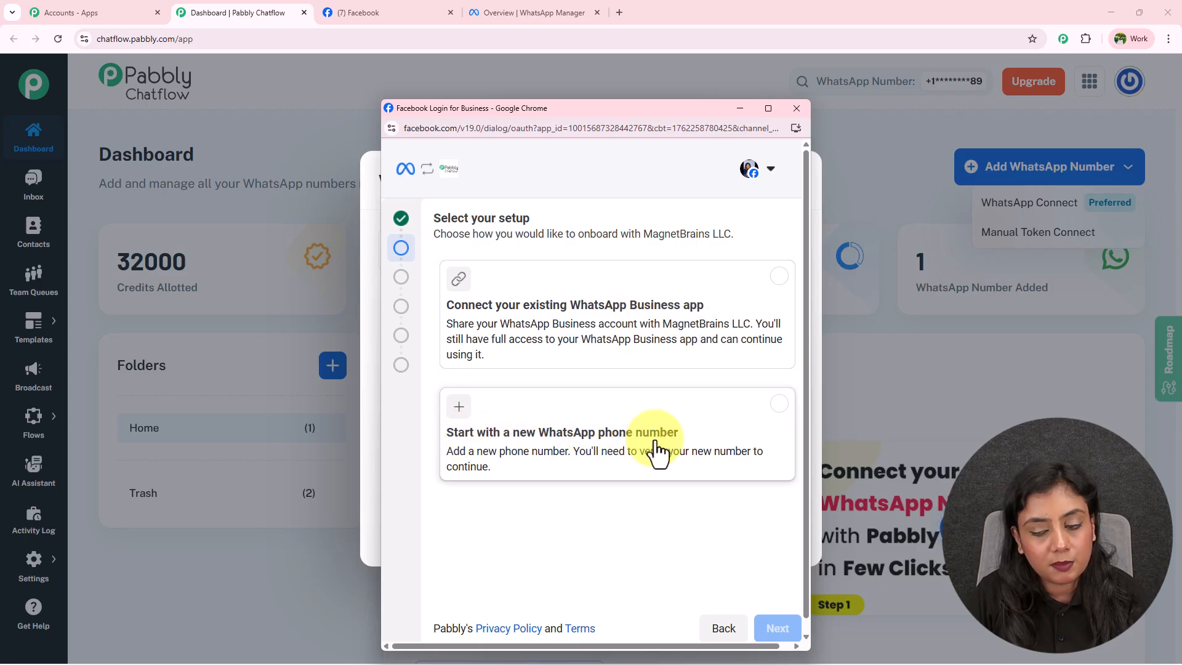
# Choose to start with a new WhatsApp phone number and continue.
pyautogui.click(779, 407)
pyautogui.click(780, 628)
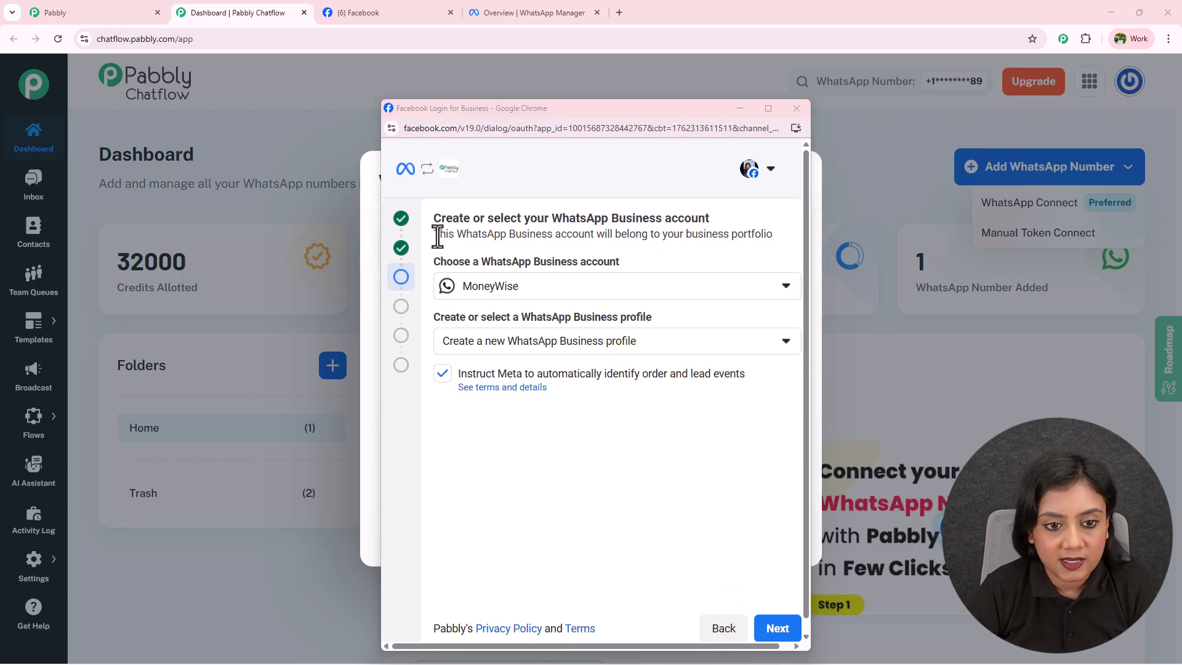
pyautogui.moveTo(433, 218); pyautogui.dragTo(711, 218)
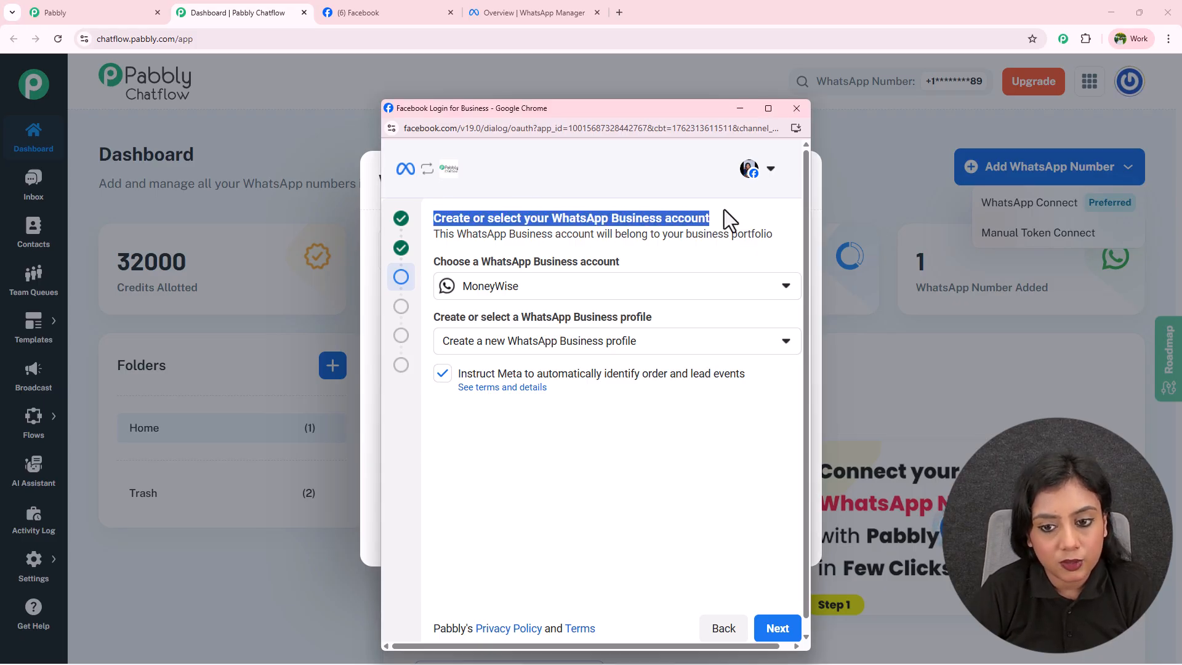
pyautogui.click(724, 209)
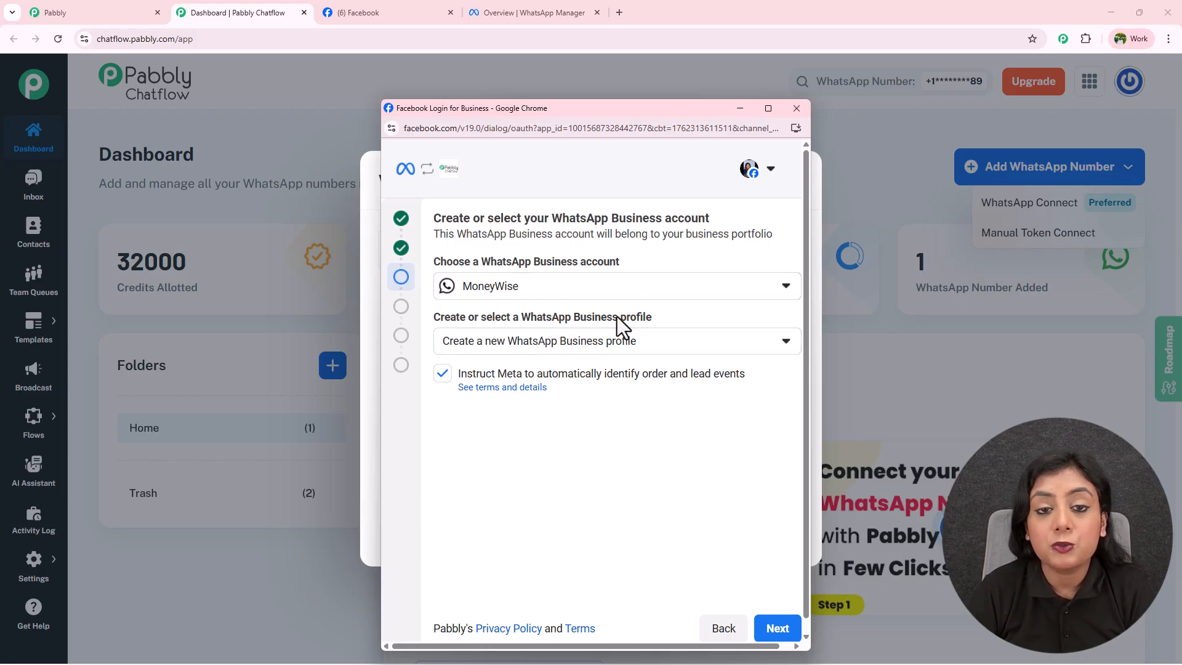
# Opt to create a new WhatsApp Business account and go on to the profile step.
pyautogui.click(500, 296)
pyautogui.click(484, 351)
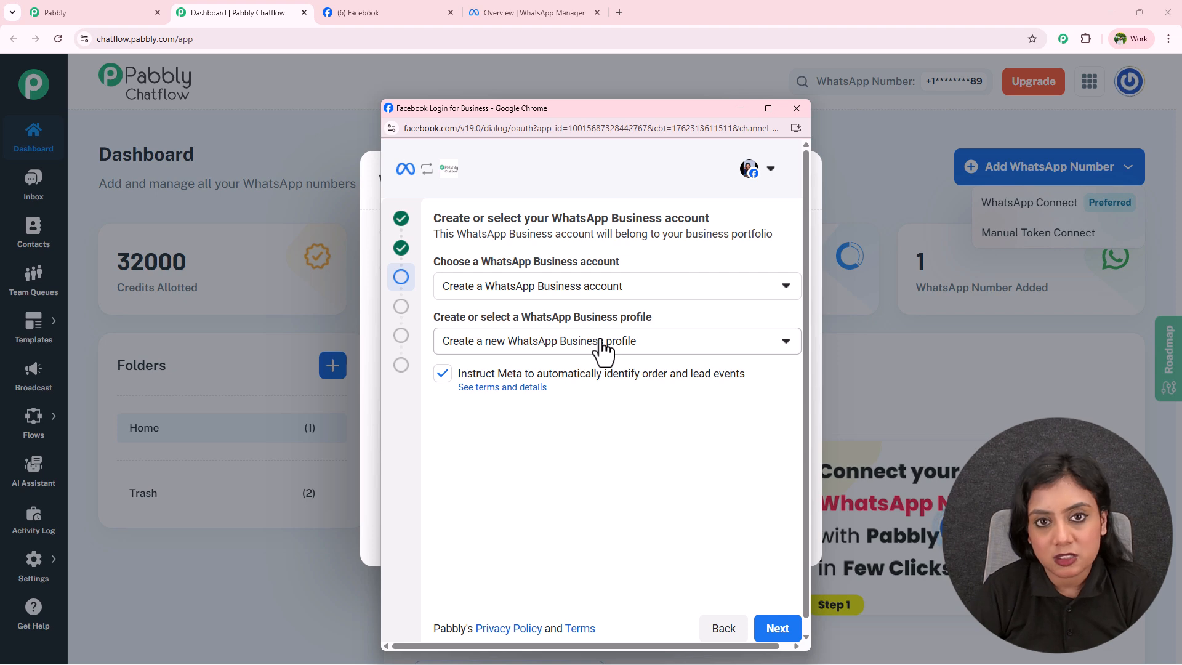
pyautogui.click(774, 628)
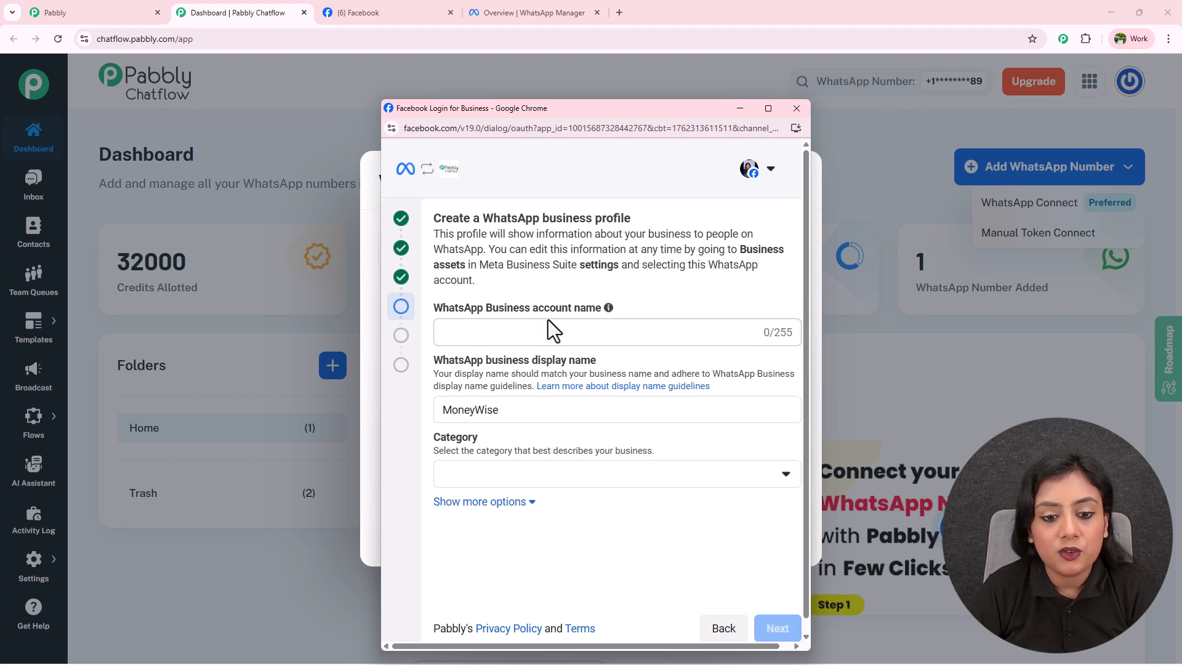
# Paste MoneyWise plus an 'e' as the account name 'MoneyWisee', pick Professional services, and submit.
pyautogui.moveTo(509, 412); pyautogui.dragTo(435, 412)
pyautogui.hotkey('ctrl', 'c')
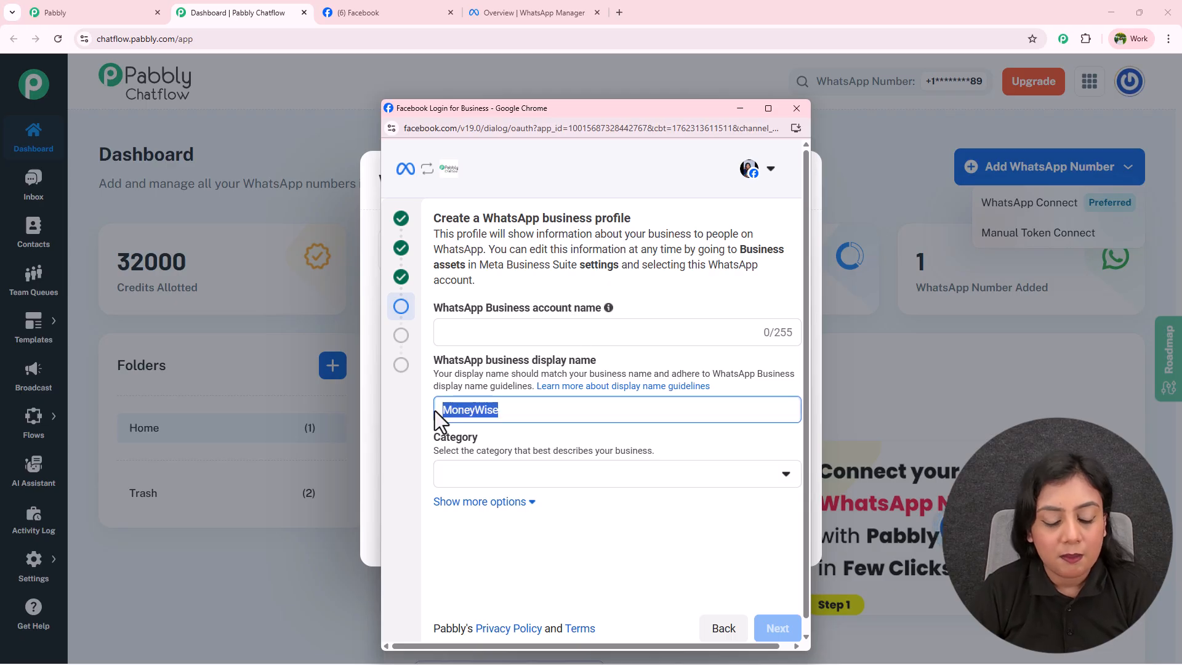
pyautogui.click(475, 334)
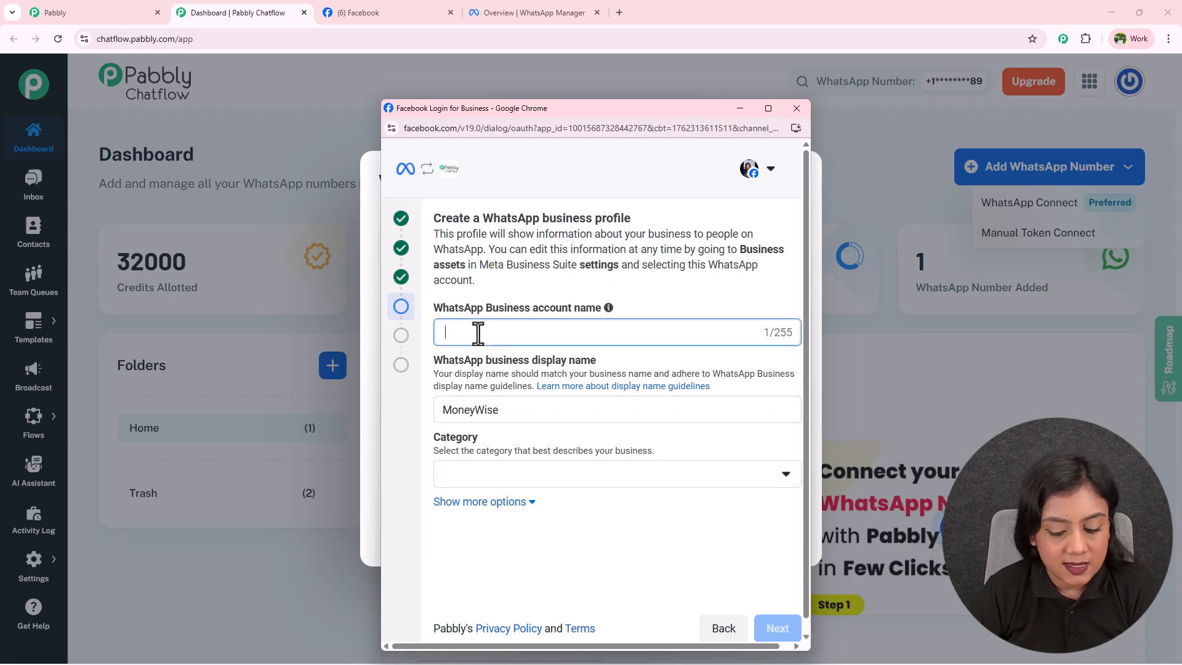
pyautogui.hotkey('ctrl', 'v')
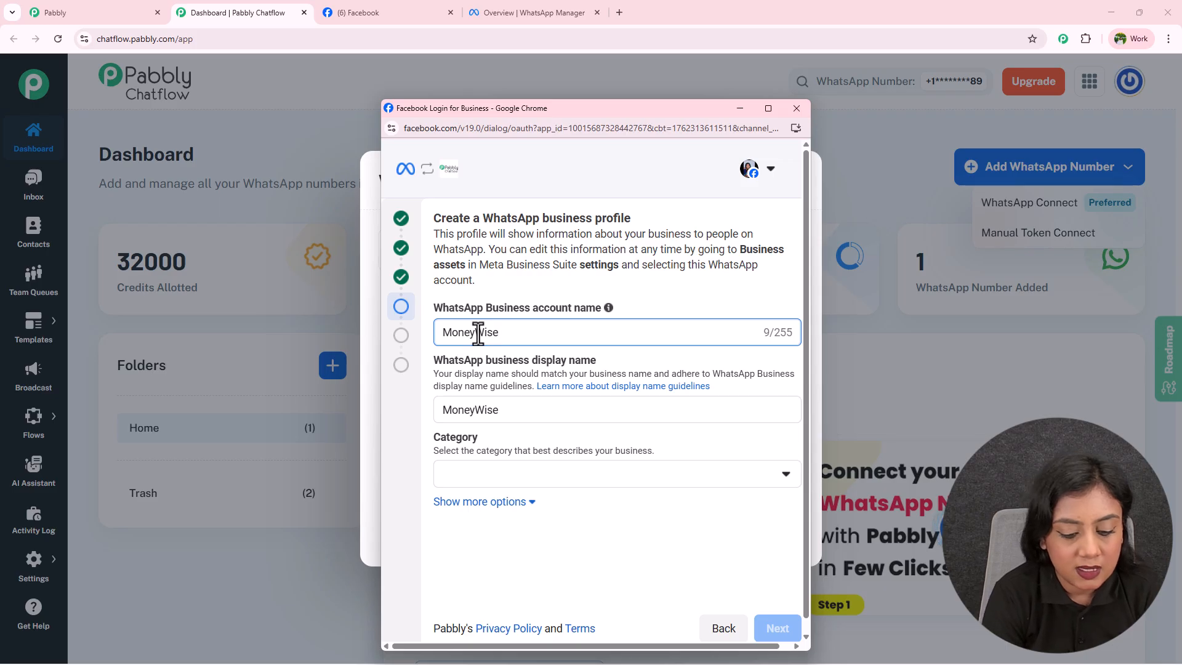
pyautogui.write('e')
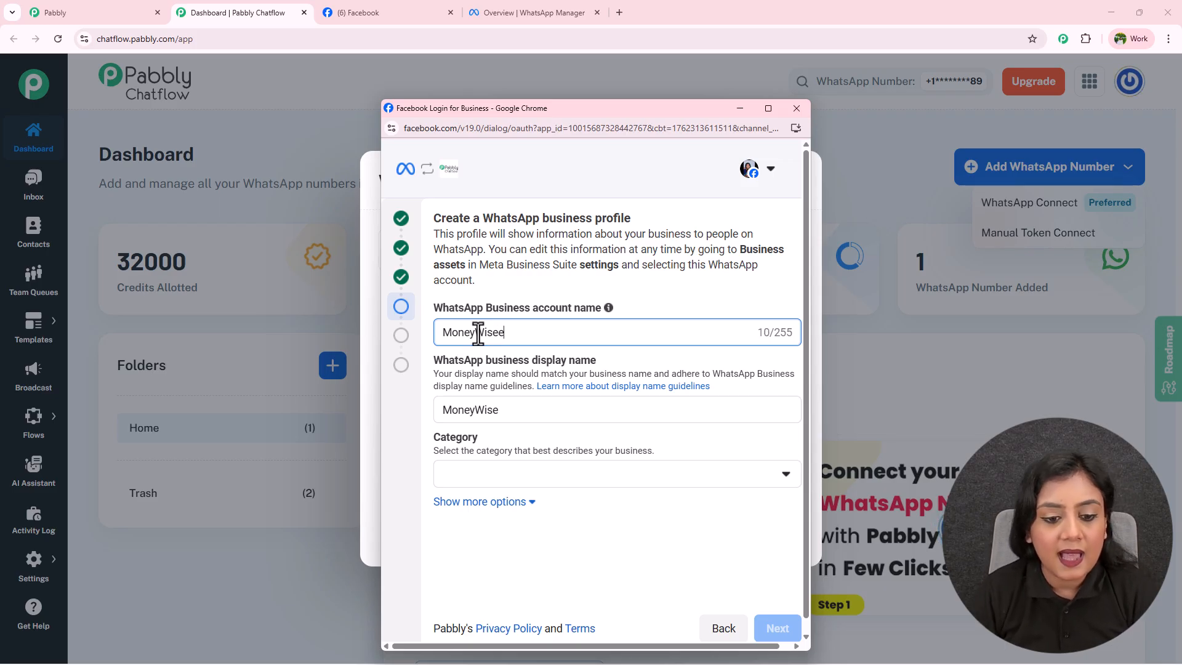
pyautogui.click(509, 475)
pyautogui.click(509, 475)
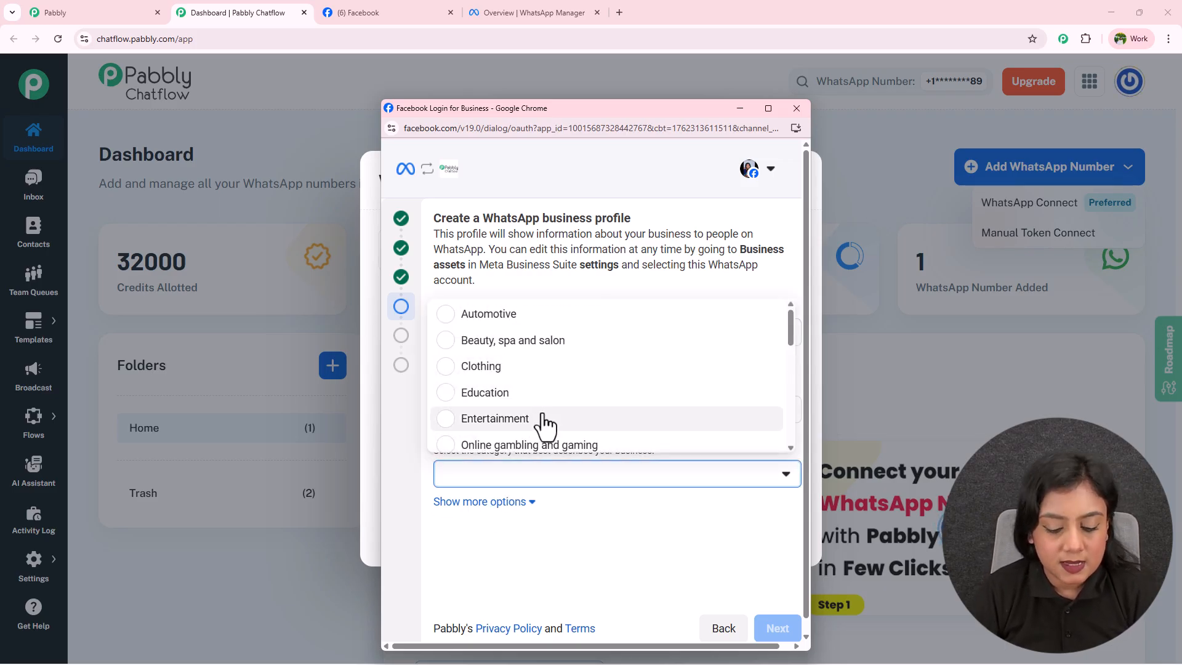
pyautogui.scroll(-3, 536, 425)
pyautogui.click(544, 447)
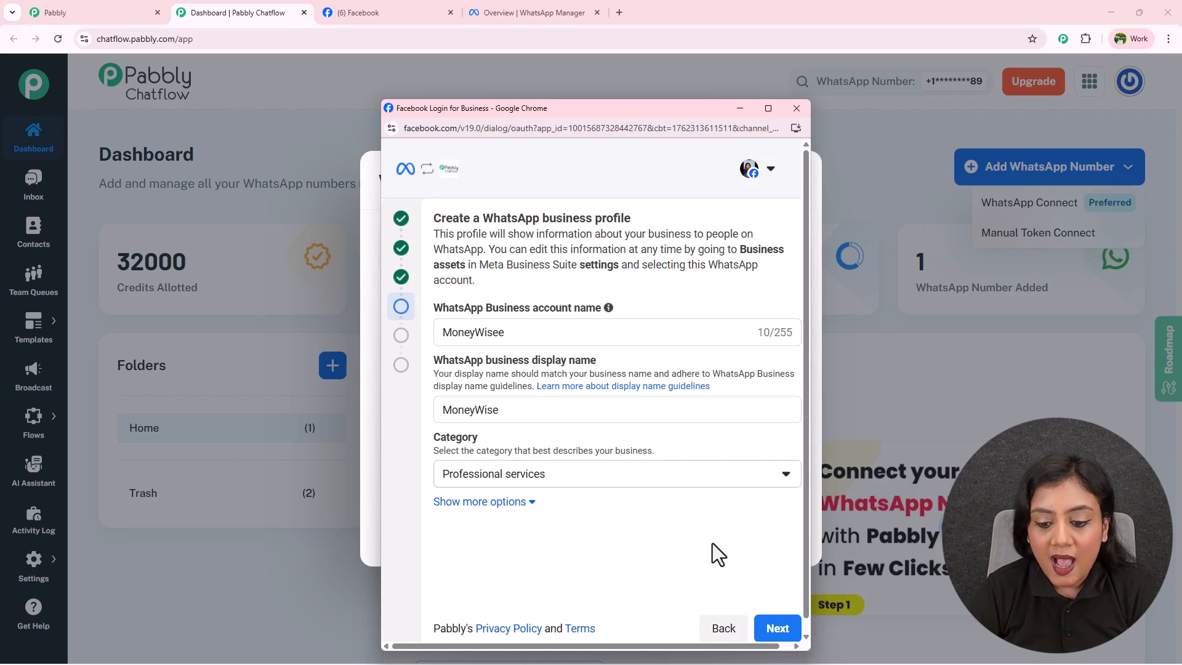
pyautogui.click(777, 628)
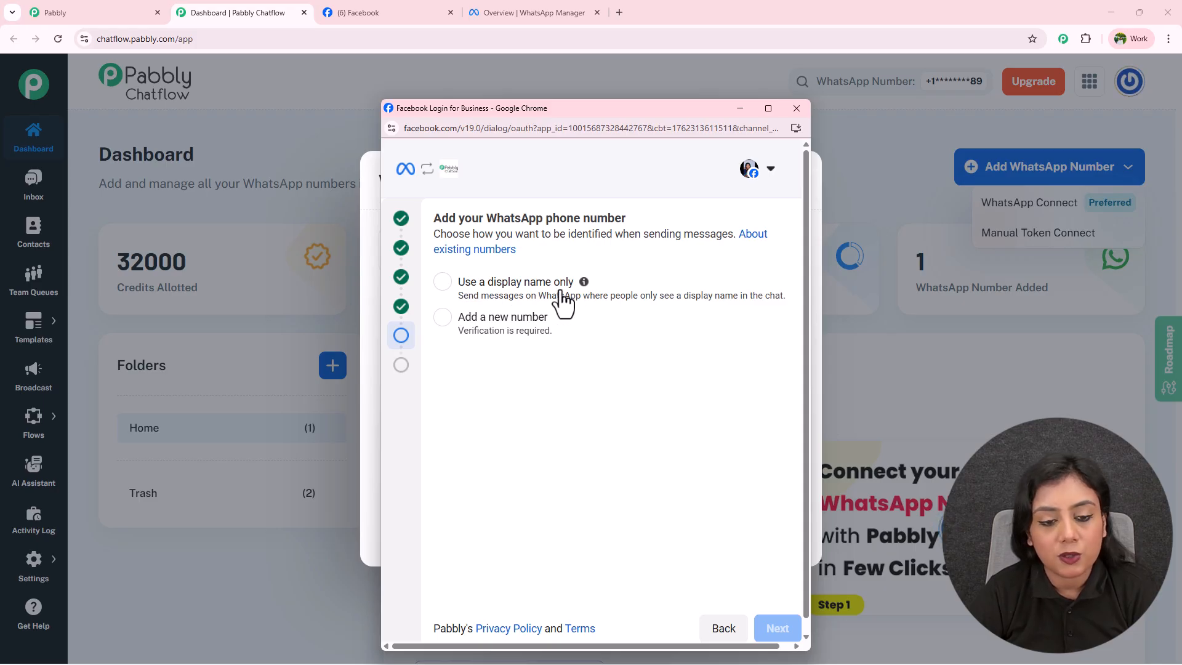
# Pick 'Add a new number' with the IN +91 country code, then return to the setup step.
pyautogui.click(443, 317)
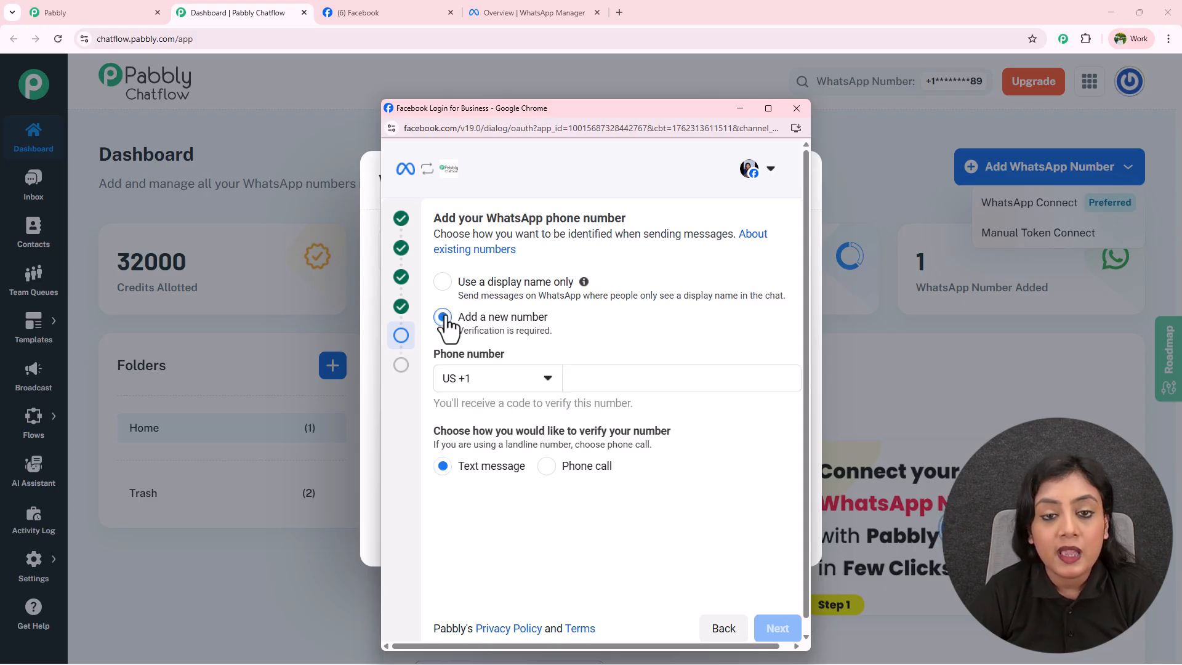
pyautogui.click(494, 381)
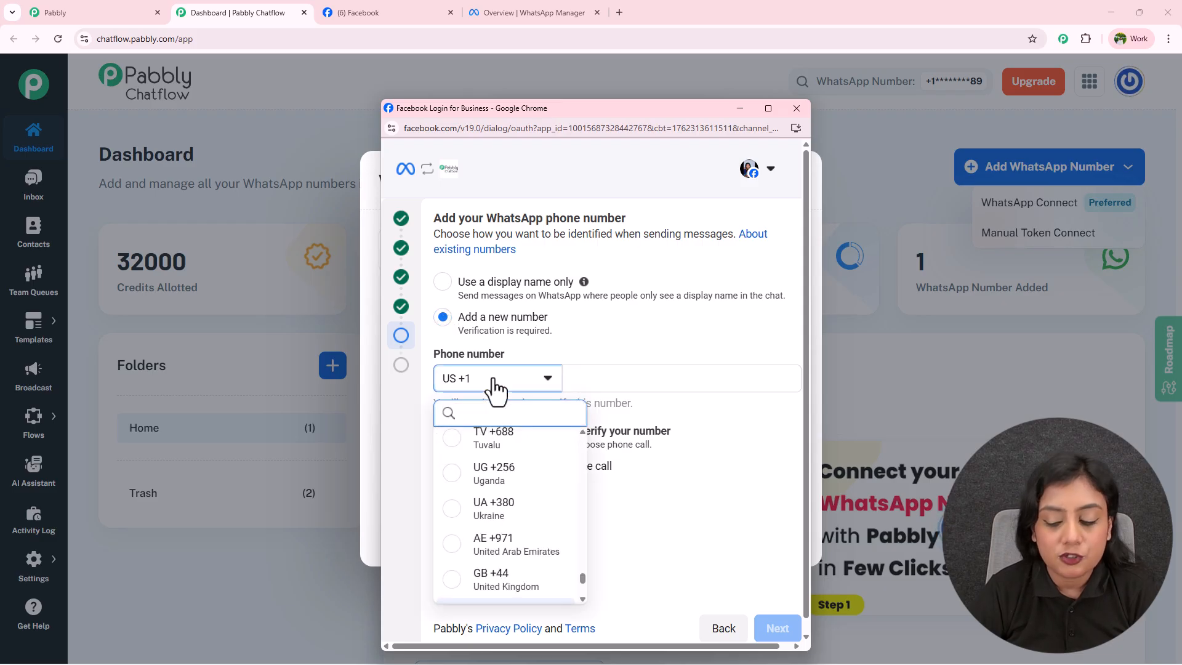
pyautogui.write('in')
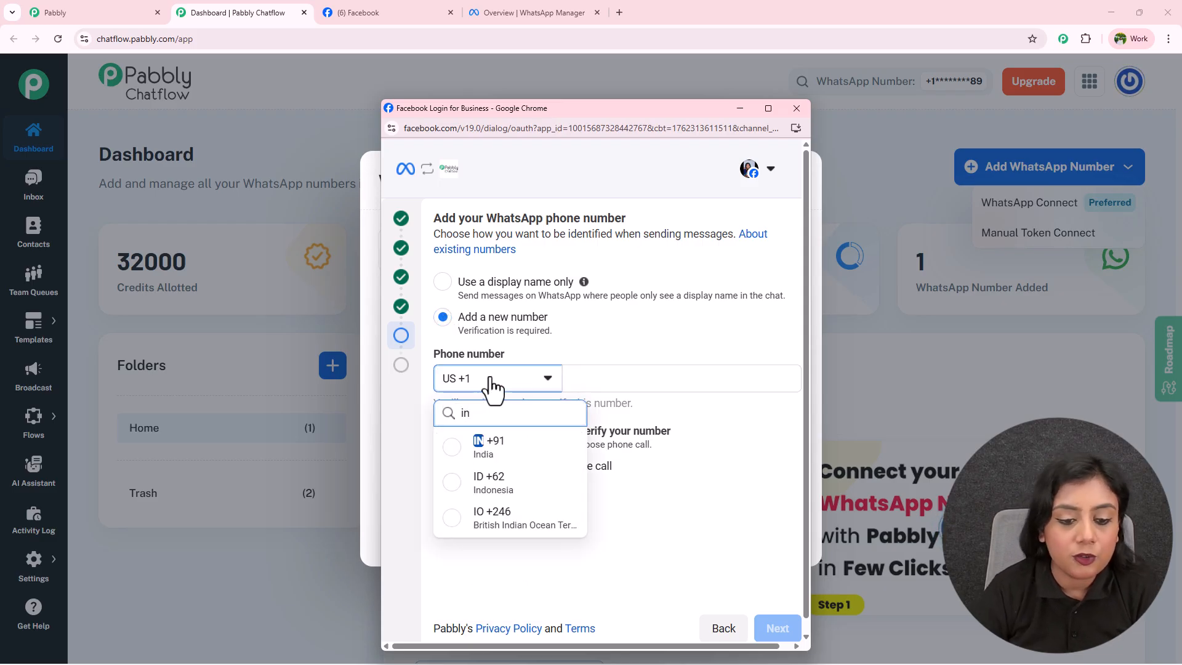
pyautogui.click(490, 449)
pyautogui.click(614, 379)
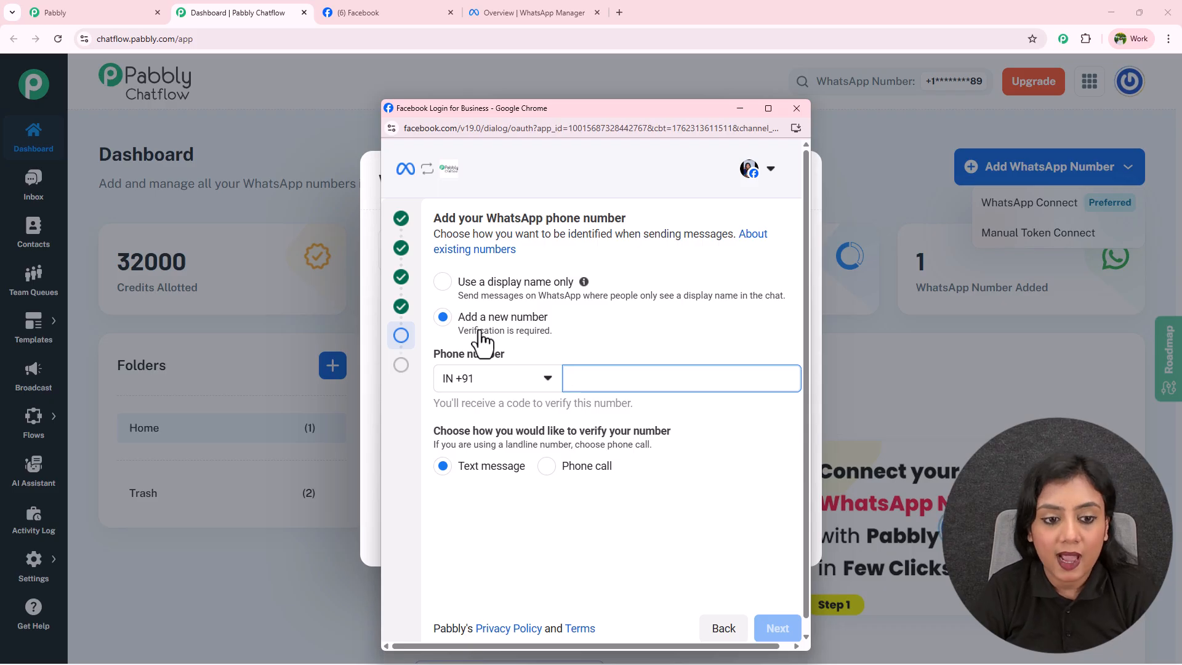
pyautogui.click(401, 247)
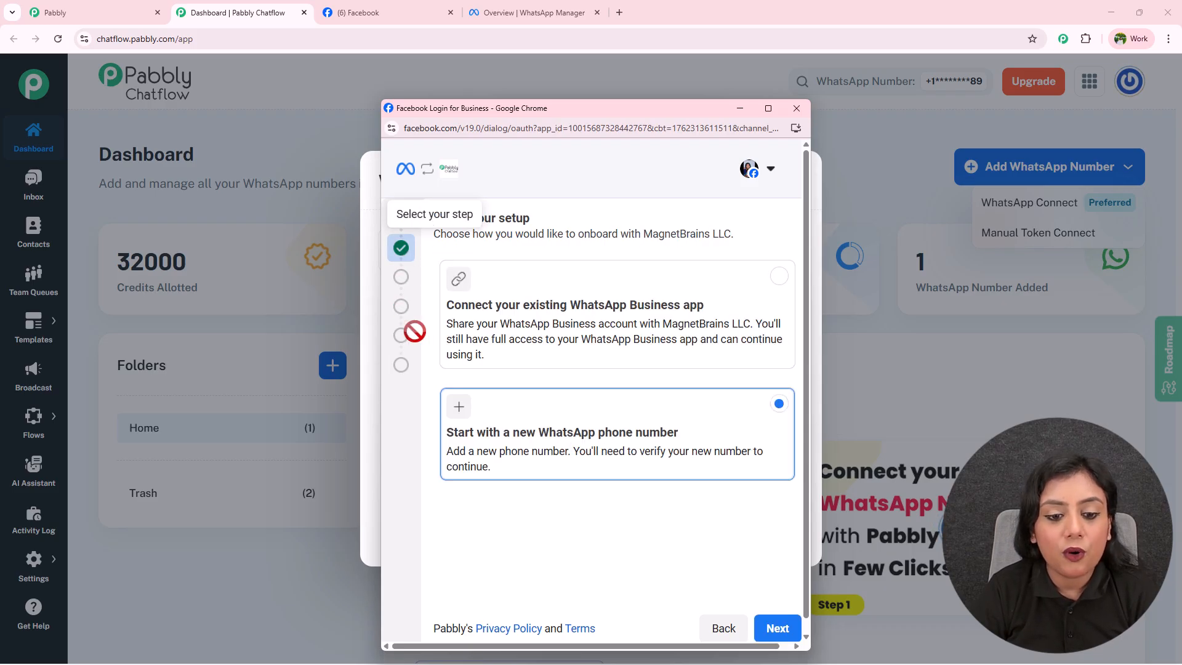
# Select the MoneyWise WhatsApp Business account and its existing MoneyWise profile, then continue.
pyautogui.click(781, 628)
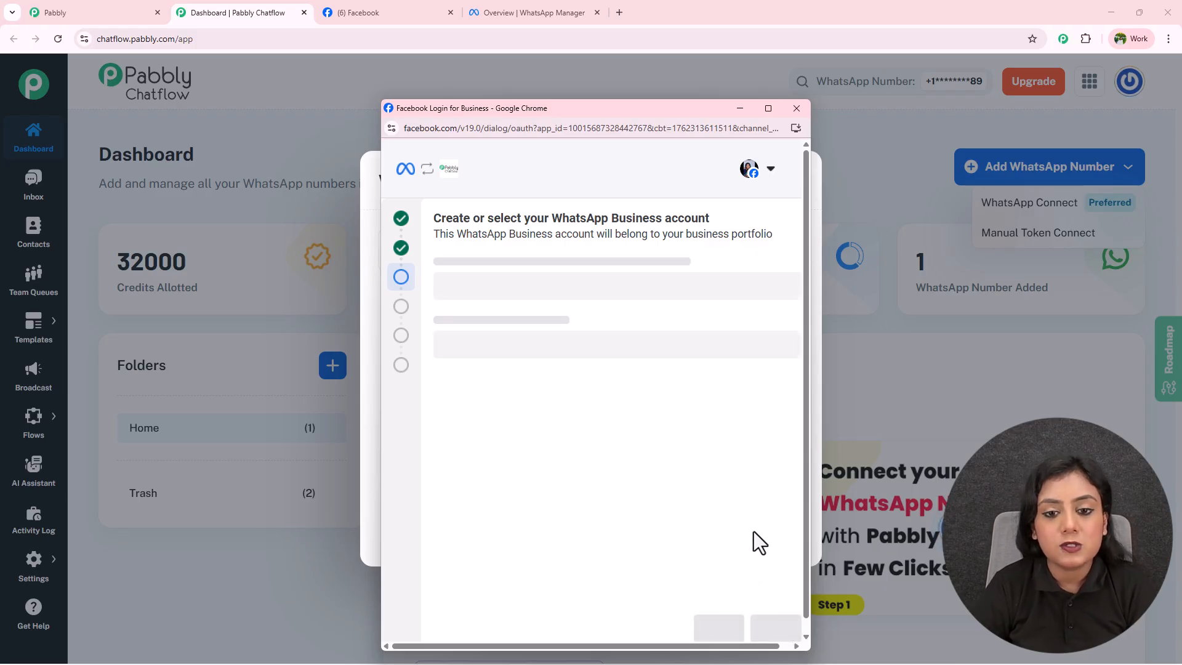
pyautogui.click(517, 290)
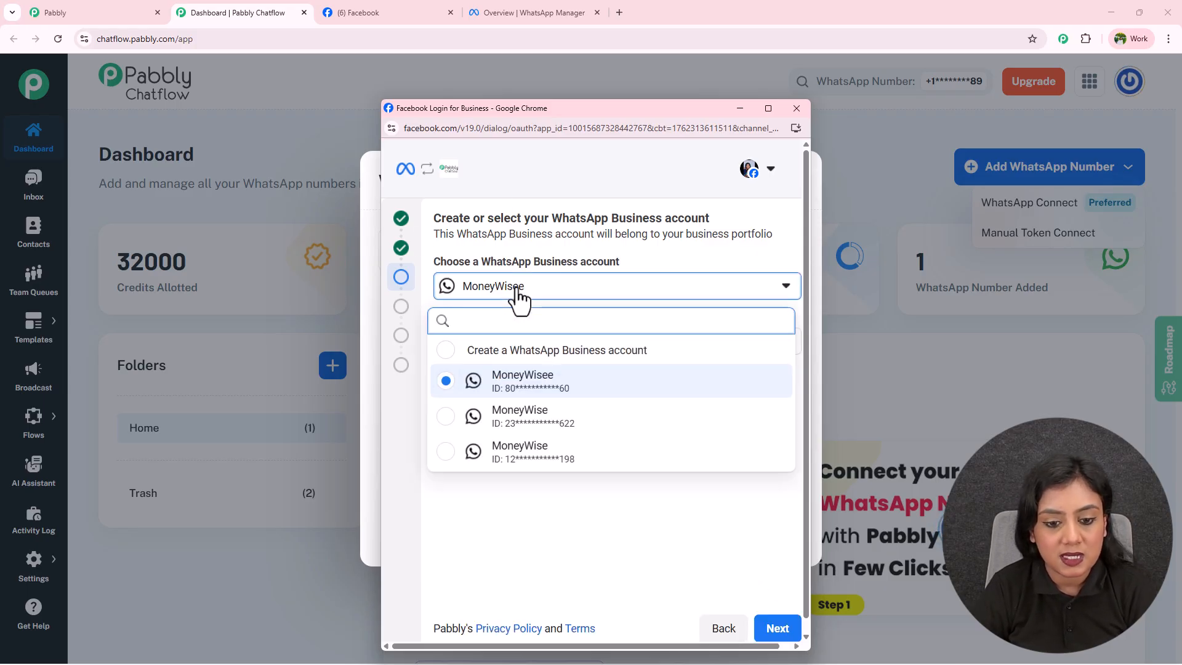
pyautogui.click(447, 455)
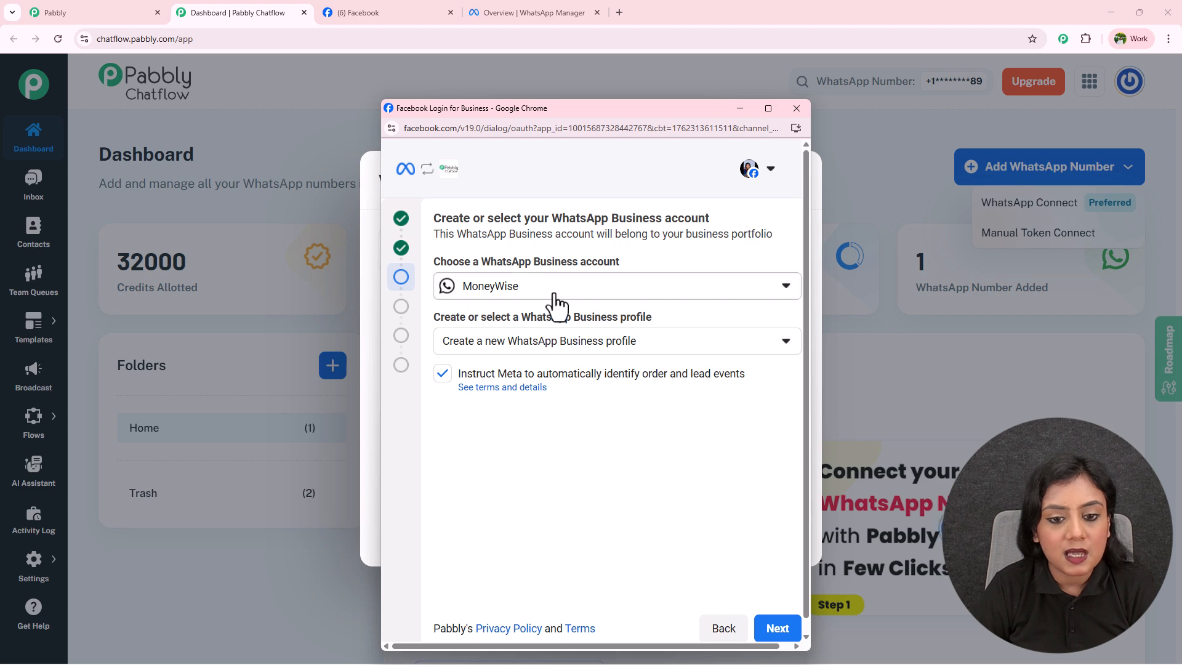
pyautogui.click(558, 349)
pyautogui.click(523, 422)
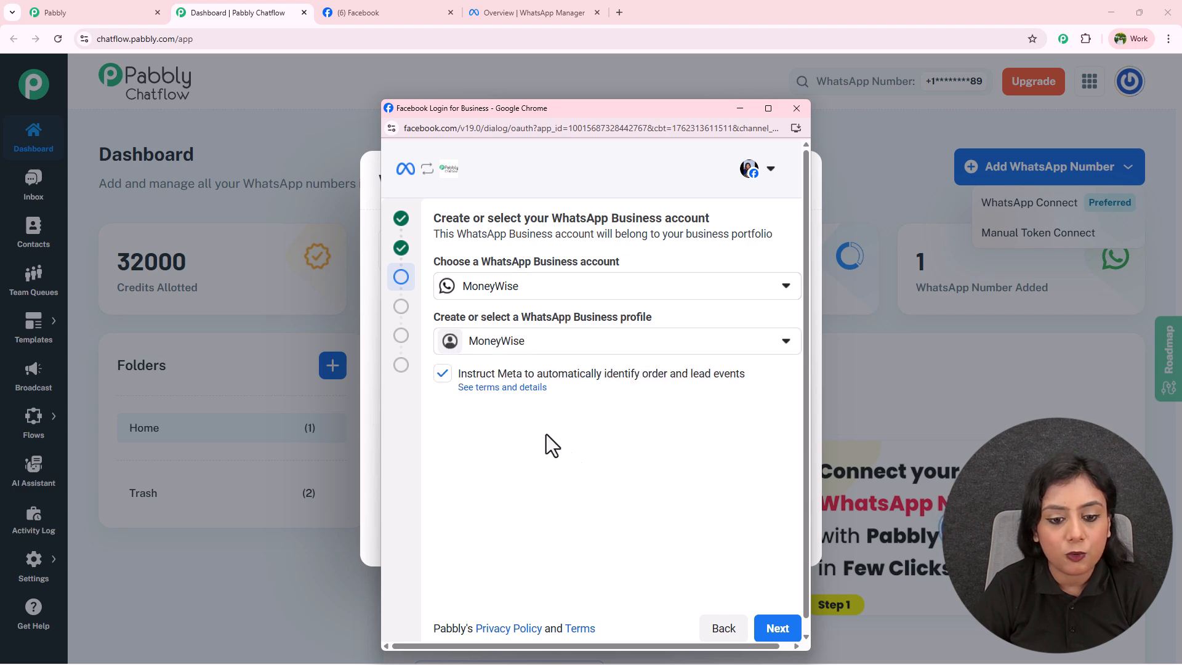
pyautogui.click(777, 629)
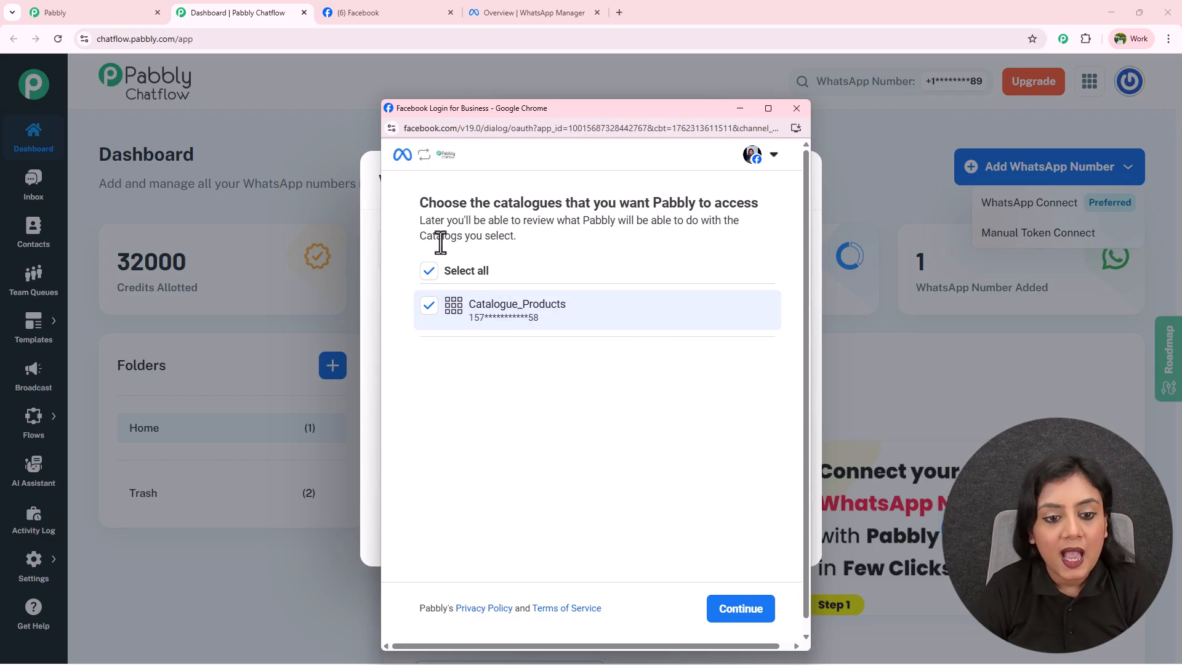
# Keep Catalogue_Products selected and proceed to Pabbly's access review.
pyautogui.click(747, 618)
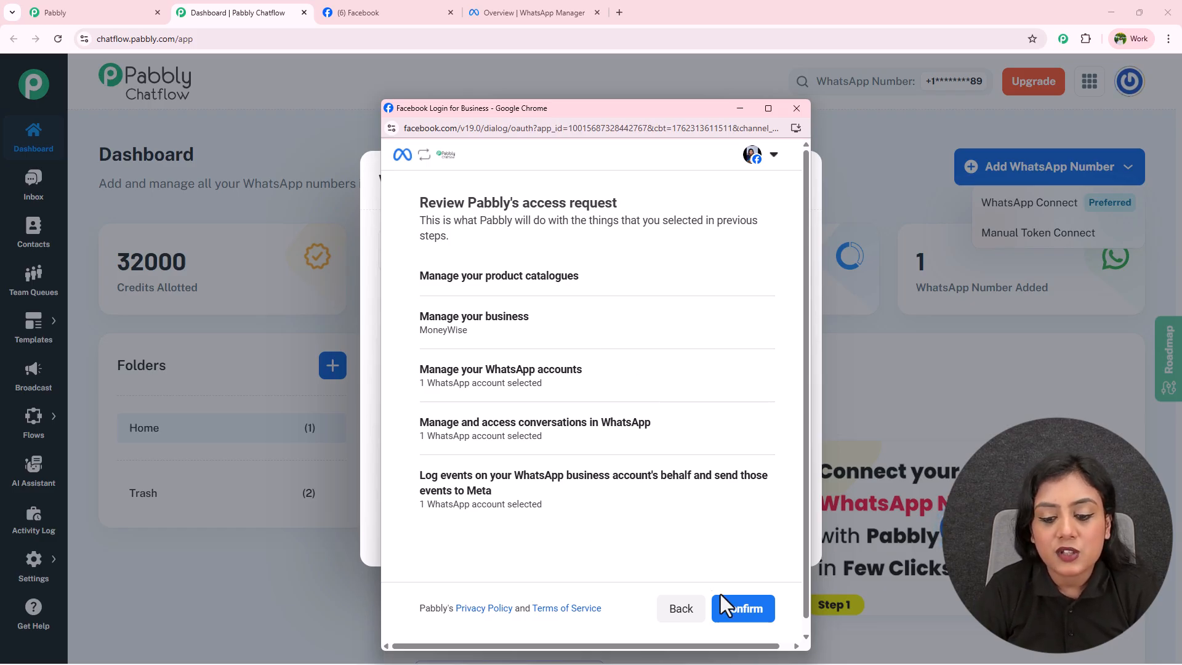
# Approve Pabbly's access in Facebook Login for Business, then start adding a payment method.
pyautogui.click(745, 609)
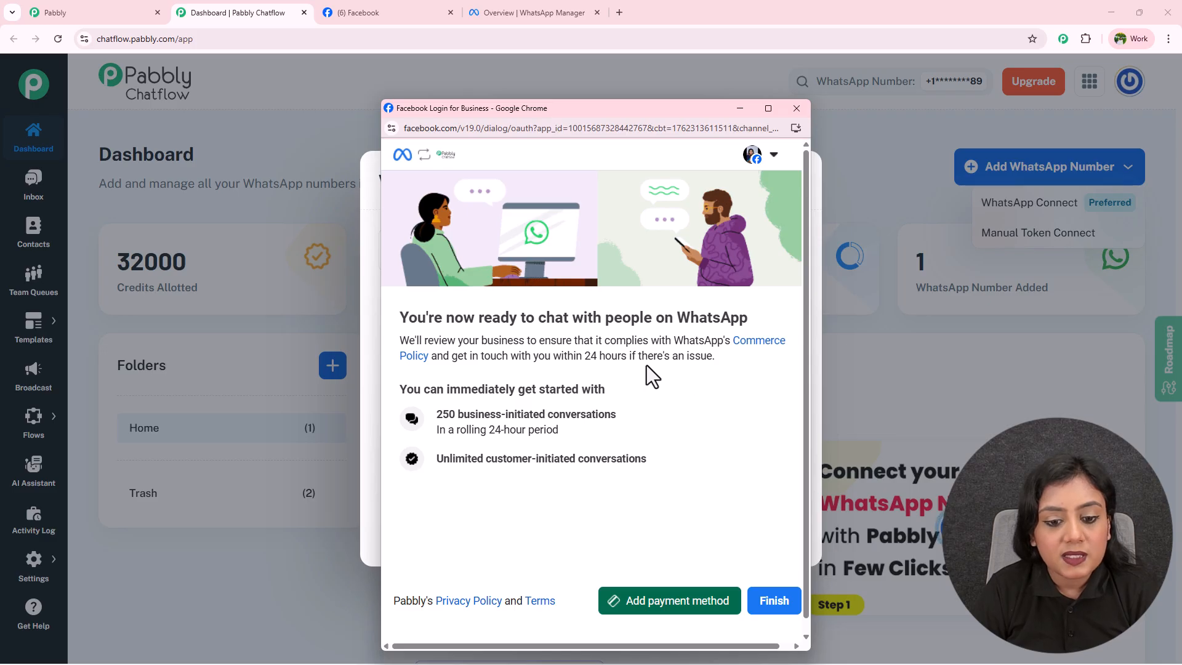
pyautogui.click(691, 610)
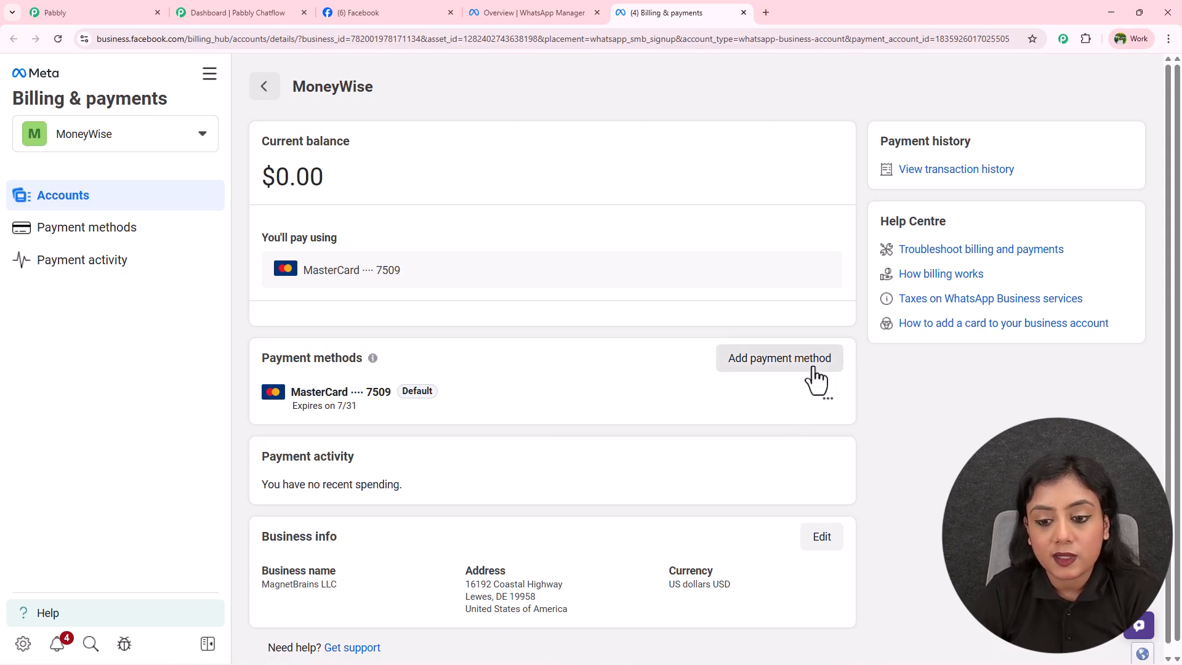
# Discard the new debit or credit card form, keep the existing card, and return to Pabbly Chatflow.
pyautogui.click(814, 369)
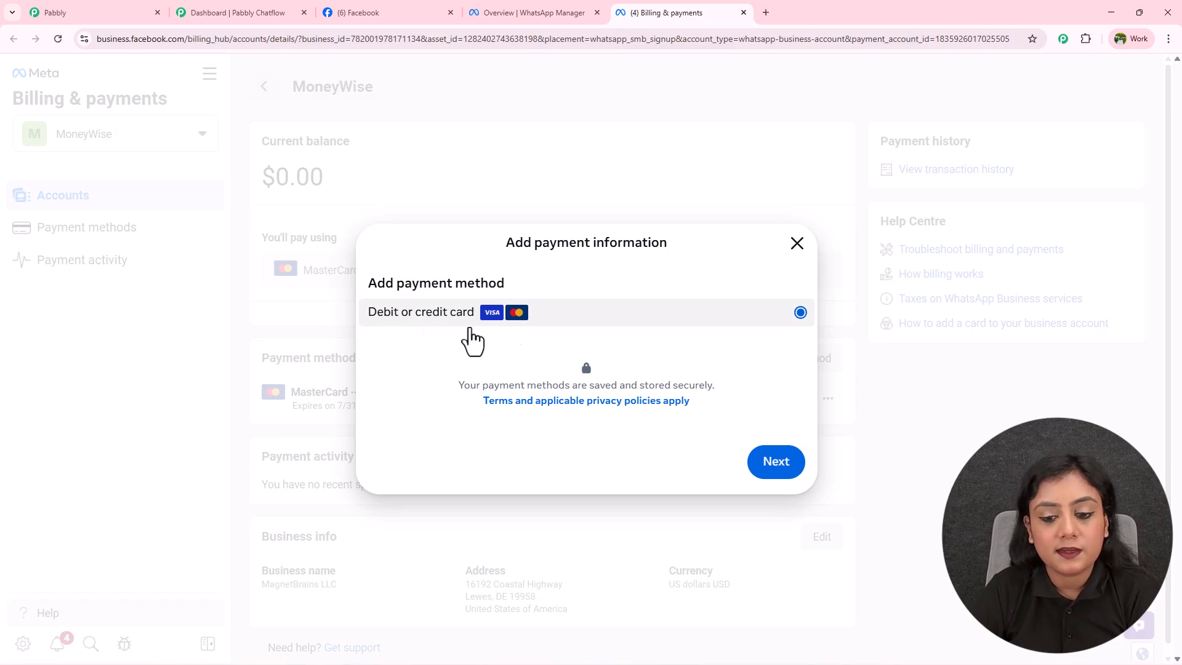
pyautogui.click(770, 475)
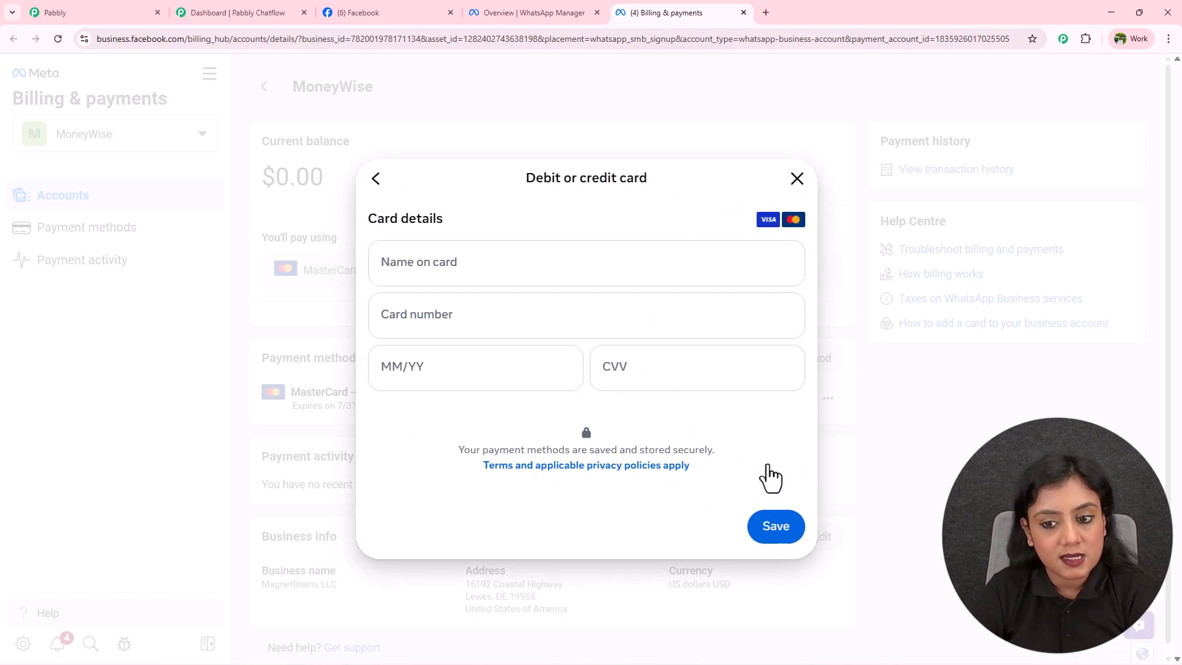
pyautogui.click(396, 271)
pyautogui.click(403, 314)
pyautogui.click(416, 365)
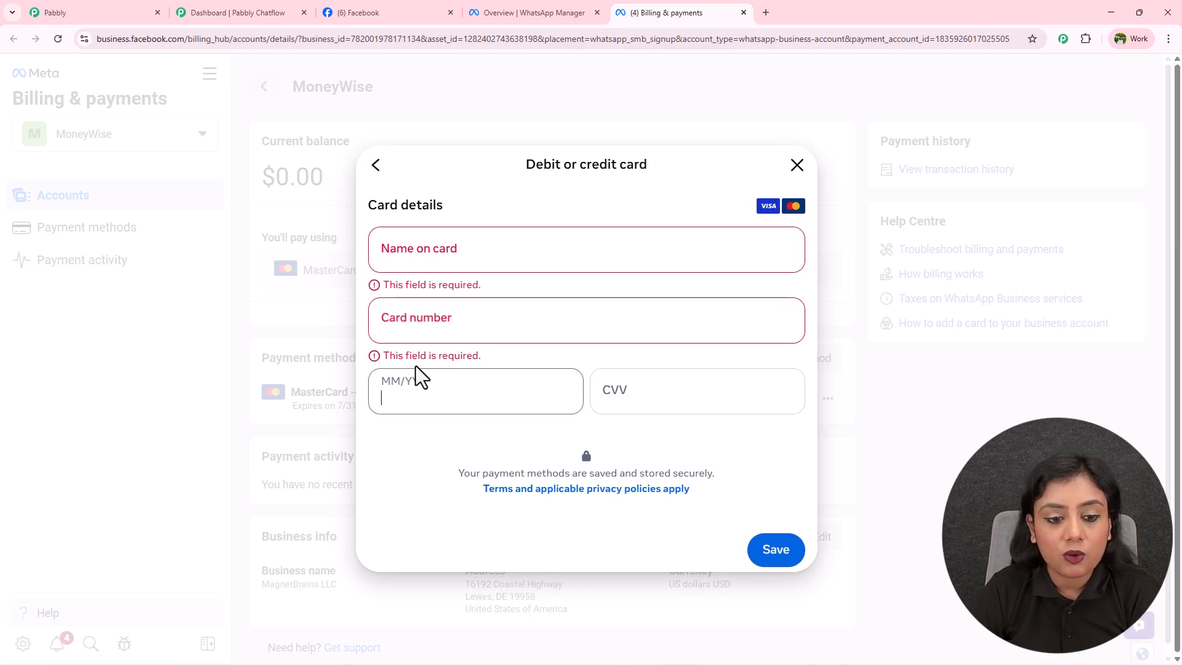
pyautogui.click(613, 384)
pyautogui.click(659, 417)
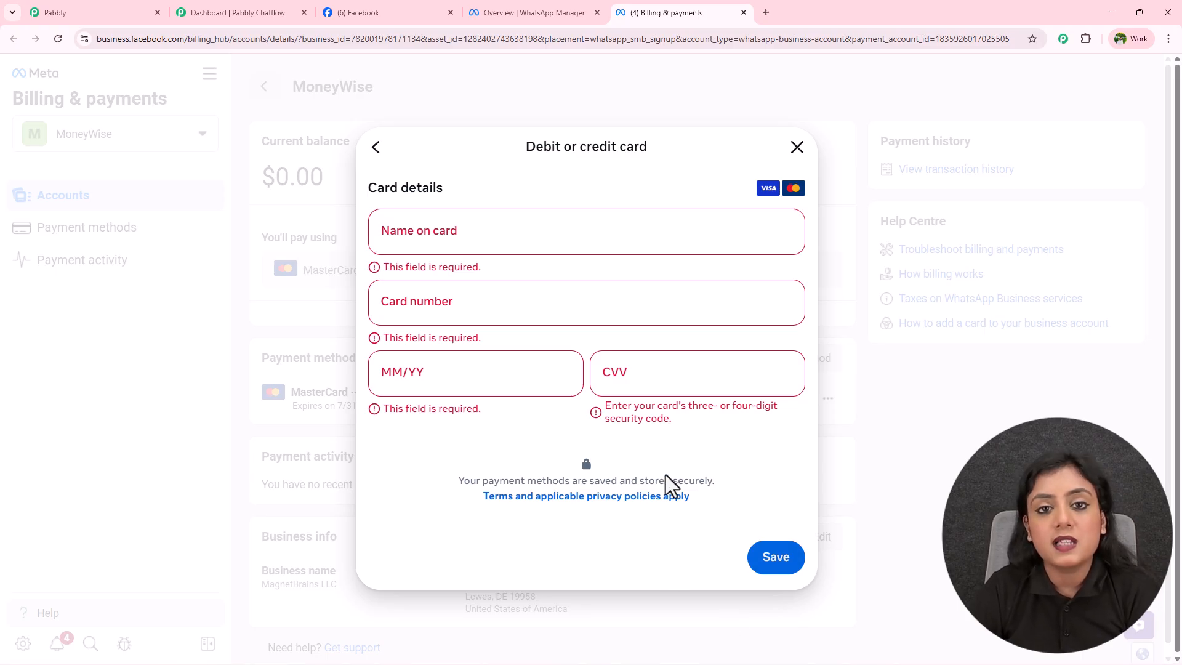
pyautogui.click(797, 148)
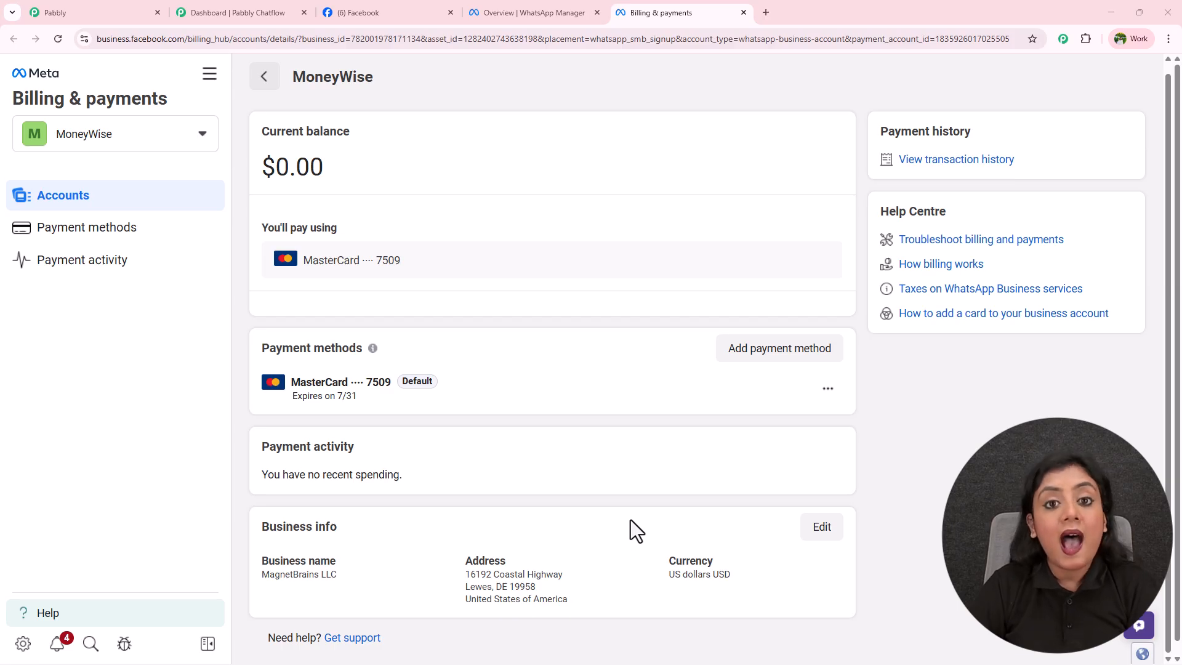
pyautogui.click(234, 11)
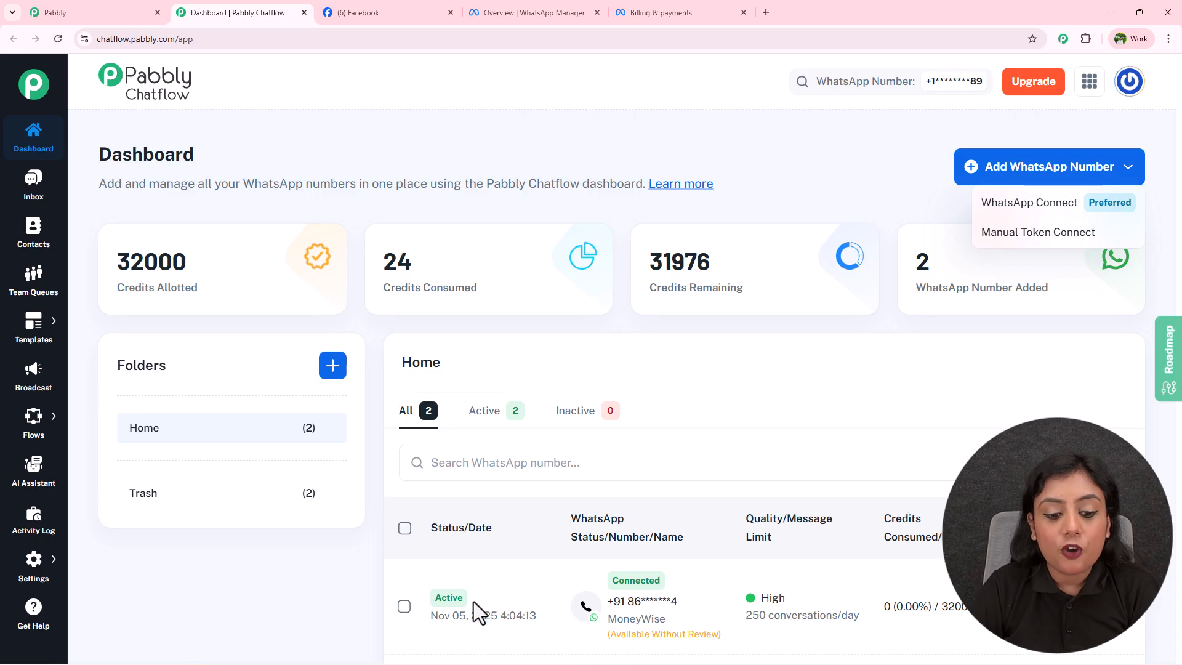
# Close the add-number menu and confirm the MoneyWise number is listed as Connected and Active.
pyautogui.click(442, 608)
pyautogui.scroll(-4, 616, 370)
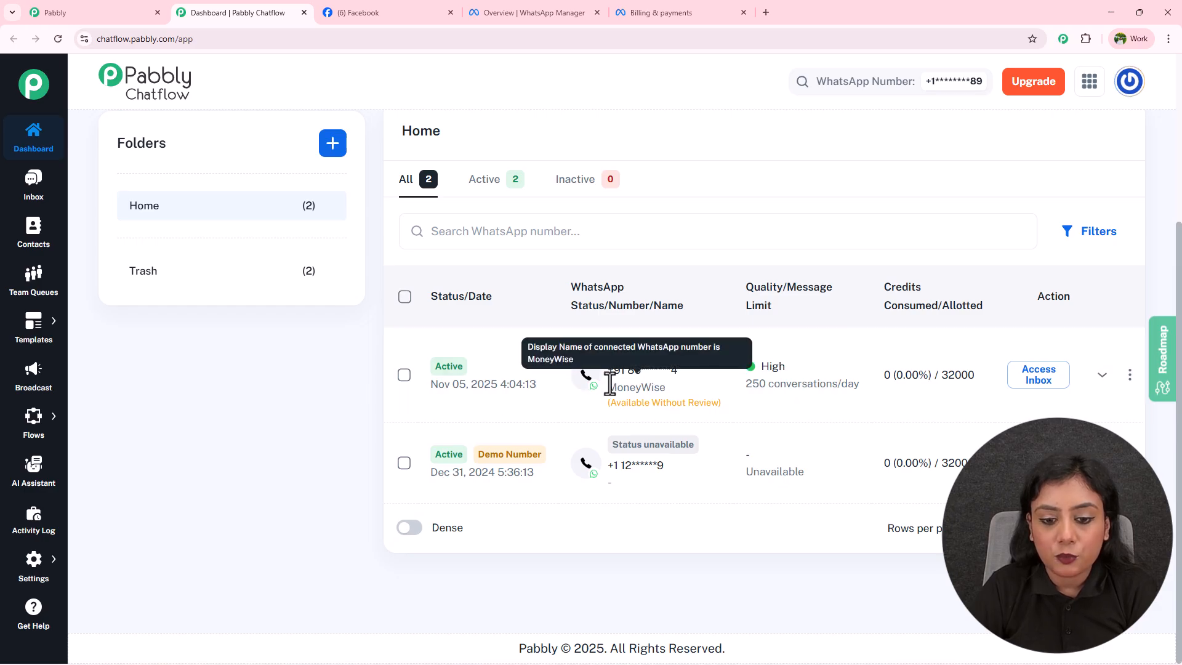
pyautogui.moveTo(609, 389); pyautogui.dragTo(679, 386)
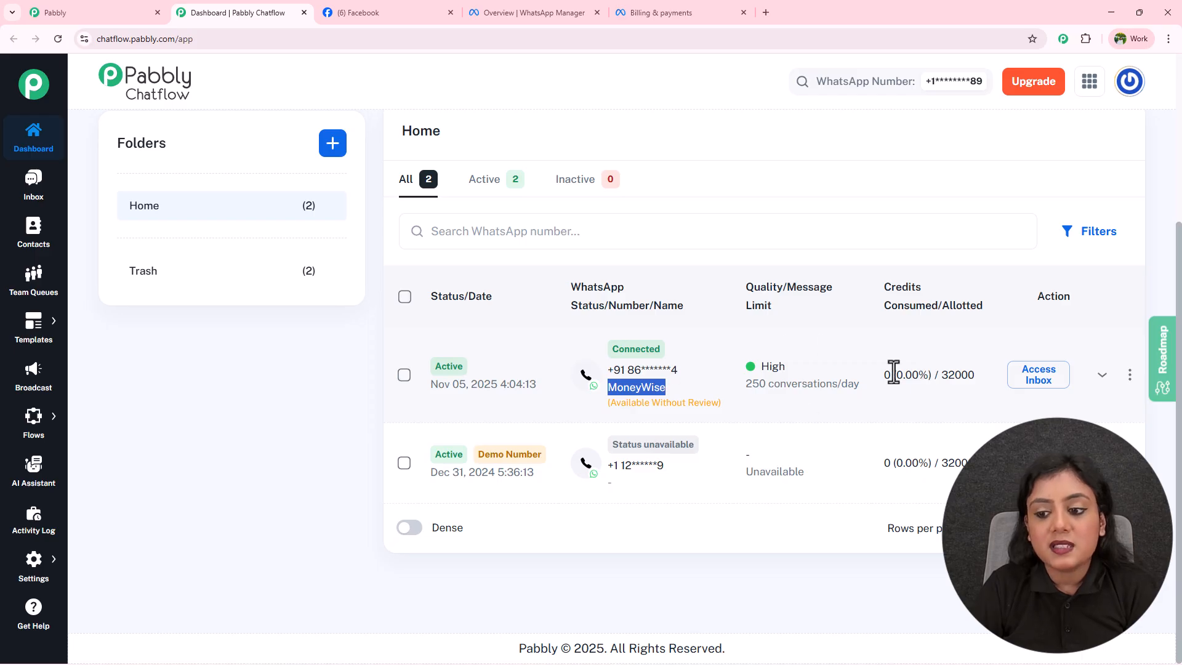
pyautogui.scroll(4, 895, 382)
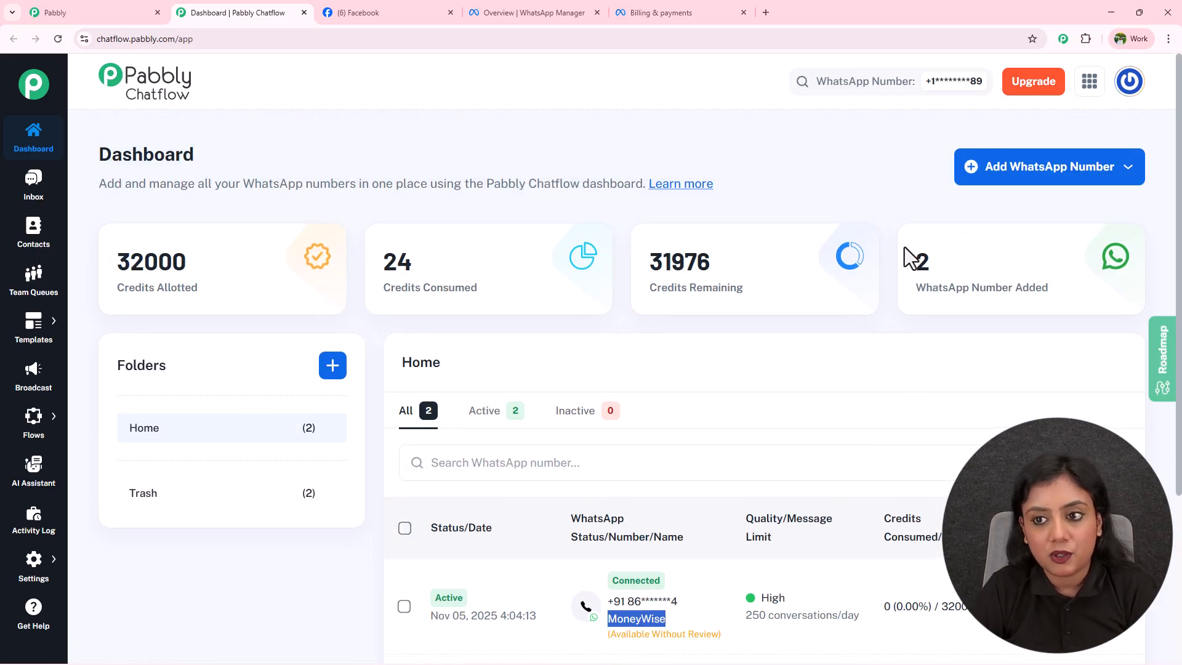
# Switch the dashboard's WhatsApp number to the newly connected MoneyWise number and review its details.
pyautogui.click(953, 83)
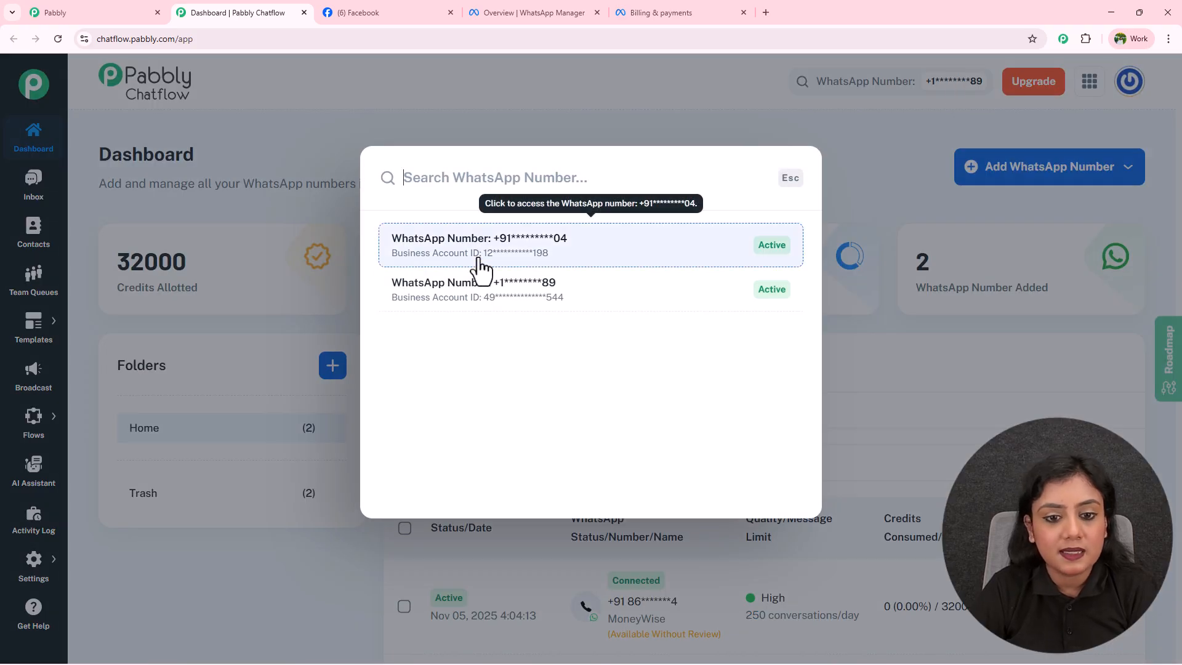
pyautogui.click(547, 263)
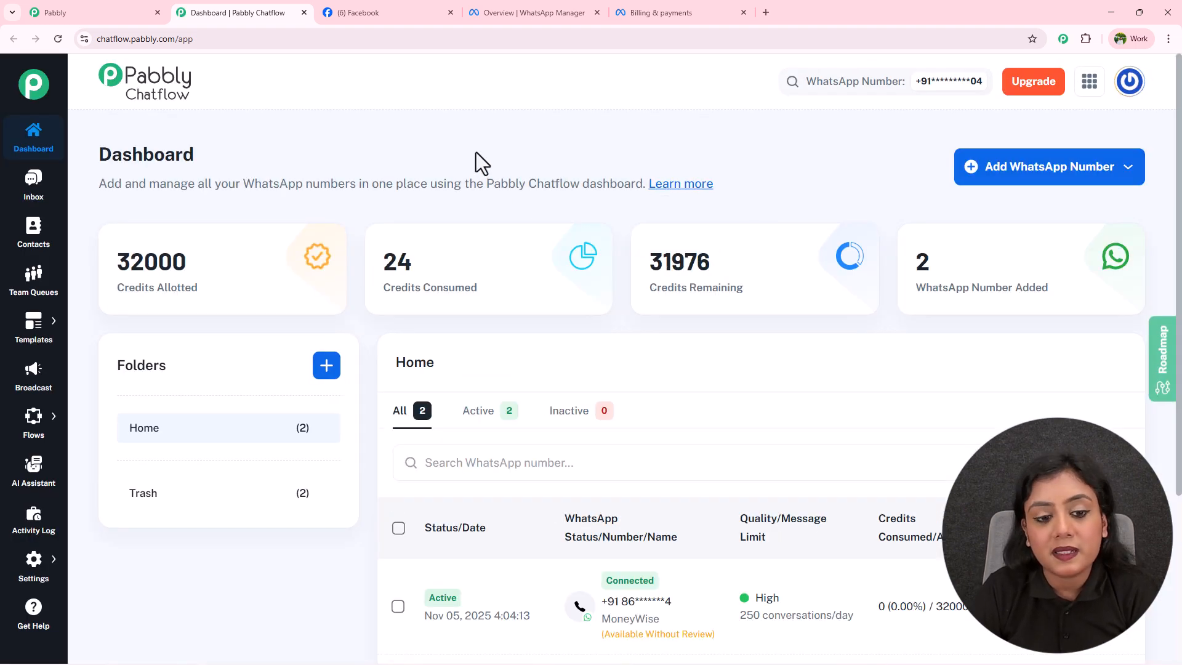
pyautogui.scroll(-3, 476, 157)
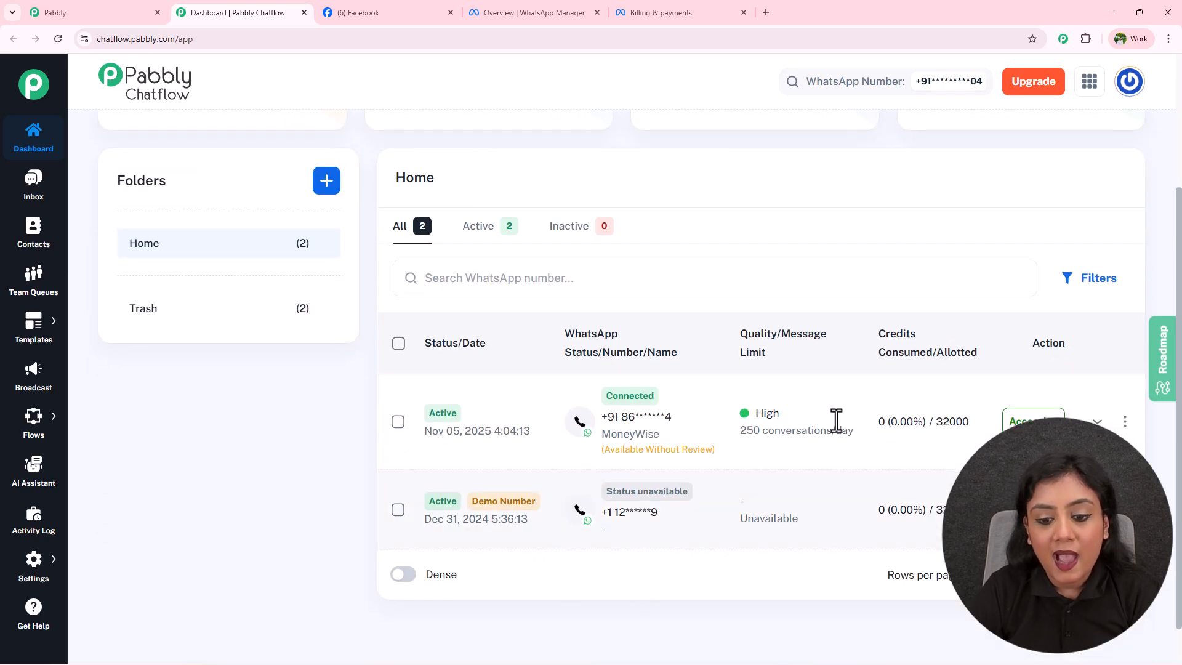
pyautogui.moveTo(603, 414); pyautogui.dragTo(699, 412)
pyautogui.click(596, 410)
pyautogui.scroll(3, 658, 399)
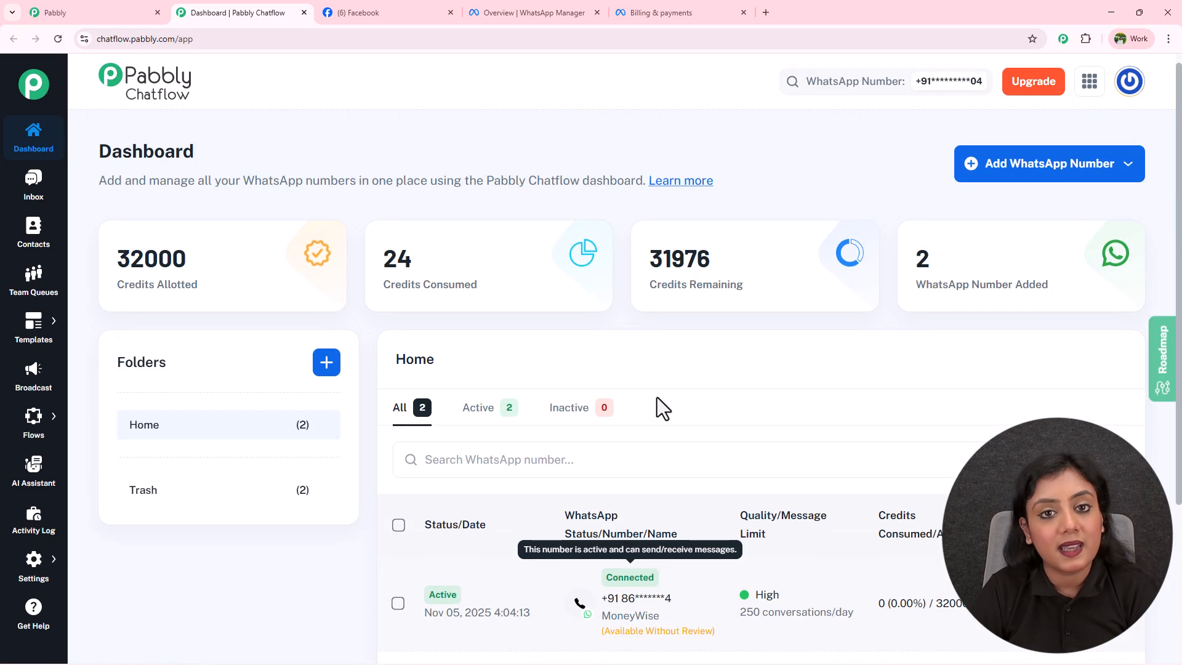
pyautogui.scroll(-3, 792, 410)
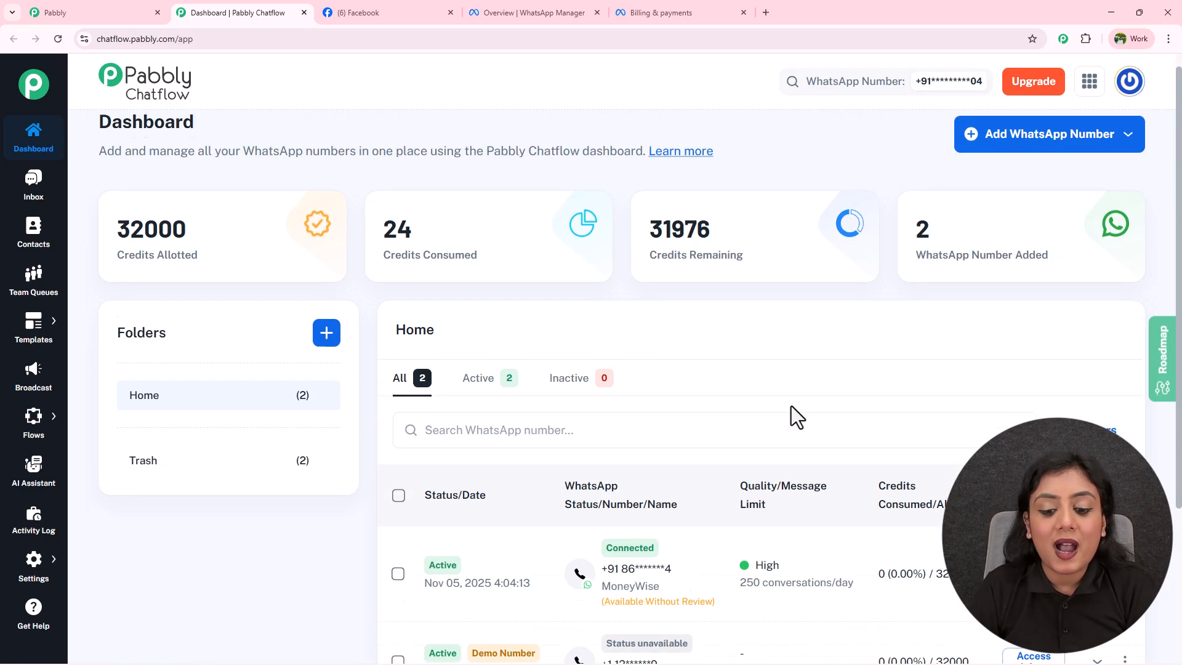
pyautogui.scroll(3, 647, 360)
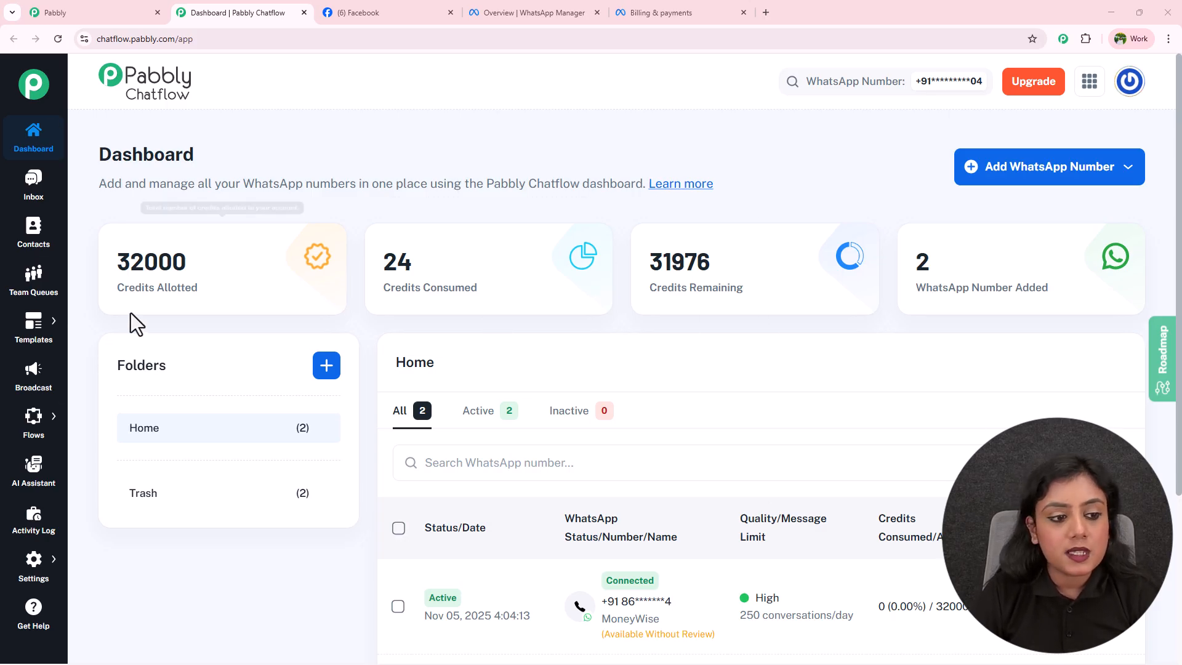
# Review the Credits Allotted, Consumed, Remaining and WhatsApp Number Added figures.
pyautogui.moveTo(113, 284); pyautogui.dragTo(198, 301)
pyautogui.moveTo(395, 289); pyautogui.dragTo(542, 305)
pyautogui.moveTo(676, 288); pyautogui.dragTo(740, 290)
pyautogui.moveTo(911, 284); pyautogui.dragTo(1081, 295)
pyautogui.click(1077, 295)
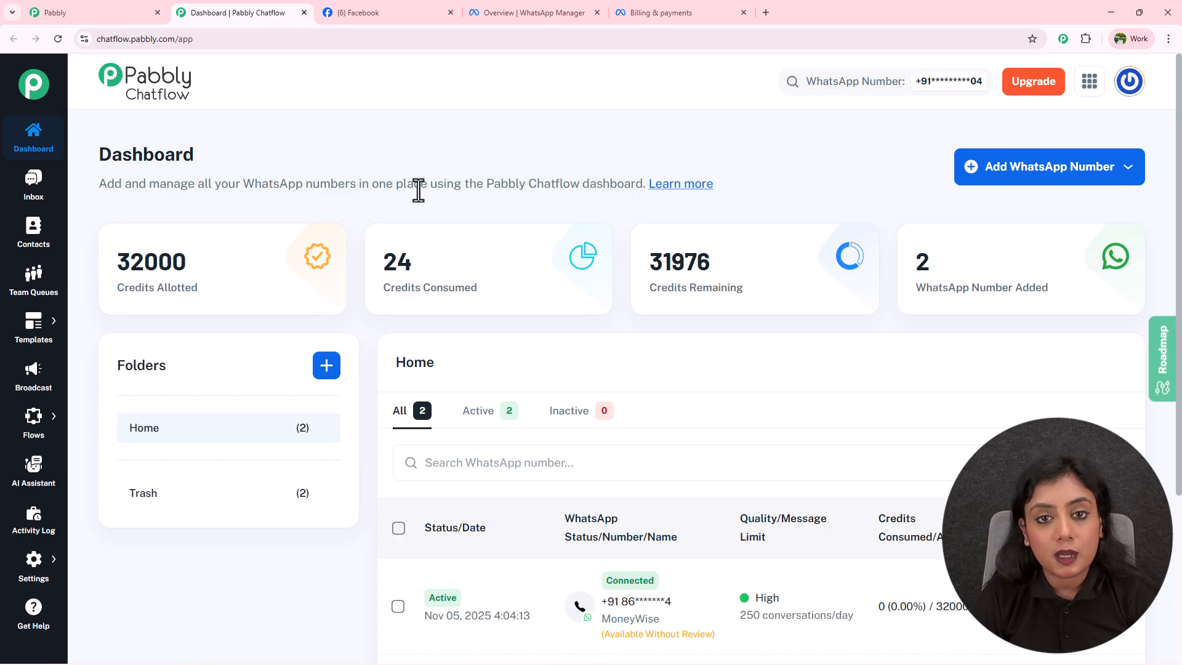
# Cancel the new-folder dialog without creating a folder, then go to the Inbox.
pyautogui.click(326, 367)
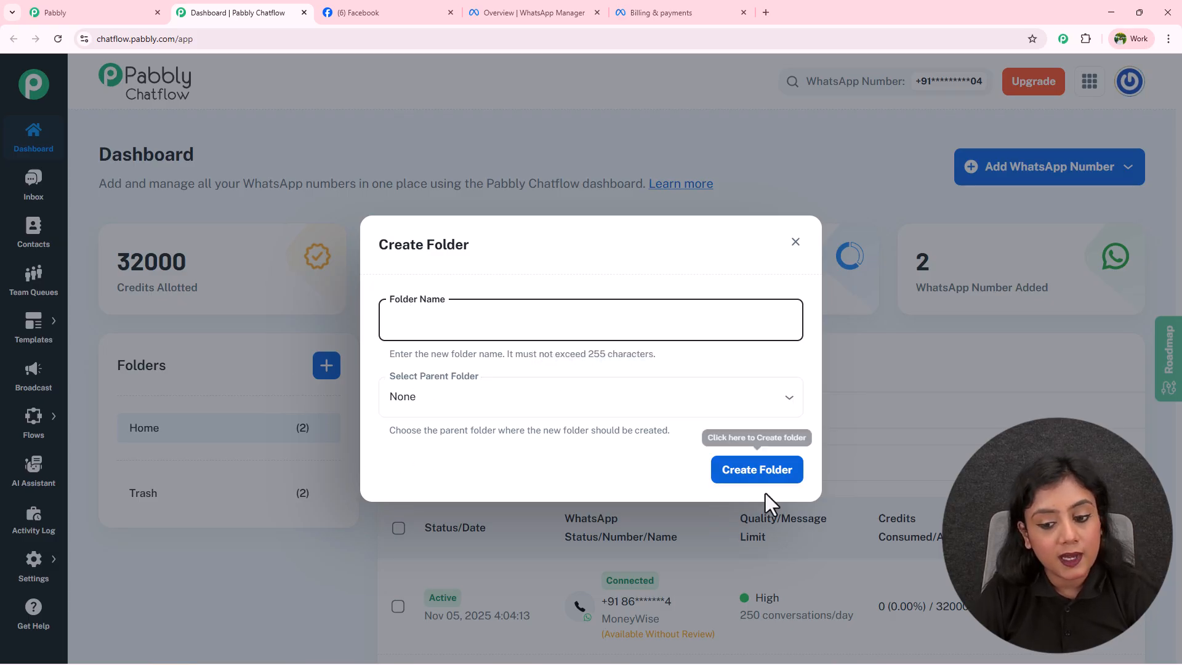
pyautogui.click(795, 244)
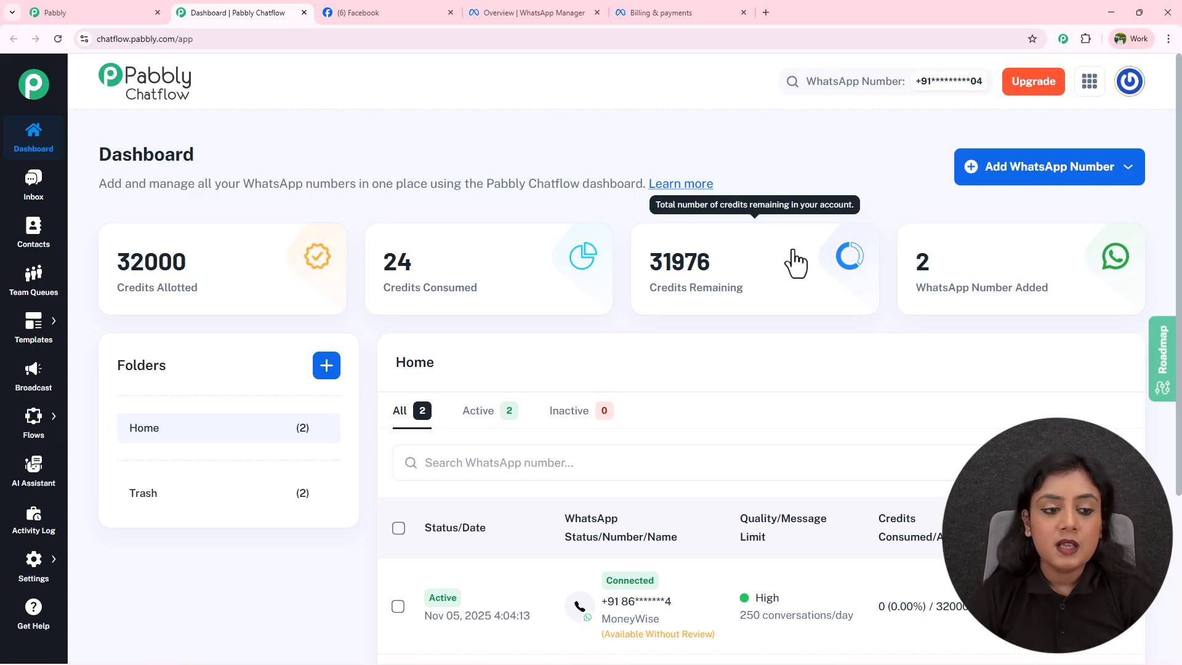
pyautogui.click(35, 179)
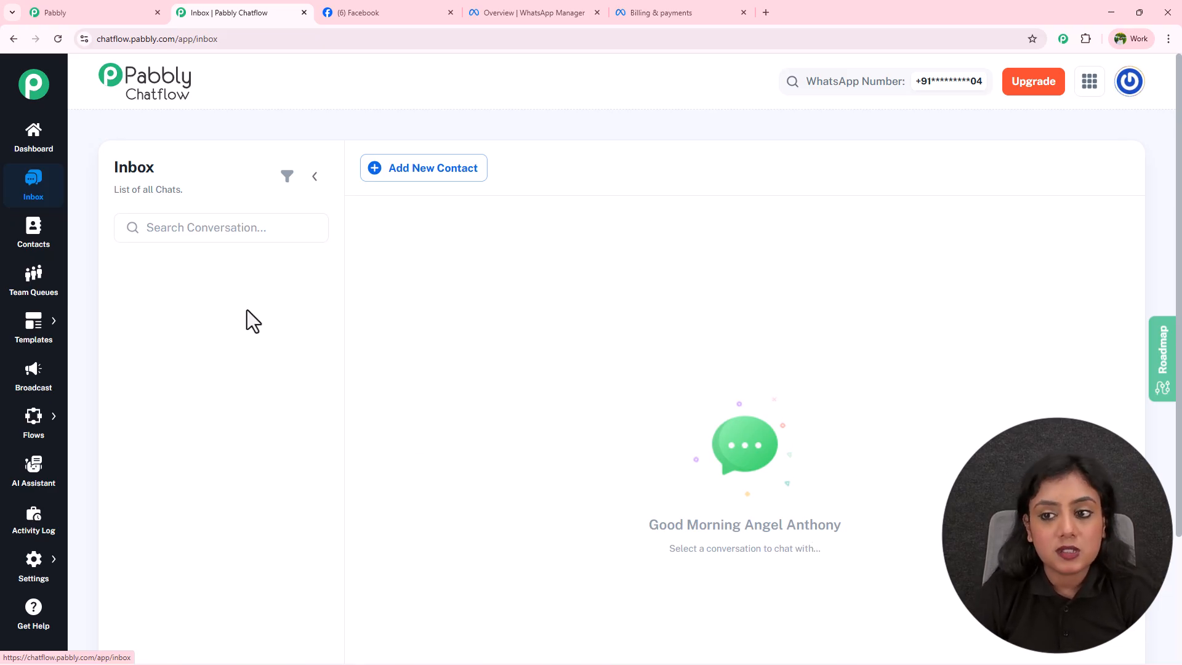
# Open the Contacts page and look over the empty contact list.
pyautogui.click(31, 250)
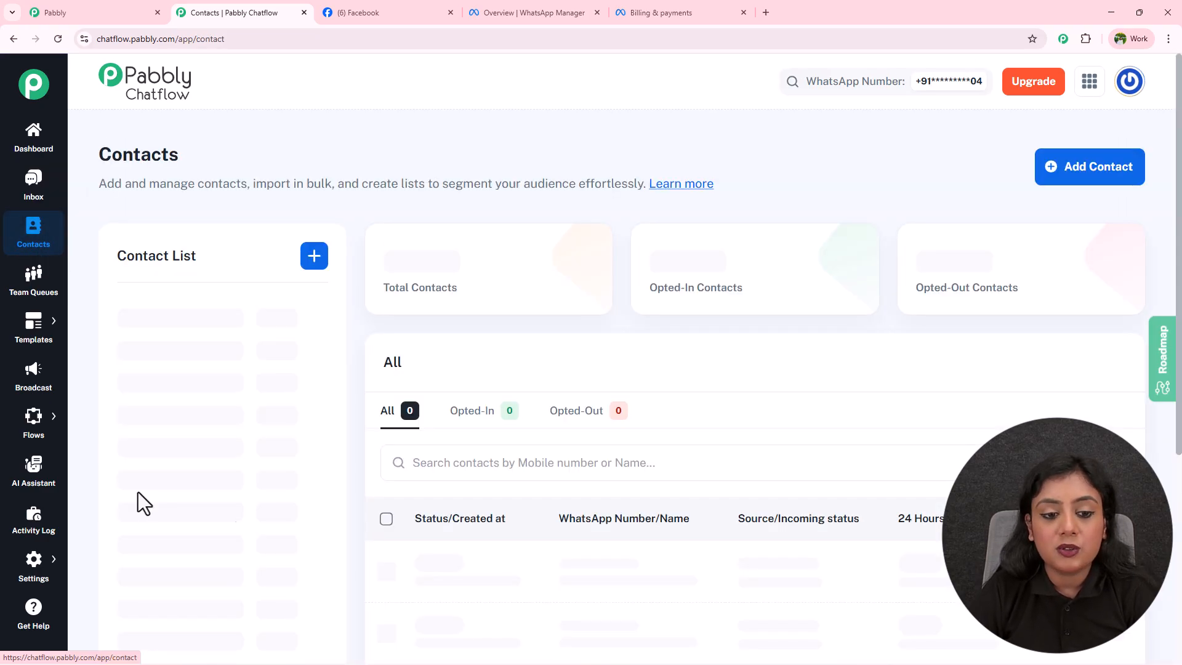
pyautogui.moveTo(456, 294)
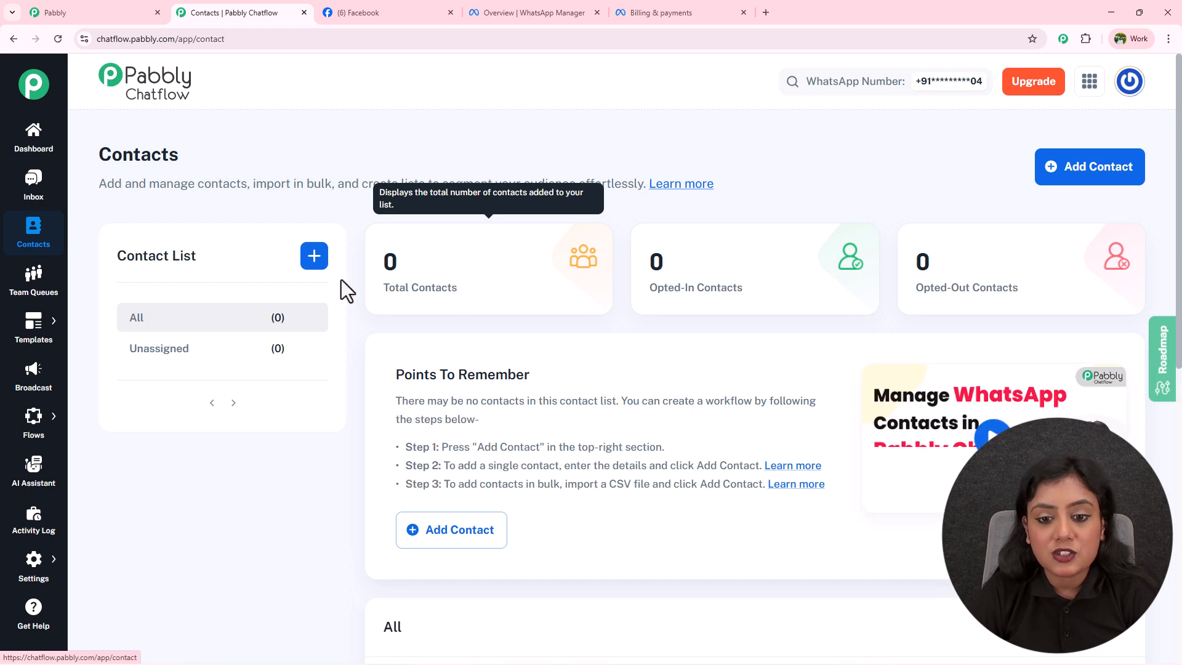
pyautogui.moveTo(807, 296)
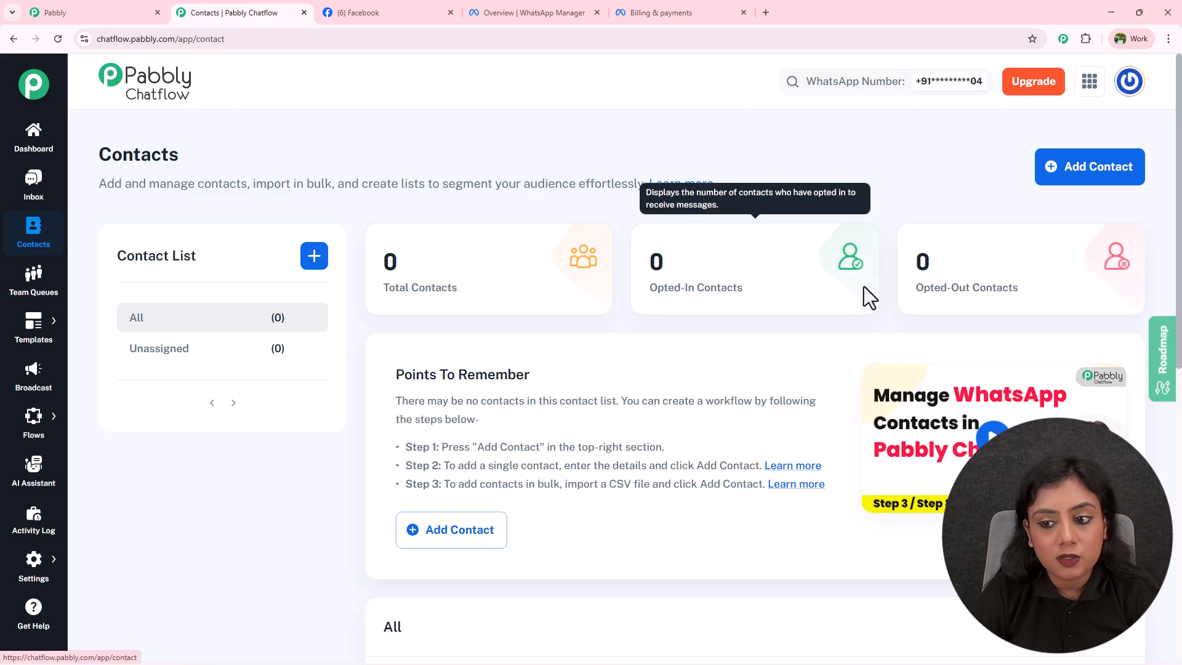
pyautogui.scroll(-5, 1006, 284)
pyautogui.scroll(-4, 1006, 290)
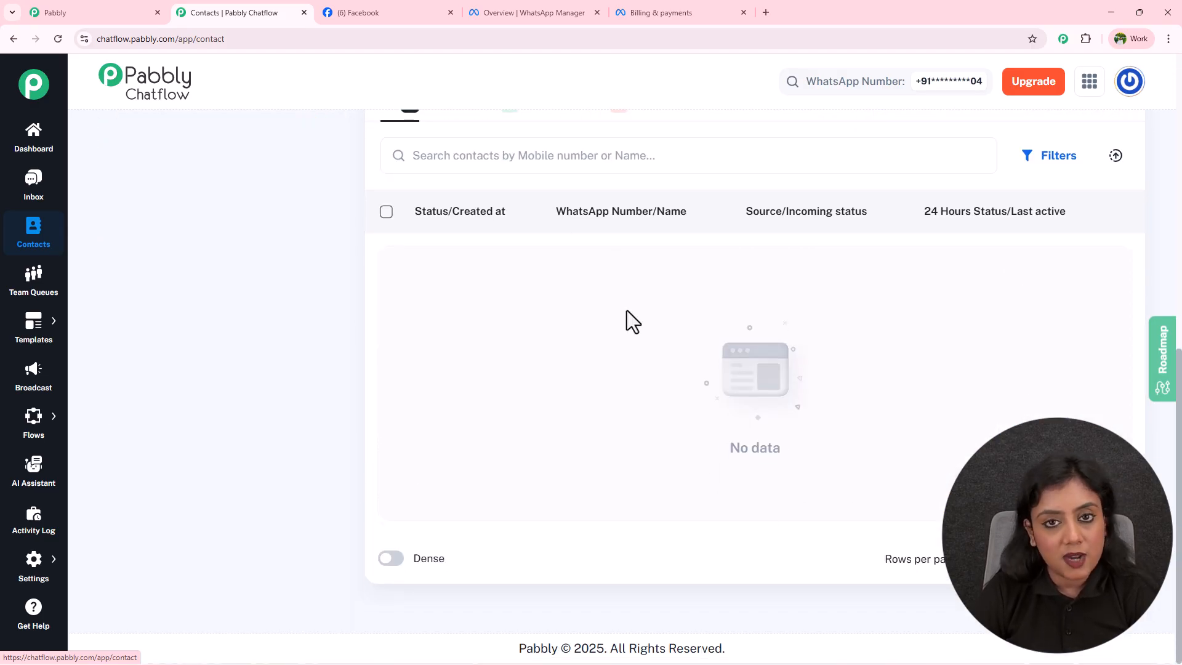
pyautogui.scroll(3, 626, 310)
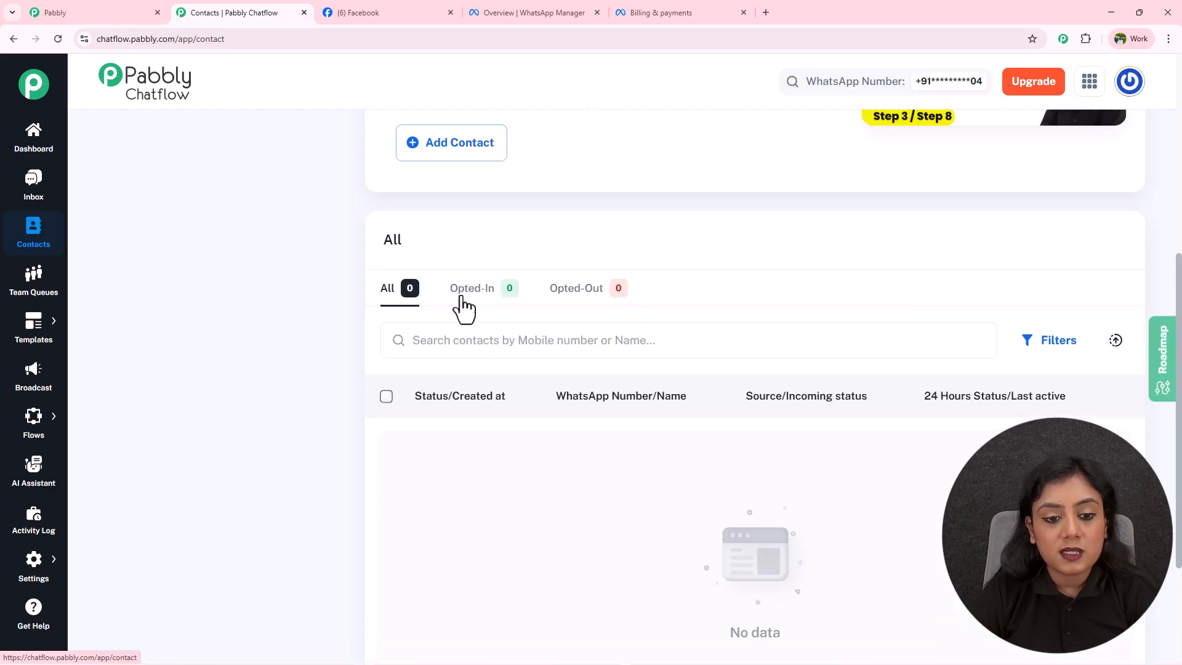
# Filter contacts by Opted-In, Opted-Out and All, then open Team Queues.
pyautogui.click(463, 306)
pyautogui.click(572, 302)
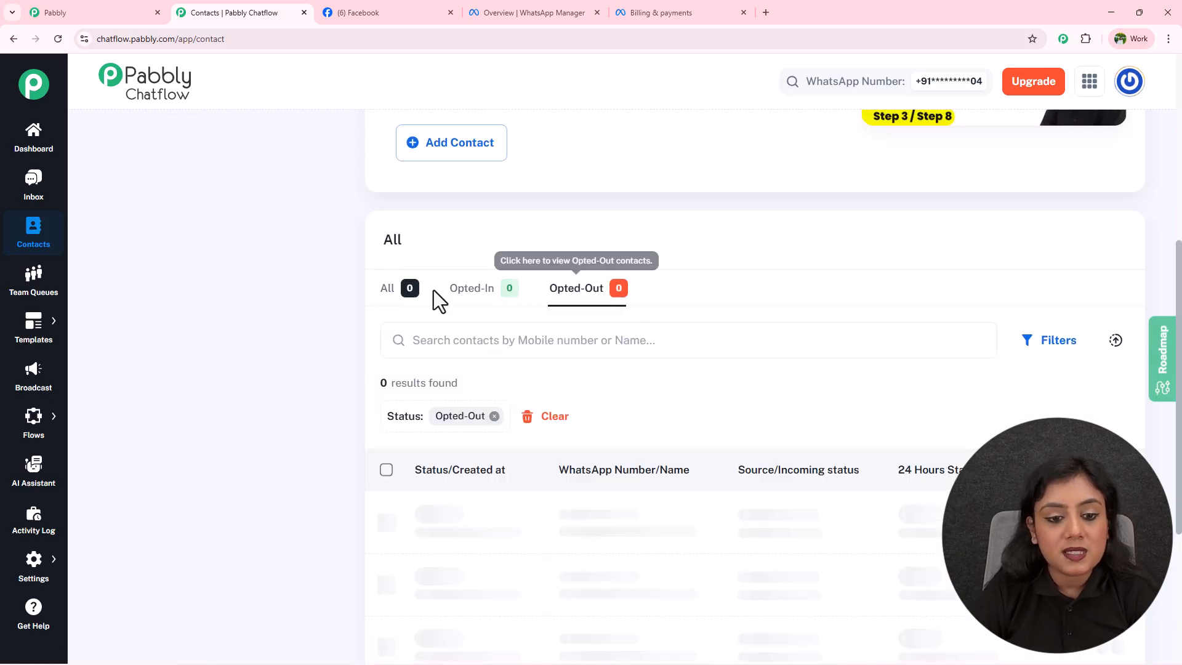
pyautogui.click(391, 305)
pyautogui.scroll(6, 404, 286)
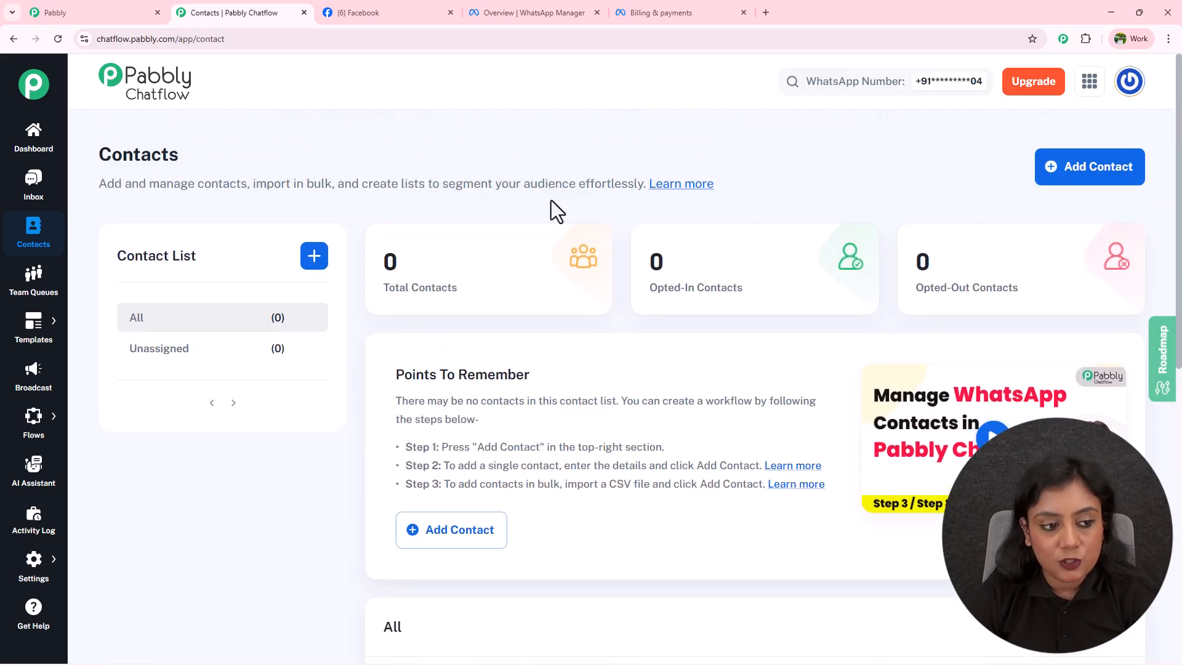
pyautogui.click(35, 302)
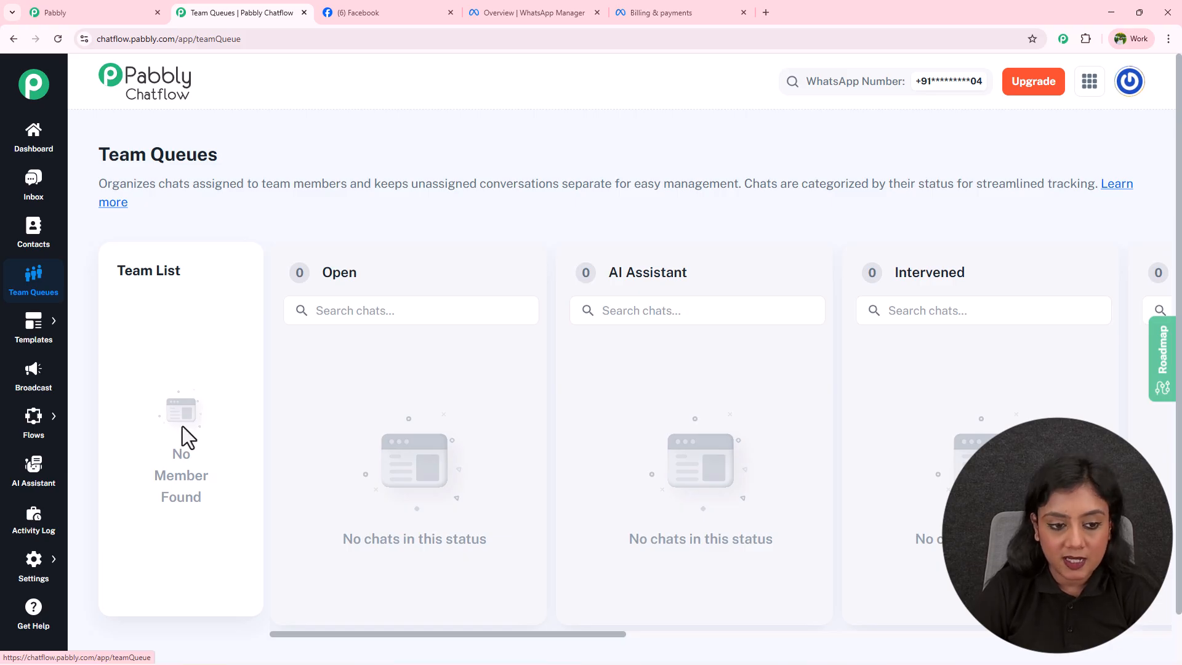
# Open the Templates List and preview the new_lead template.
pyautogui.moveTo(591, 634); pyautogui.dragTo(430, 570)
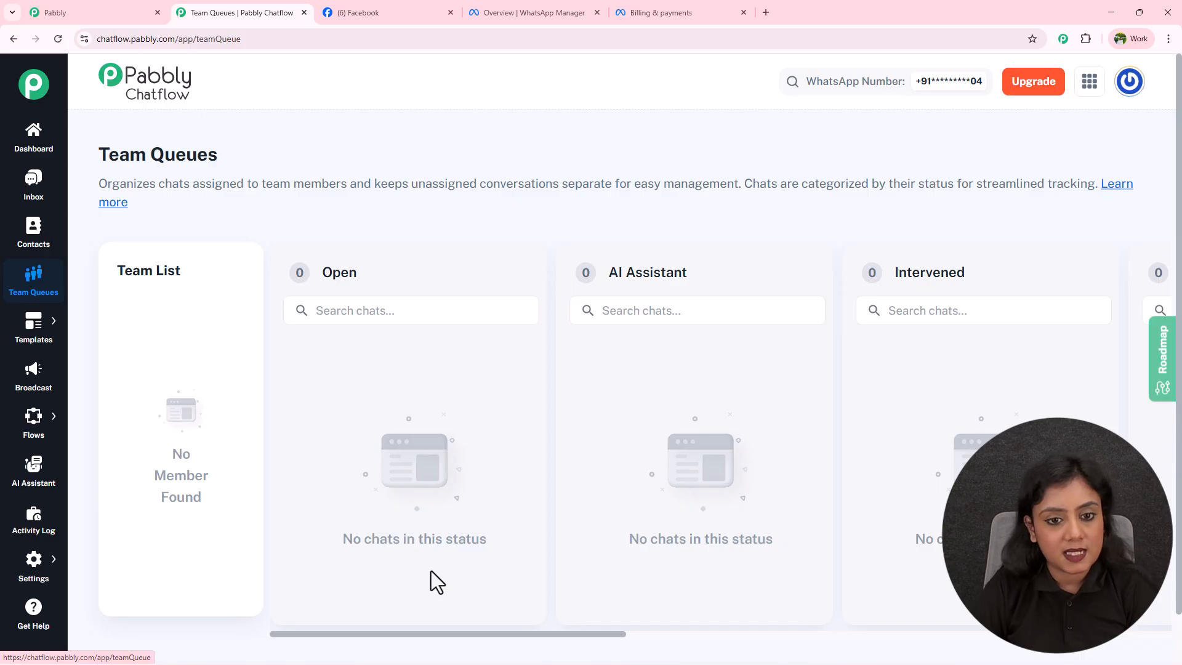
pyautogui.moveTo(37, 327)
pyautogui.click(123, 317)
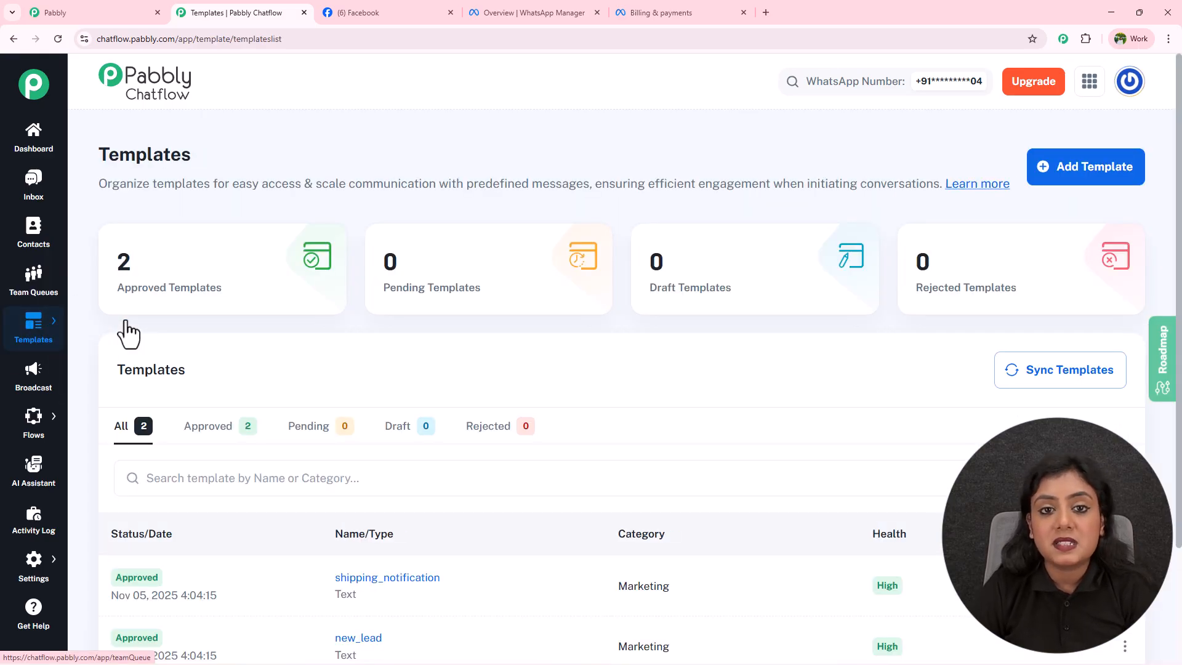
pyautogui.scroll(-2, 451, 353)
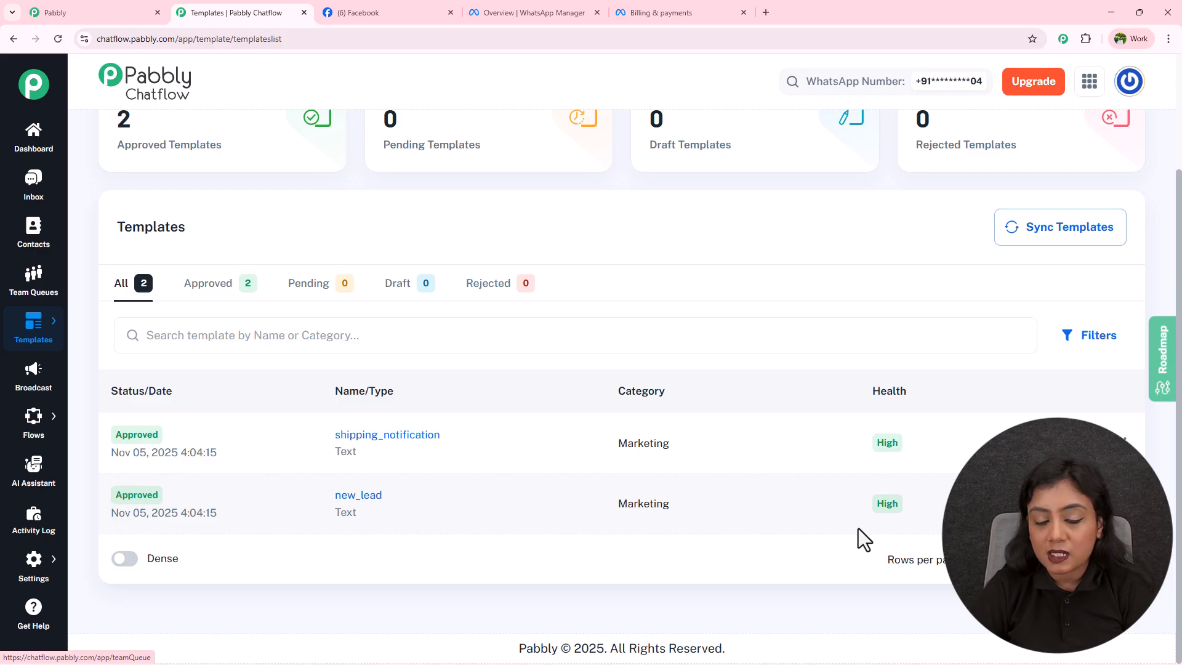
pyautogui.click(377, 498)
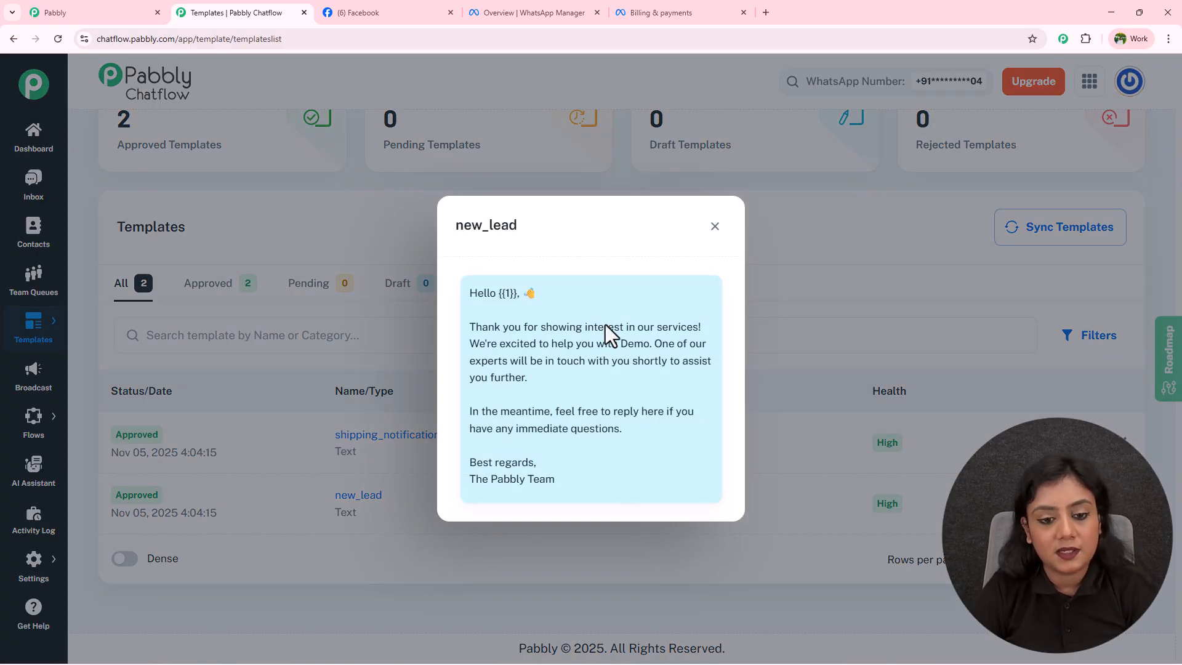
pyautogui.click(715, 227)
# Browse the Explore Template library, then open the Broadcast page.
pyautogui.moveTo(31, 330)
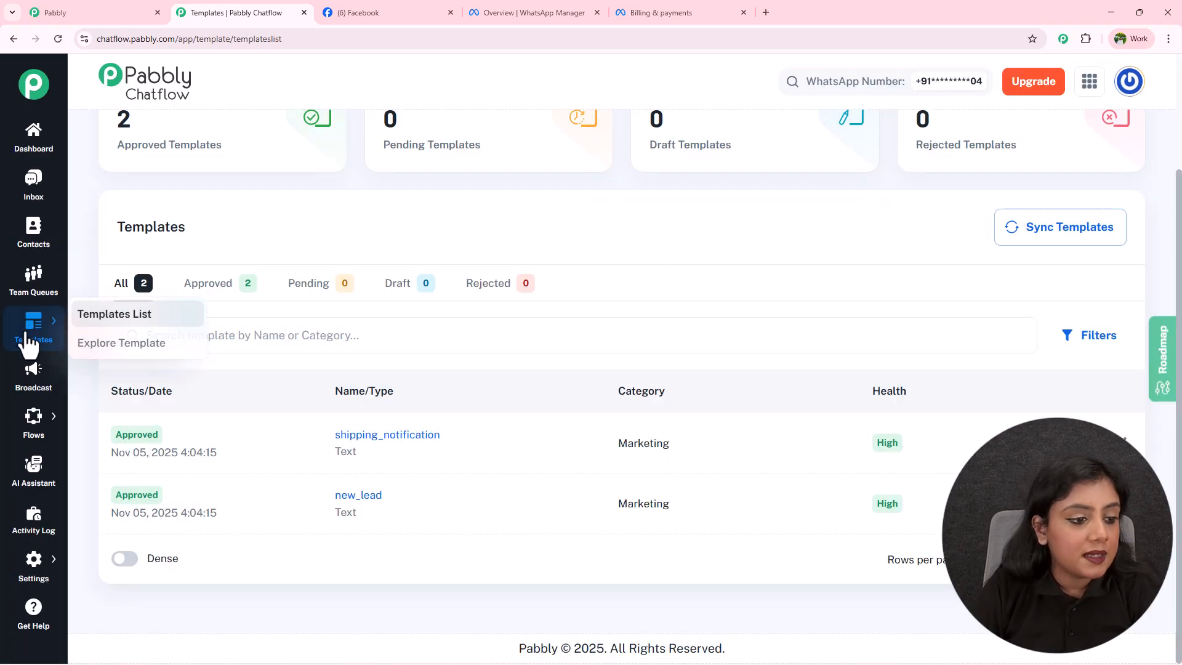
pyautogui.click(123, 344)
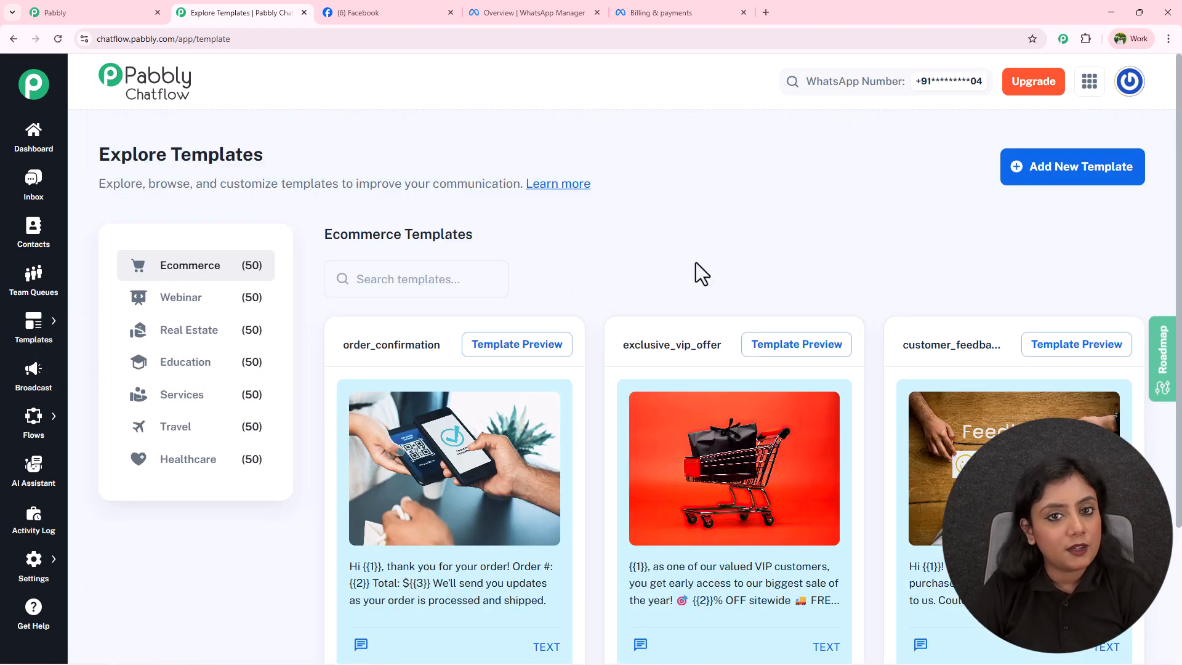
pyautogui.click(45, 398)
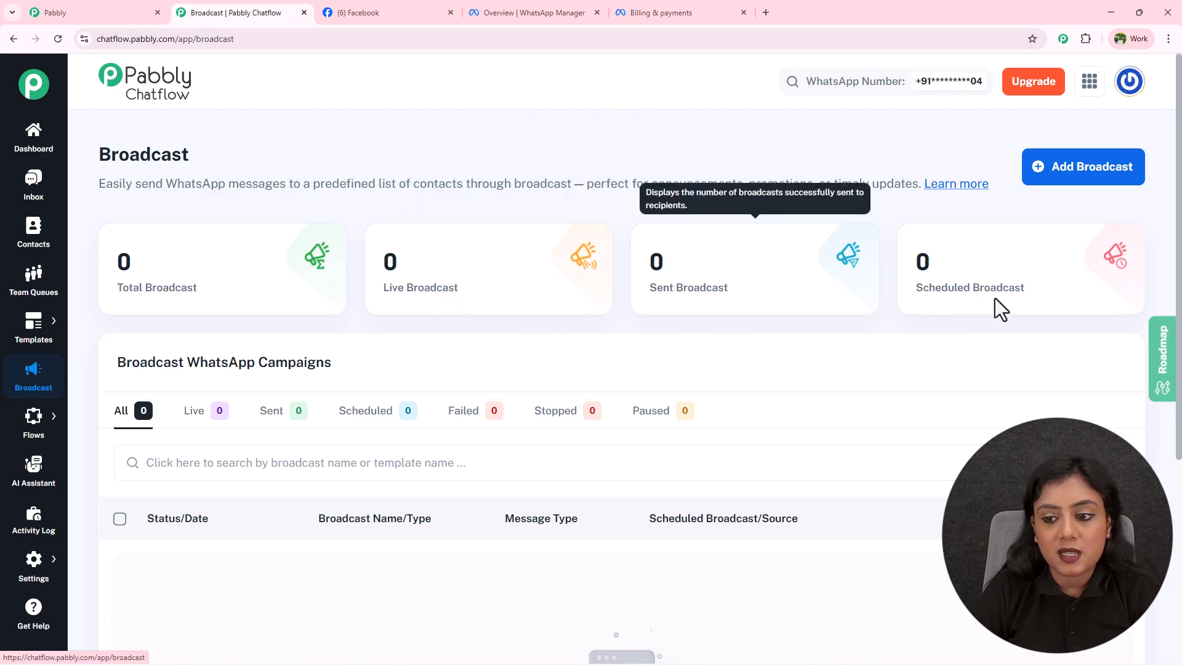
# Open the Flows page of the flow builder.
pyautogui.scroll(-5, 1016, 295)
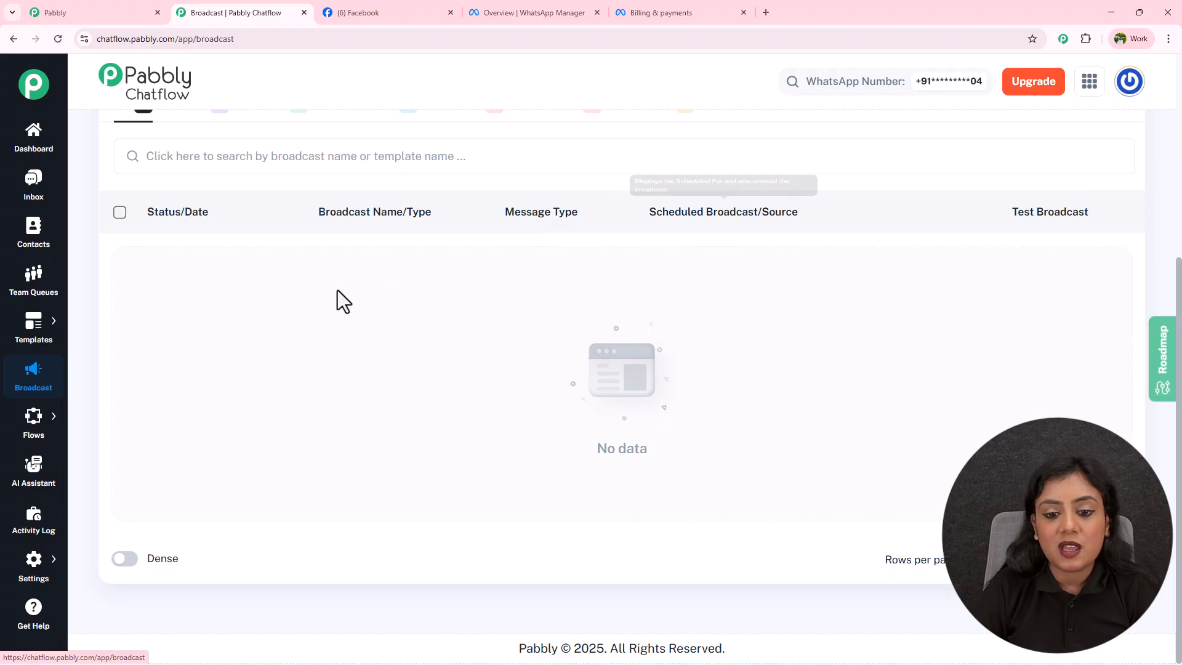
pyautogui.scroll(5, 369, 356)
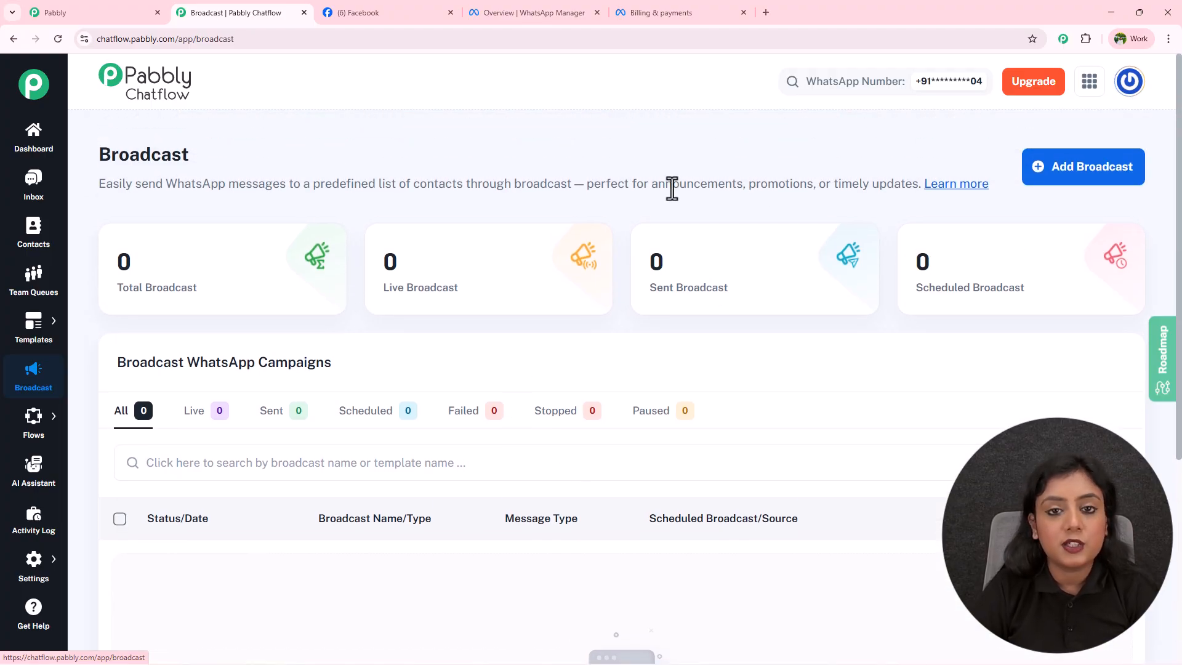
pyautogui.moveTo(98, 427)
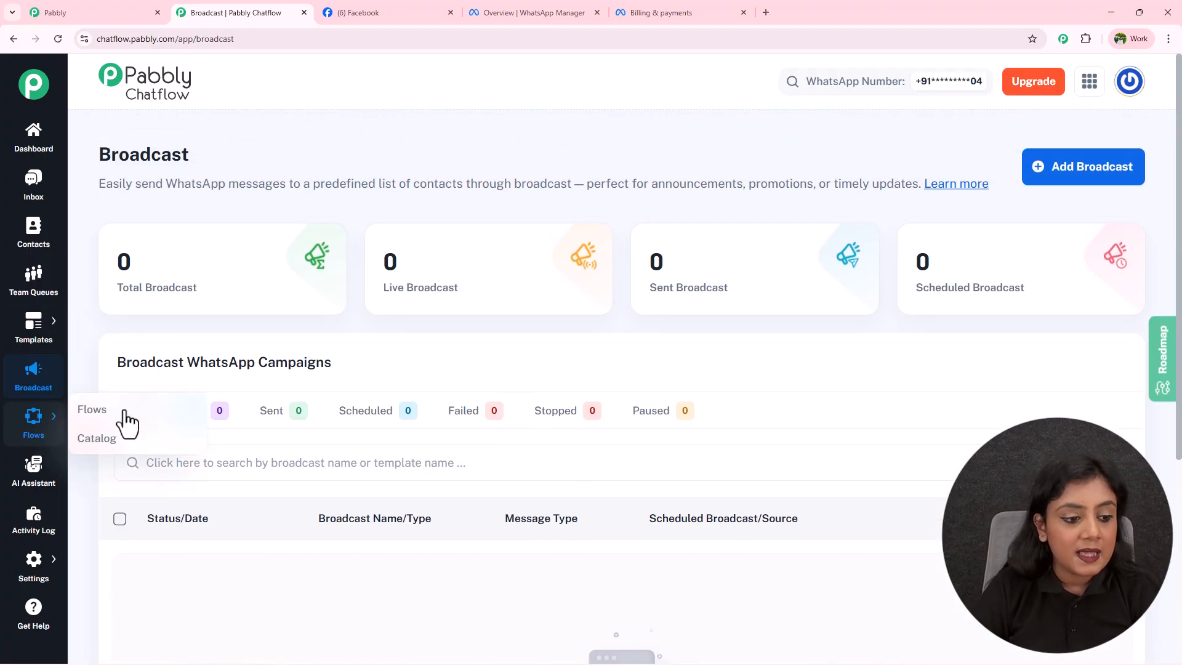
pyautogui.click(133, 411)
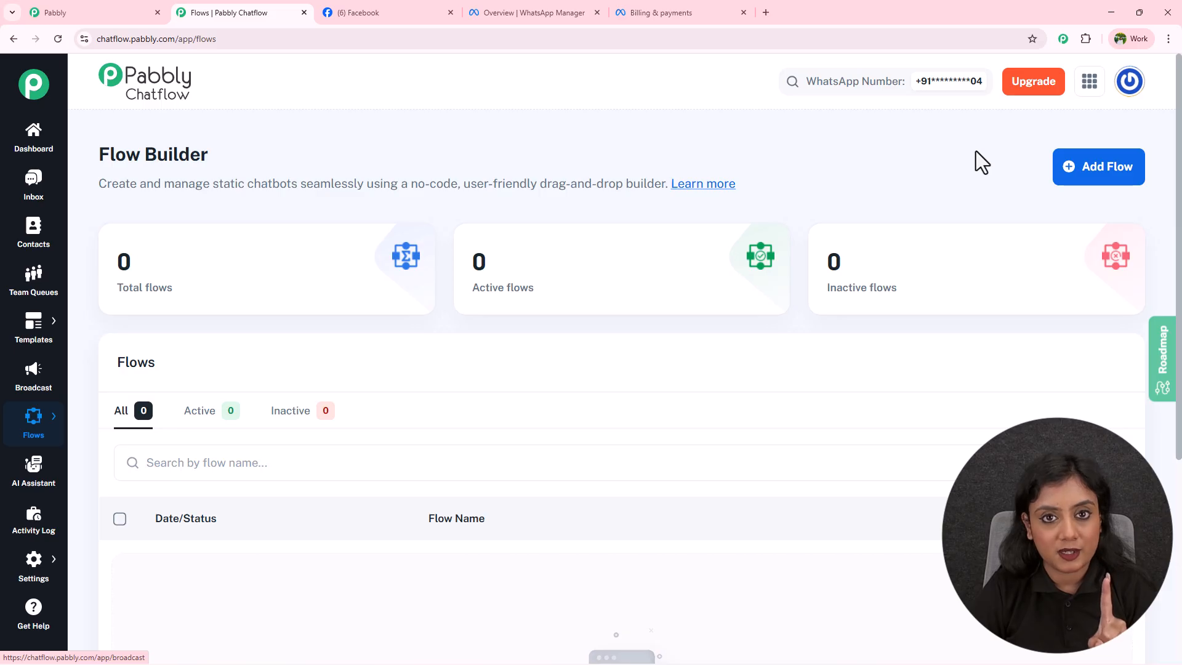
# Look over the Catalog page, then open the AI Assistant page.
pyautogui.moveTo(48, 435)
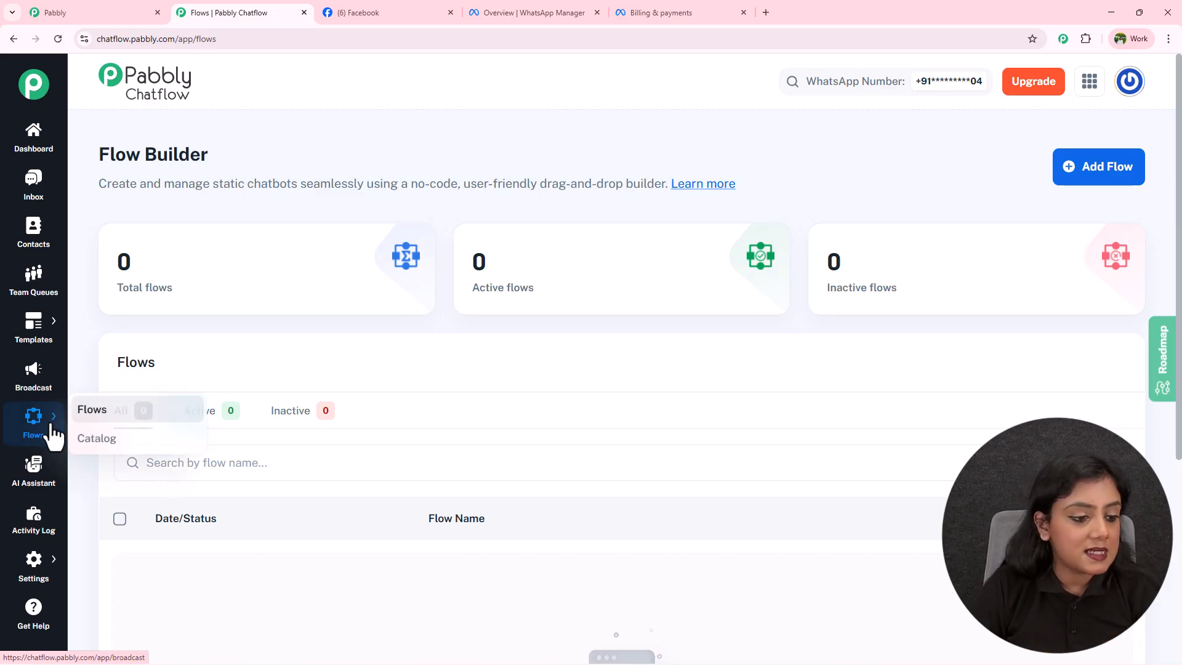
pyautogui.click(95, 440)
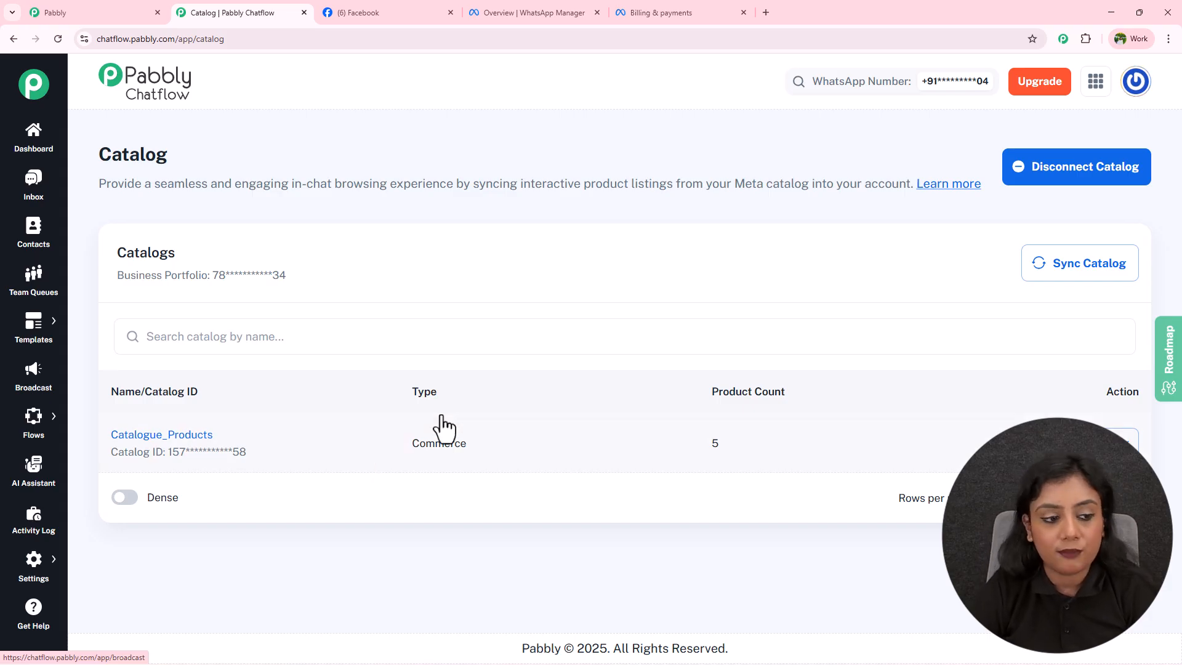
pyautogui.click(31, 473)
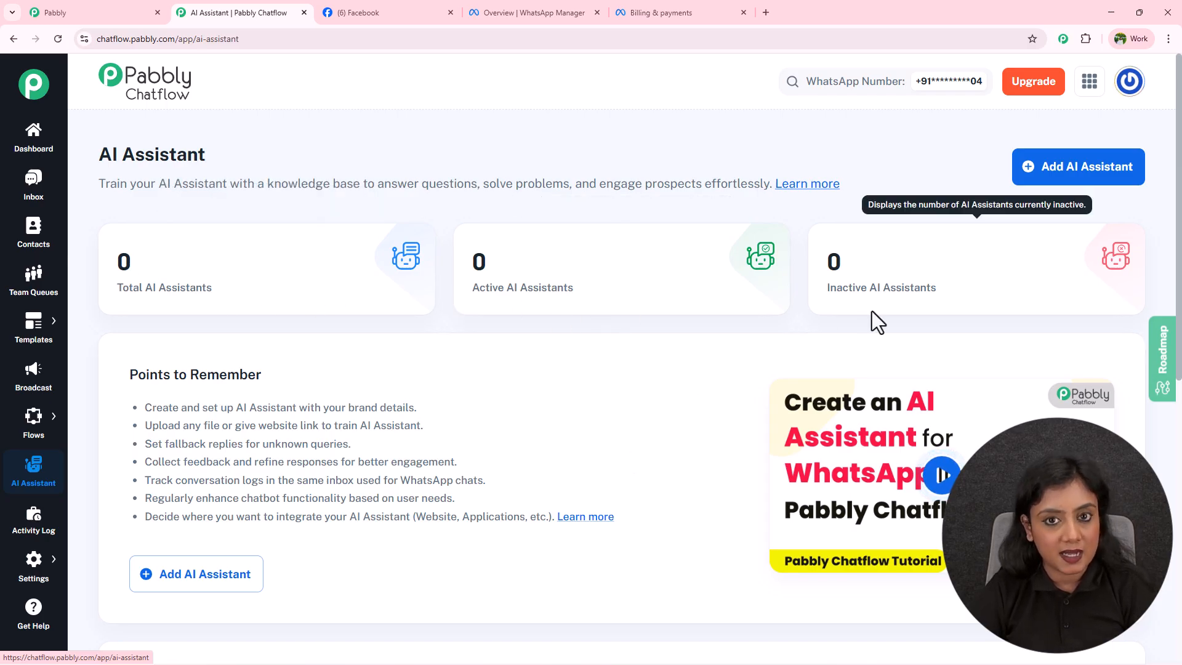
# Open the Activity Log listing 136 recent Templates and Dashboard actions.
pyautogui.scroll(-8, 872, 311)
pyautogui.scroll(3, 699, 379)
pyautogui.scroll(5, 700, 381)
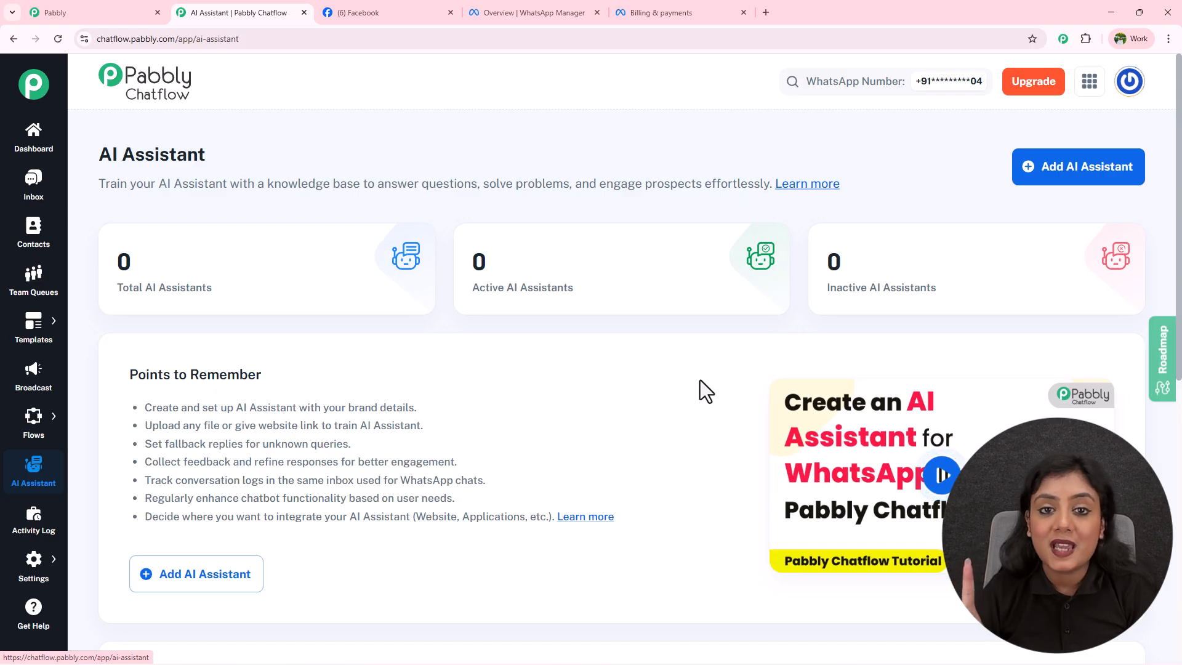
pyautogui.click(28, 542)
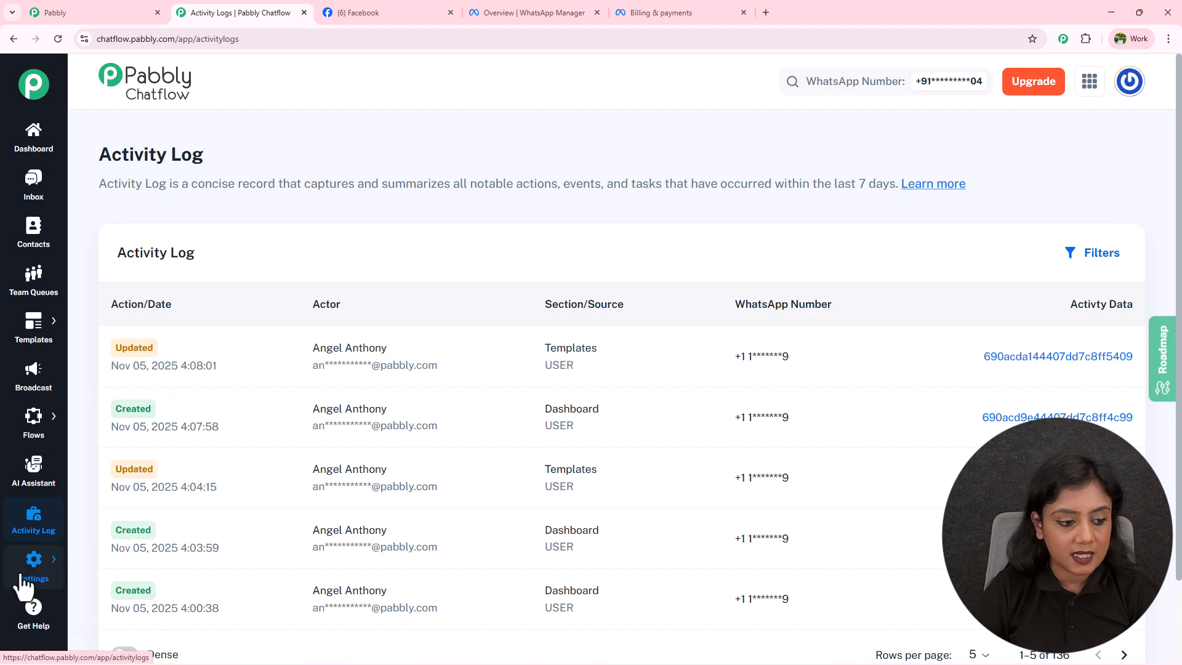
pyautogui.moveTo(33, 564)
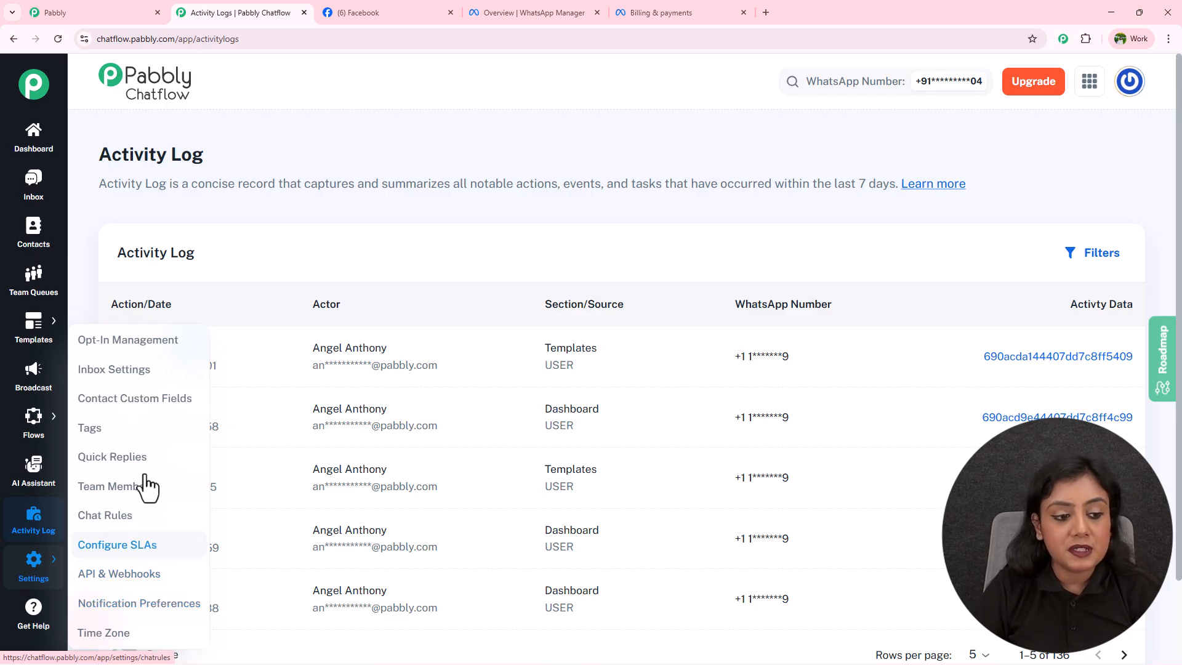
# Save a new 'Gender' contact custom field, then go to the Tags settings page.
pyautogui.click(141, 405)
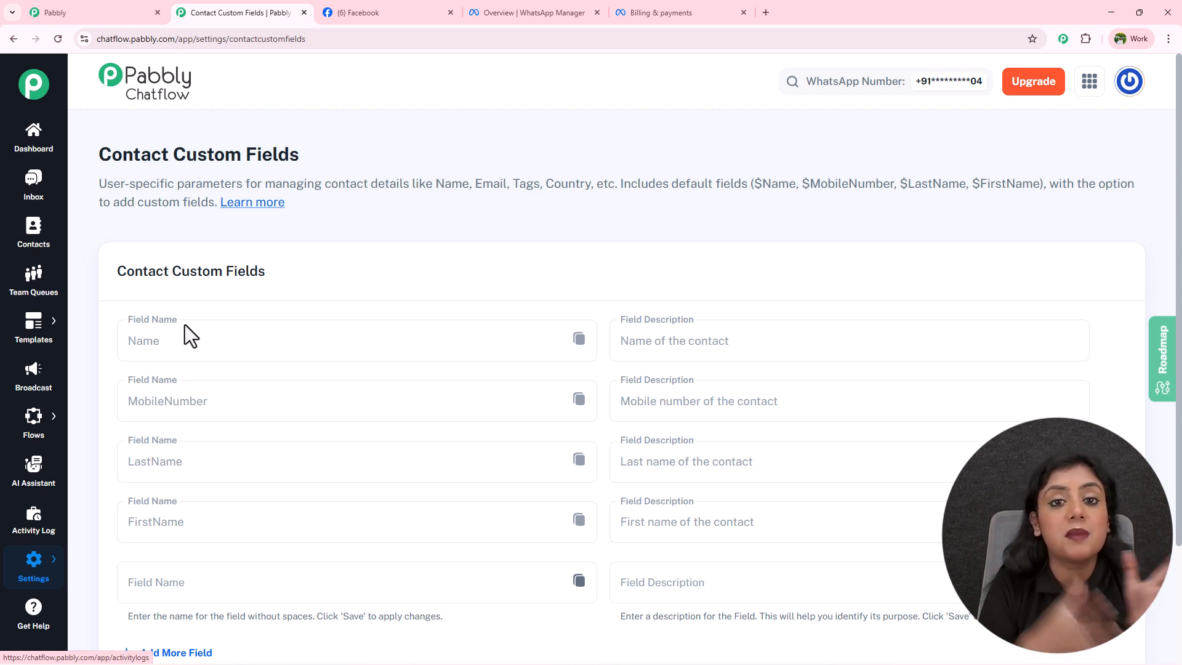
pyautogui.scroll(-3, 185, 332)
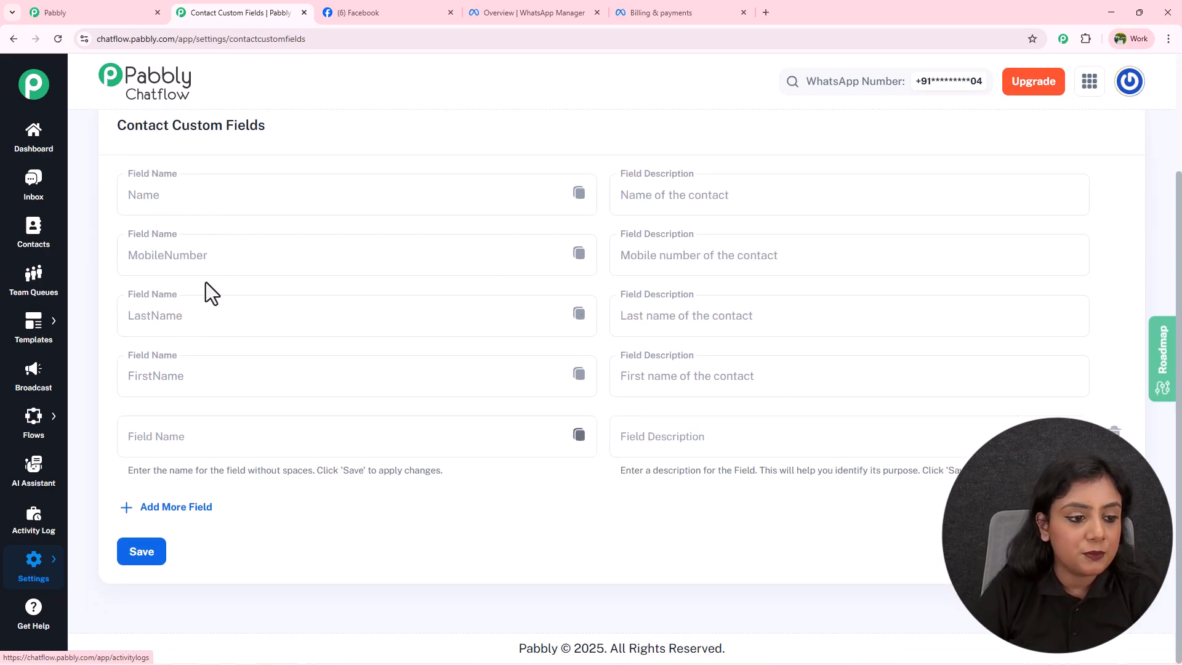
pyautogui.click(176, 435)
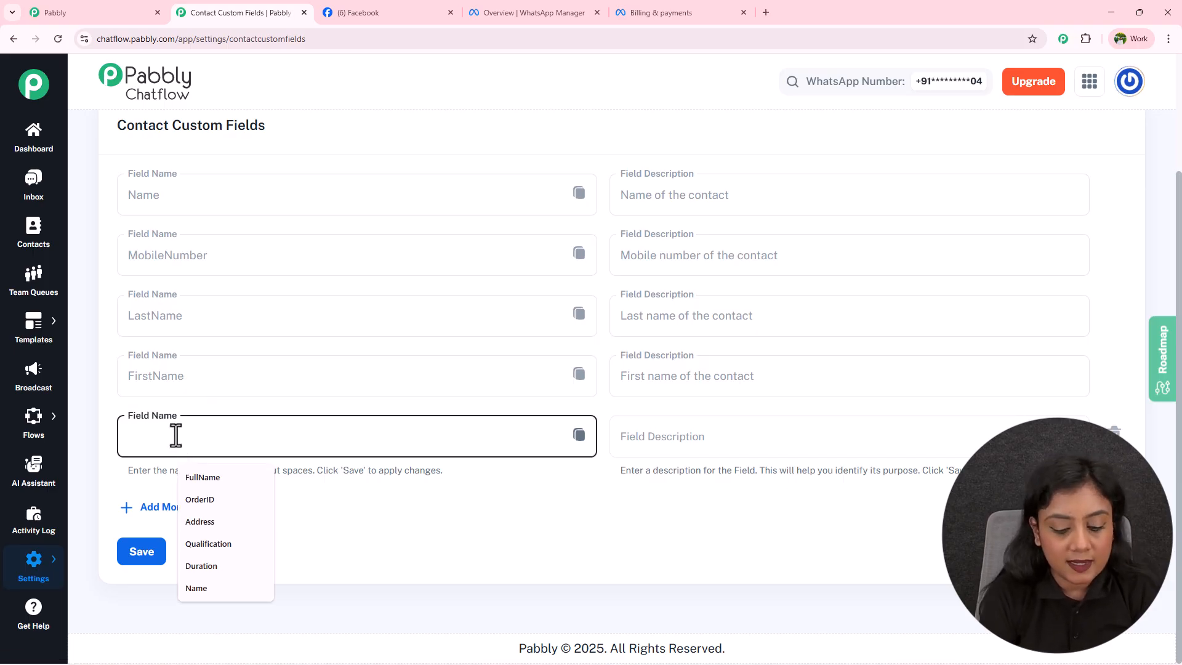
pyautogui.write('Gender')
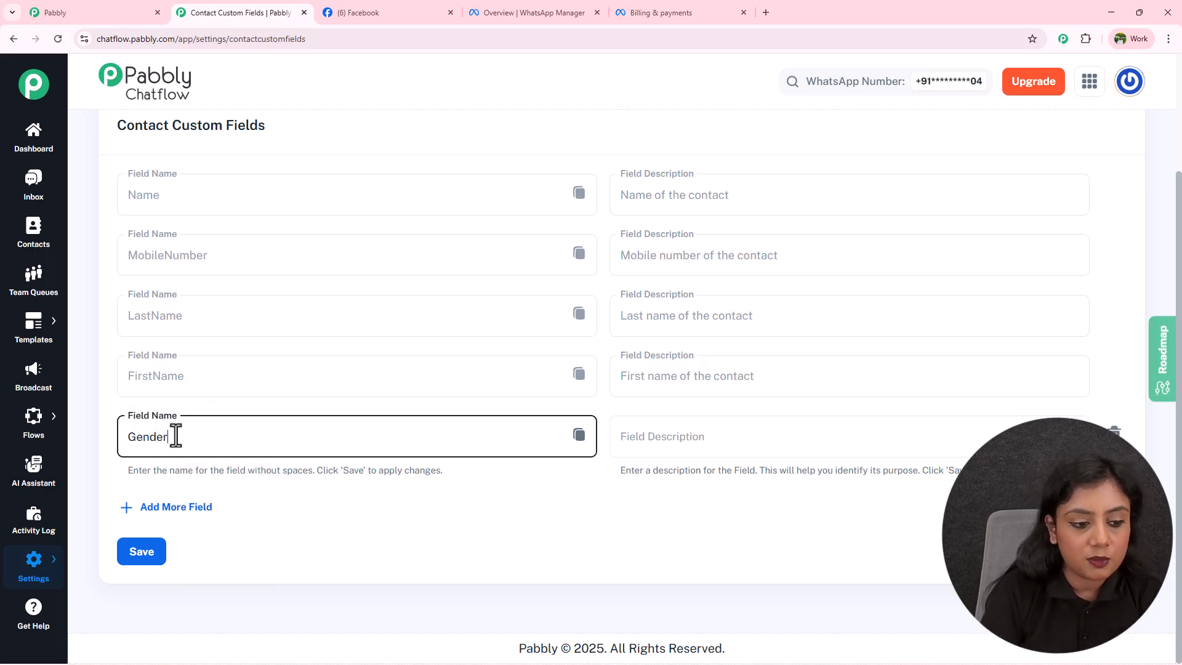
pyautogui.click(144, 553)
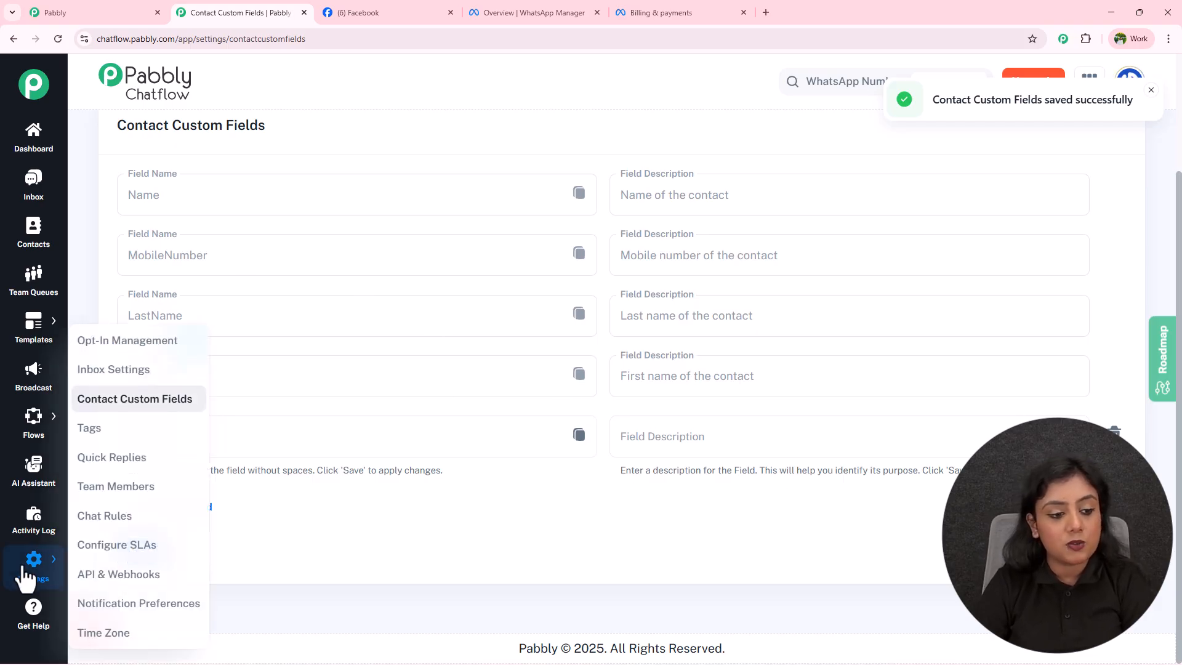
pyautogui.click(165, 430)
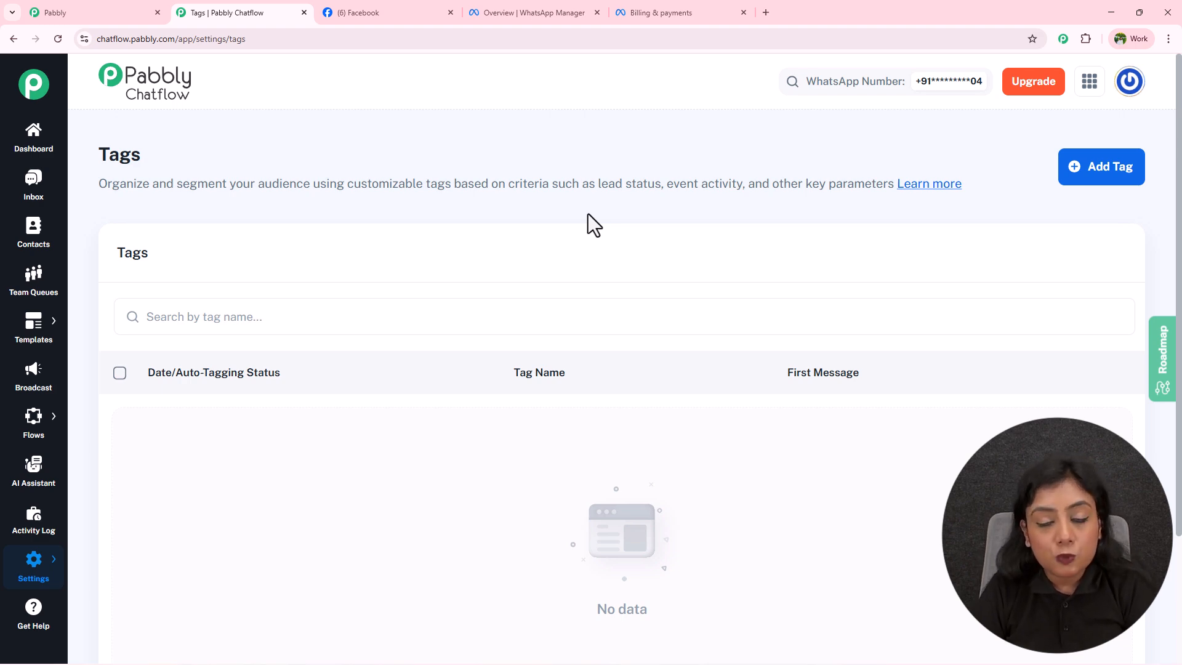
# Add the Pabbly tag, then the Pabbly Chatflow tag, to the contact Tags list.
pyautogui.click(1096, 180)
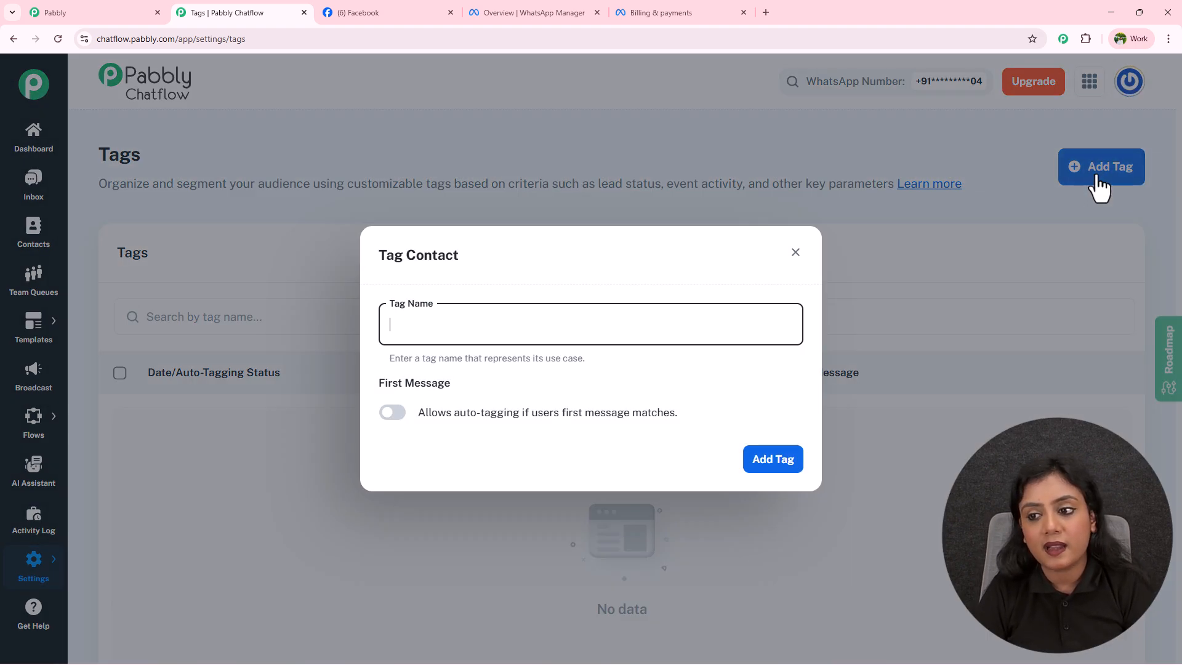
pyautogui.click(523, 315)
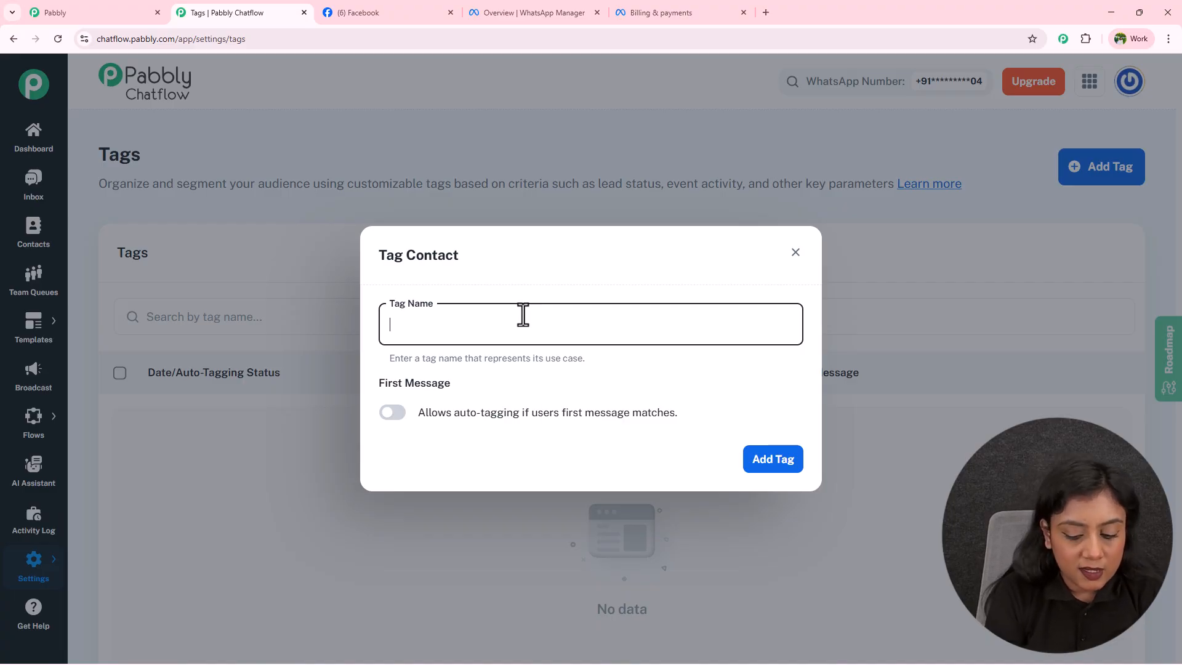
pyautogui.write('Pabbly')
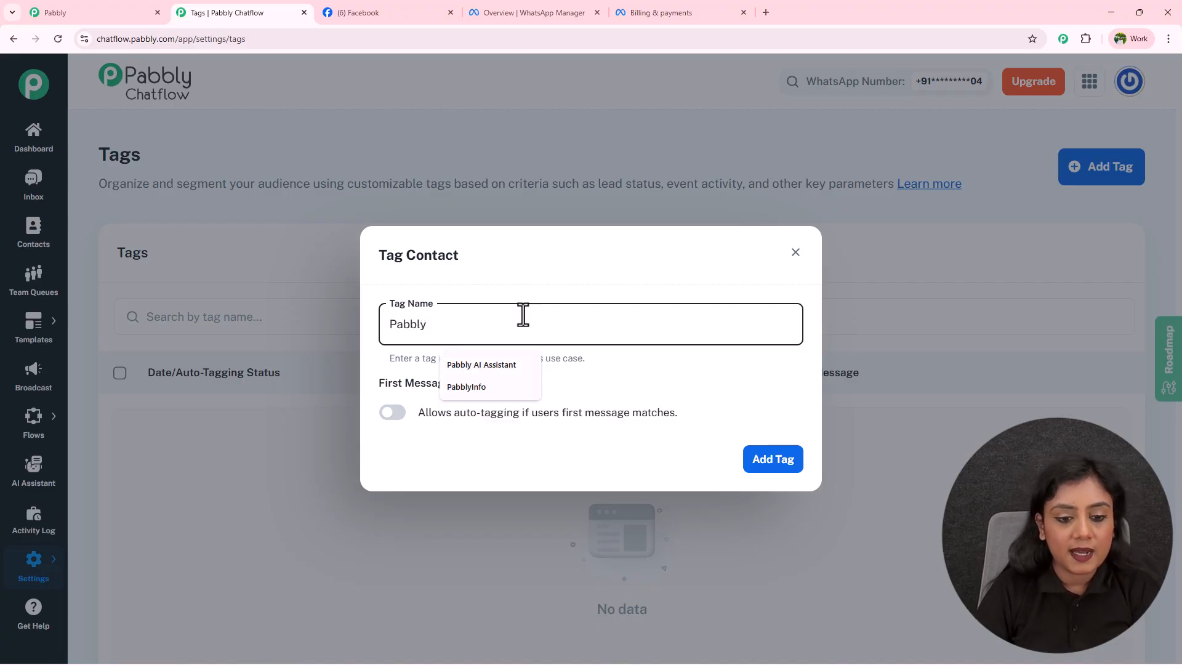
pyautogui.click(792, 466)
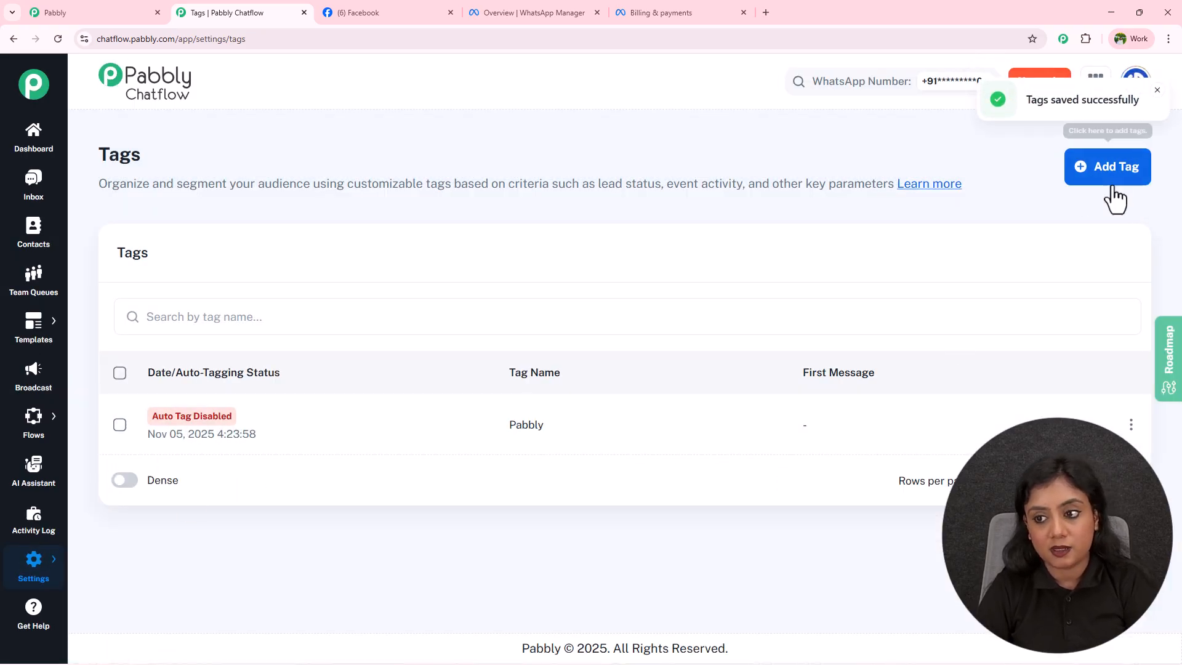
pyautogui.click(1096, 179)
pyautogui.write('P')
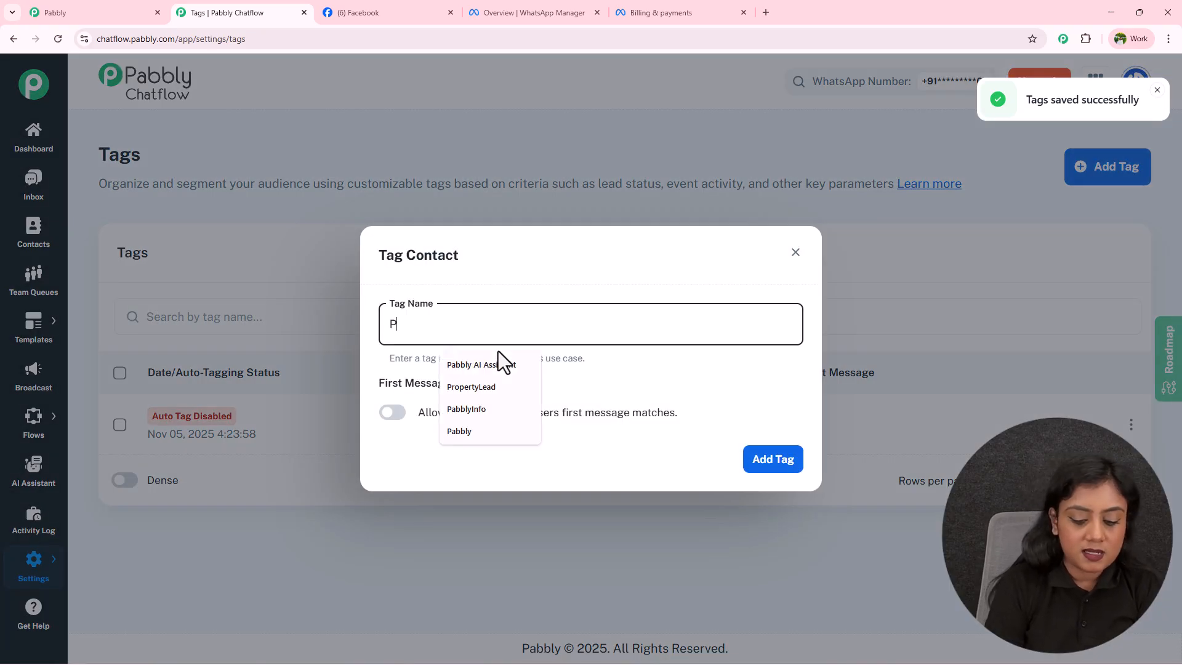
pyautogui.write('abbly Chatflow')
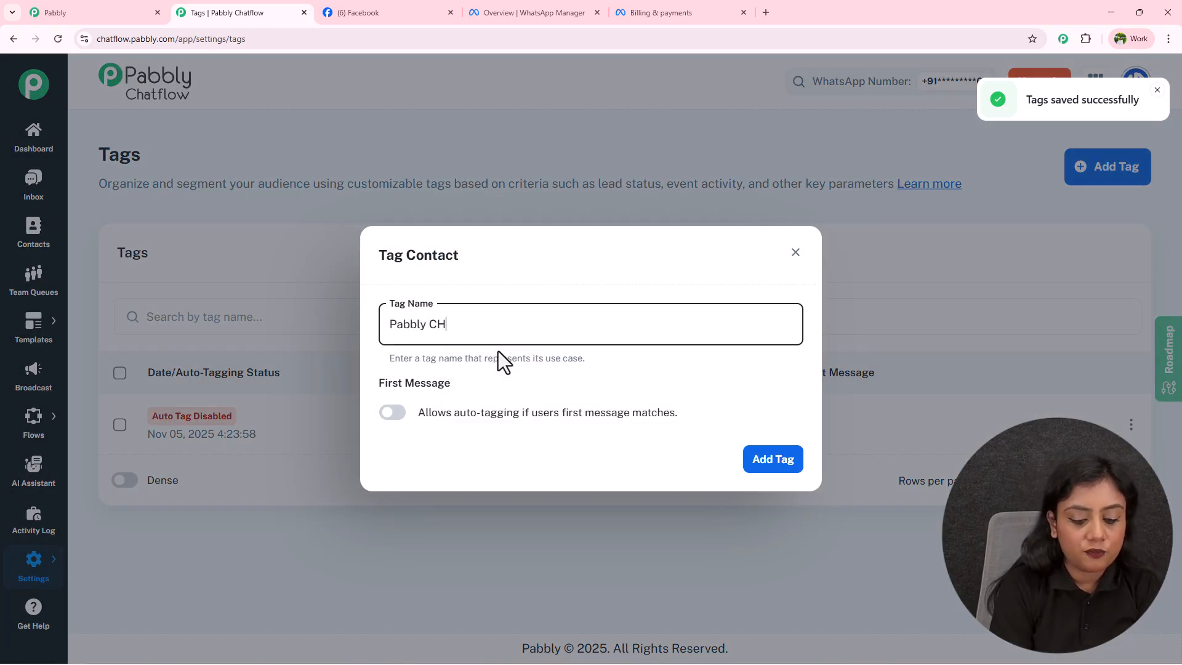
pyautogui.click(786, 469)
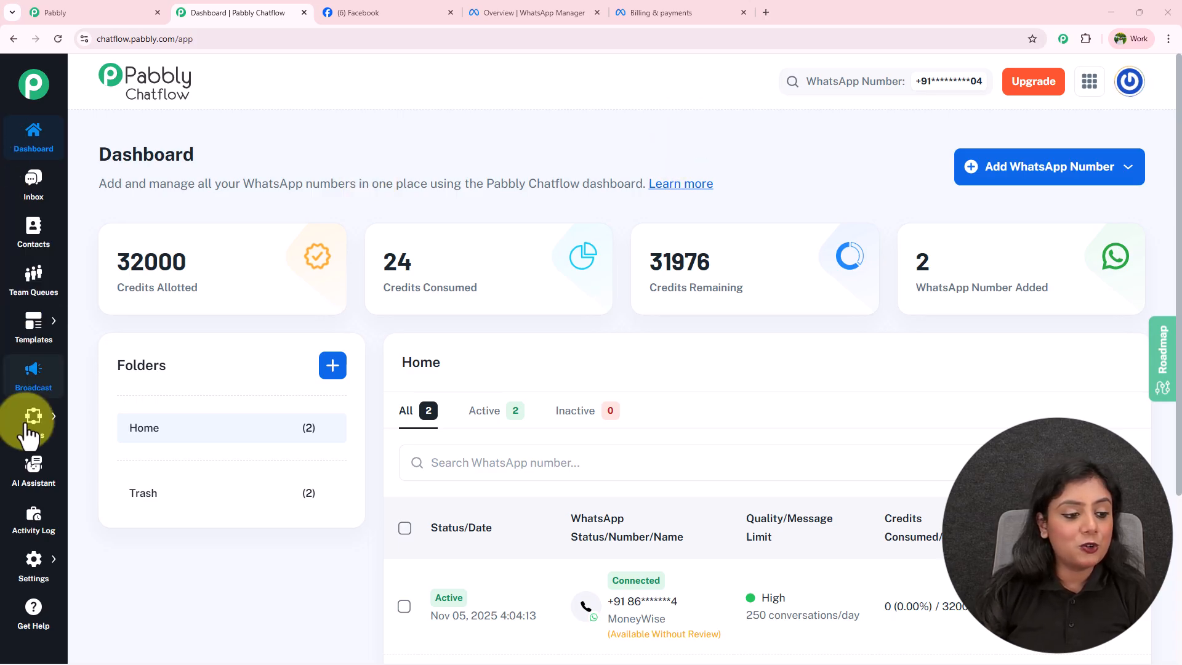
# Go to the flow builder and start a new chatbot flow.
pyautogui.moveTo(53, 438)
pyautogui.click(115, 415)
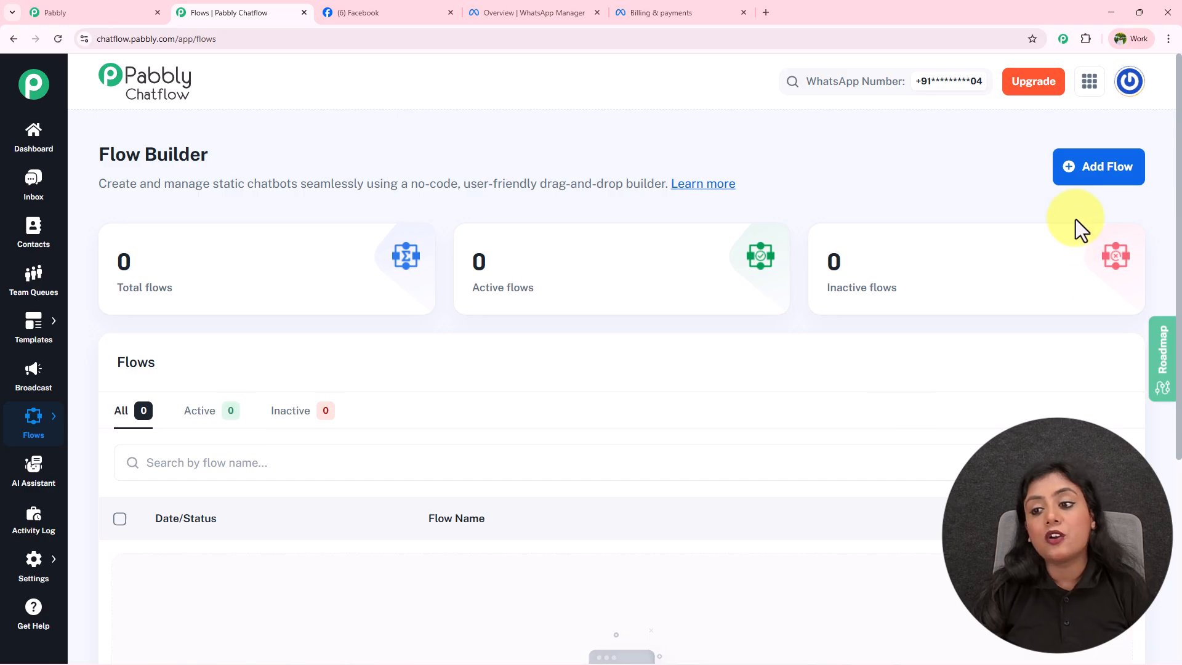
pyautogui.click(1076, 179)
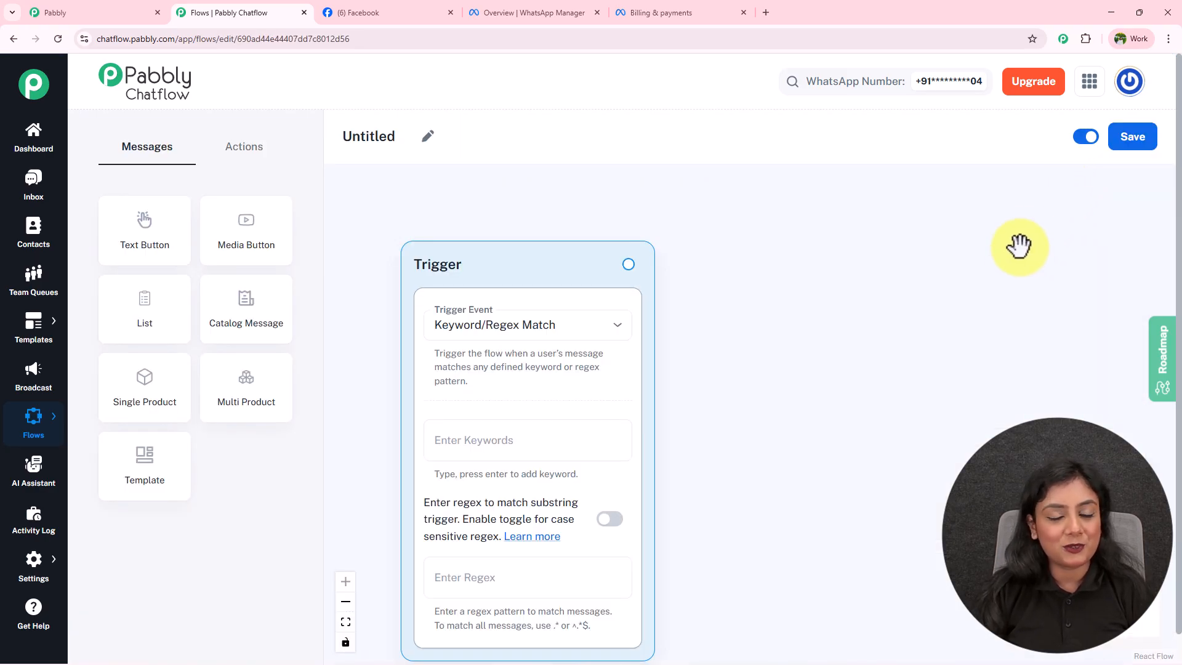
# Name the untitled flow 'New Bot' and glance over the action and message node lists.
pyautogui.click(429, 138)
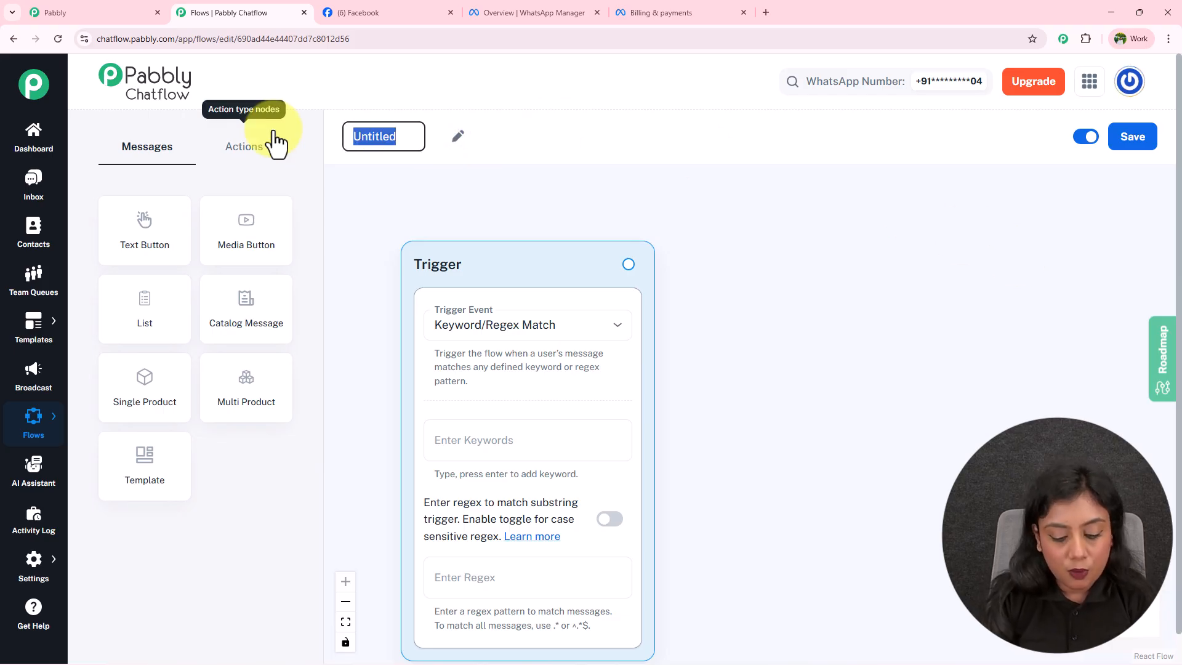
pyautogui.write('New Bot')
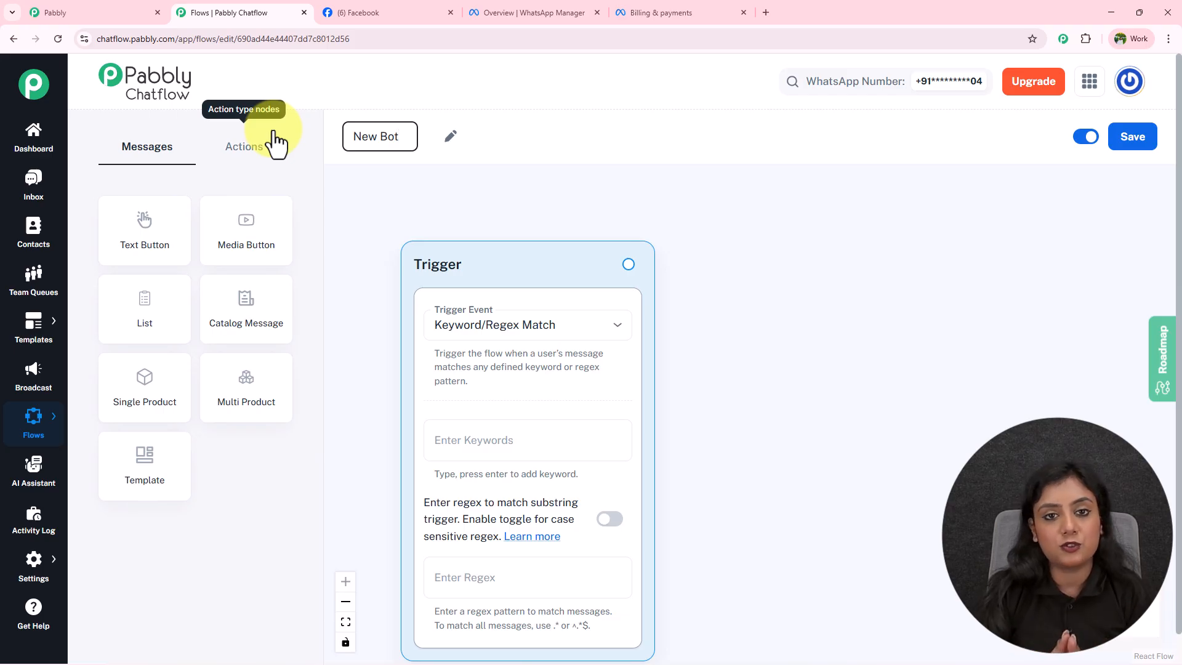
pyautogui.click(745, 250)
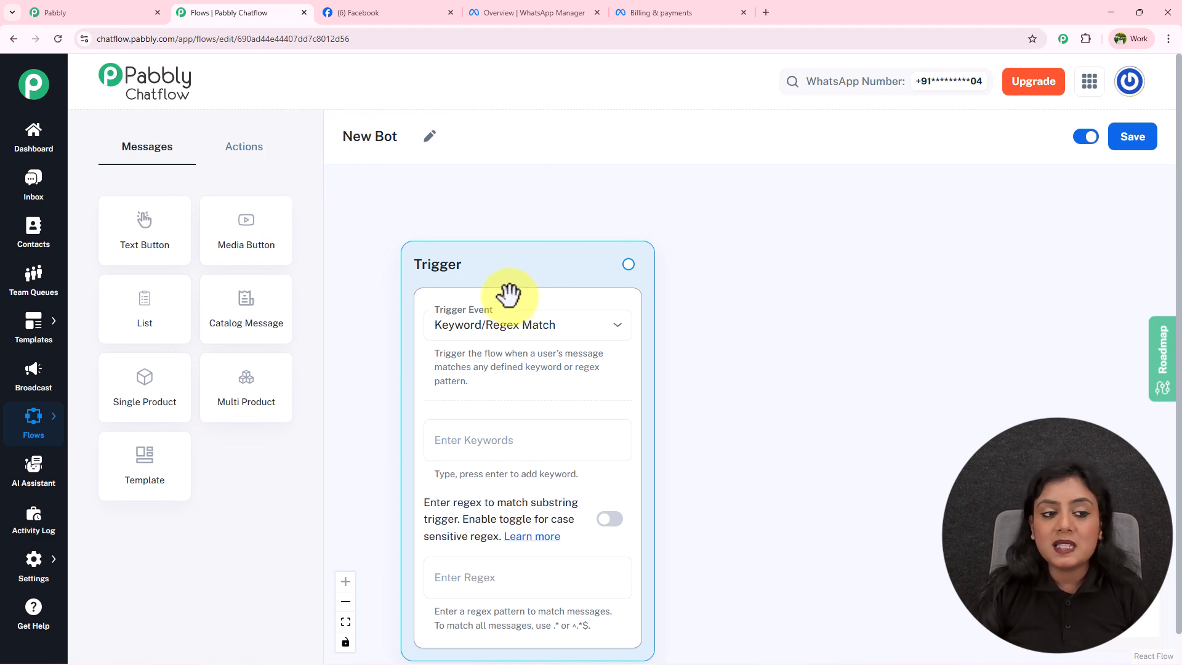
pyautogui.click(229, 162)
pyautogui.click(158, 161)
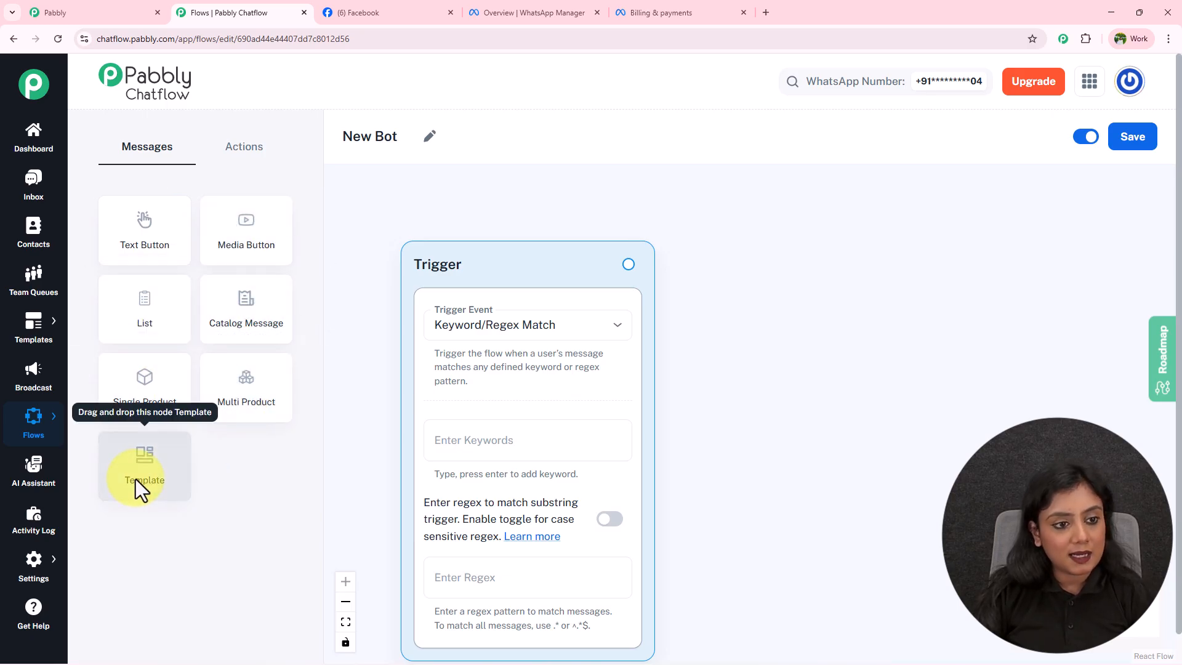
pyautogui.click(271, 158)
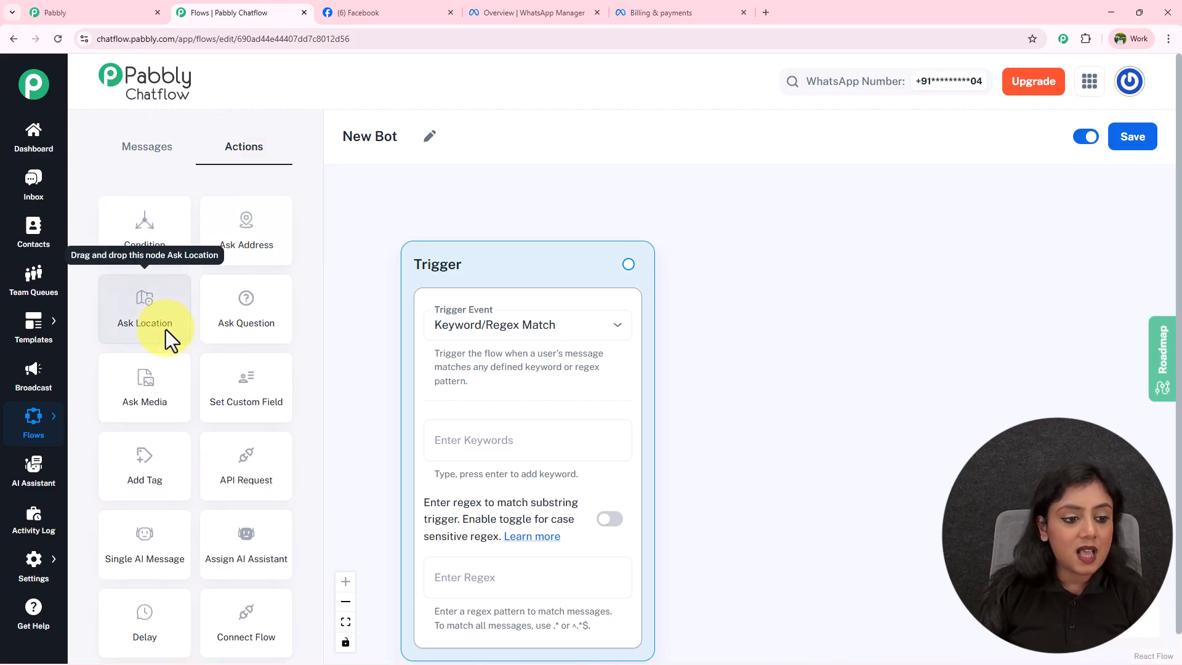
pyautogui.scroll(-1, 165, 330)
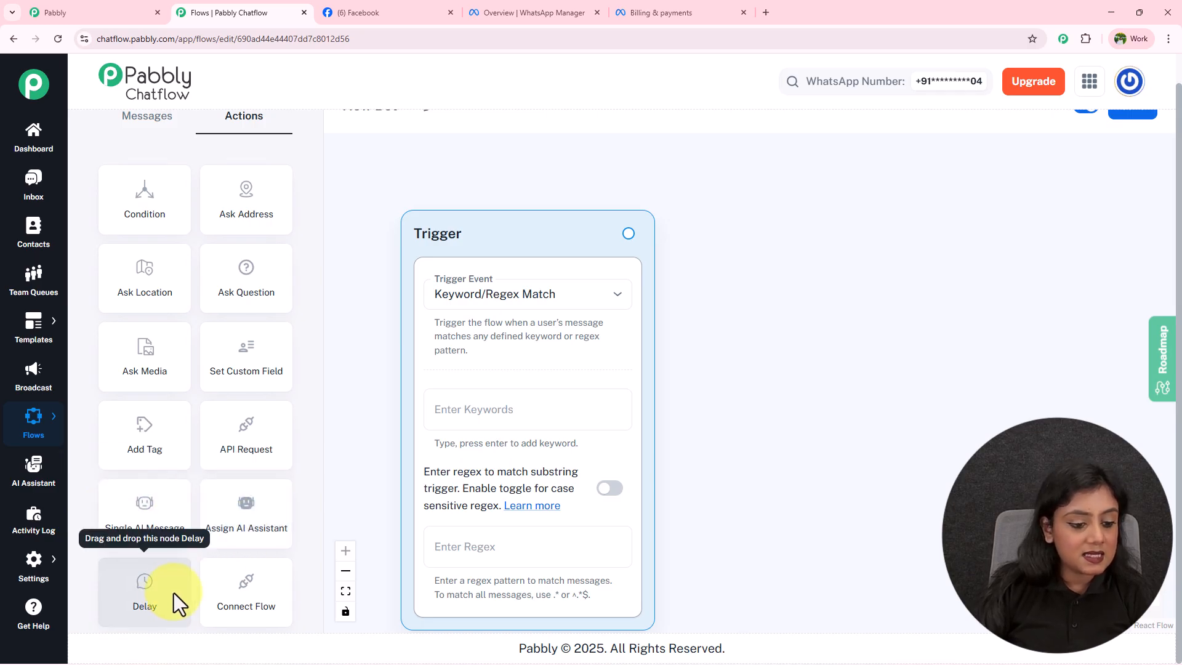
pyautogui.scroll(1, 246, 556)
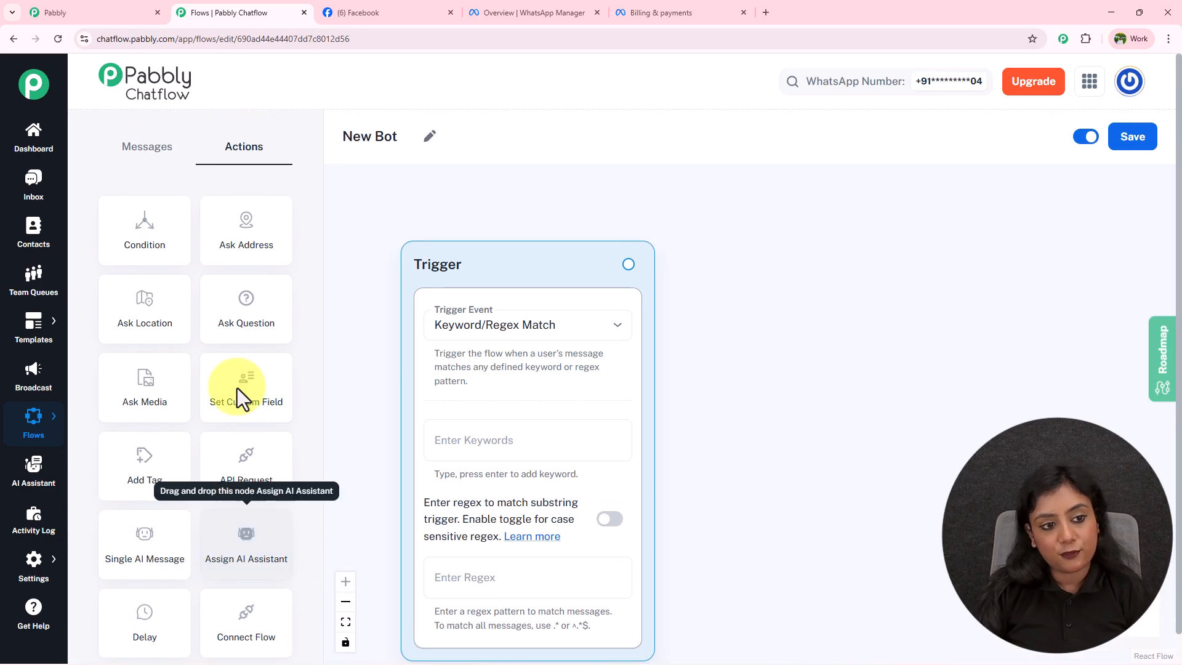
pyautogui.click(159, 148)
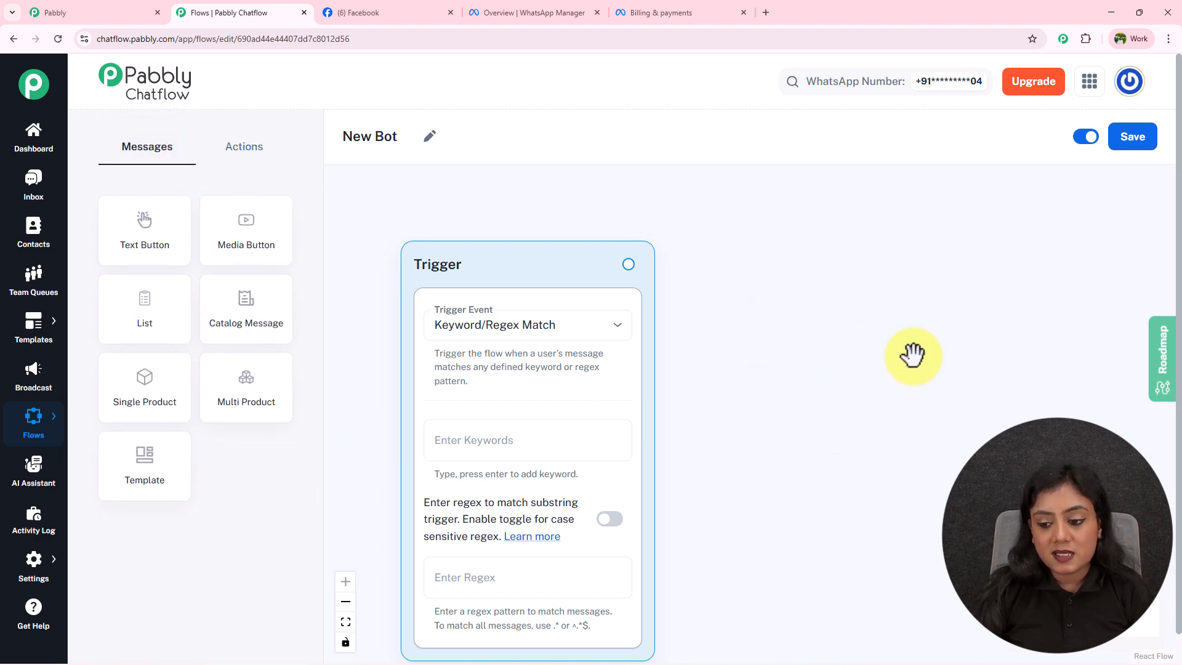
pyautogui.scroll(-2, 911, 355)
pyautogui.scroll(-2, 911, 355)
pyautogui.moveTo(910, 350); pyautogui.dragTo(686, 317)
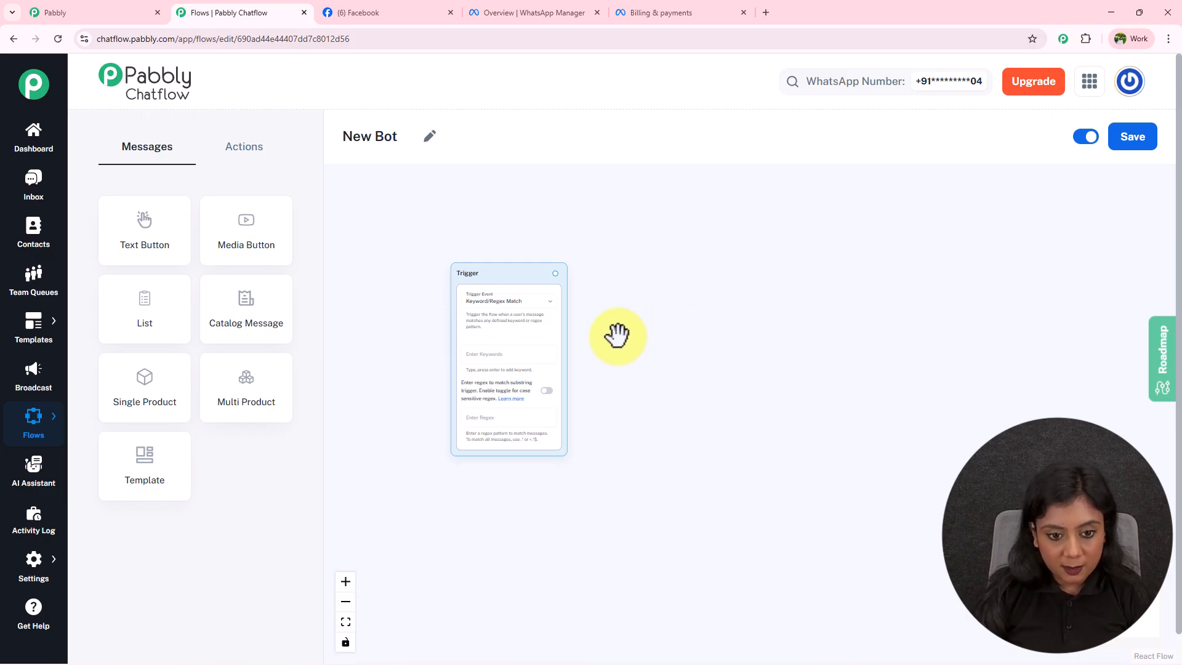
pyautogui.scroll(2, 617, 336)
pyautogui.scroll(1, 618, 335)
pyautogui.moveTo(618, 336); pyautogui.dragTo(808, 356)
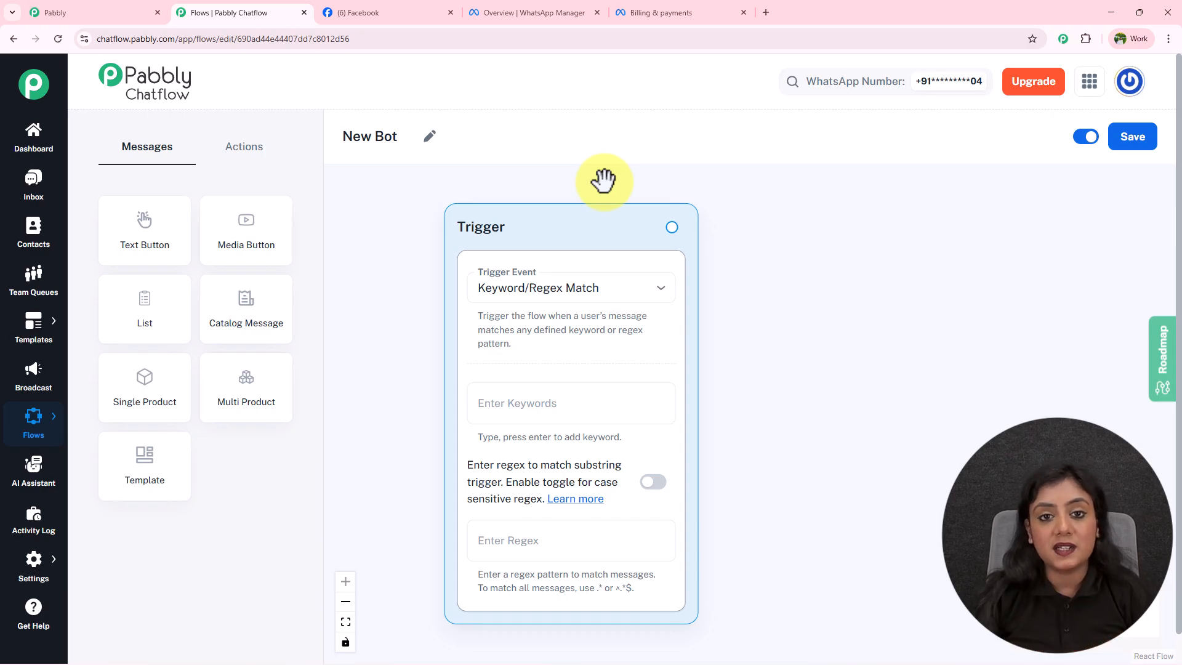
pyautogui.click(581, 288)
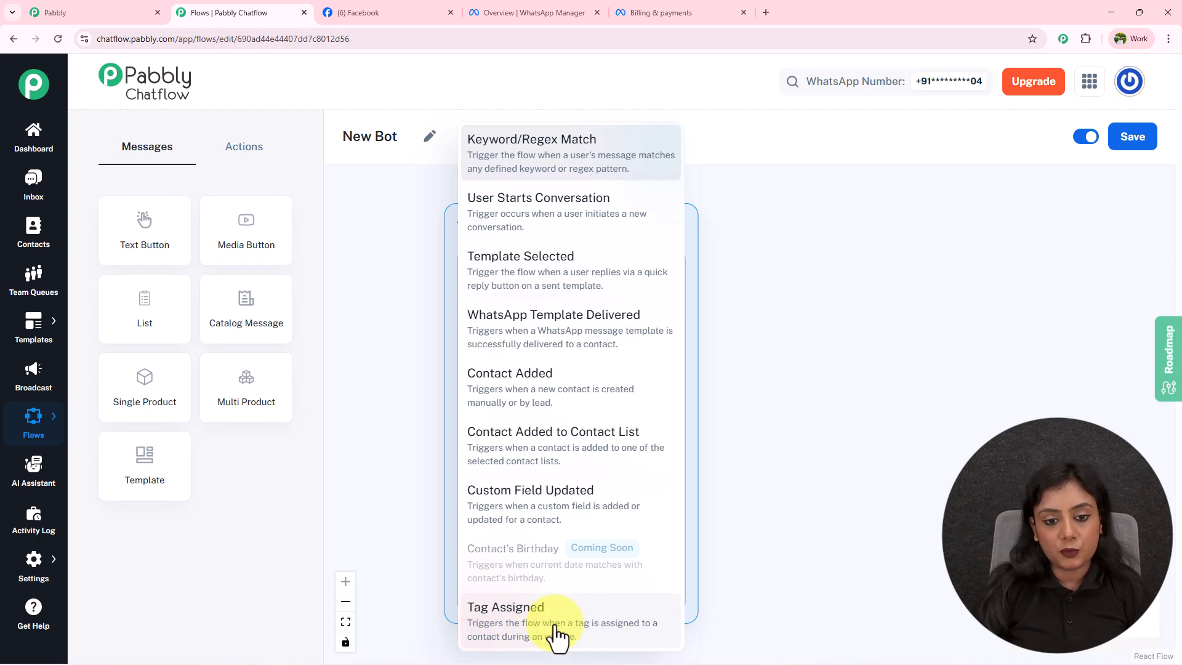
pyautogui.click(546, 159)
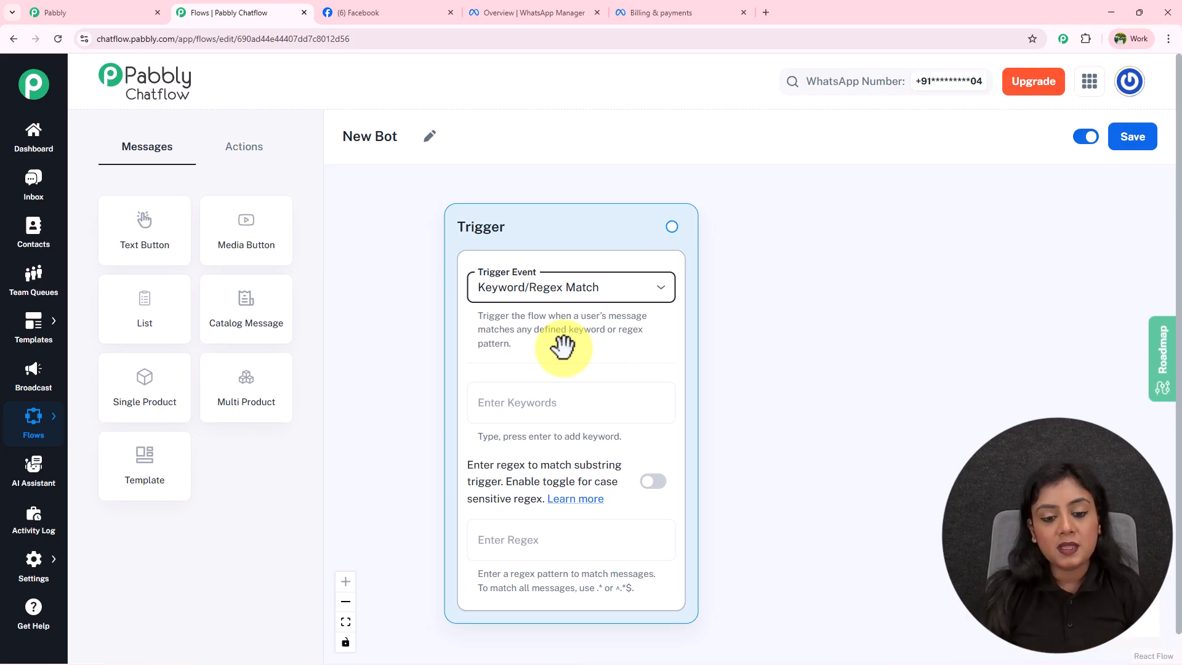
# Add Hey and Hello as the Trigger node's keywords.
pyautogui.click(562, 401)
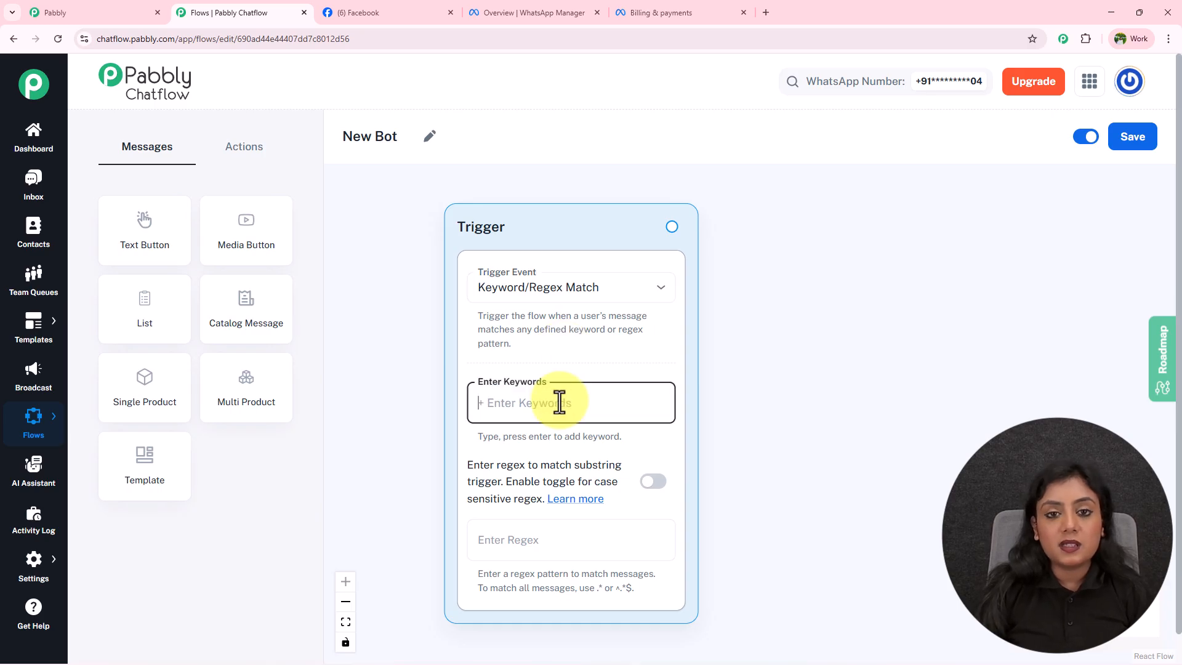
pyautogui.write('H')
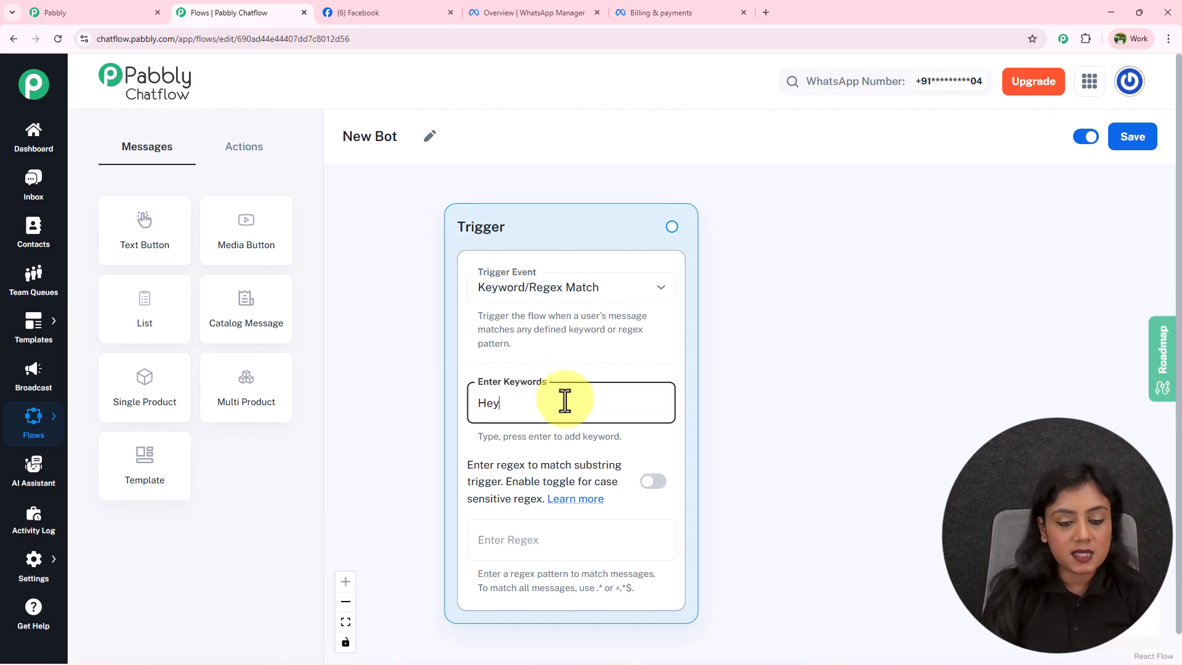
pyautogui.write('ey')
pyautogui.press('Return')
pyautogui.write('Hello')
pyautogui.press('Return')
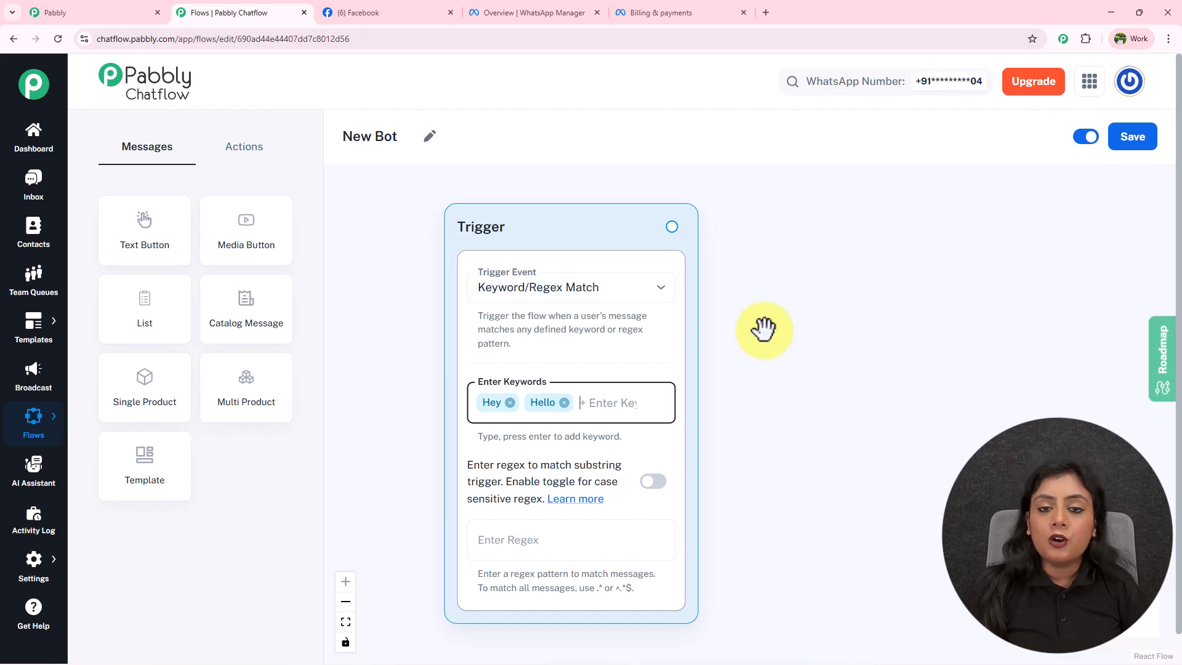
# Leave the regex pattern field empty and shift the Trigger node left on the canvas.
pyautogui.click(559, 542)
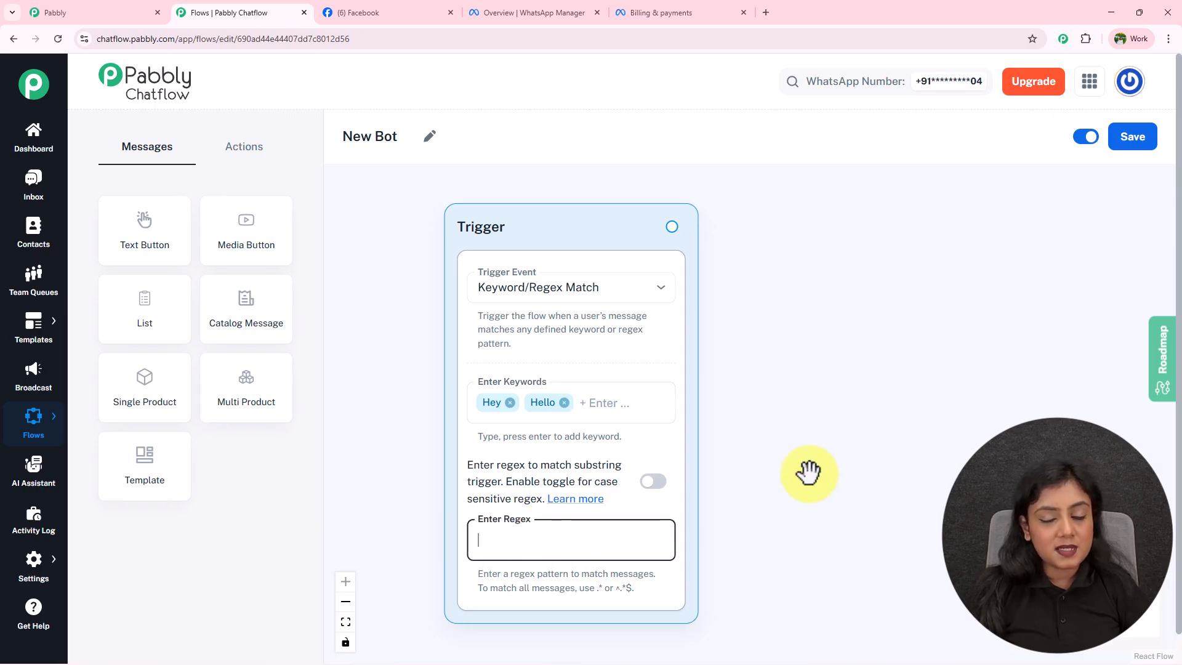
pyautogui.click(833, 462)
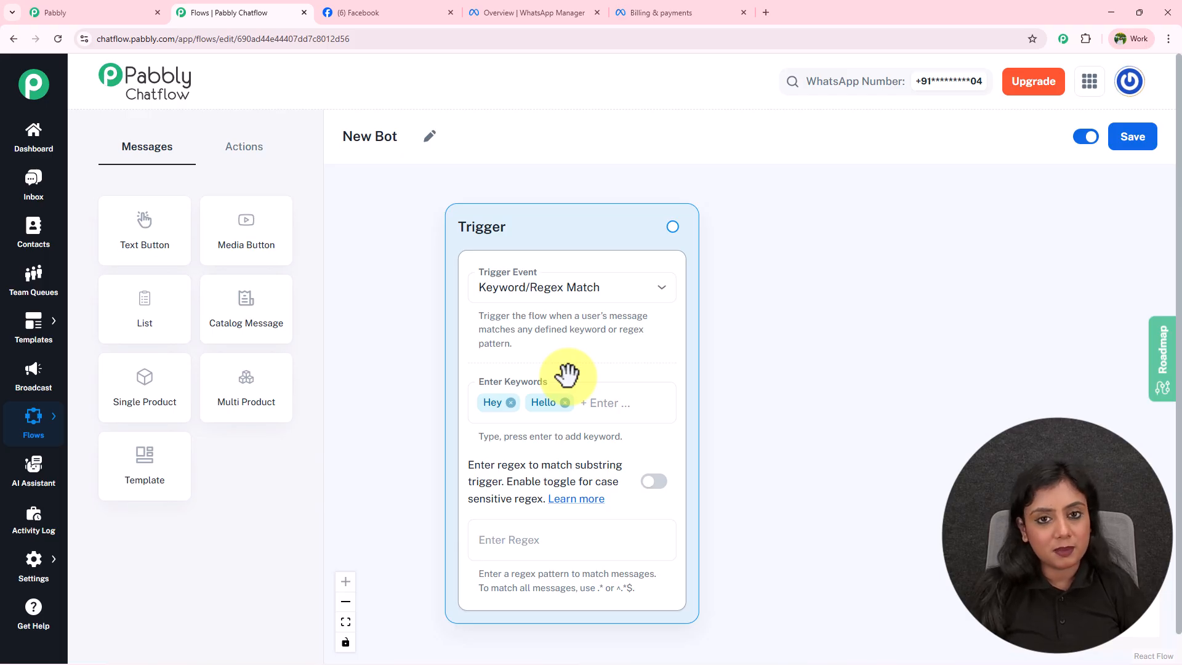
pyautogui.moveTo(549, 224); pyautogui.dragTo(459, 237)
pyautogui.scroll(-1, 485, 225)
pyautogui.scroll(-2, 485, 225)
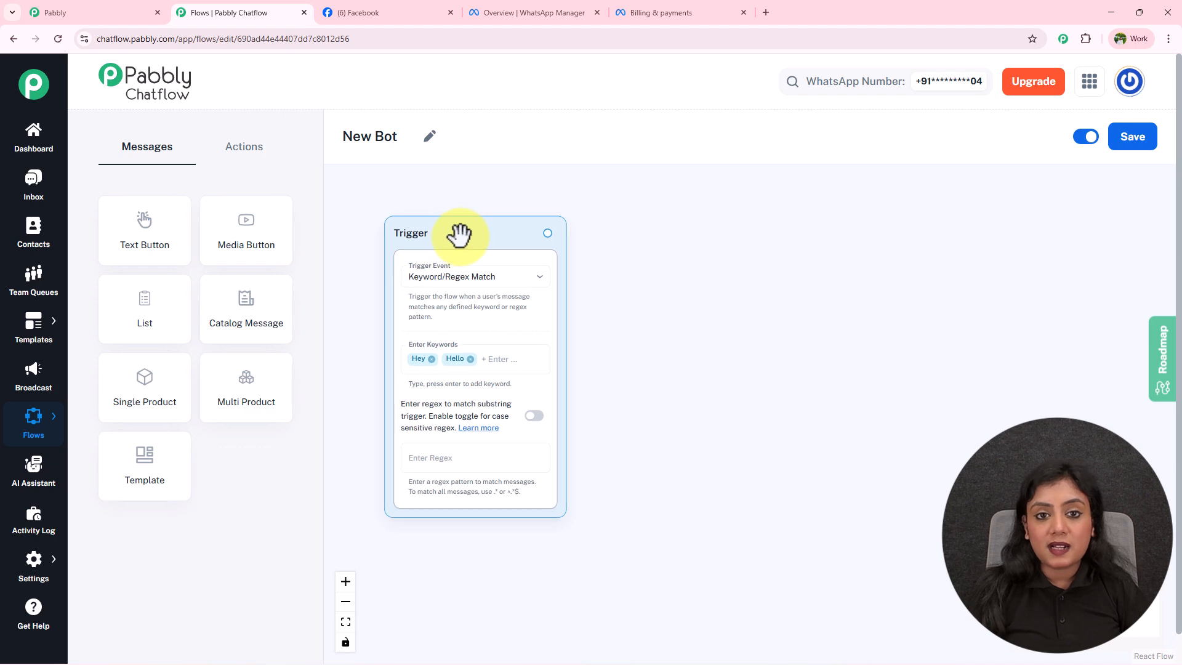
pyautogui.scroll(1, 459, 237)
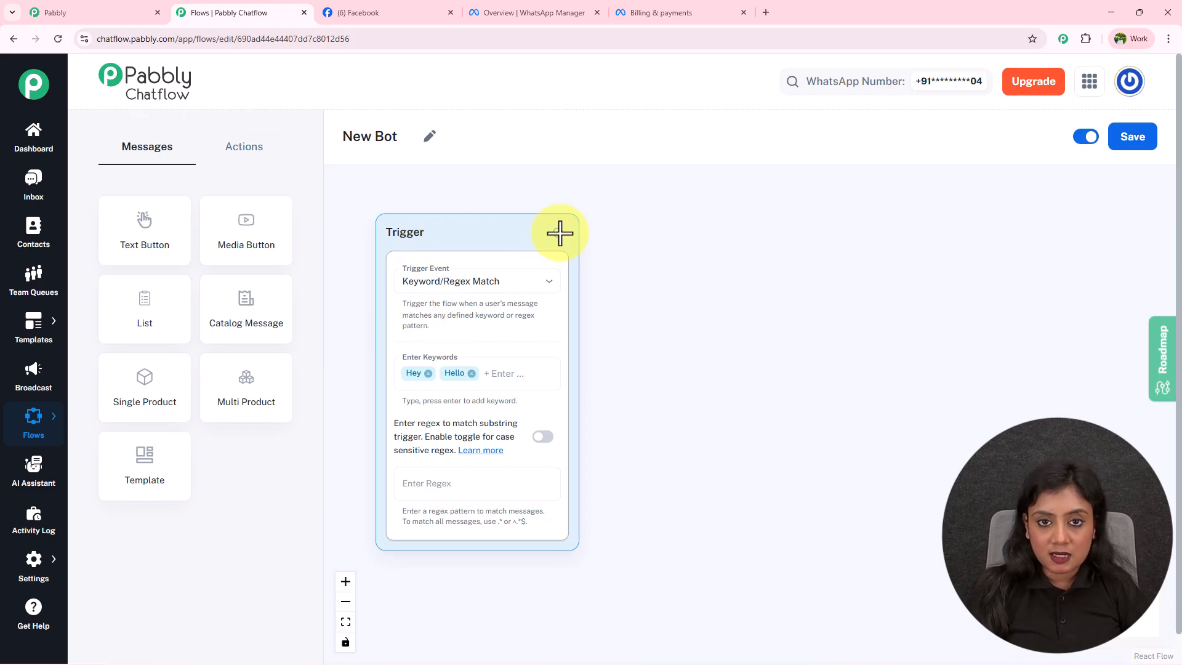
# Draw a connection from the Trigger and add a Text Button node there, ready for its message.
pyautogui.moveTo(558, 237); pyautogui.dragTo(752, 233)
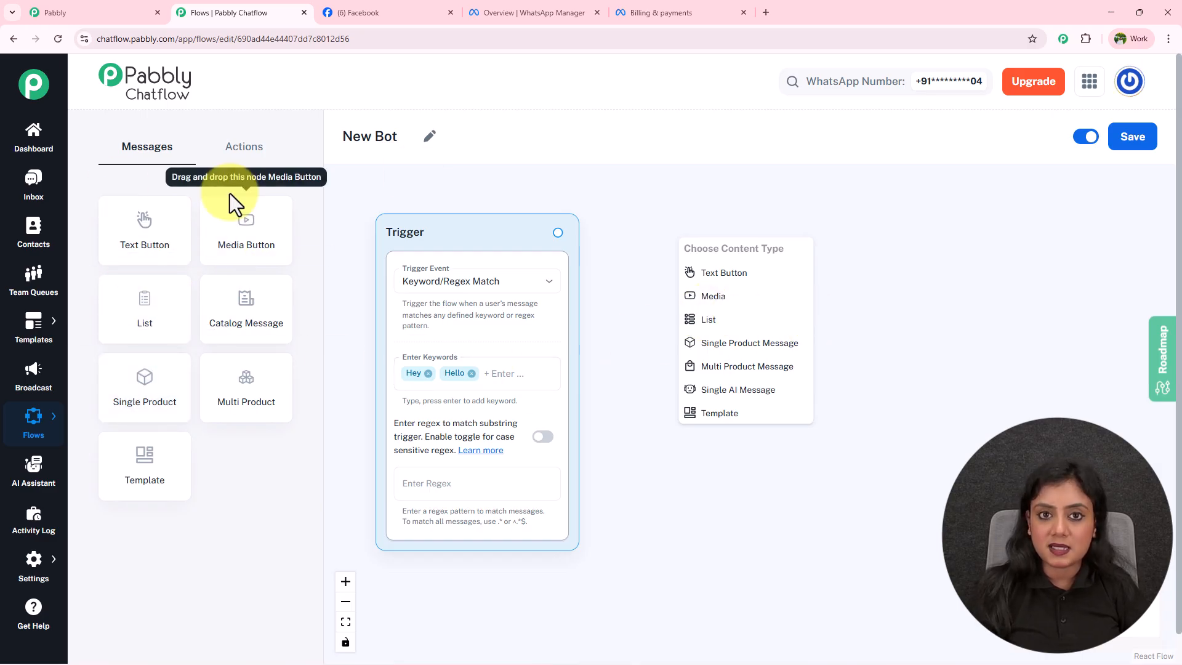
pyautogui.click(724, 274)
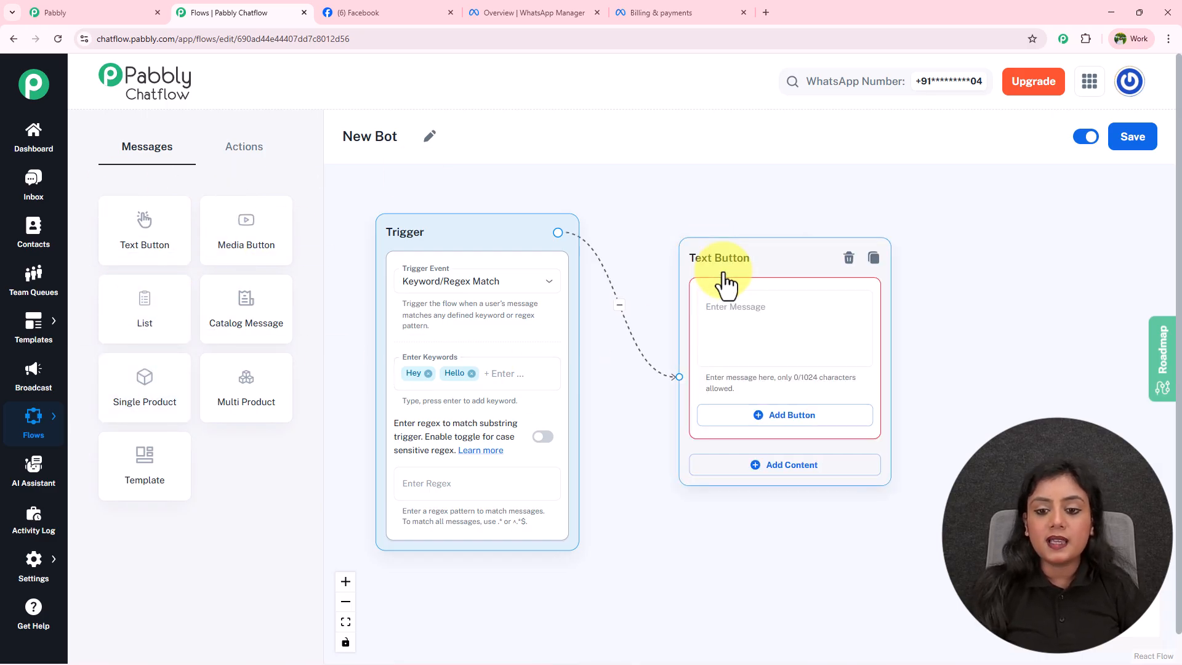
pyautogui.click(764, 309)
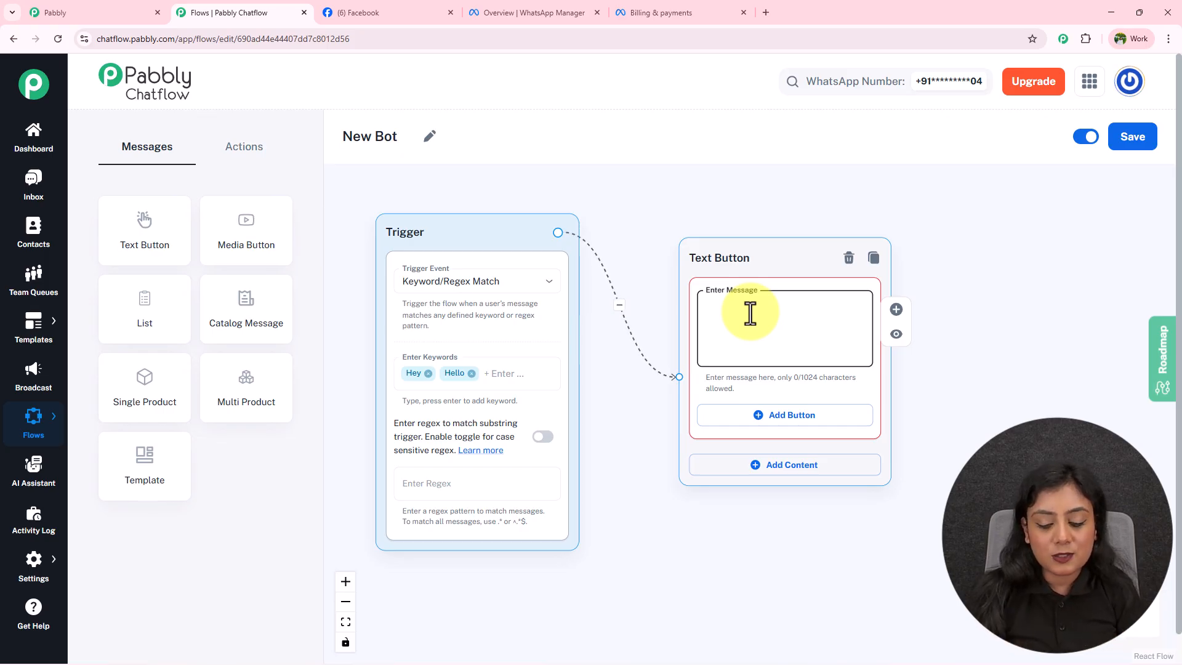
# Paste the PrimeNest Realty welcome text ending 'What brings you here today?' and scroll through it.
pyautogui.hotkey('ctrl', 'v')
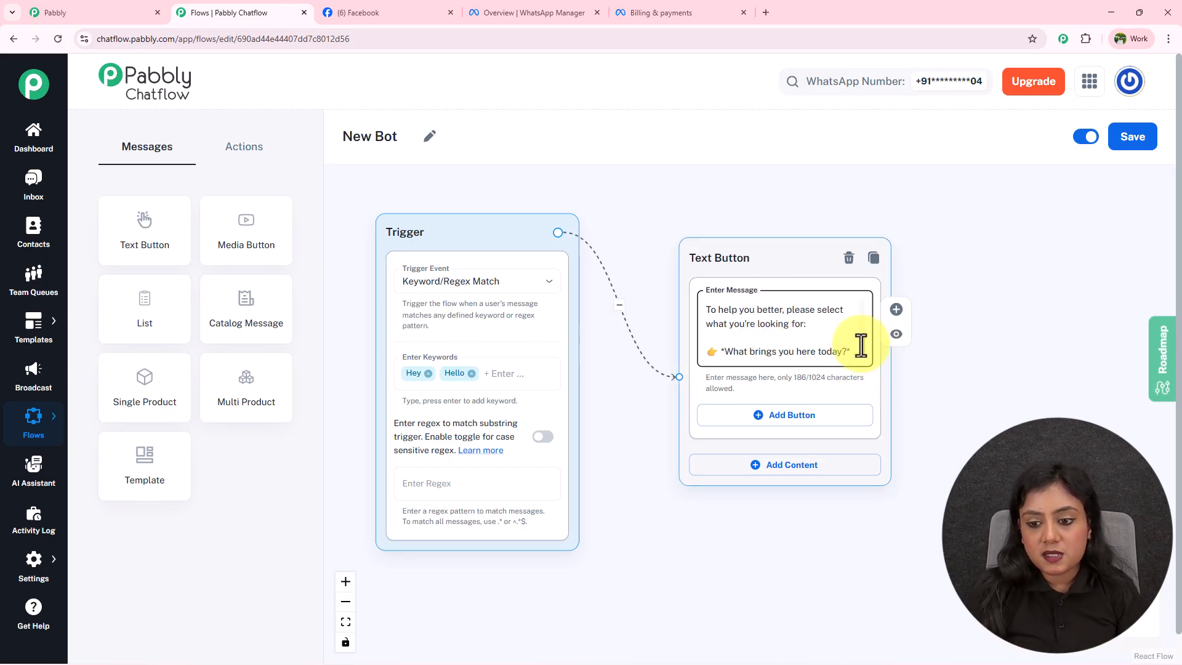
pyautogui.moveTo(858, 343); pyautogui.dragTo(865, 283)
pyautogui.scroll(2, 747, 309)
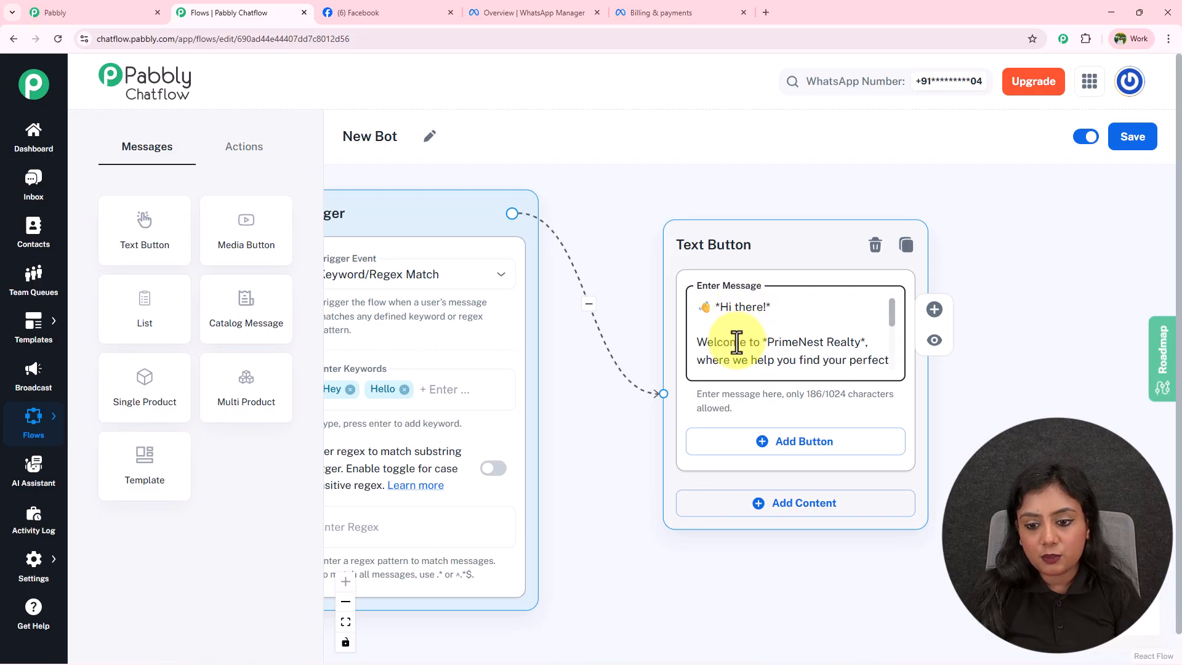
pyautogui.moveTo(892, 322); pyautogui.dragTo(889, 372)
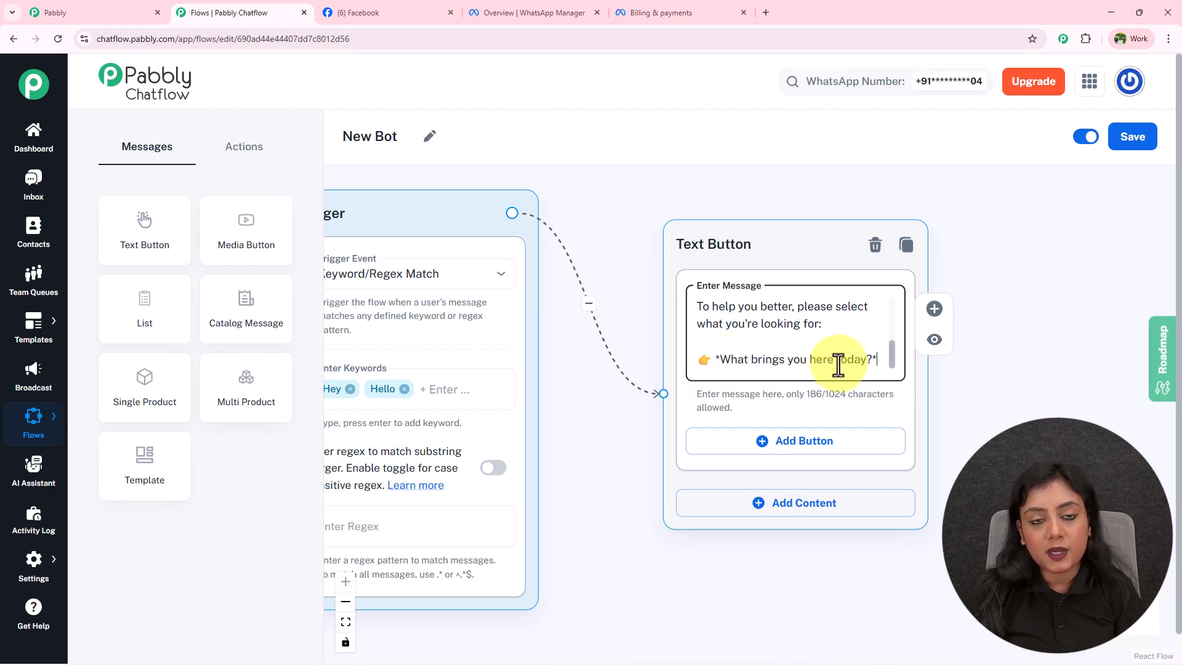
pyautogui.moveTo(889, 361); pyautogui.dragTo(895, 296)
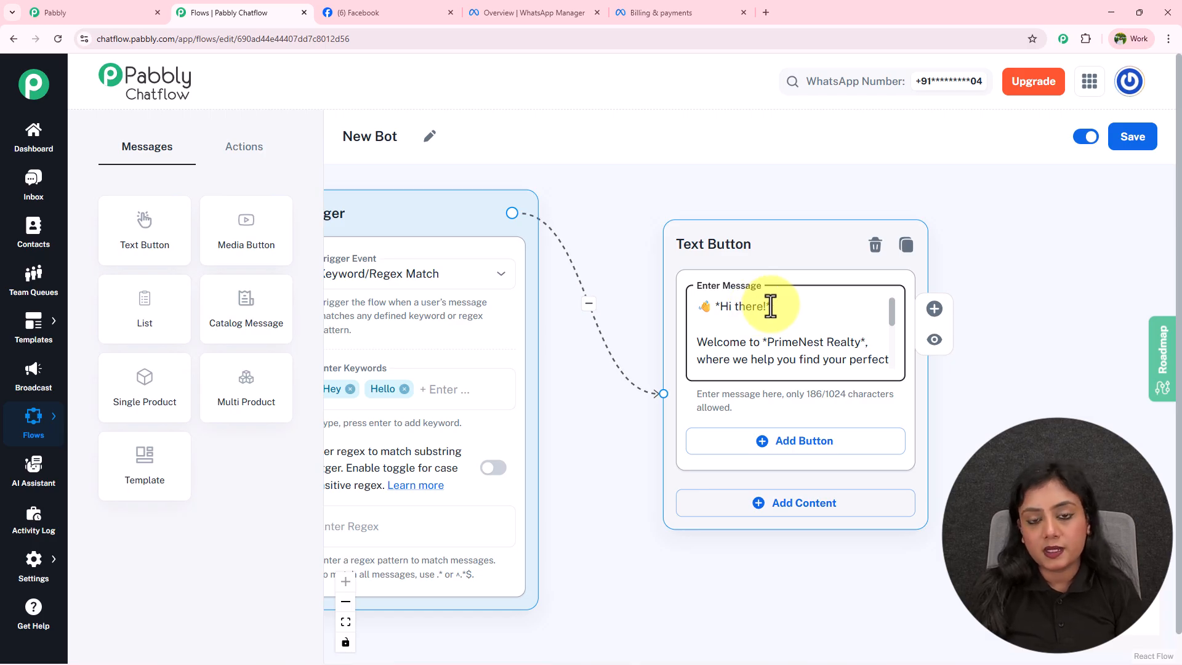
pyautogui.click(715, 311)
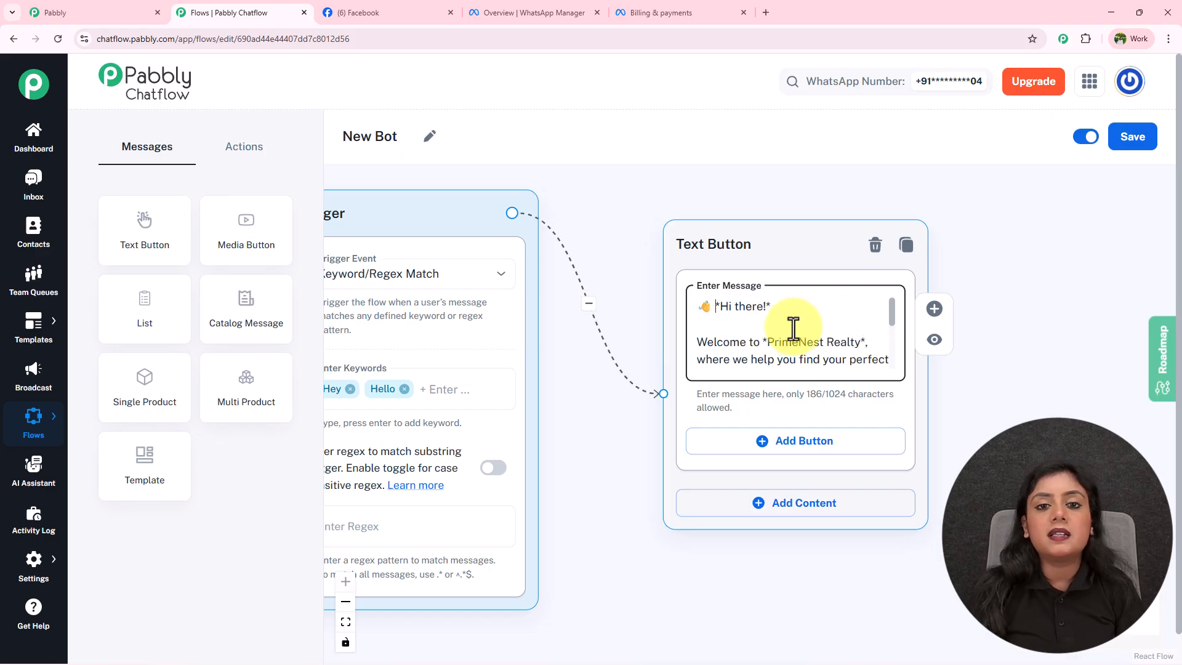
pyautogui.moveTo(891, 316); pyautogui.dragTo(892, 386)
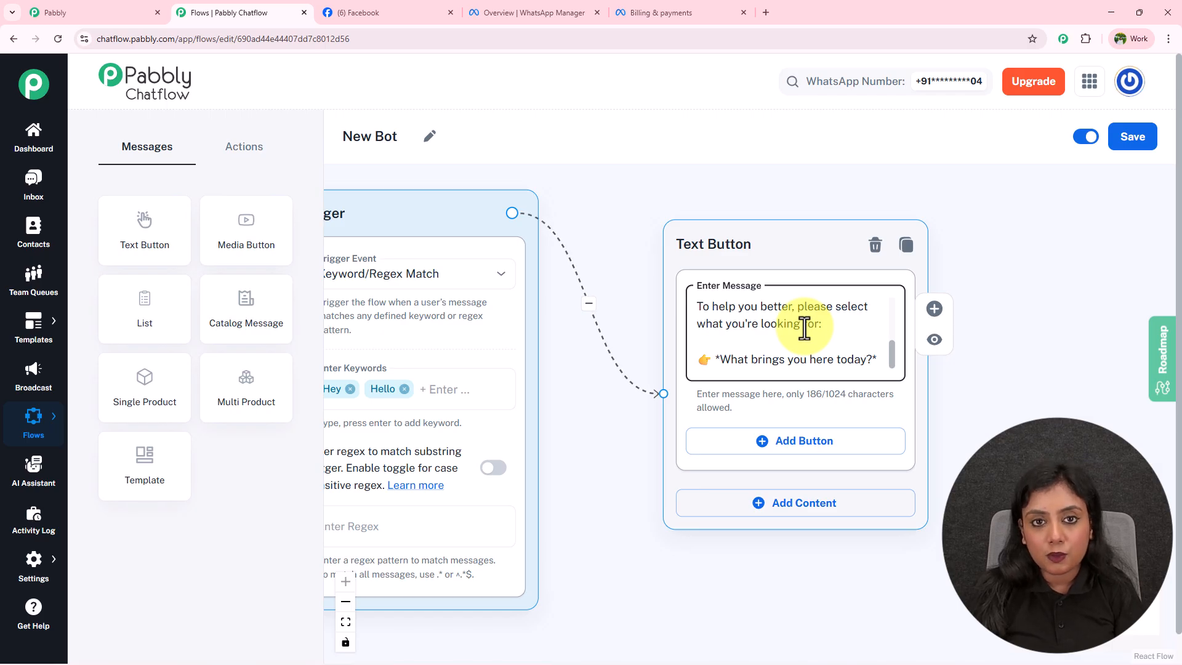
# Add reply buttons to the Text Button node, deleting the extra third one to keep two.
pyautogui.moveTo(986, 448); pyautogui.dragTo(913, 379)
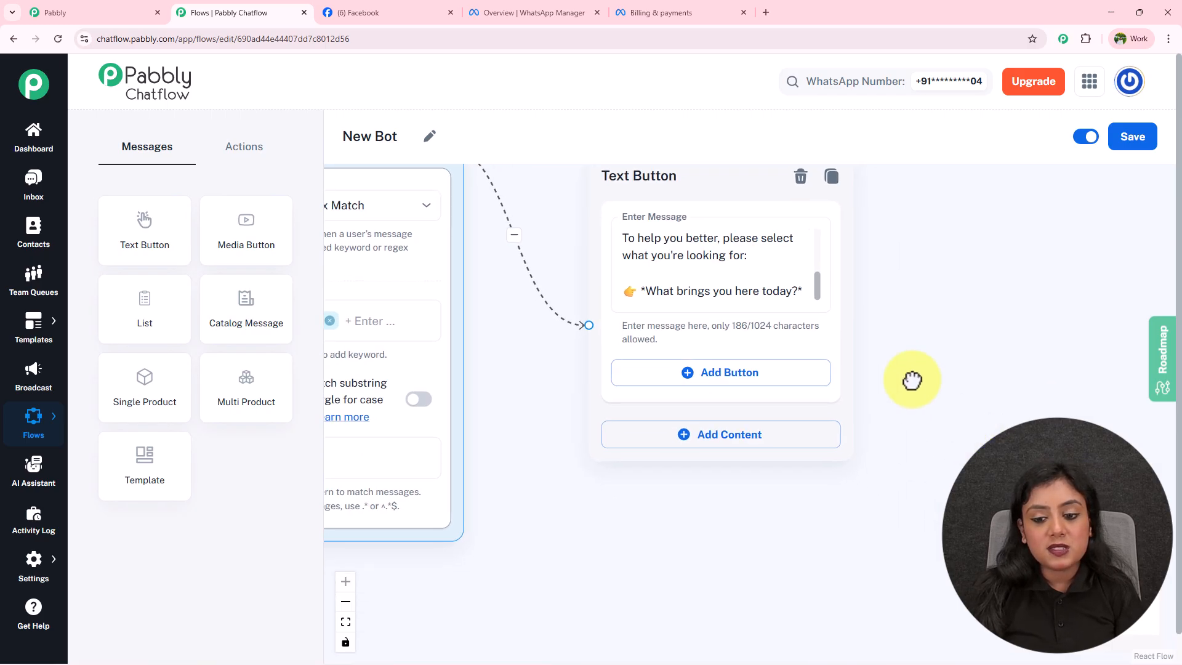
pyautogui.click(779, 376)
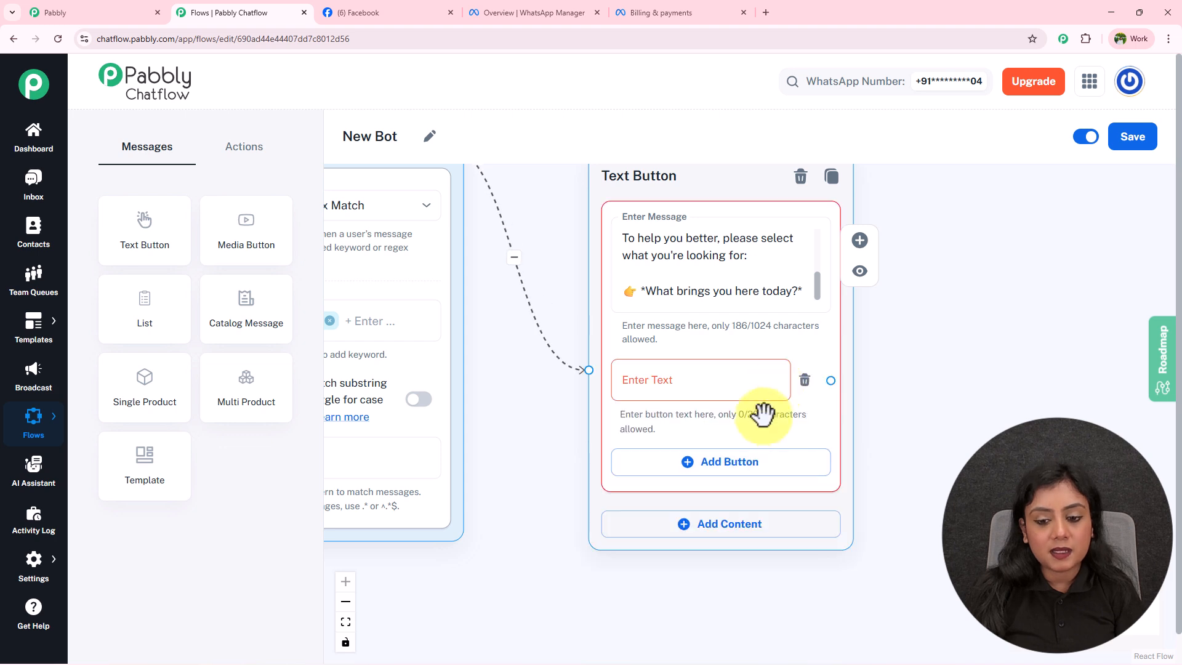
pyautogui.click(745, 463)
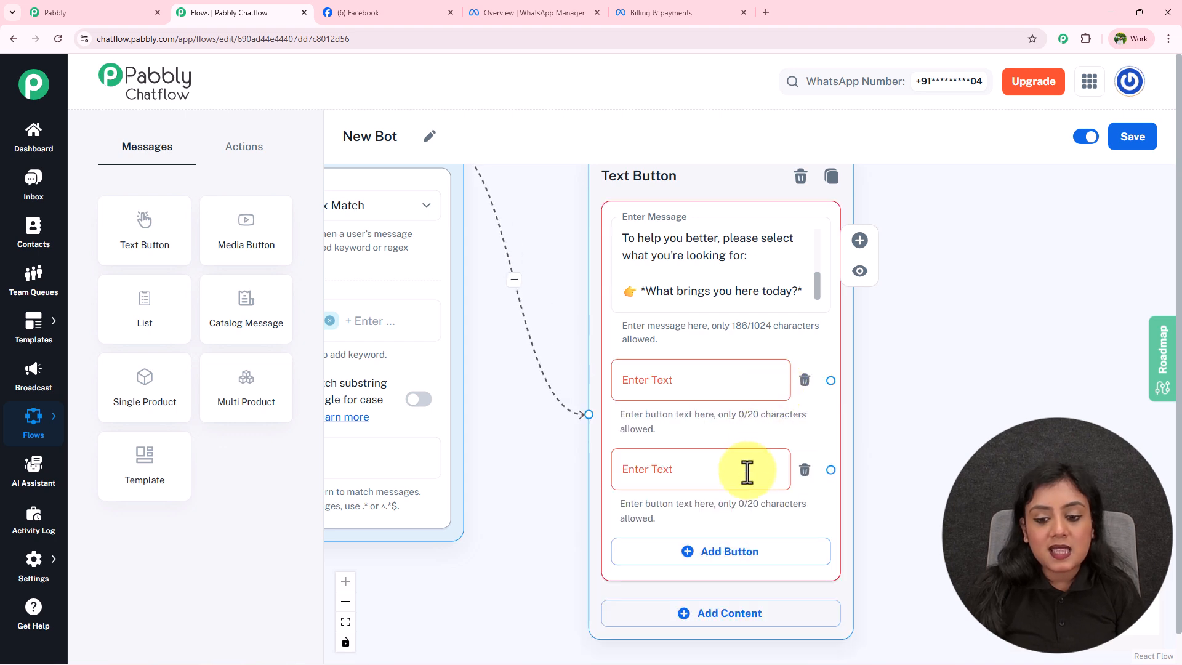
pyautogui.click(732, 556)
pyautogui.scroll(-3, 516, 519)
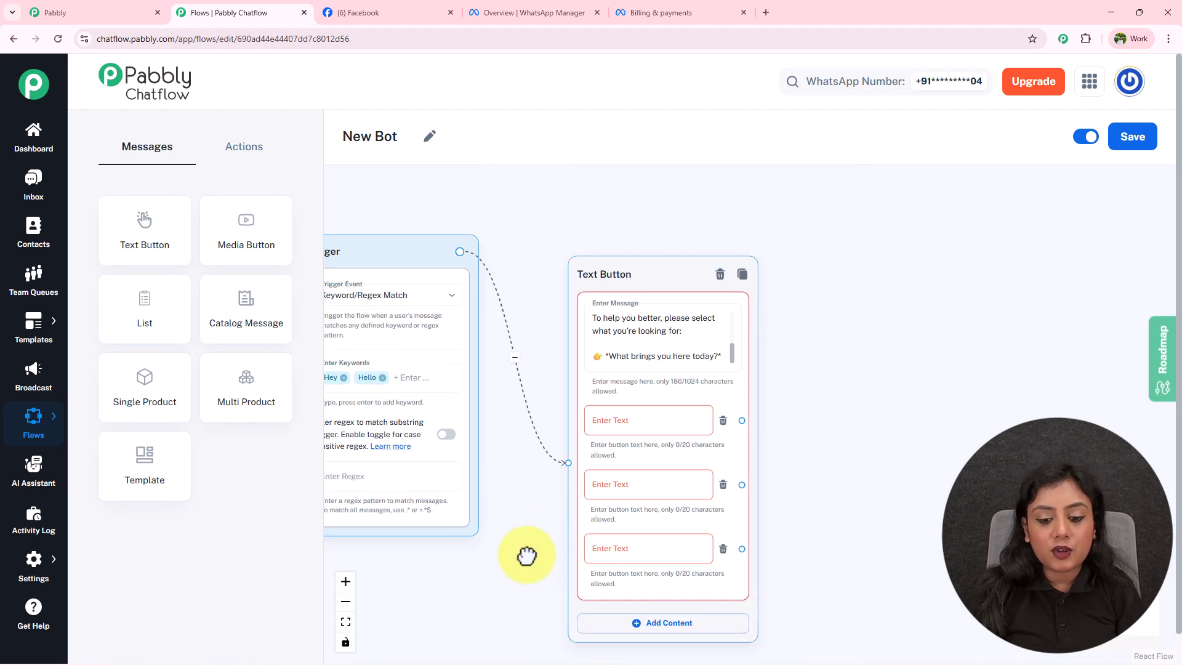
pyautogui.scroll(-2, 601, 441)
pyautogui.scroll(2, 609, 414)
pyautogui.click(775, 436)
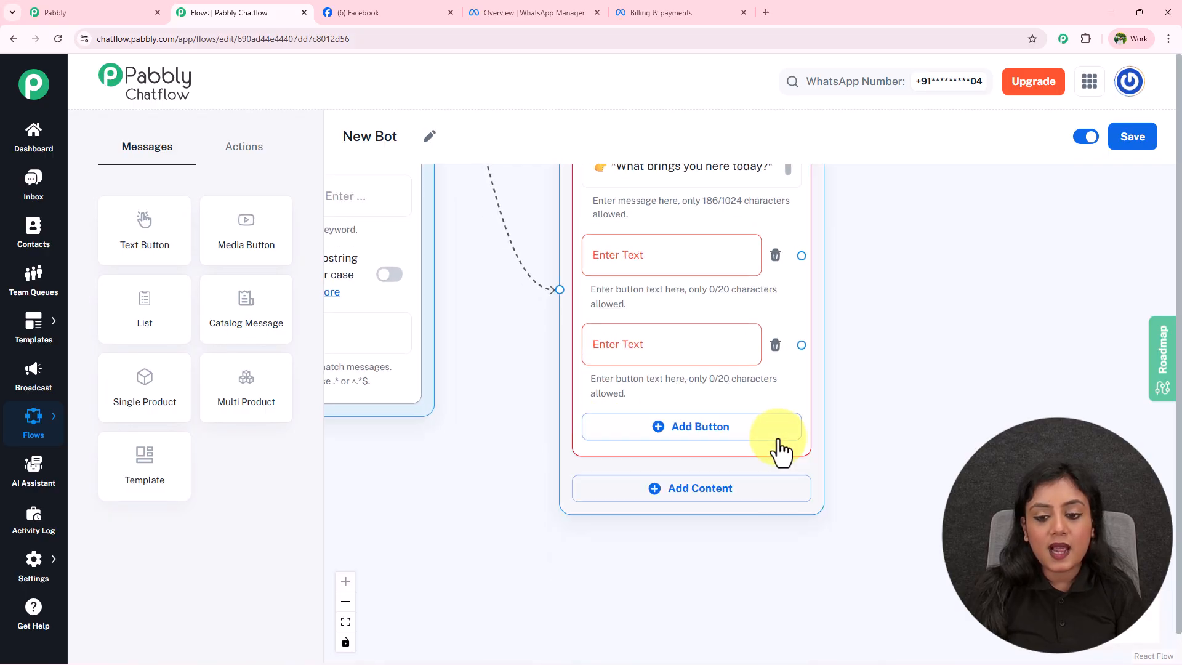
pyautogui.moveTo(509, 366); pyautogui.dragTo(503, 409)
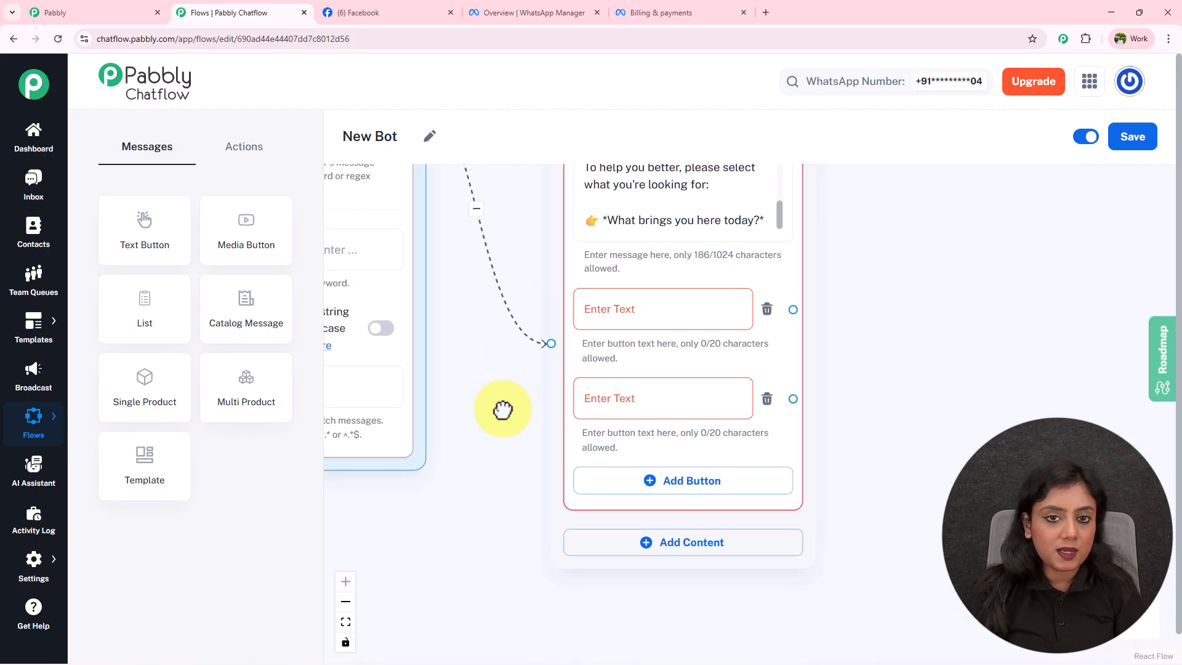
# Label the buttons Buy Property and Sell Property, then place an Ask Question node.
pyautogui.click(707, 306)
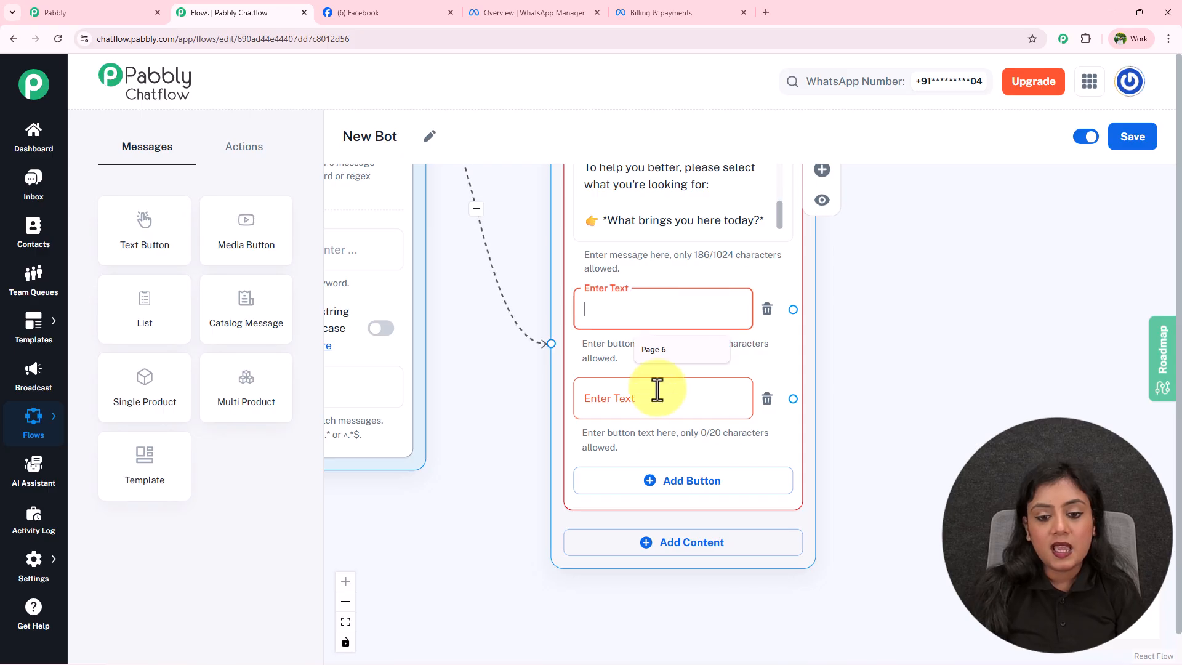
pyautogui.click(654, 390)
pyautogui.click(652, 313)
pyautogui.click(625, 396)
pyautogui.click(474, 422)
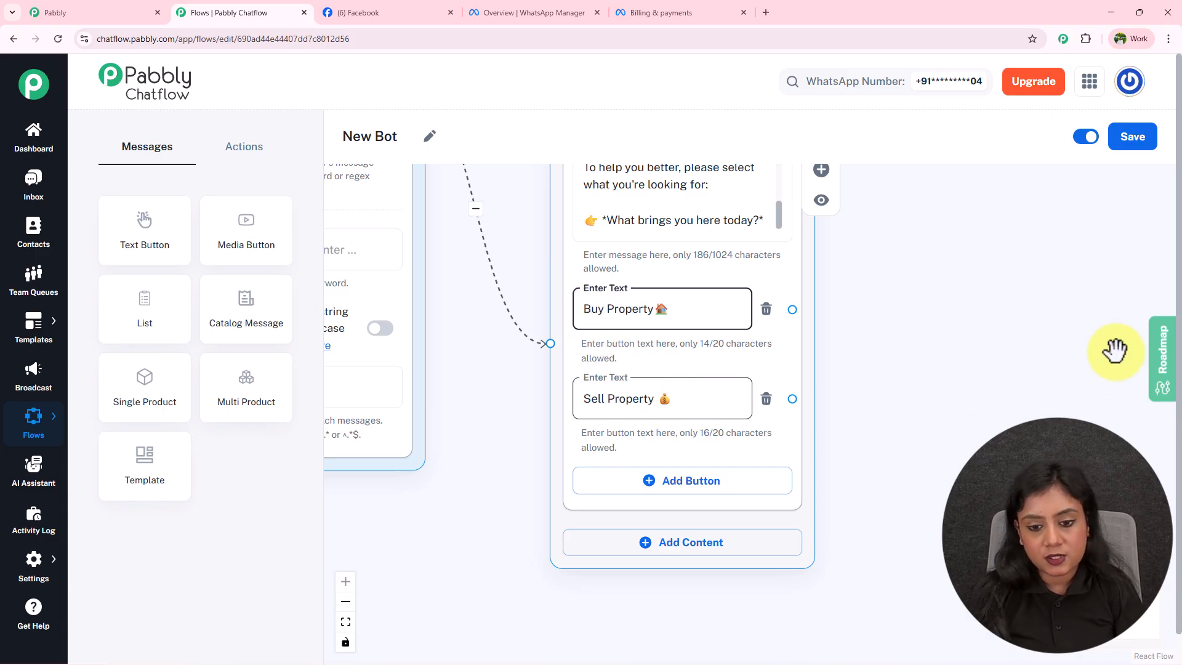
pyautogui.scroll(-5, 976, 341)
pyautogui.moveTo(765, 418); pyautogui.dragTo(734, 474)
pyautogui.scroll(3, 732, 458)
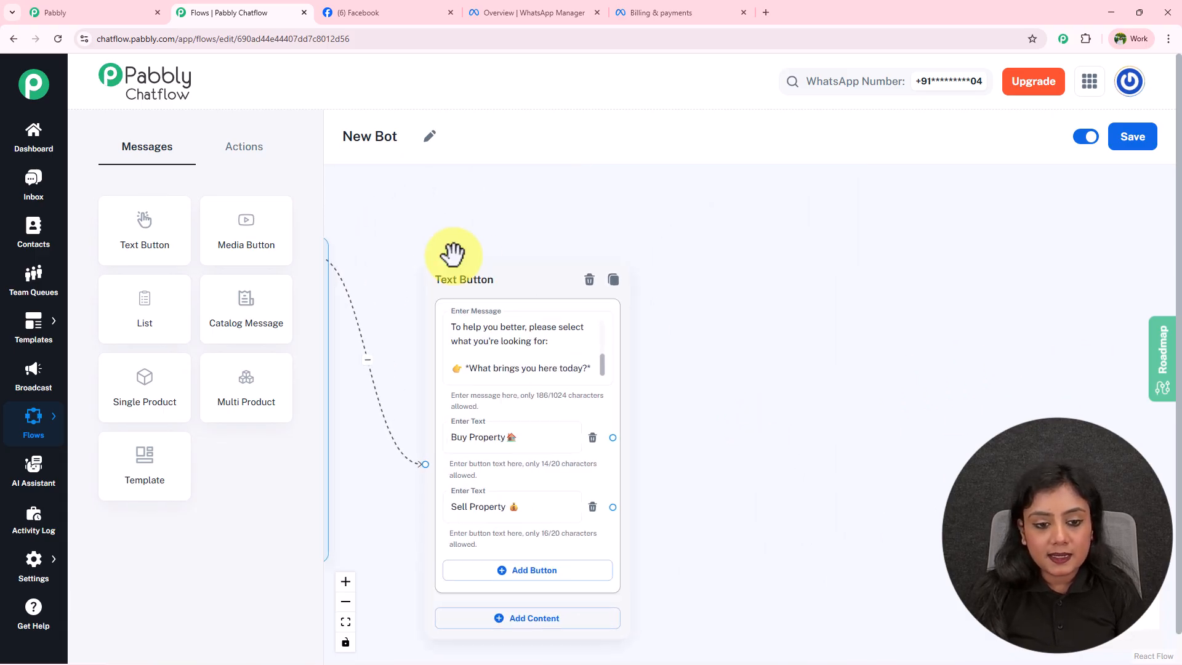
pyautogui.moveTo(464, 241); pyautogui.dragTo(438, 192)
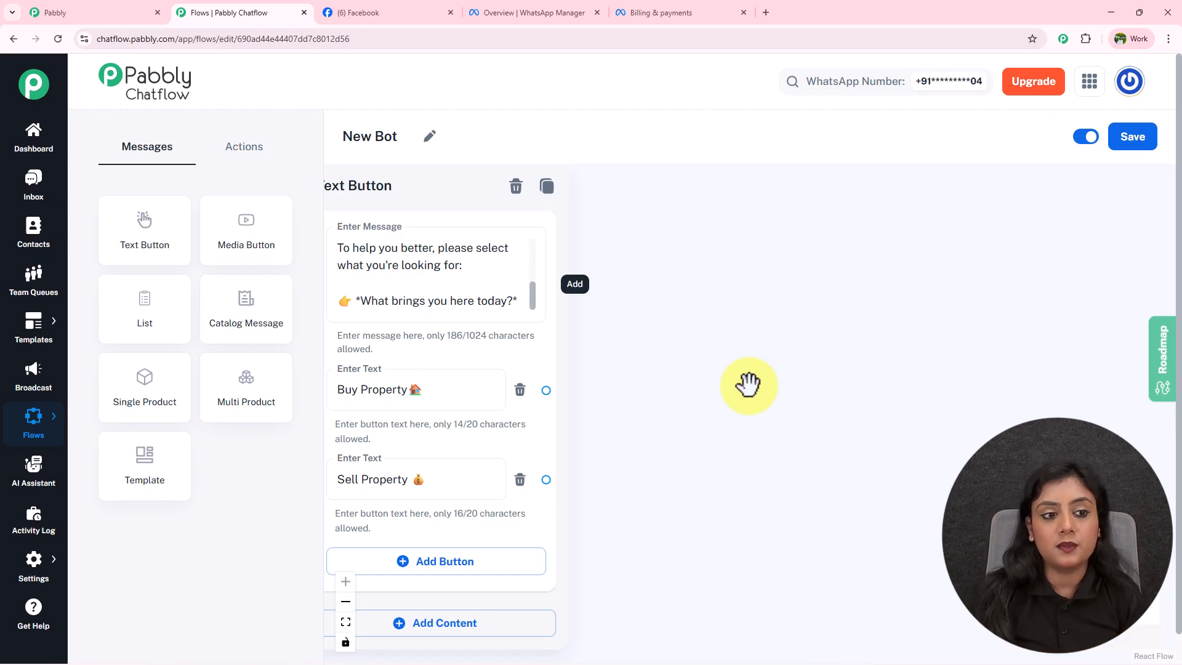
pyautogui.click(274, 157)
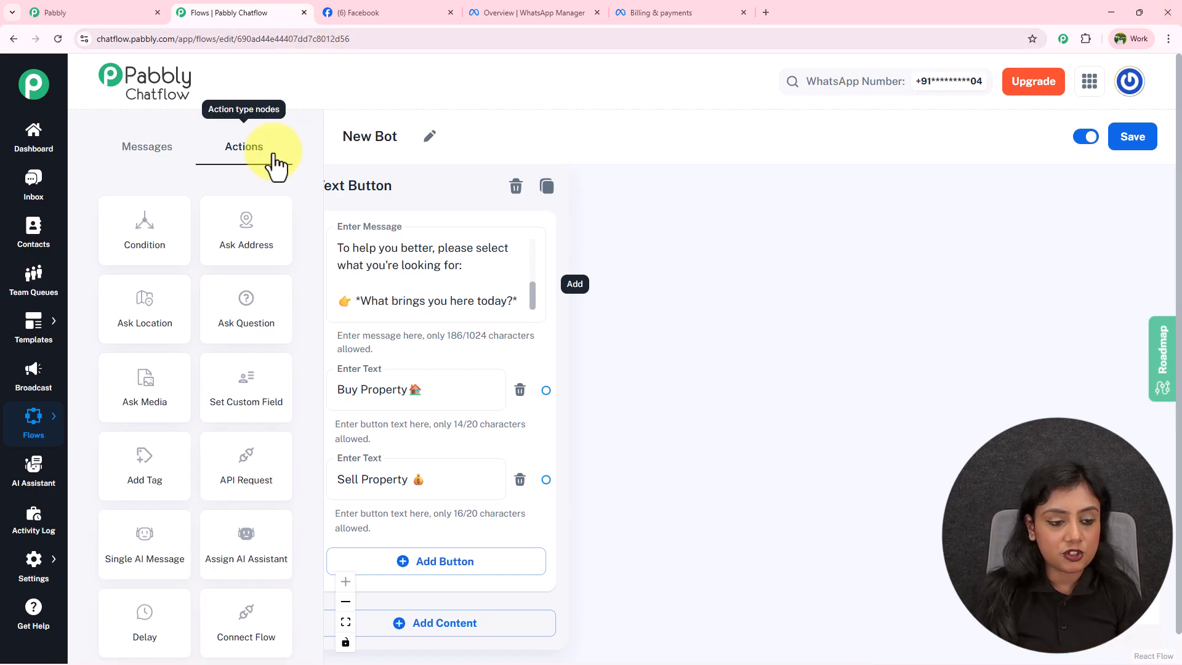
pyautogui.moveTo(232, 305); pyautogui.dragTo(730, 285)
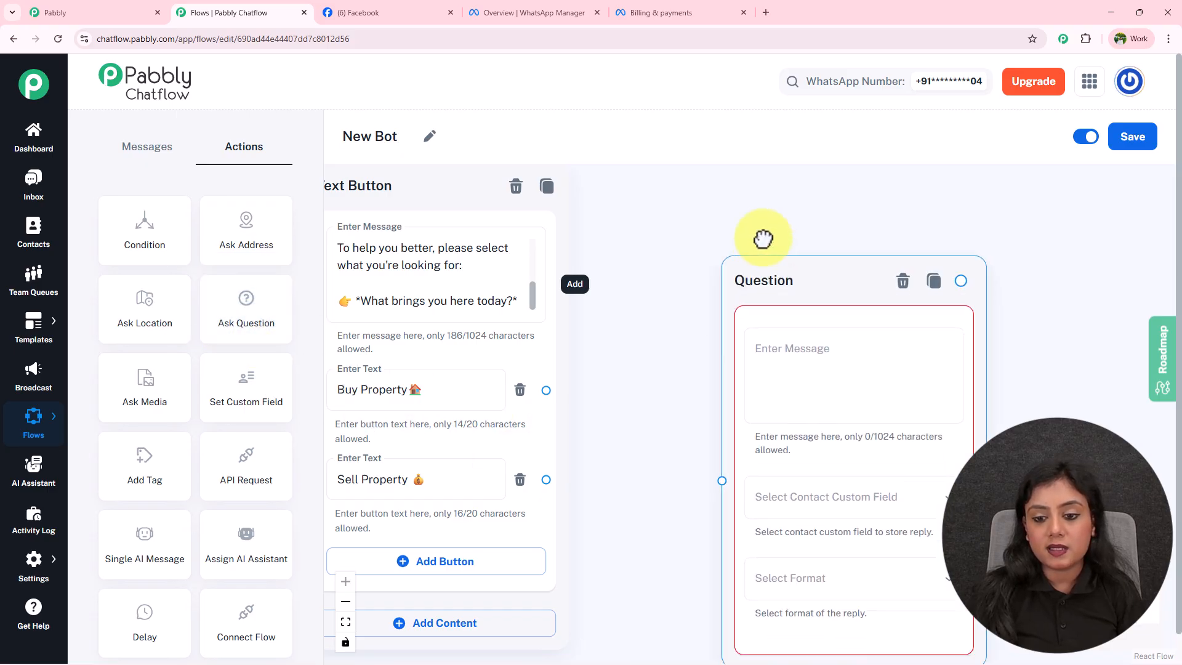
# Link the Buy Property button to the Question node and revisit the Sell Property label.
pyautogui.moveTo(546, 391); pyautogui.dragTo(718, 422)
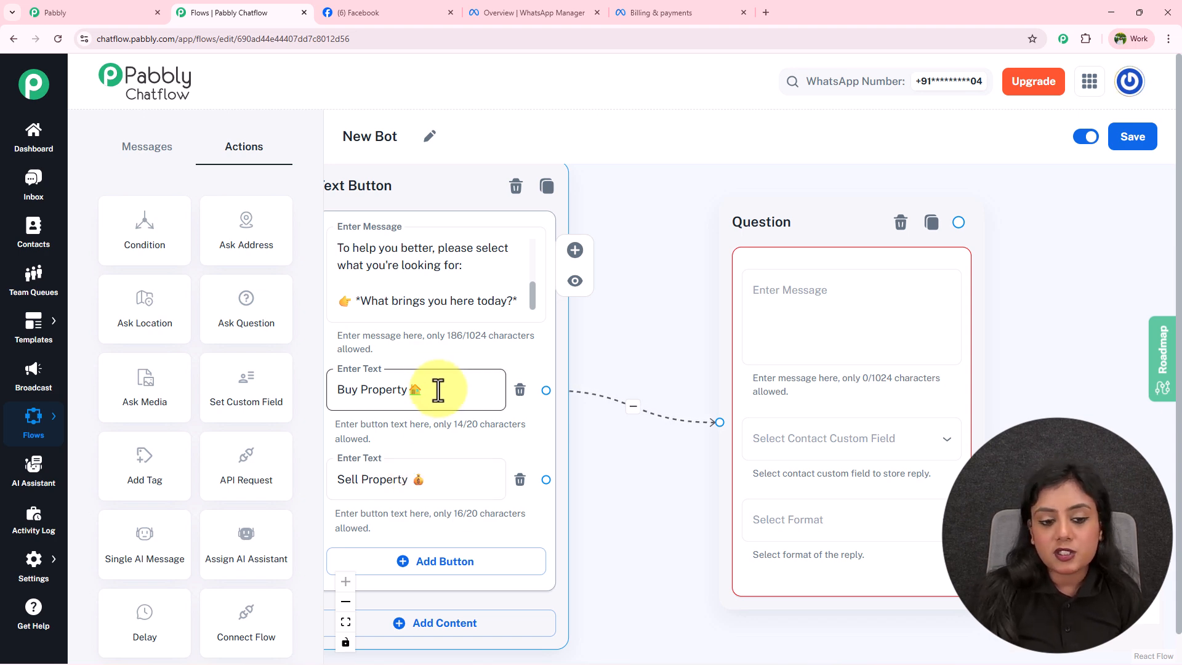
pyautogui.click(432, 479)
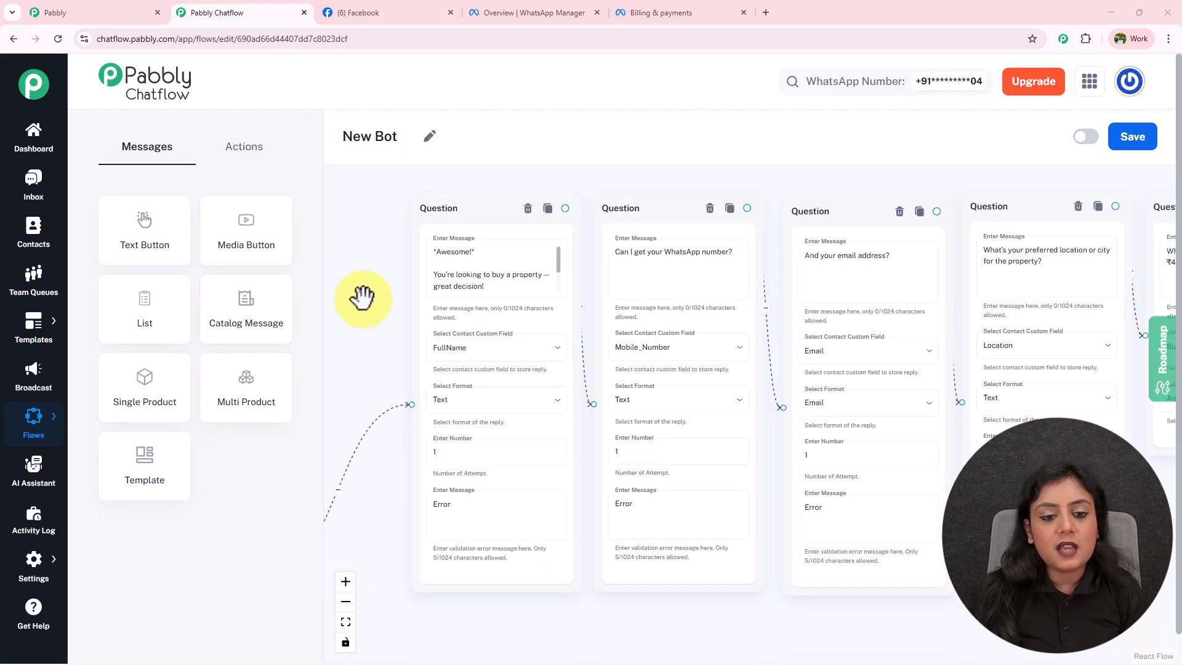
pyautogui.scroll(3, 356, 290)
pyautogui.scroll(-2, 425, 306)
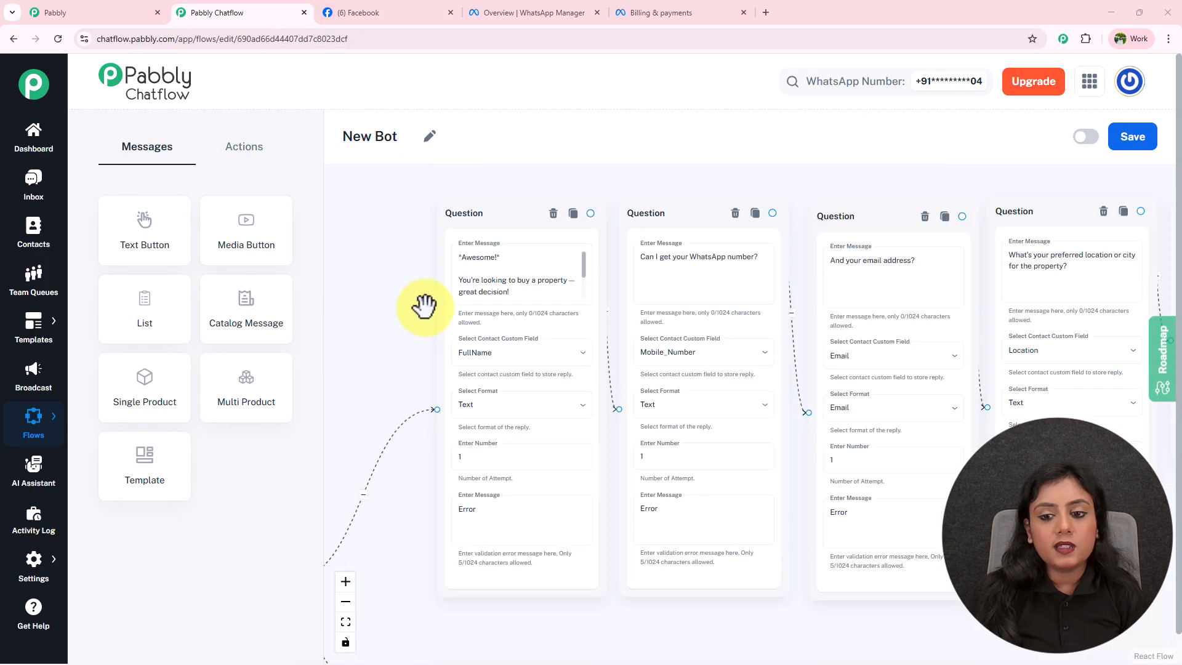
pyautogui.scroll(-3, 425, 307)
pyautogui.moveTo(741, 514); pyautogui.dragTo(733, 431)
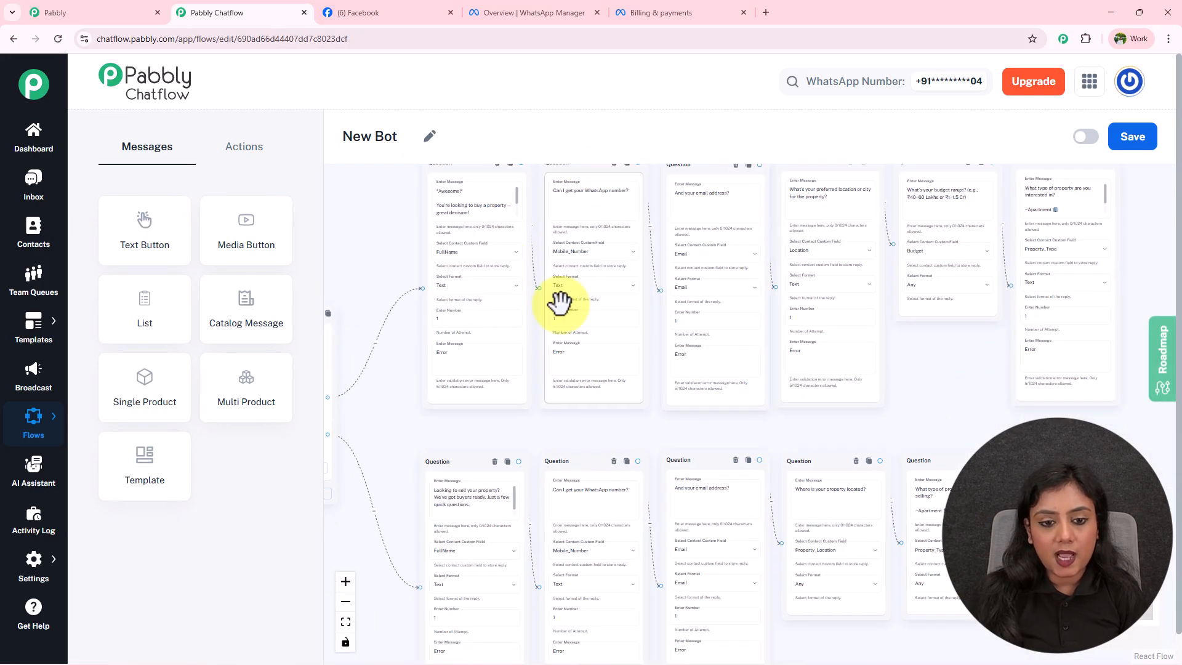
pyautogui.moveTo(989, 419); pyautogui.dragTo(1131, 490)
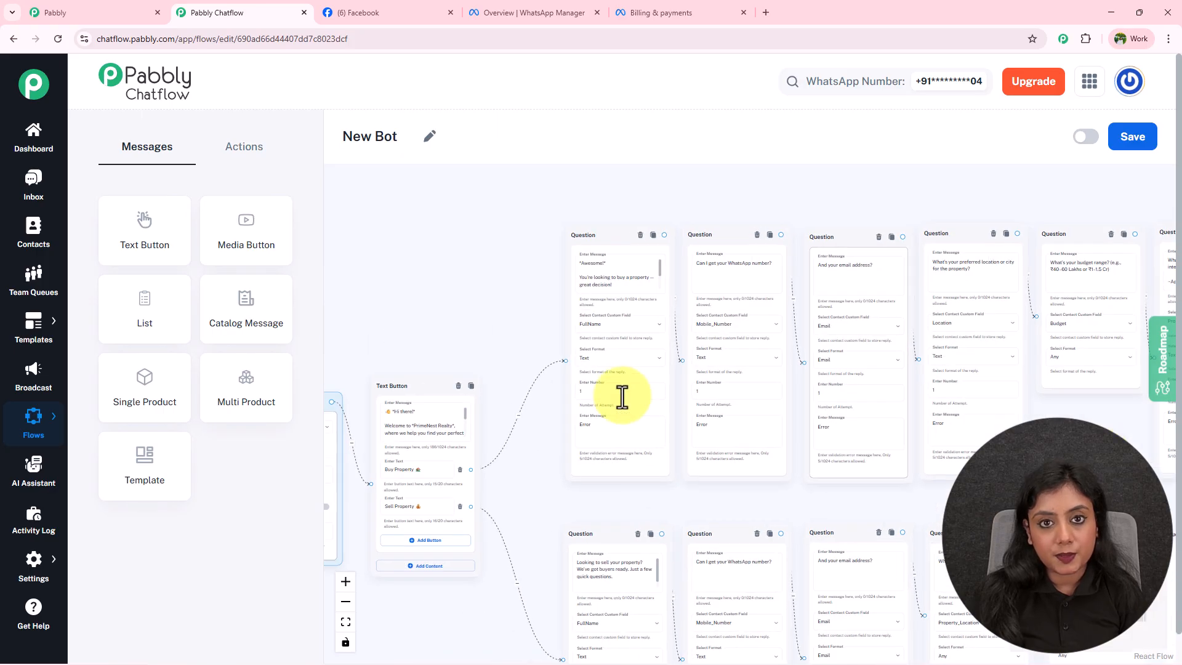
pyautogui.scroll(6, 516, 277)
pyautogui.moveTo(517, 277); pyautogui.dragTo(383, 317)
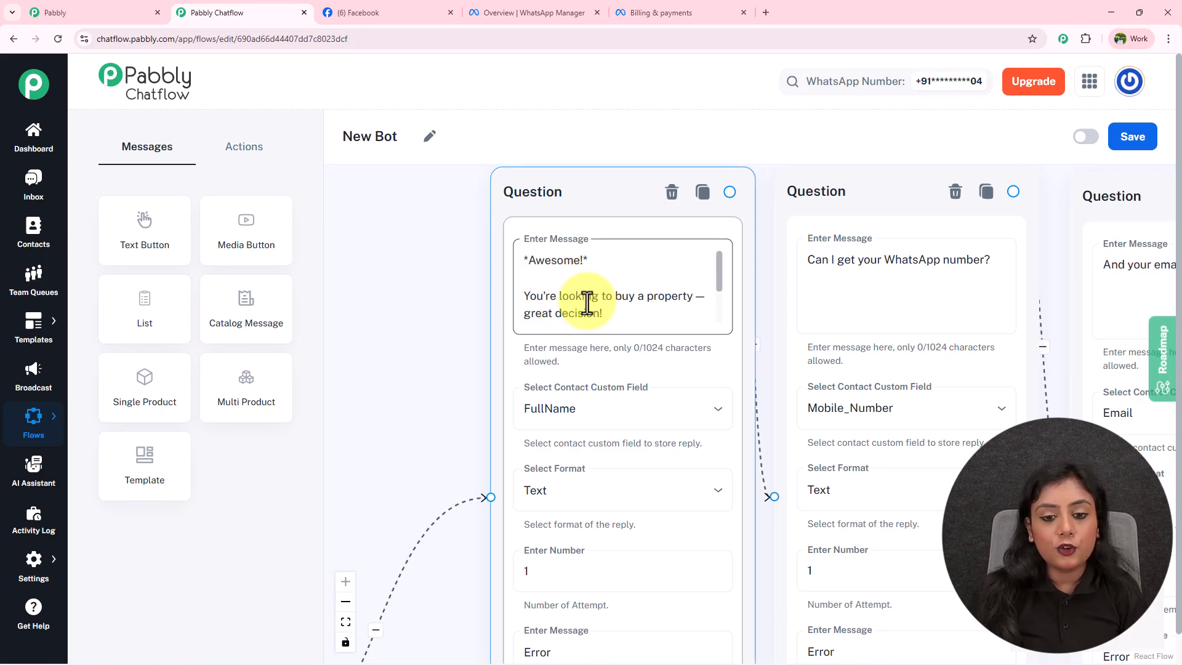
pyautogui.moveTo(719, 285); pyautogui.dragTo(722, 314)
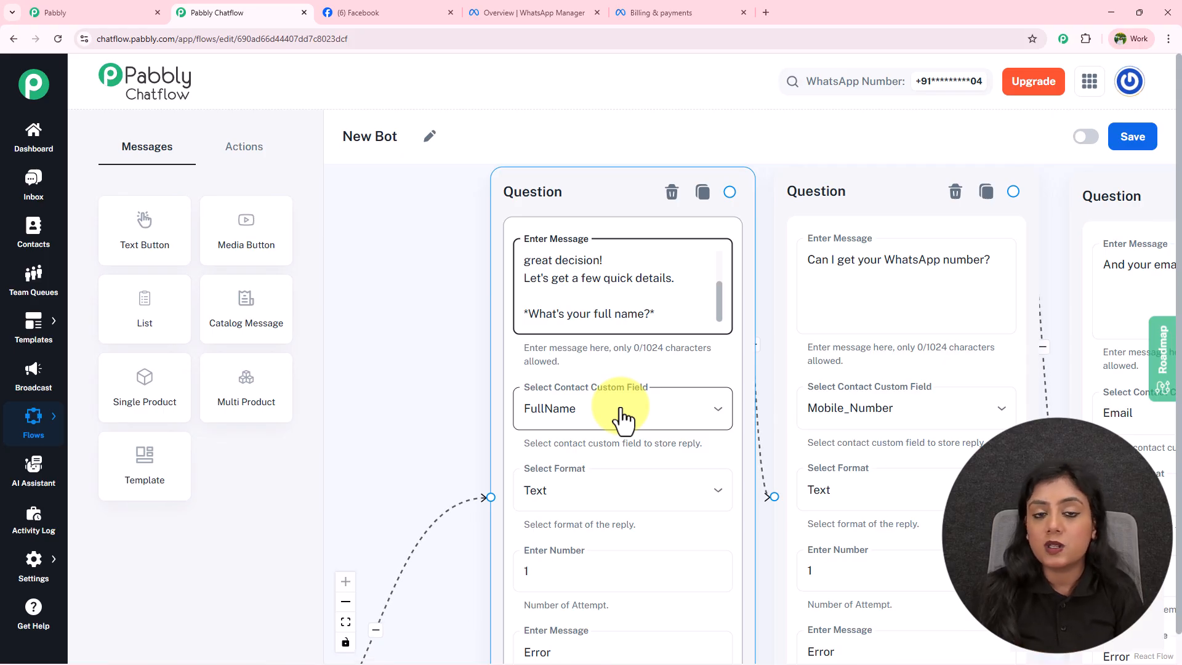
pyautogui.moveTo(428, 404); pyautogui.dragTo(414, 216)
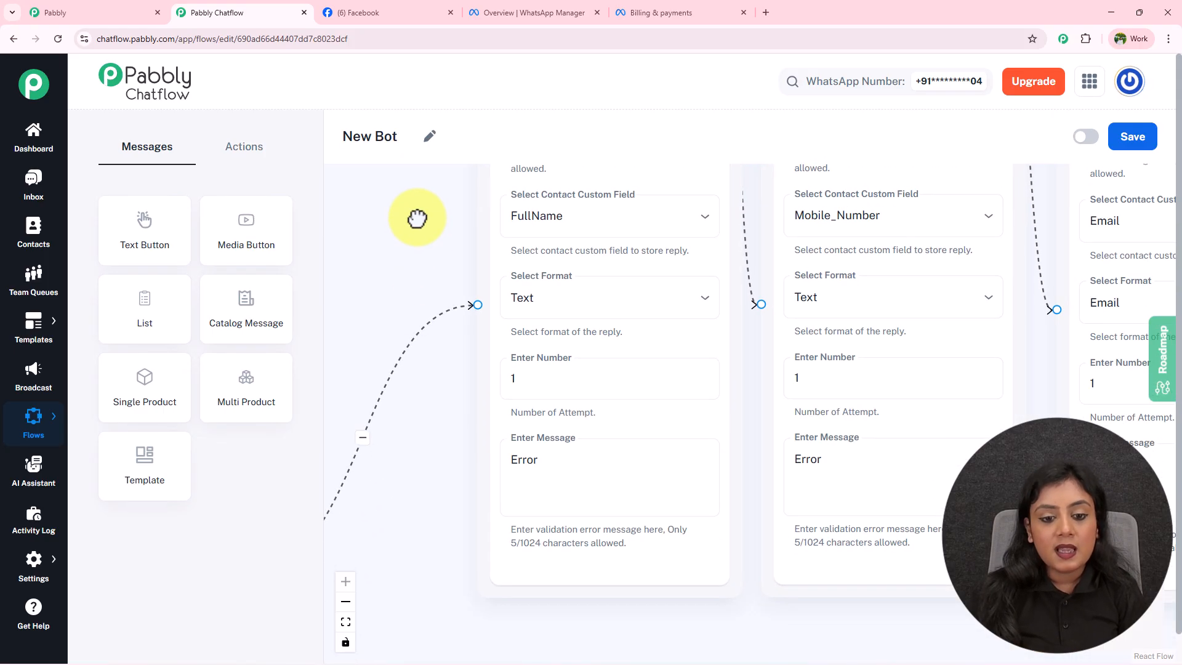
pyautogui.click(632, 259)
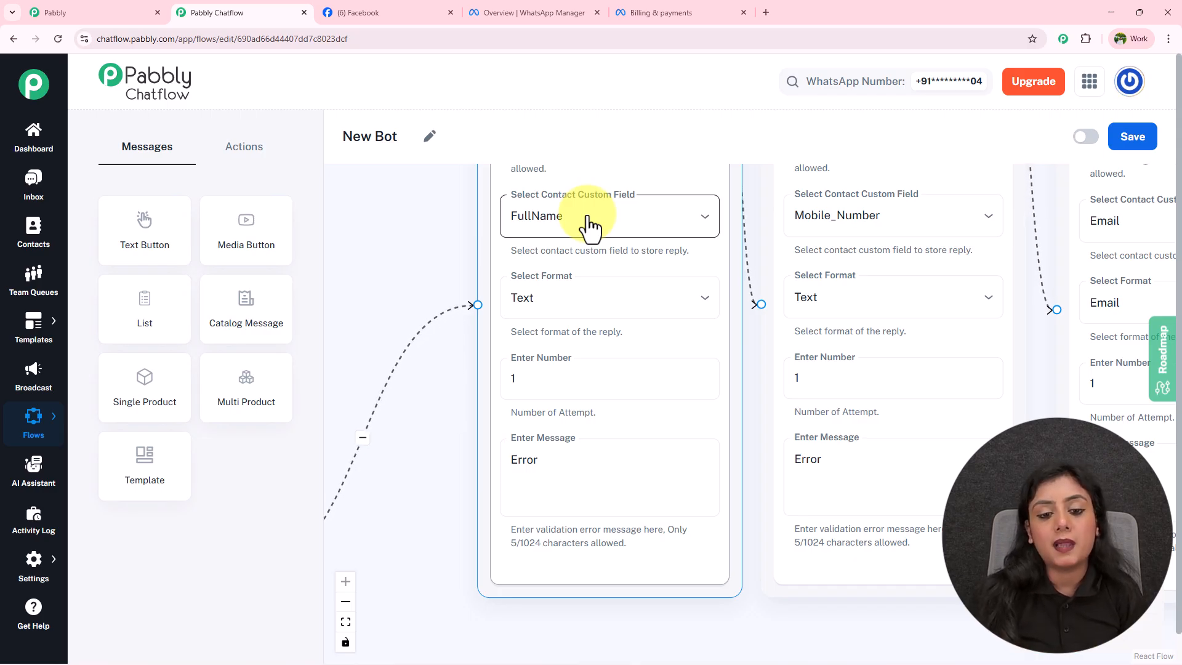
pyautogui.click(593, 311)
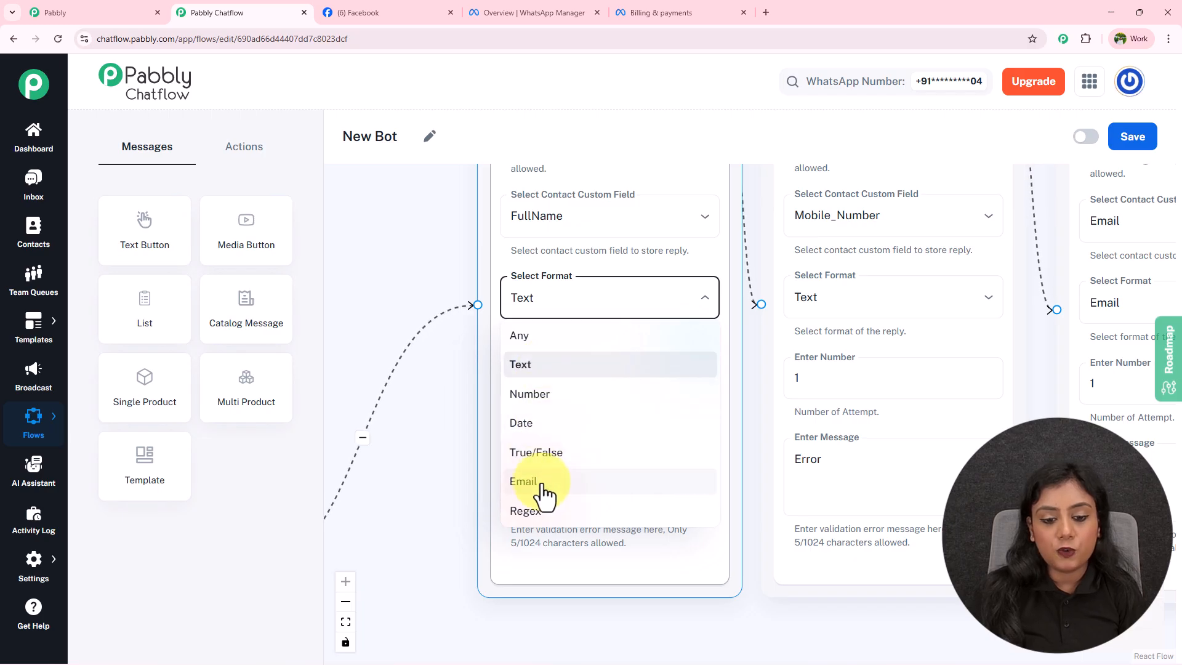
pyautogui.click(440, 507)
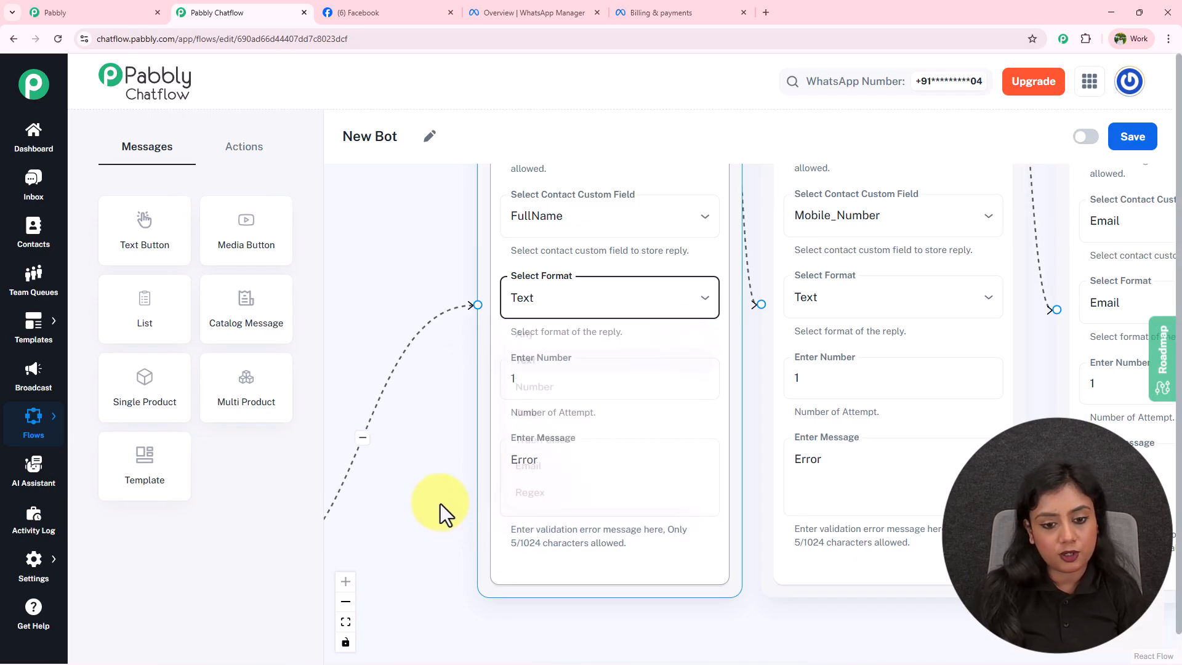
pyautogui.scroll(-2, 437, 481)
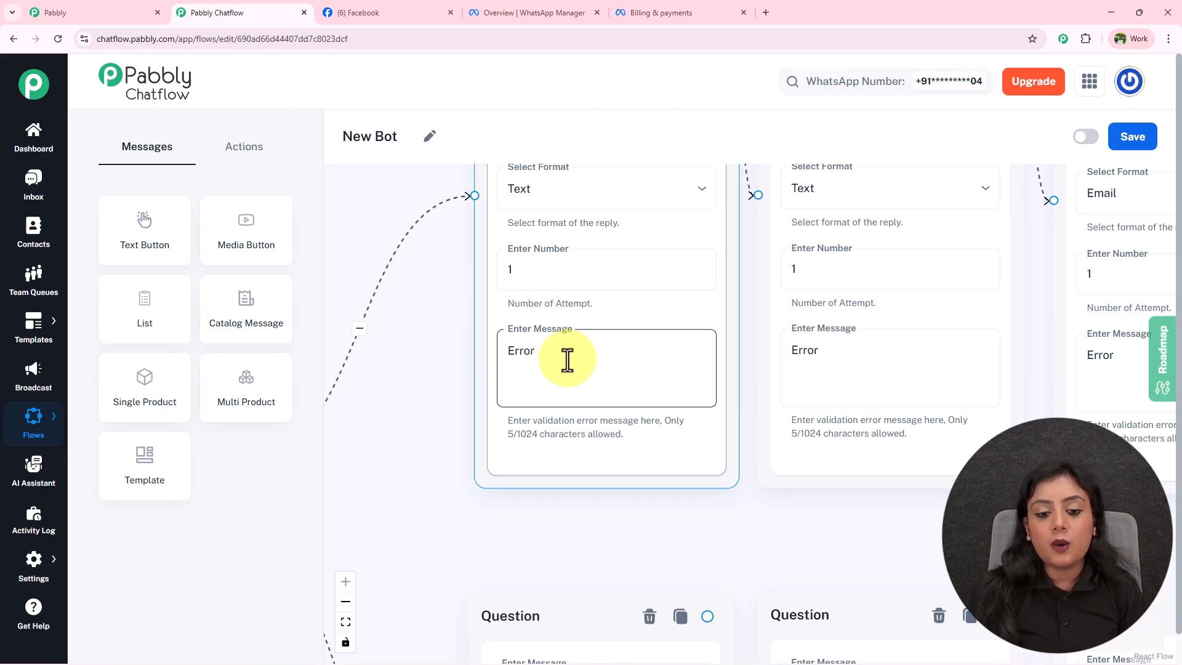
pyautogui.moveTo(454, 309); pyautogui.dragTo(386, 369)
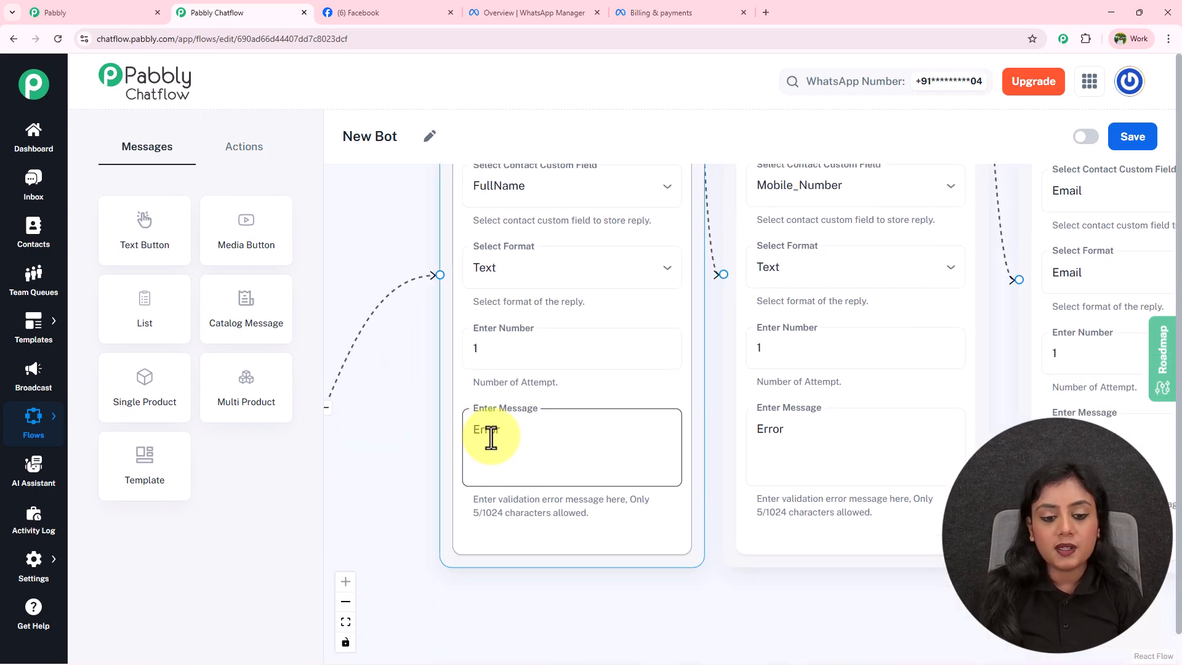
pyautogui.scroll(-3, 378, 438)
pyautogui.scroll(-2, 378, 439)
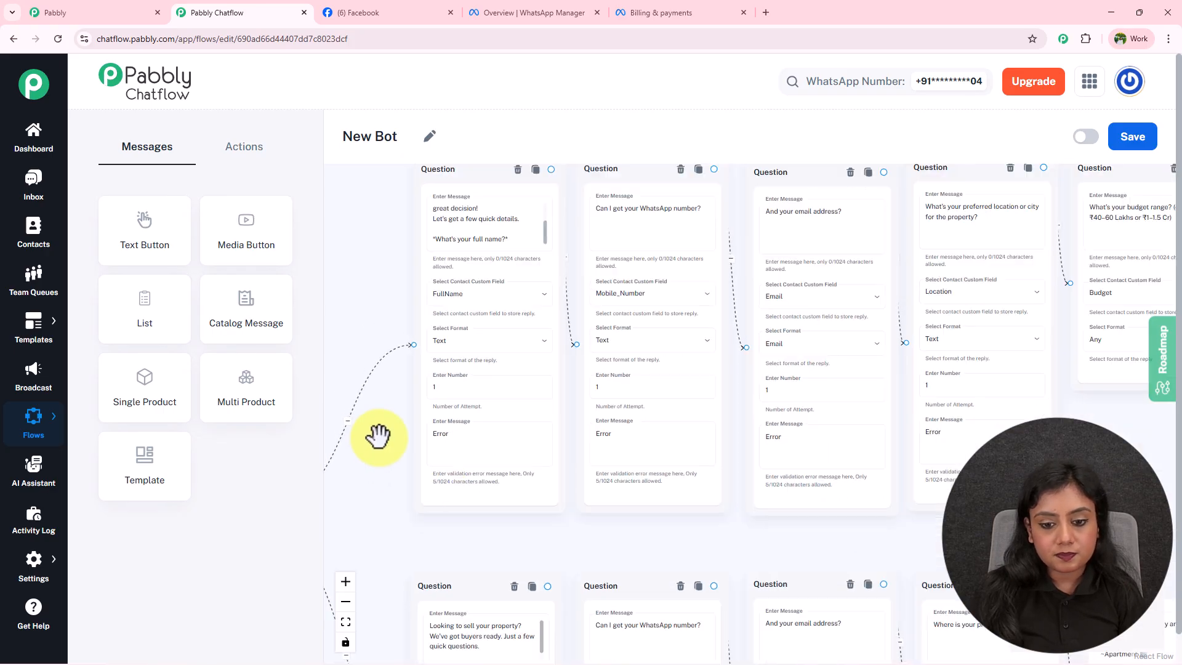
pyautogui.moveTo(737, 511); pyautogui.dragTo(660, 541)
pyautogui.scroll(2, 657, 535)
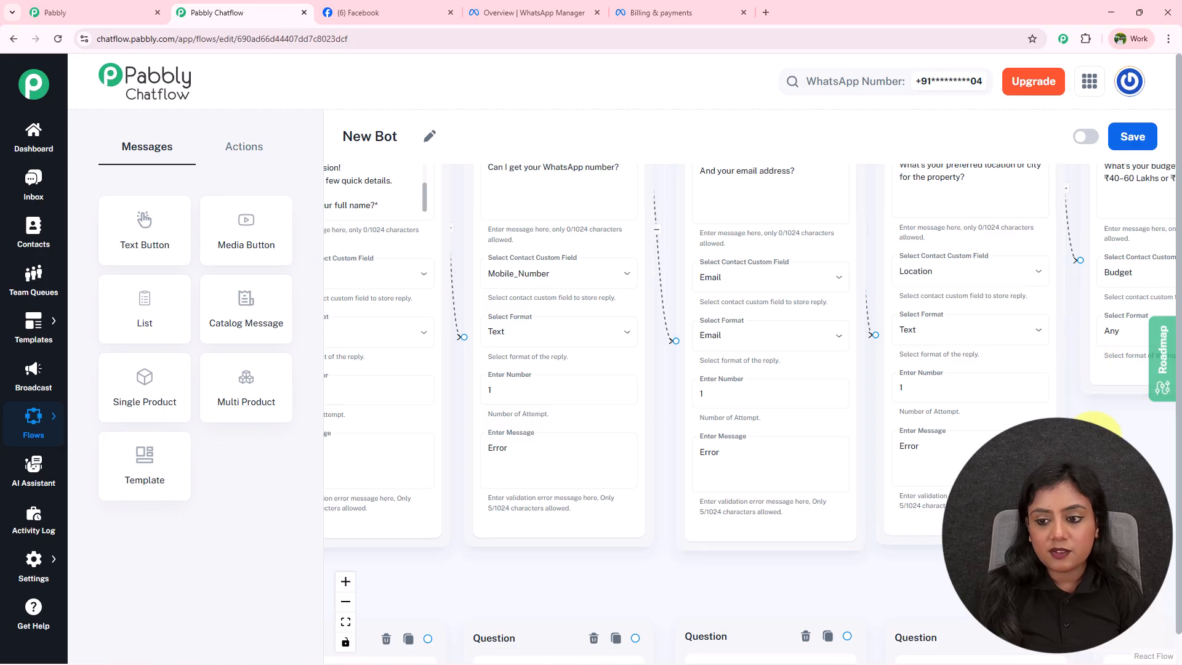
pyautogui.moveTo(1082, 363); pyautogui.dragTo(897, 459)
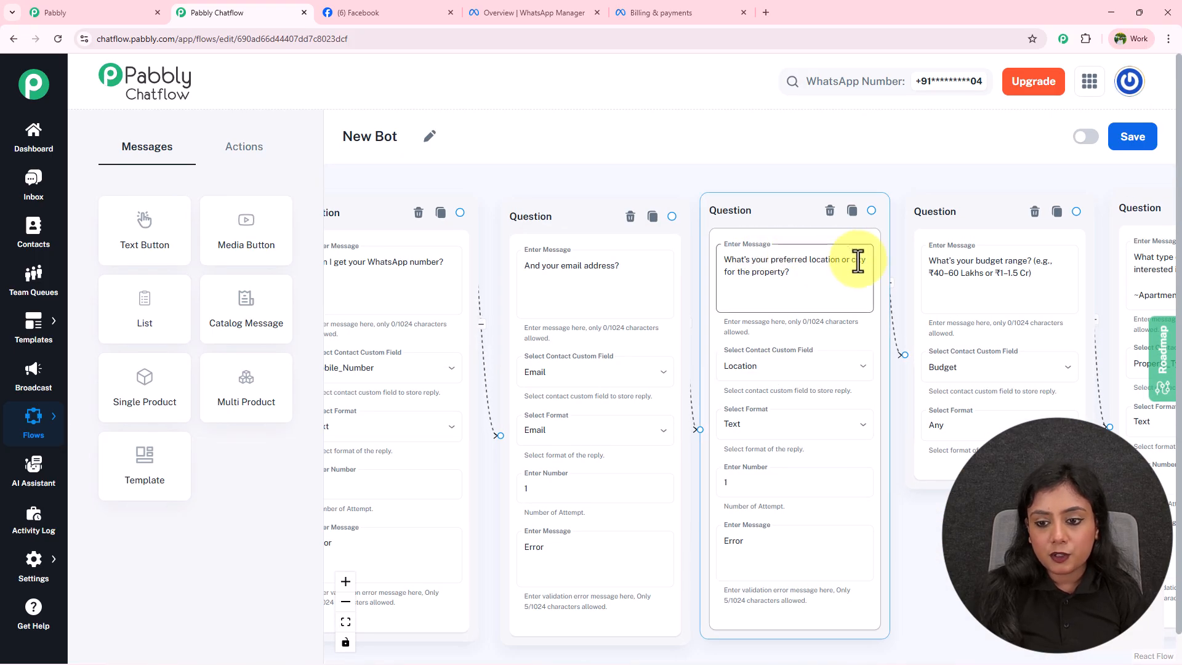
pyautogui.moveTo(953, 523); pyautogui.dragTo(620, 536)
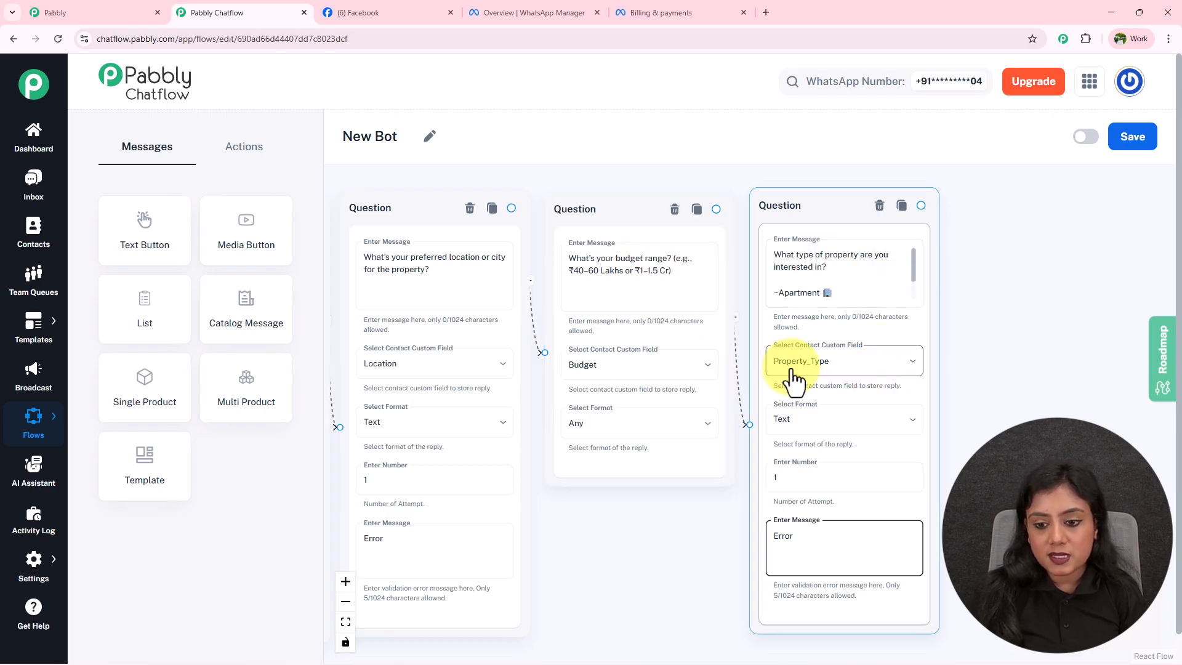
pyautogui.moveTo(912, 279); pyautogui.dragTo(913, 309)
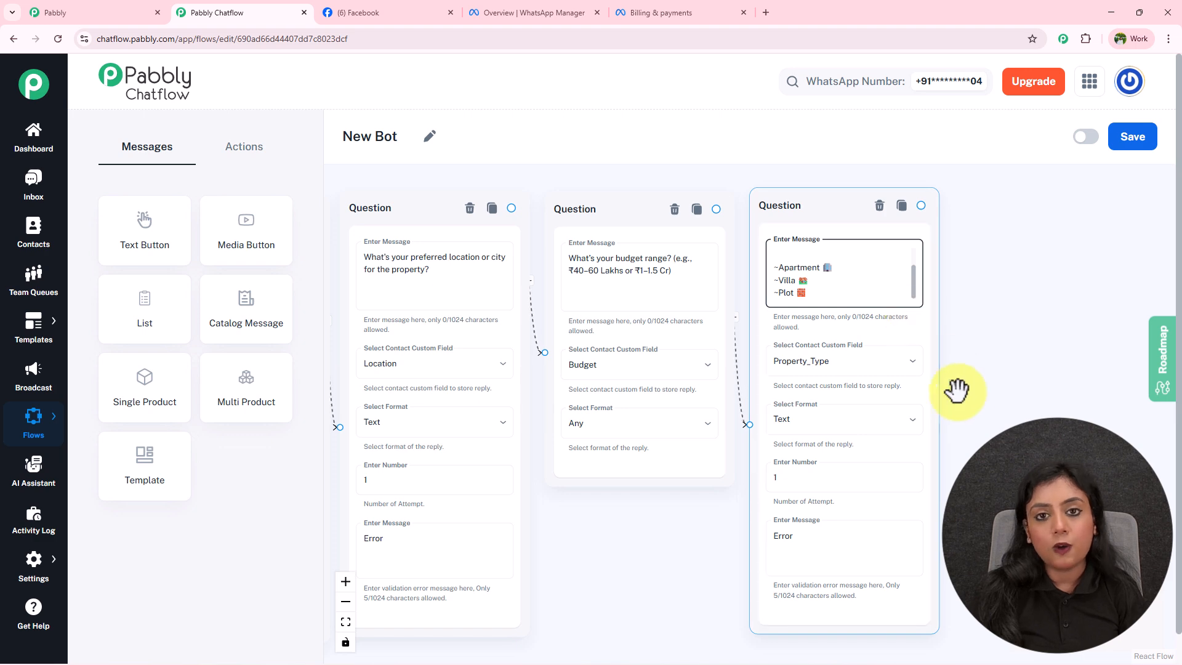
pyautogui.moveTo(966, 416); pyautogui.dragTo(1067, 354)
pyautogui.moveTo(713, 482); pyautogui.dragTo(1151, 440)
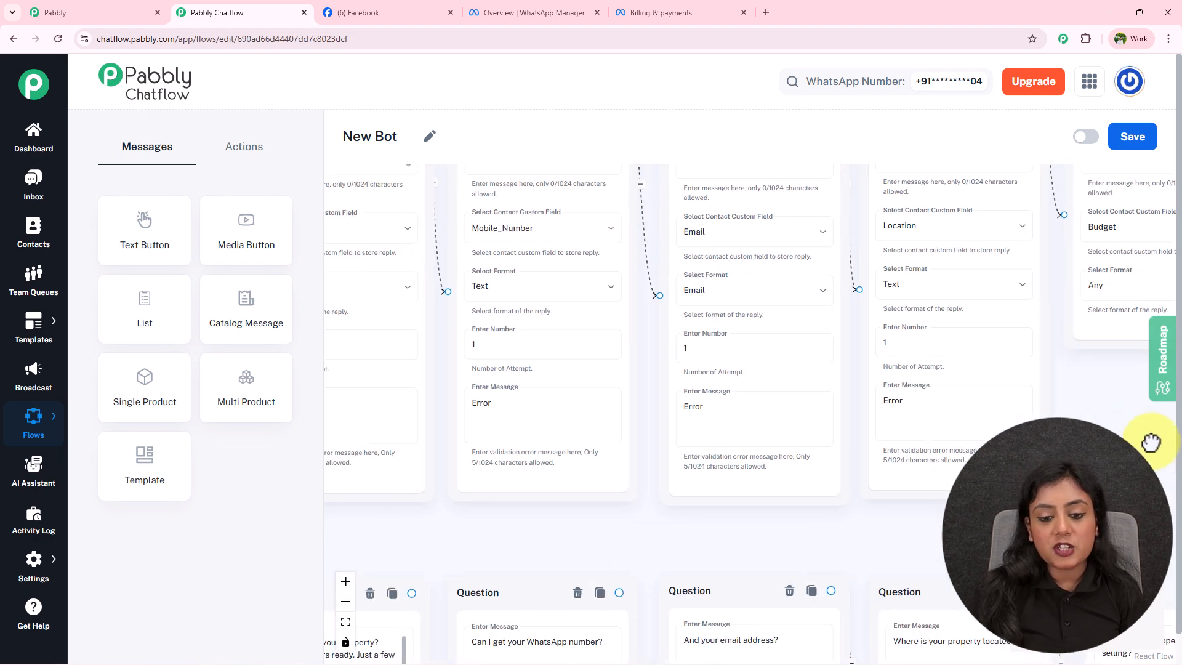
pyautogui.moveTo(538, 528); pyautogui.dragTo(963, 528)
pyautogui.moveTo(643, 528); pyautogui.dragTo(678, 430)
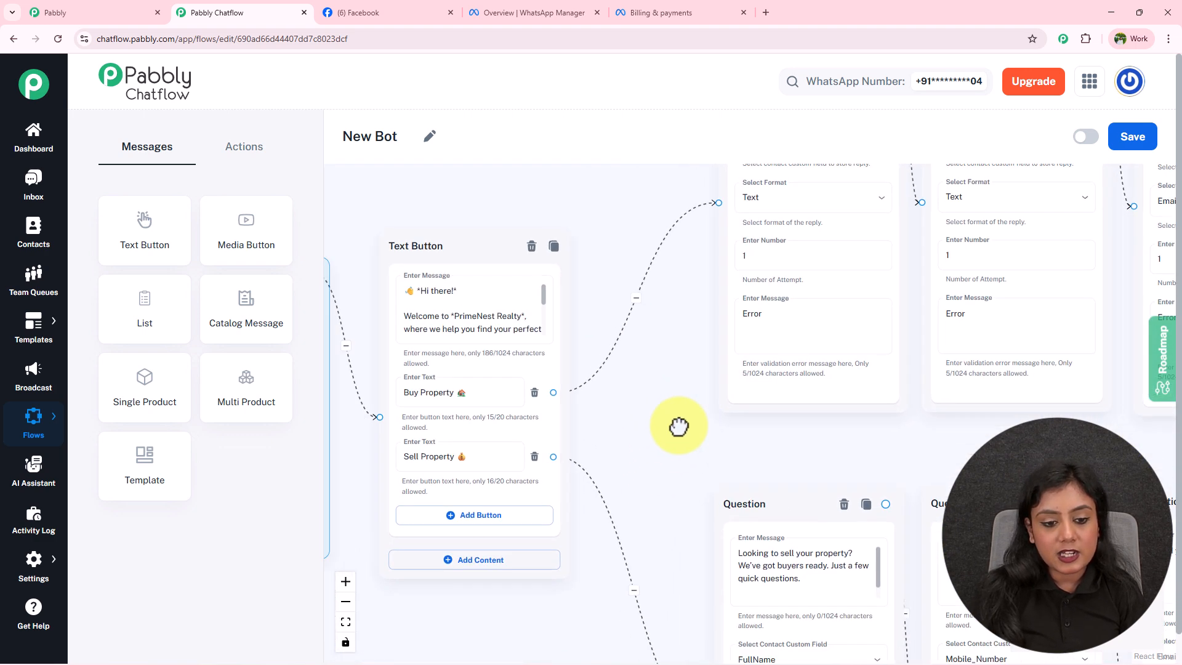
pyautogui.moveTo(662, 517); pyautogui.dragTo(541, 185)
pyautogui.click(615, 275)
pyautogui.scroll(3, 615, 275)
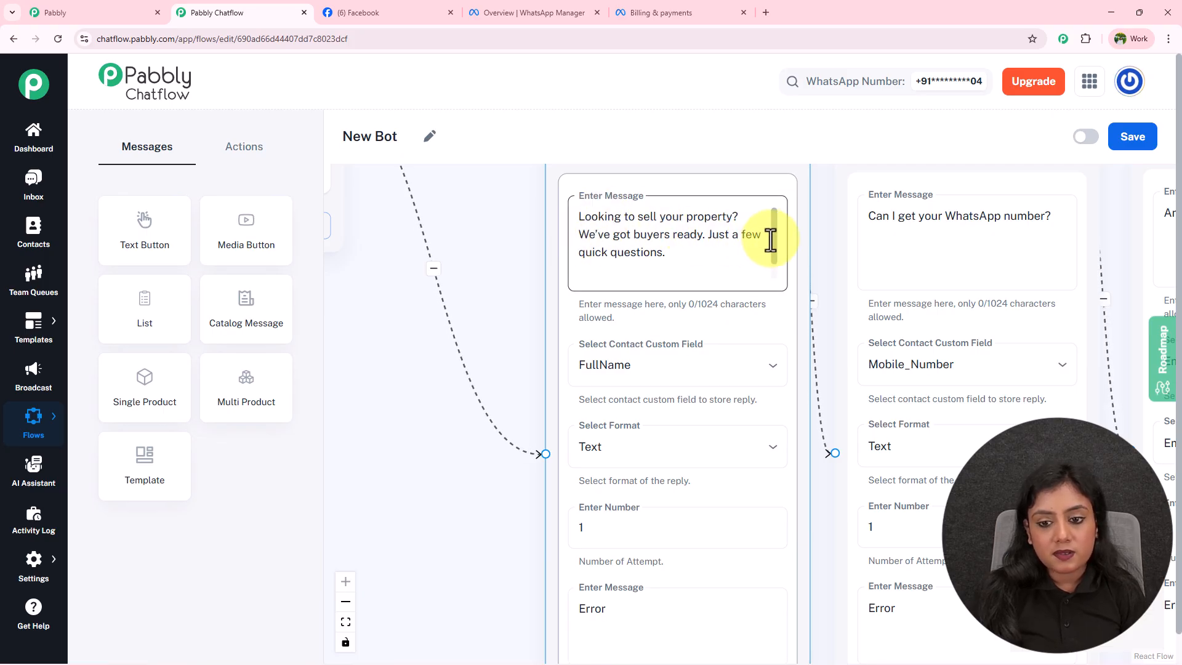
pyautogui.scroll(-1, 774, 271)
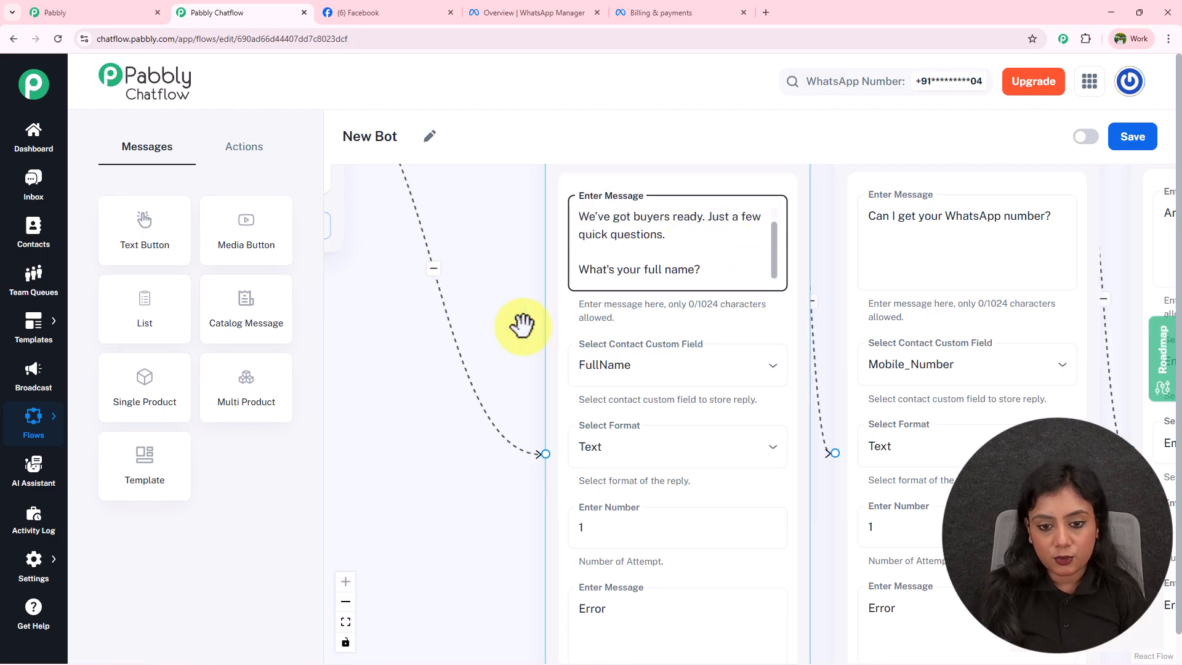
pyautogui.scroll(-2, 592, 300)
pyautogui.scroll(-3, 482, 280)
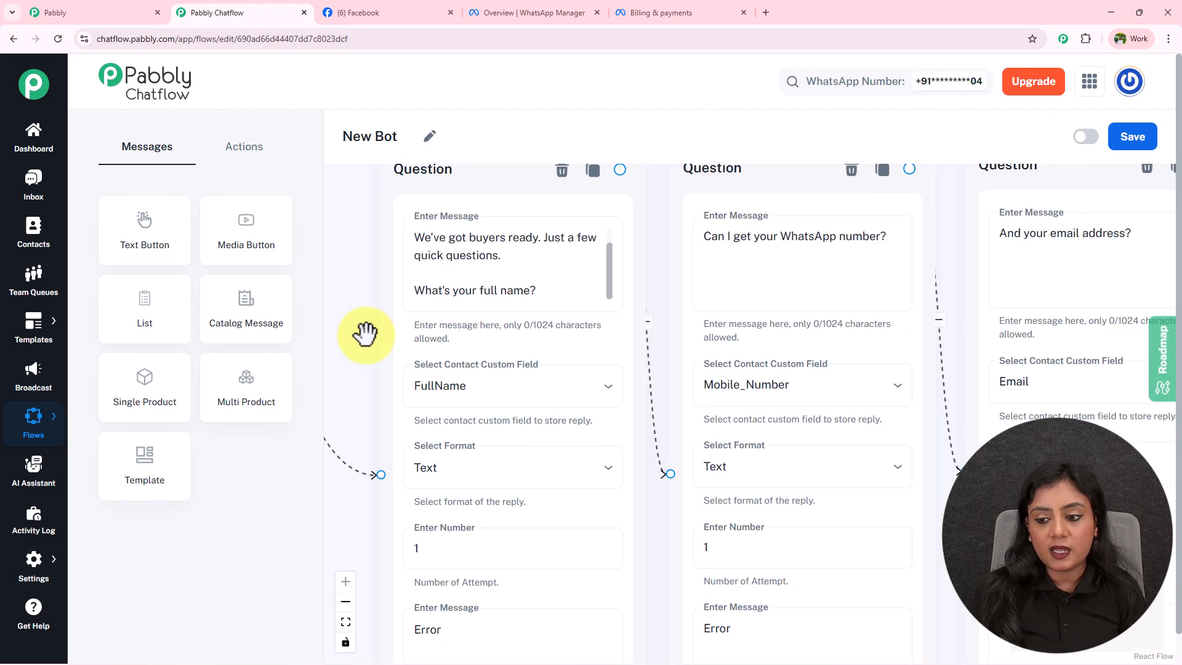
pyautogui.moveTo(992, 527); pyautogui.dragTo(562, 540)
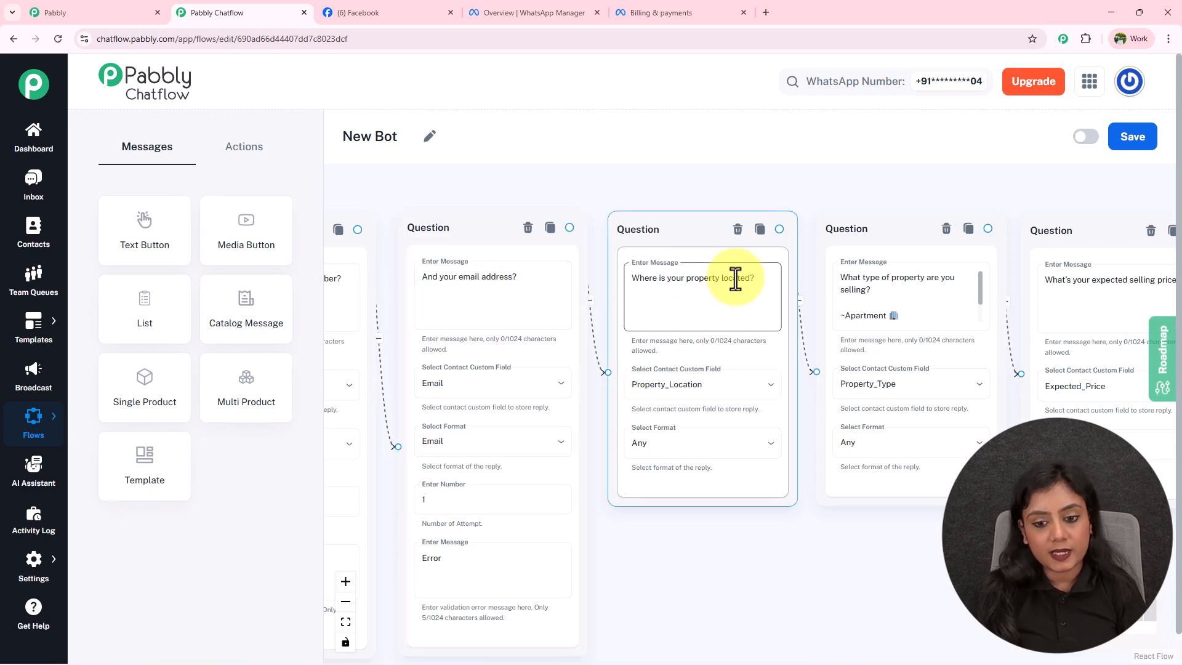
pyautogui.moveTo(795, 560); pyautogui.dragTo(659, 562)
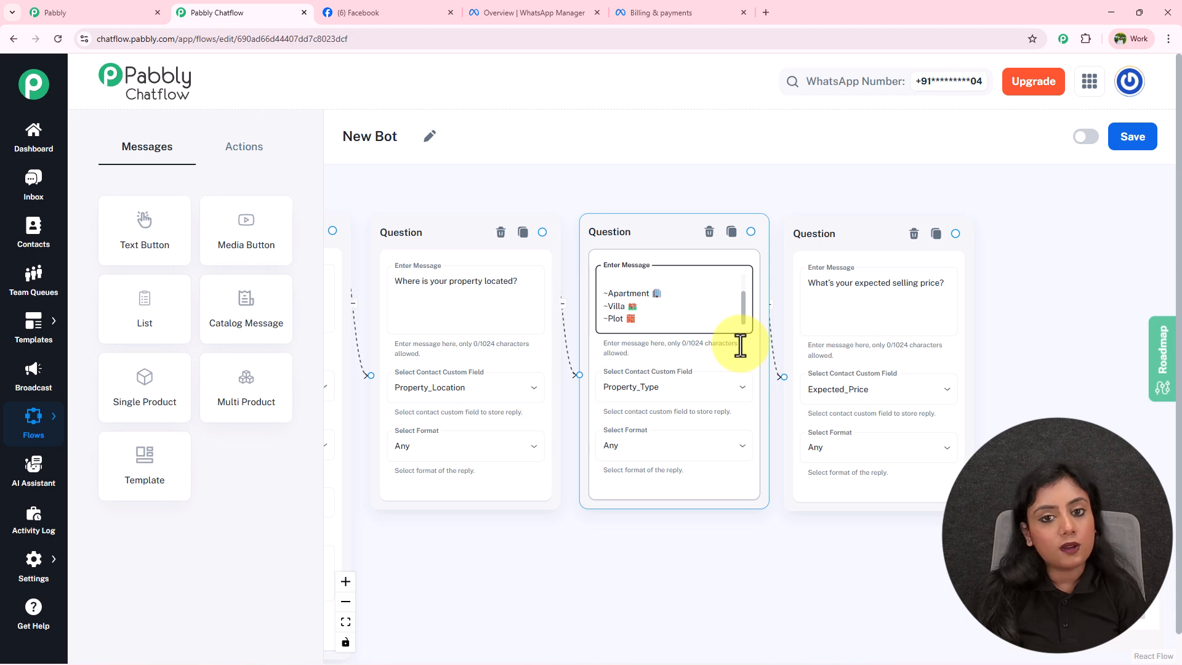
pyautogui.click(871, 361)
pyautogui.click(682, 323)
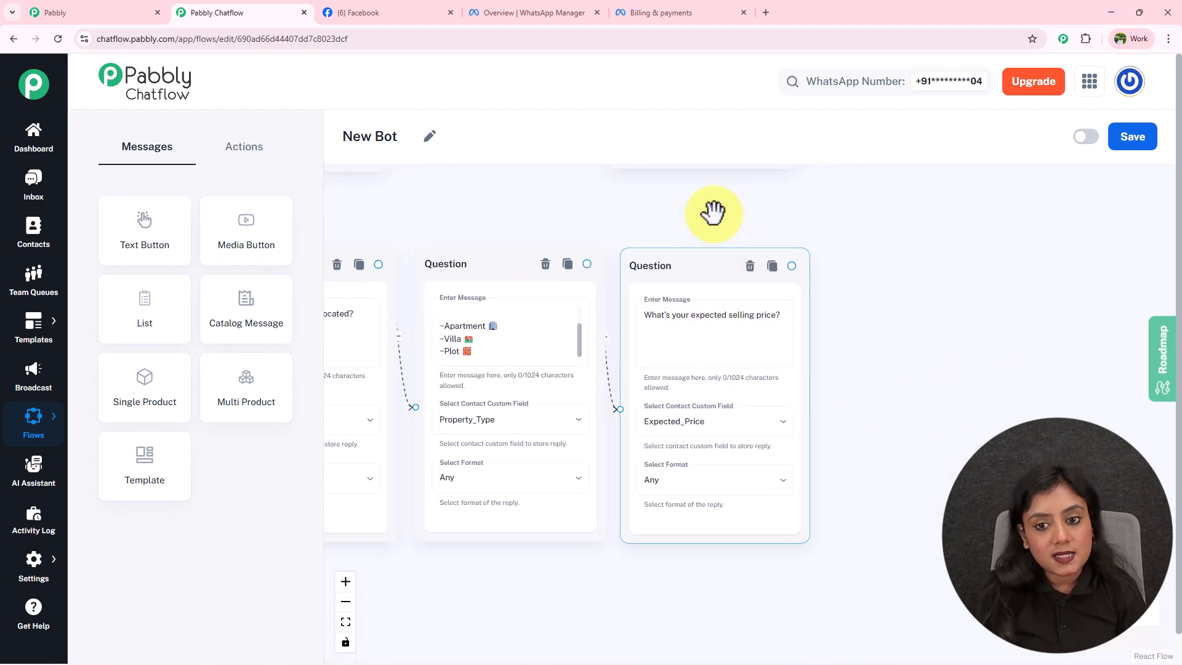
pyautogui.scroll(-5, 708, 201)
pyautogui.moveTo(794, 331); pyautogui.dragTo(833, 392)
pyautogui.scroll(-1, 842, 375)
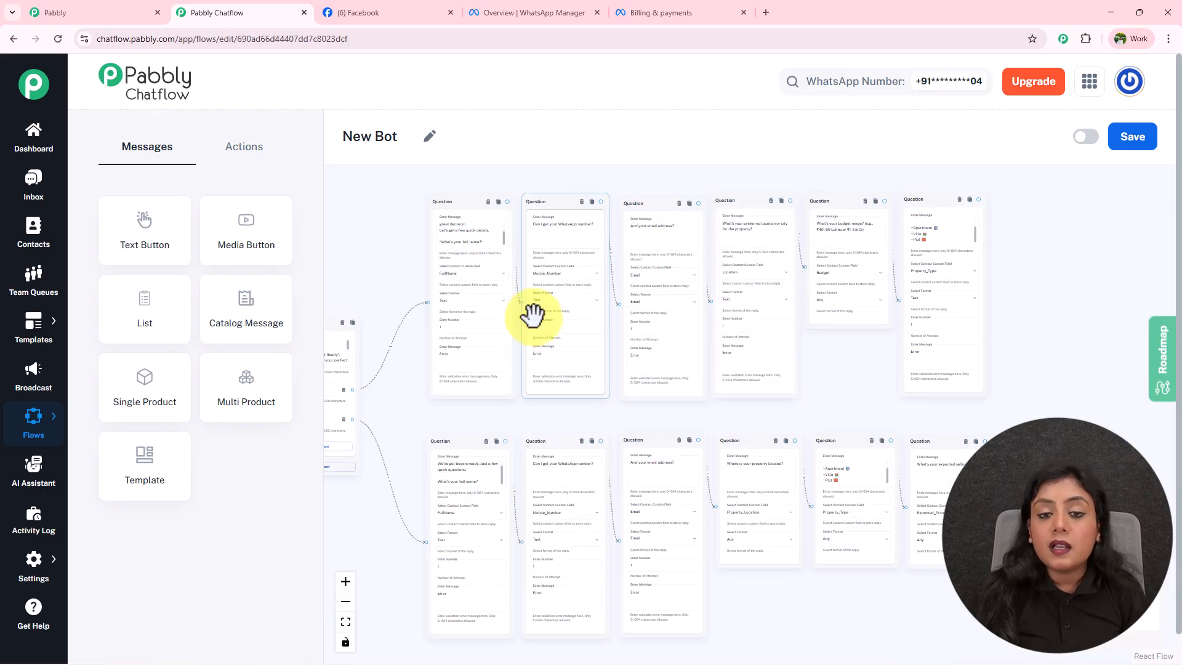
# Try out a List step with a section and an item, then delete it.
pyautogui.moveTo(395, 402); pyautogui.dragTo(639, 365)
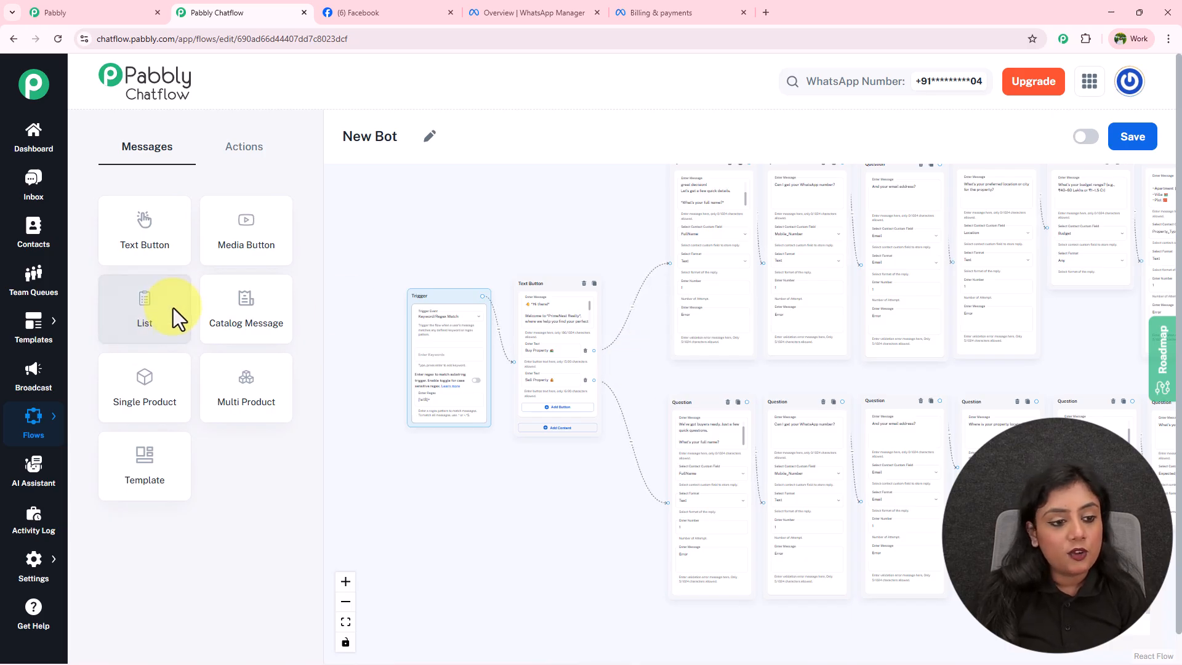
pyautogui.moveTo(145, 310); pyautogui.dragTo(626, 316)
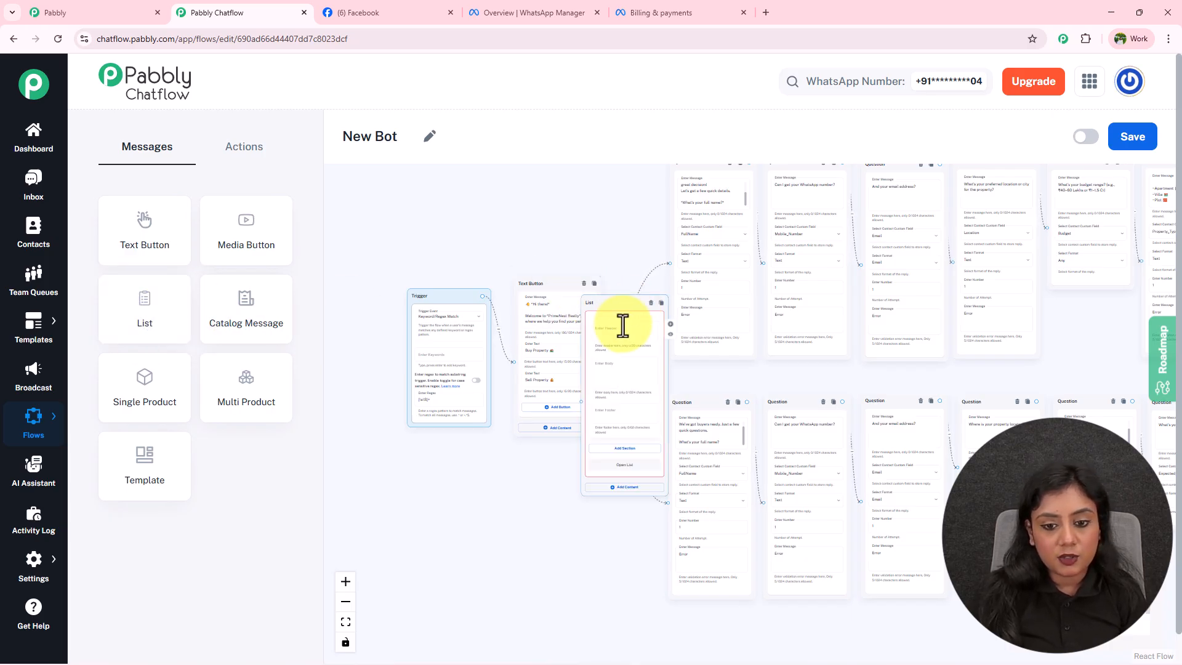
pyautogui.scroll(5, 614, 308)
pyautogui.moveTo(509, 617); pyautogui.dragTo(490, 324)
pyautogui.click(614, 333)
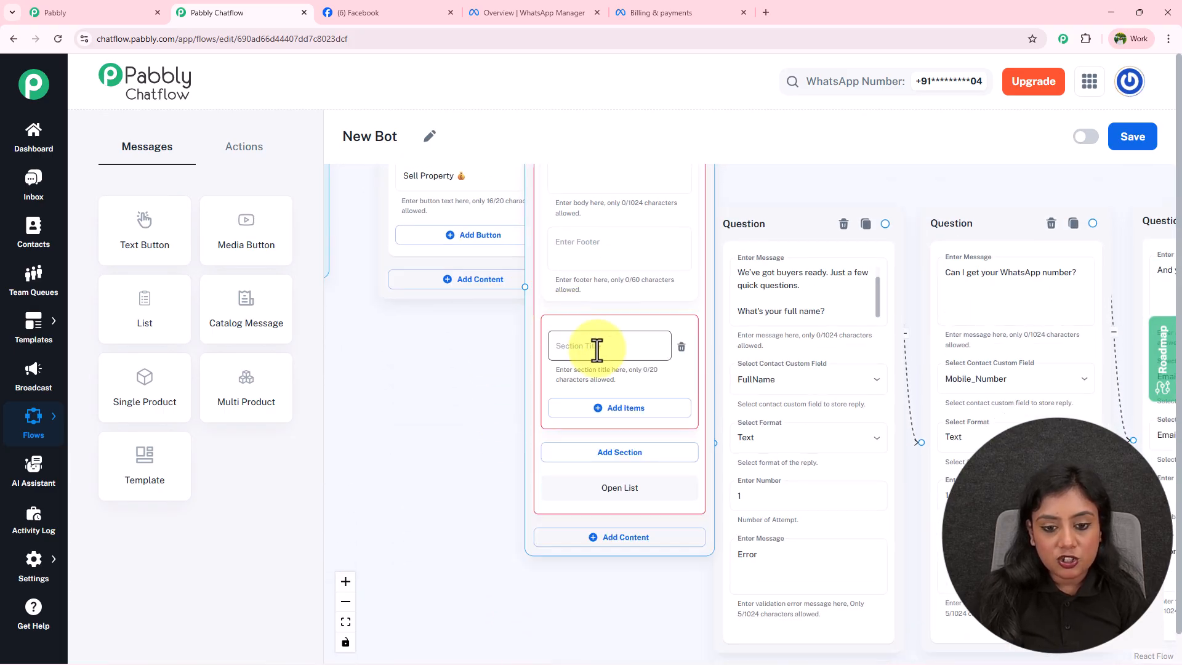
pyautogui.click(616, 409)
pyautogui.moveTo(440, 422); pyautogui.dragTo(430, 567)
pyautogui.scroll(2, 449, 563)
pyautogui.click(655, 212)
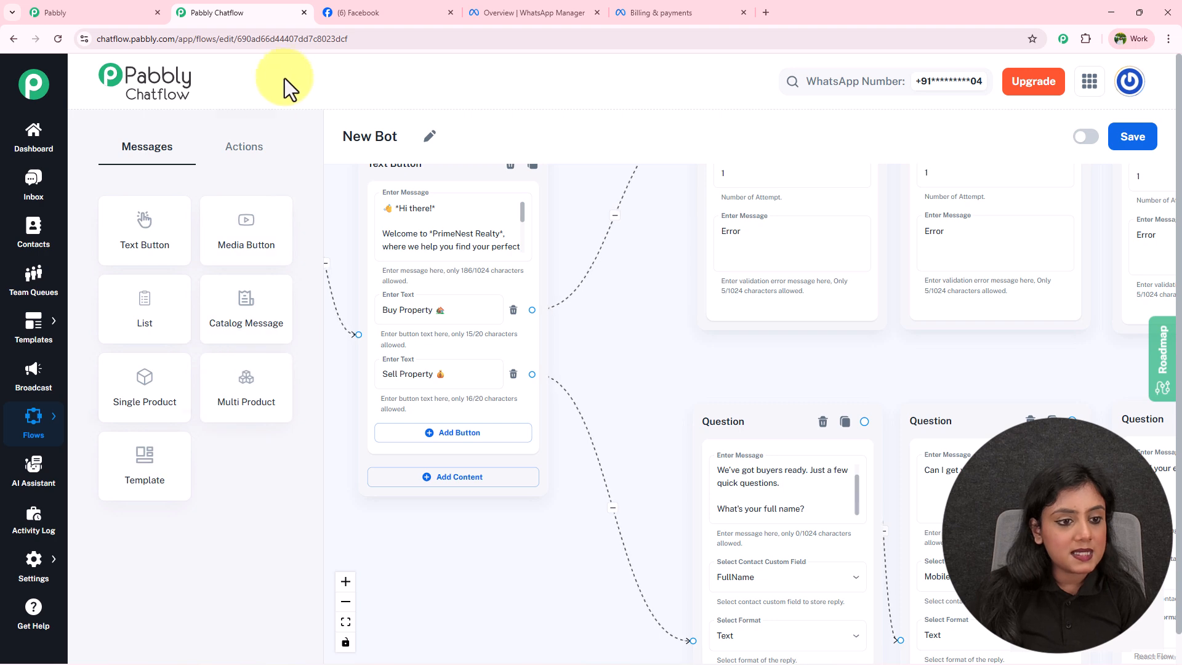
# Browse the action steps, then draw a connection out of the Property_Type question.
pyautogui.click(261, 153)
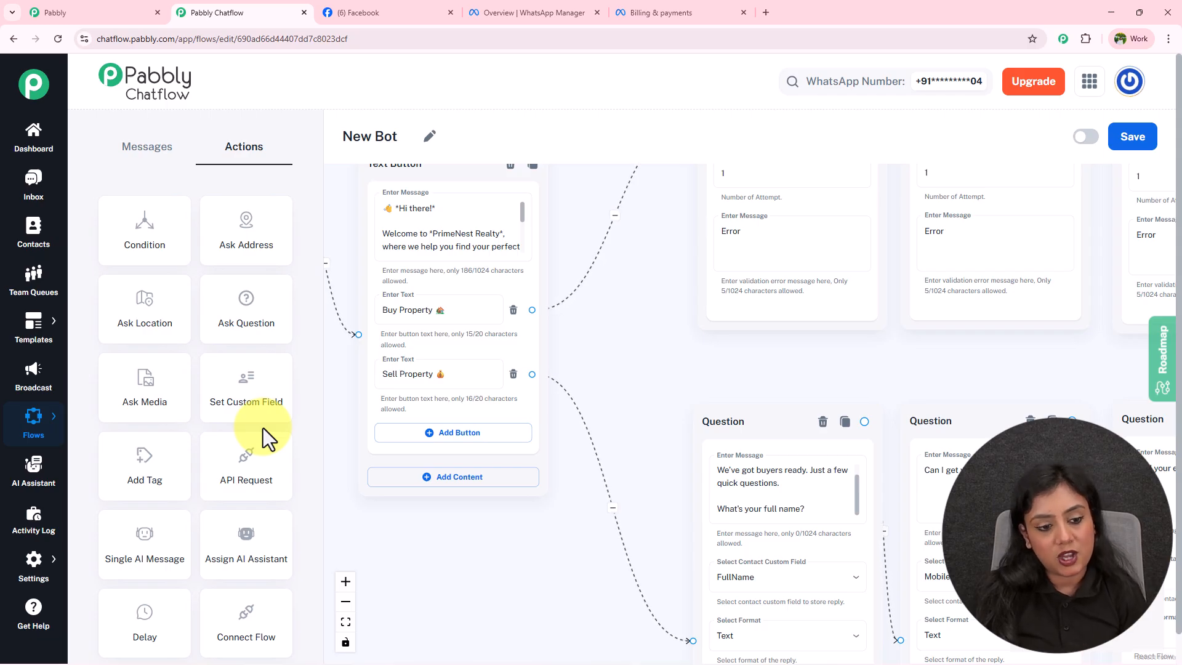
pyautogui.scroll(-1, 253, 481)
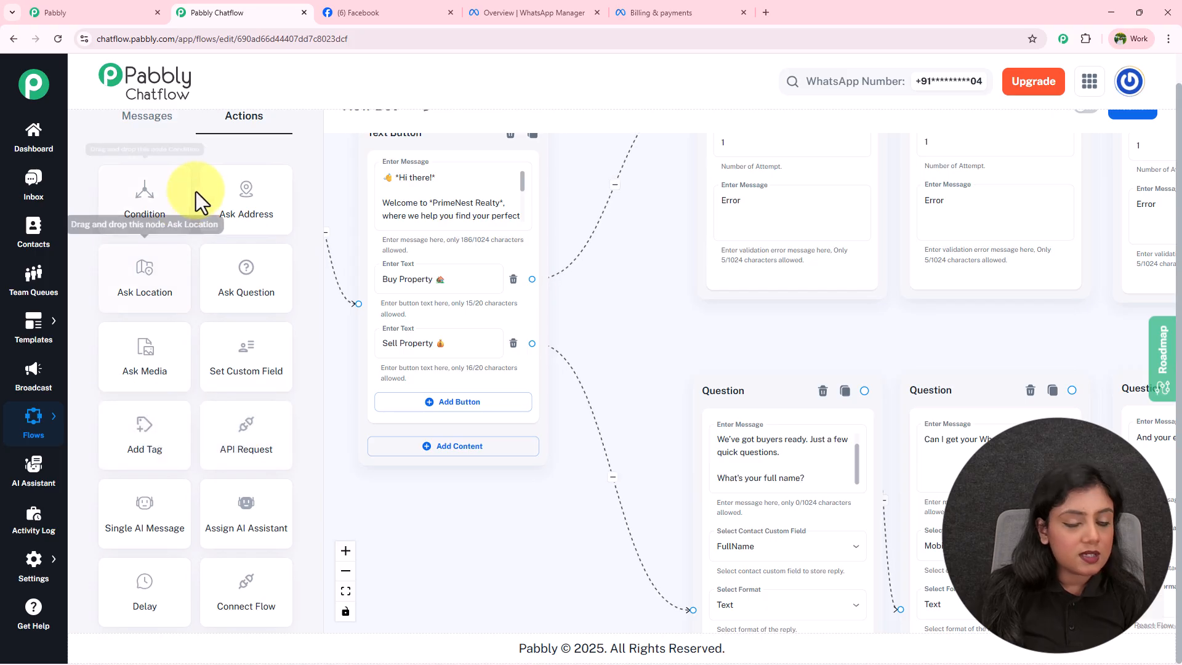
pyautogui.hscroll(10, 520, 351)
pyautogui.hscroll(7, 634, 396)
pyautogui.scroll(-5, 554, 468)
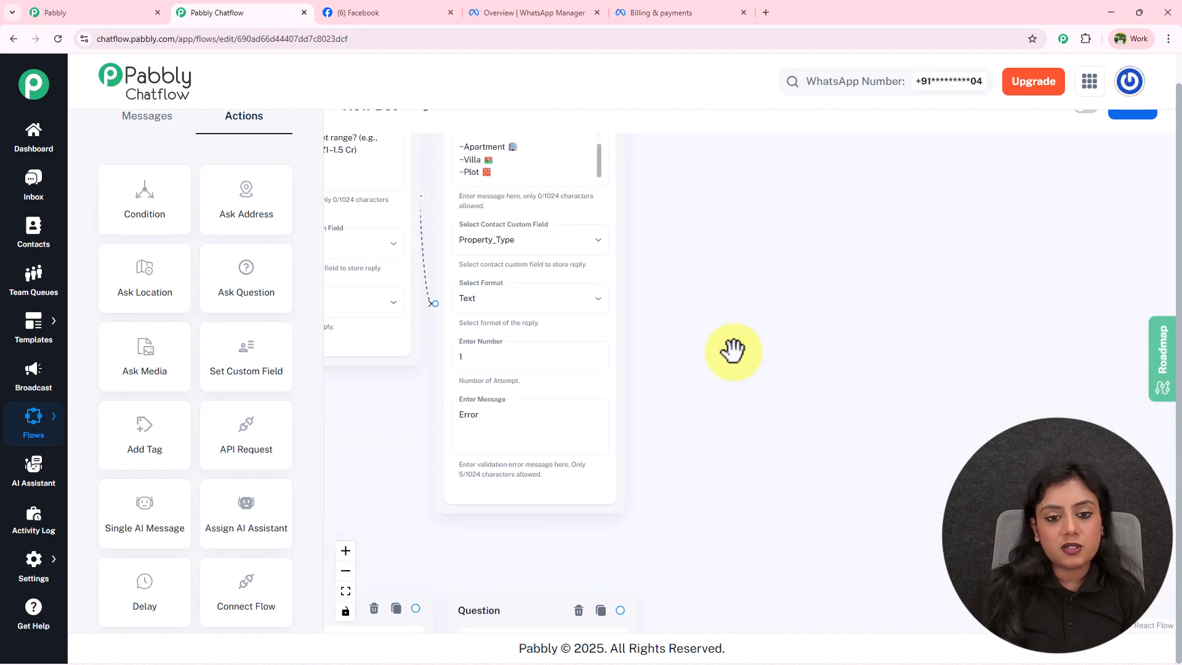
pyautogui.scroll(2, 732, 400)
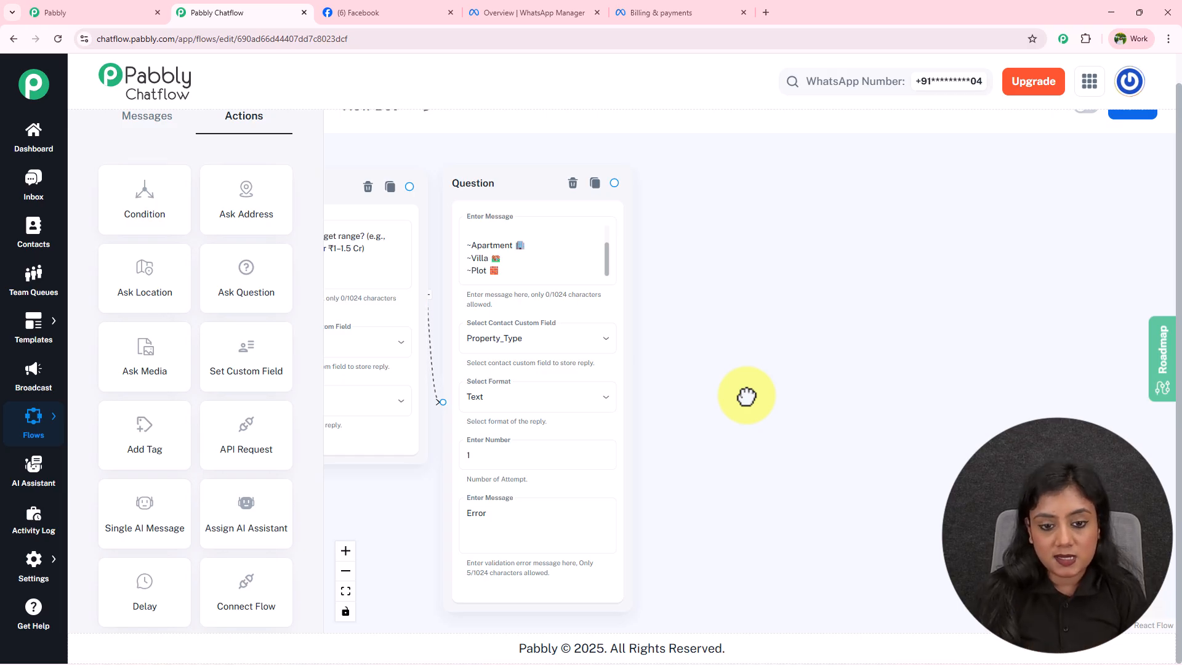
pyautogui.moveTo(614, 183); pyautogui.dragTo(785, 282)
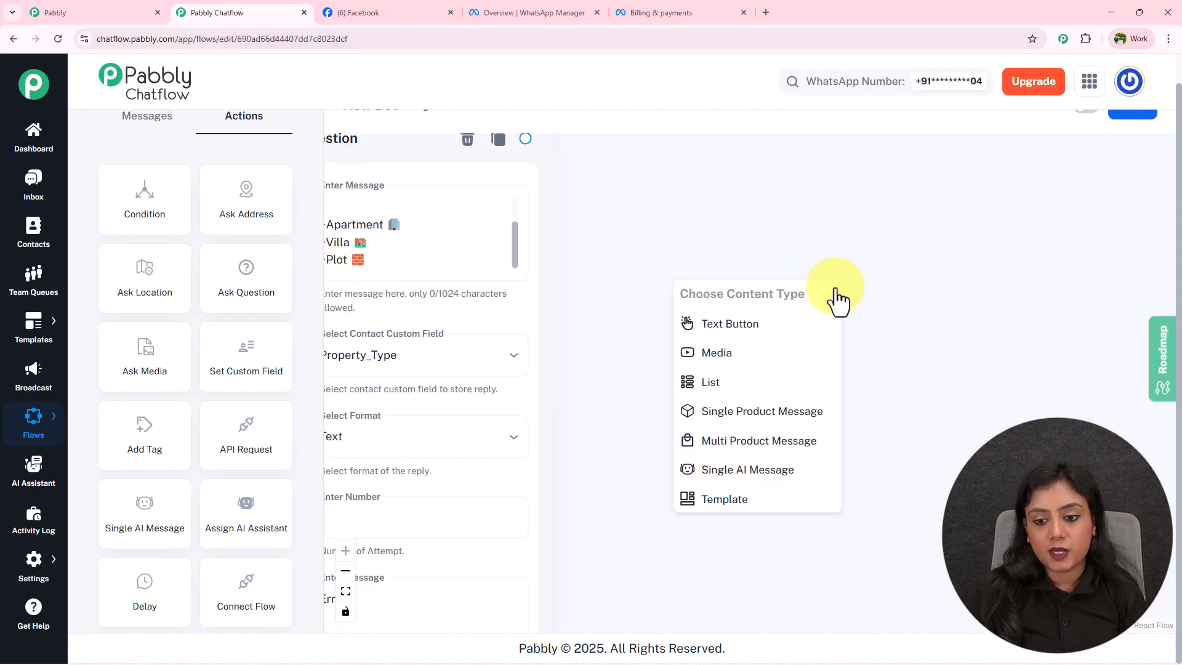
# Make the new step a Text Button thanking $FullName and promising property options in $Location.
pyautogui.click(763, 325)
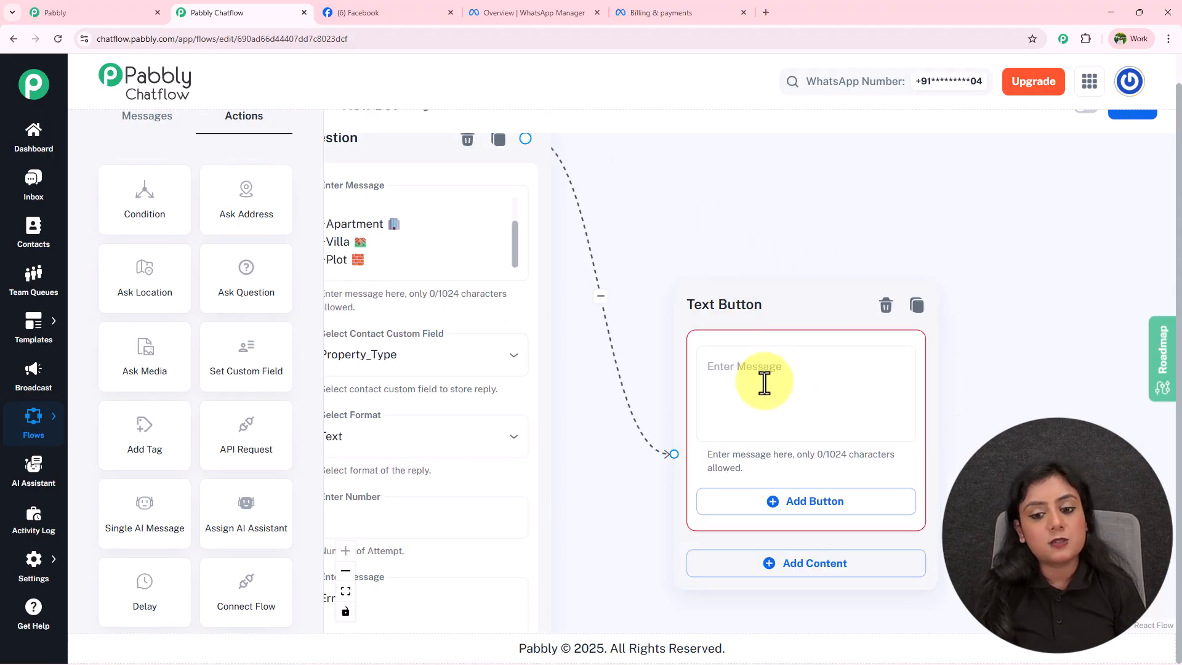
pyautogui.click(789, 382)
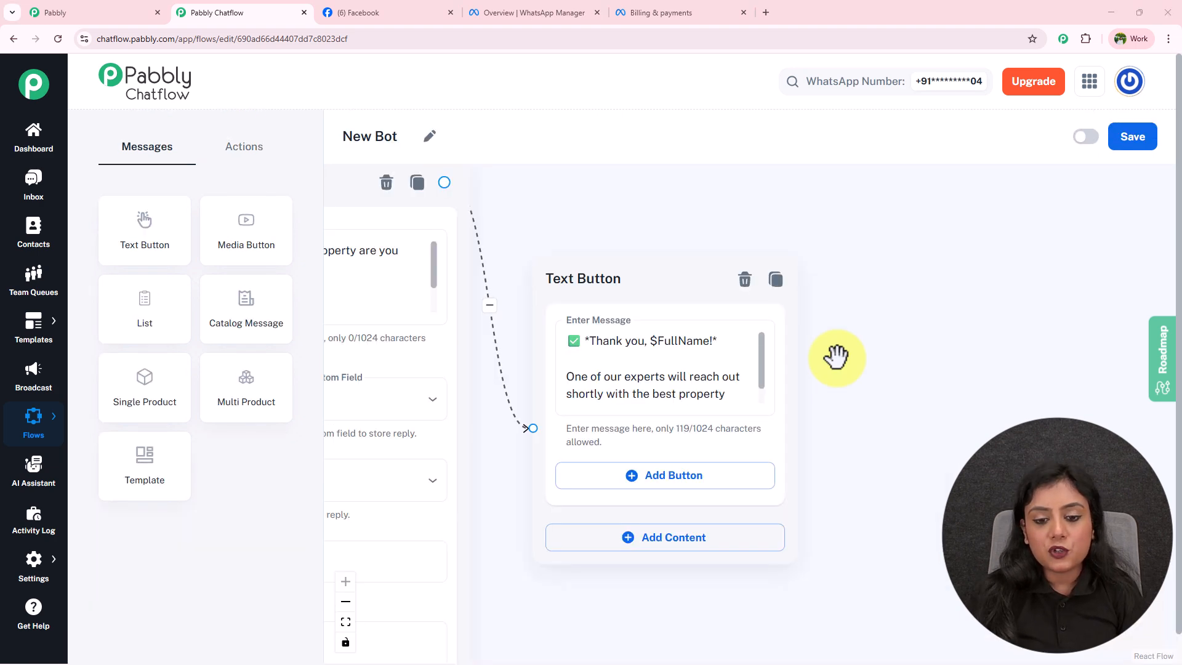
pyautogui.scroll(-3, 884, 462)
pyautogui.moveTo(884, 520); pyautogui.dragTo(862, 112)
pyautogui.moveTo(804, 253); pyautogui.dragTo(734, 546)
pyautogui.scroll(2, 811, 312)
pyautogui.scroll(1, 811, 312)
pyautogui.moveTo(808, 284); pyautogui.dragTo(818, 387)
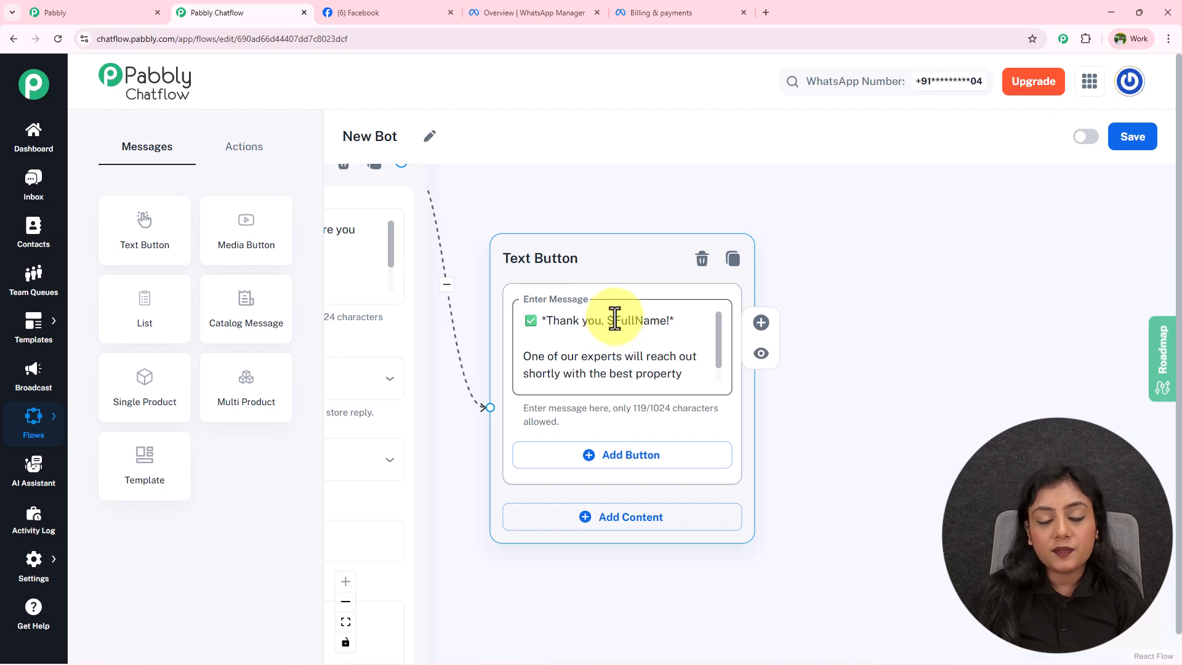
pyautogui.doubleClick(664, 320)
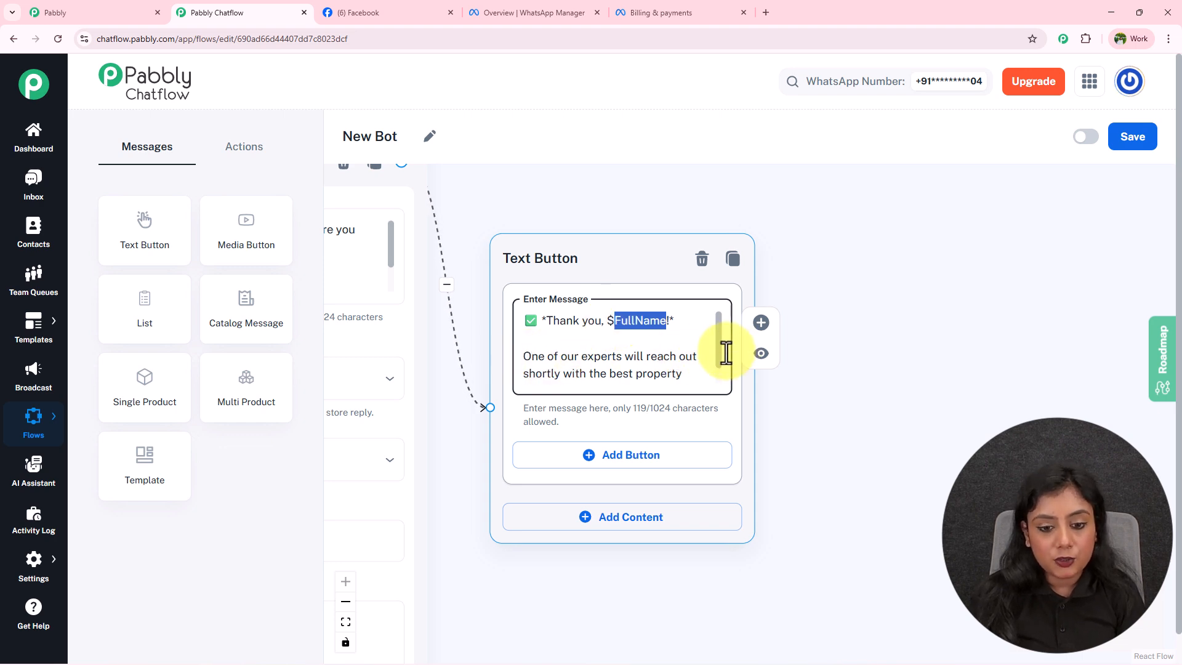
pyautogui.scroll(-1, 718, 357)
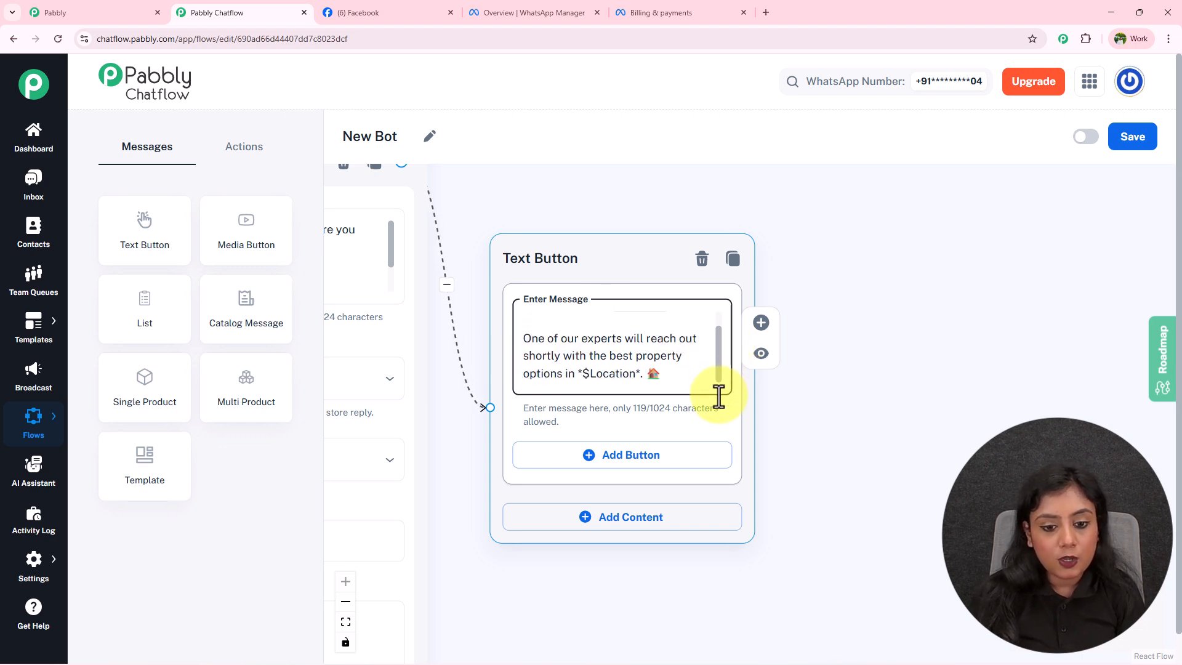
# Insert '$' before FullName in the seller thank-you message so it greets $FullName.
pyautogui.moveTo(834, 428); pyautogui.dragTo(1156, 430)
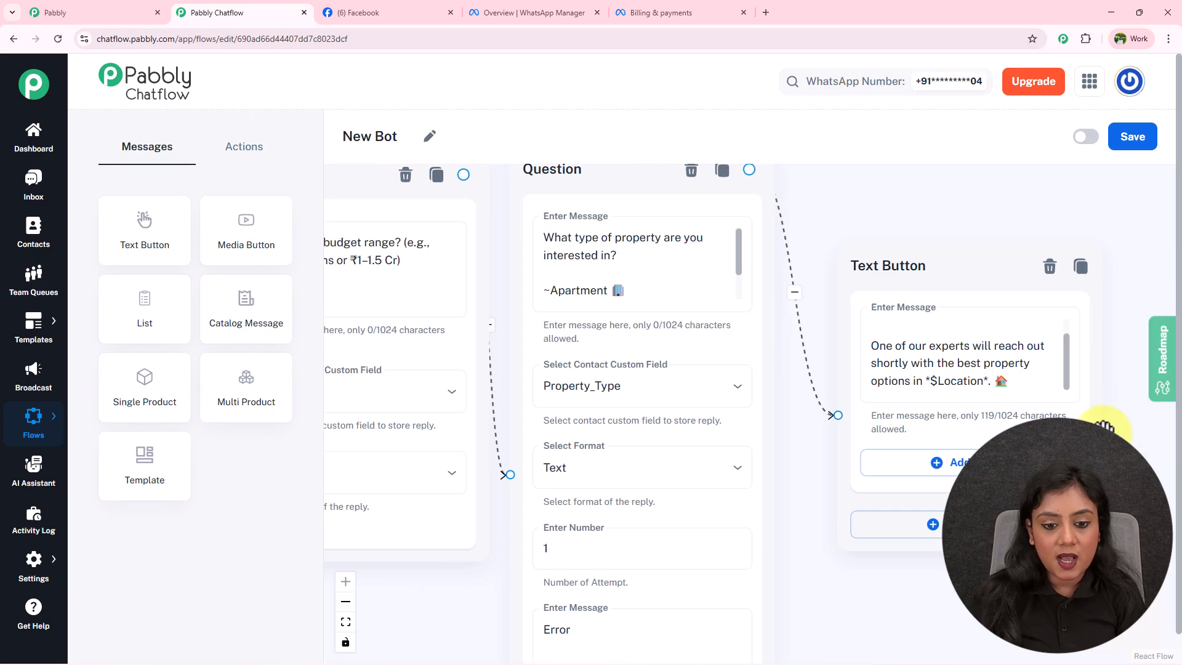
pyautogui.moveTo(833, 581); pyautogui.dragTo(1088, 585)
pyautogui.moveTo(585, 612); pyautogui.dragTo(439, 543)
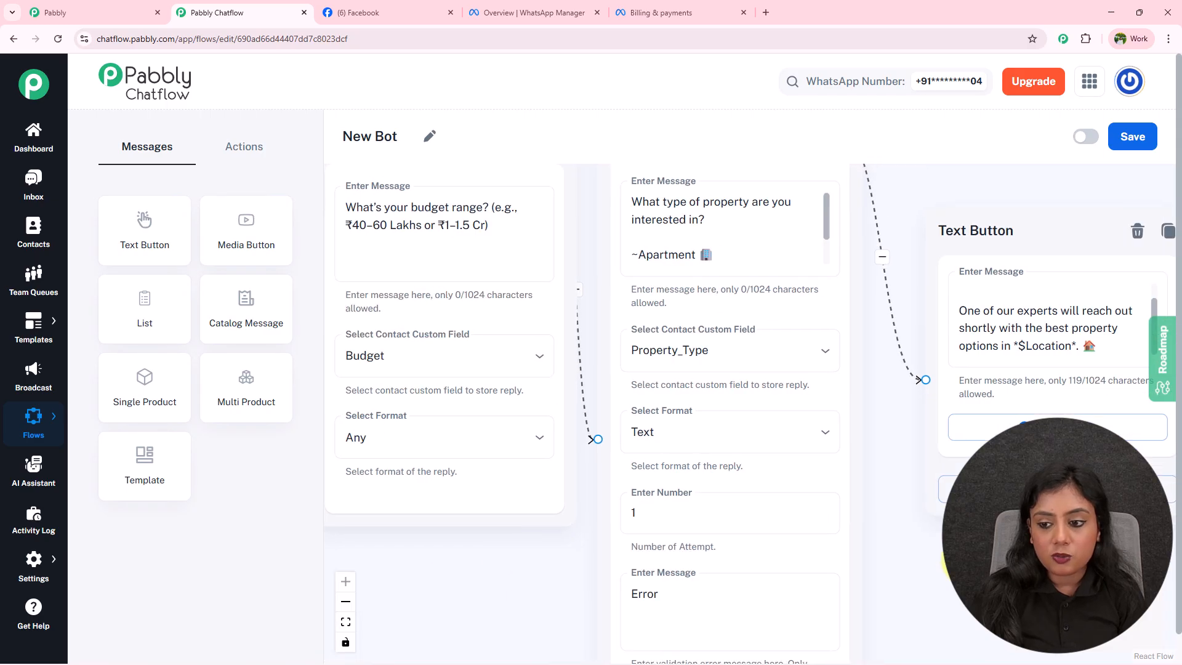
pyautogui.moveTo(999, 555); pyautogui.dragTo(738, 558)
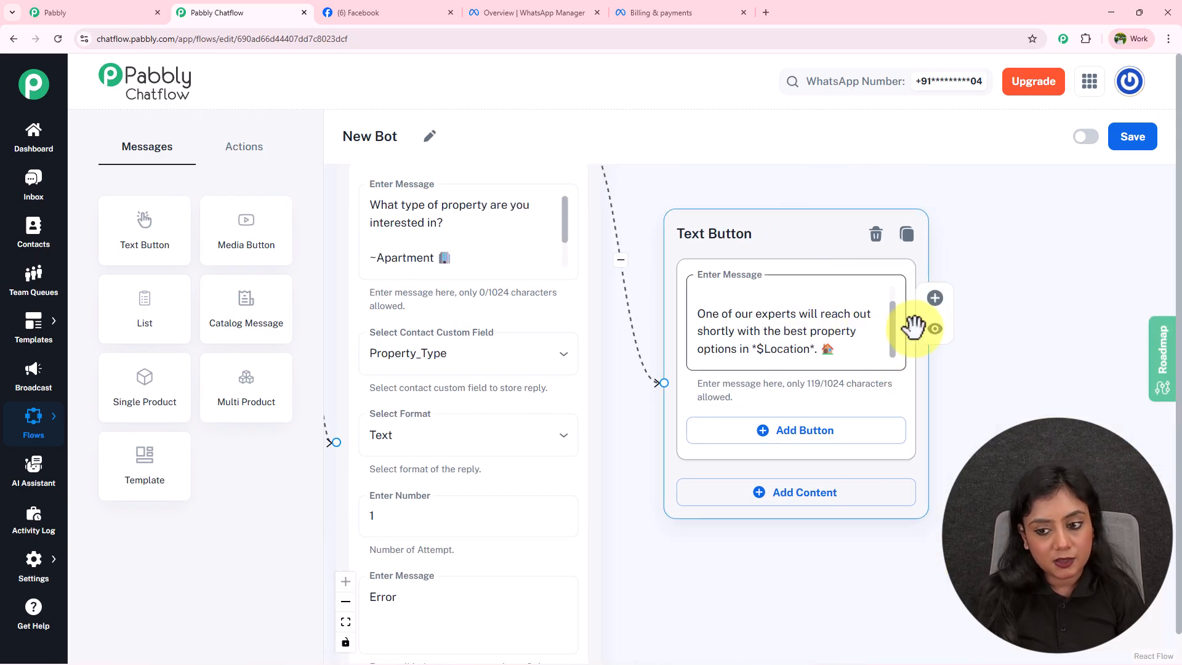
pyautogui.scroll(2, 894, 334)
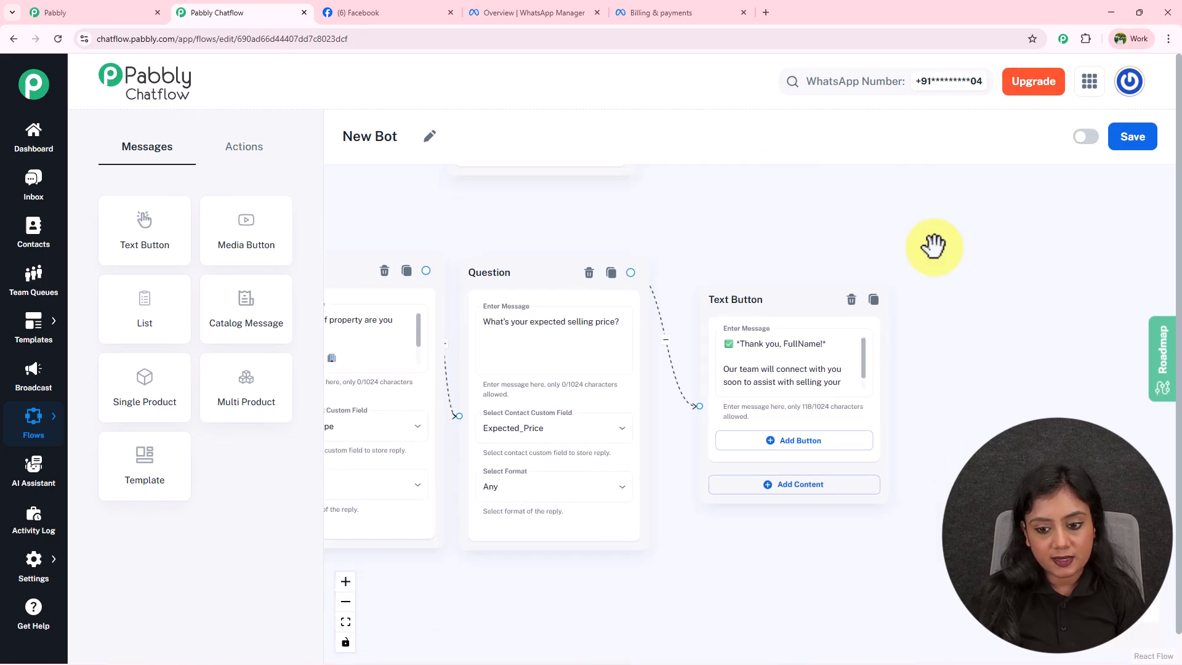
pyautogui.scroll(-2, 961, 231)
pyautogui.scroll(3, 971, 227)
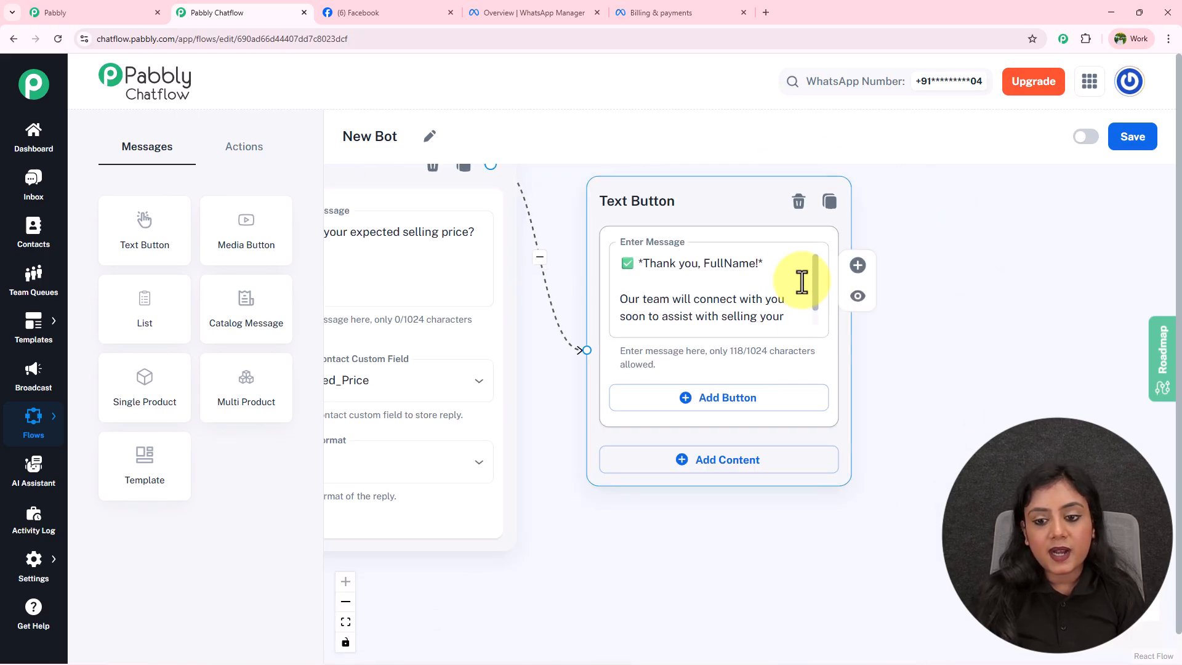
pyautogui.click(705, 268)
pyautogui.write('$')
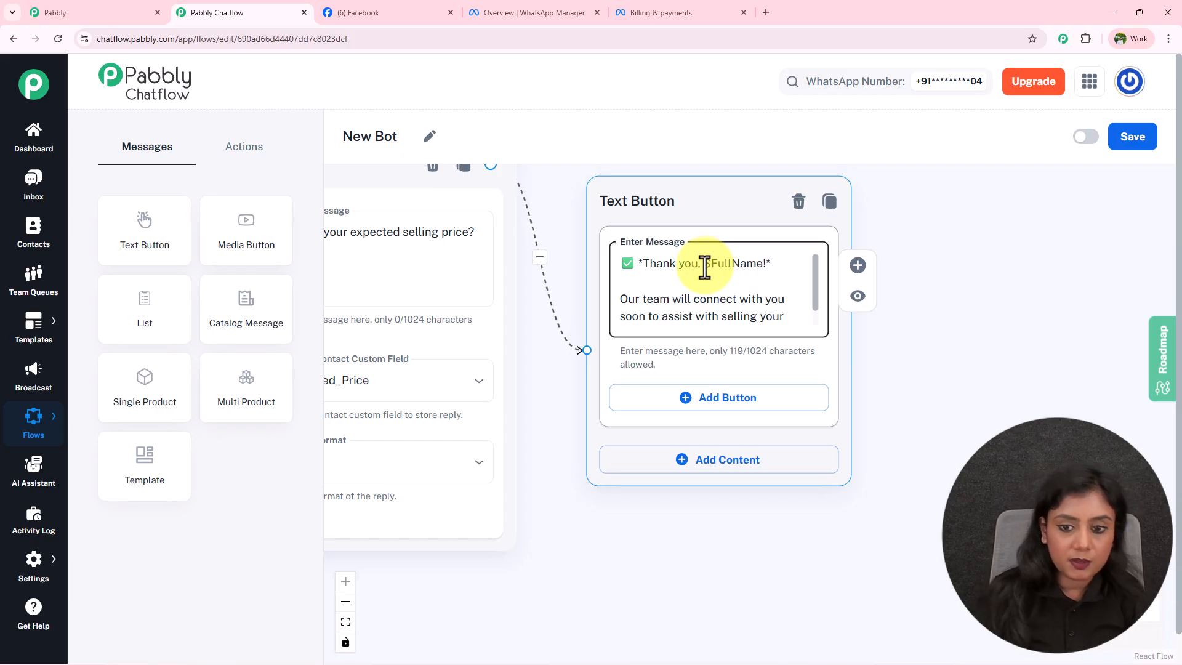
pyautogui.scroll(-1, 811, 302)
pyautogui.scroll(-1, 812, 301)
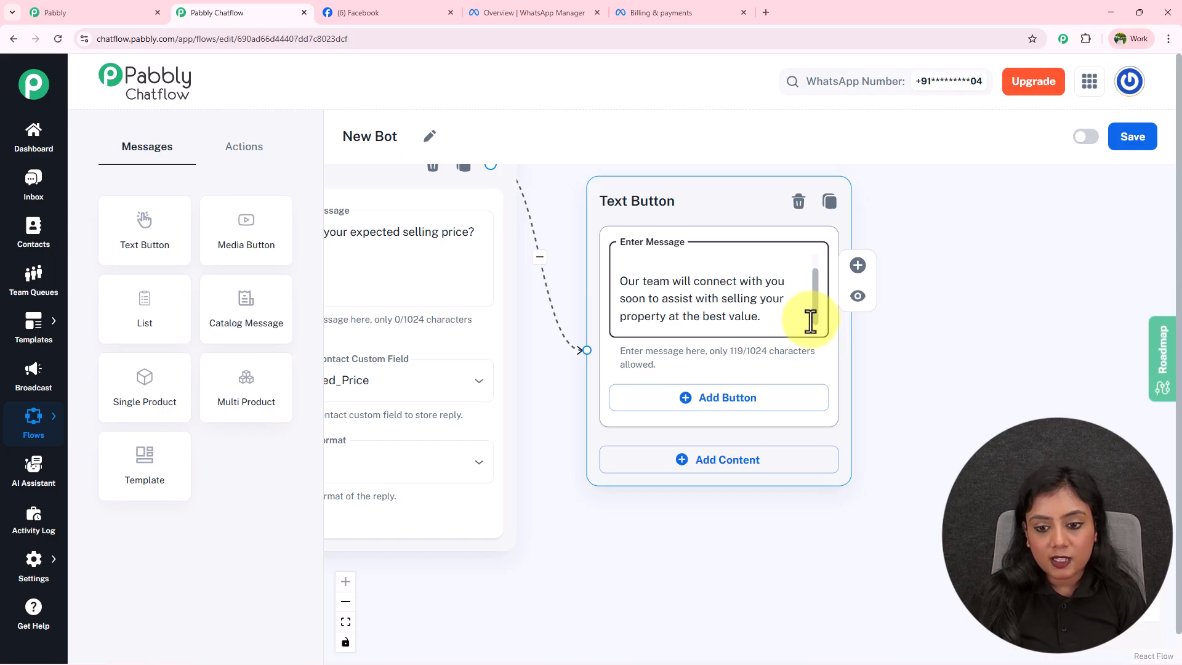
pyautogui.scroll(-6, 918, 391)
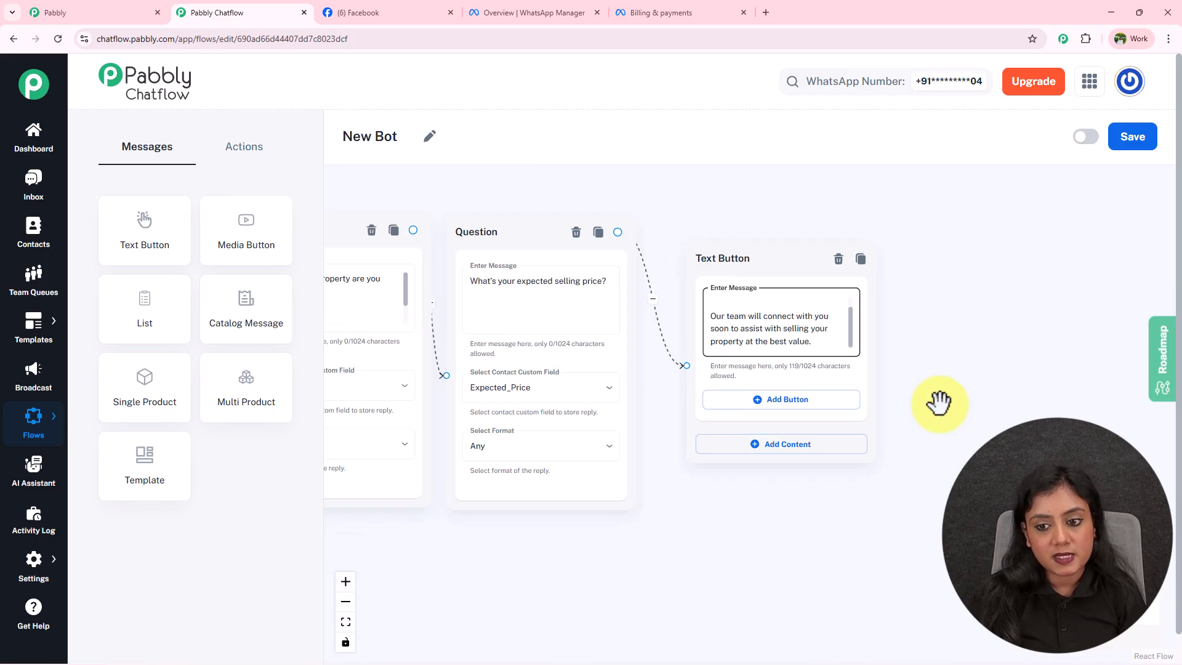
pyautogui.scroll(-4, 955, 370)
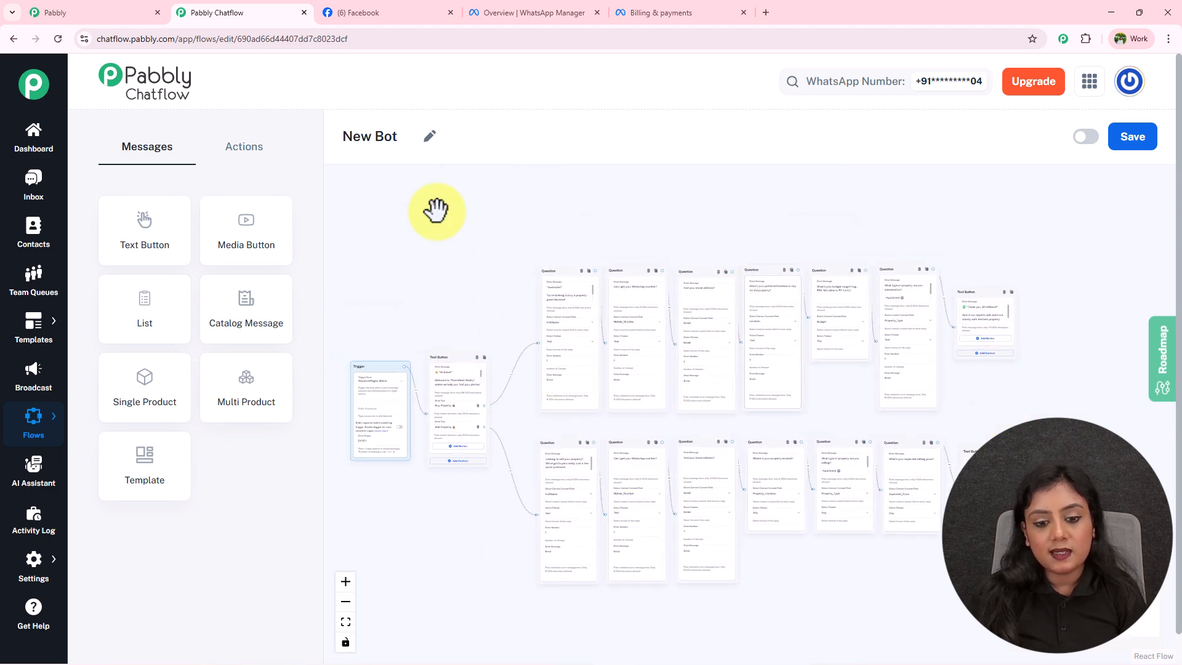
# Switch the New Bot flow to Active and save it until 'Flow updated successfully' appears.
pyautogui.moveTo(1049, 394); pyautogui.dragTo(1074, 386)
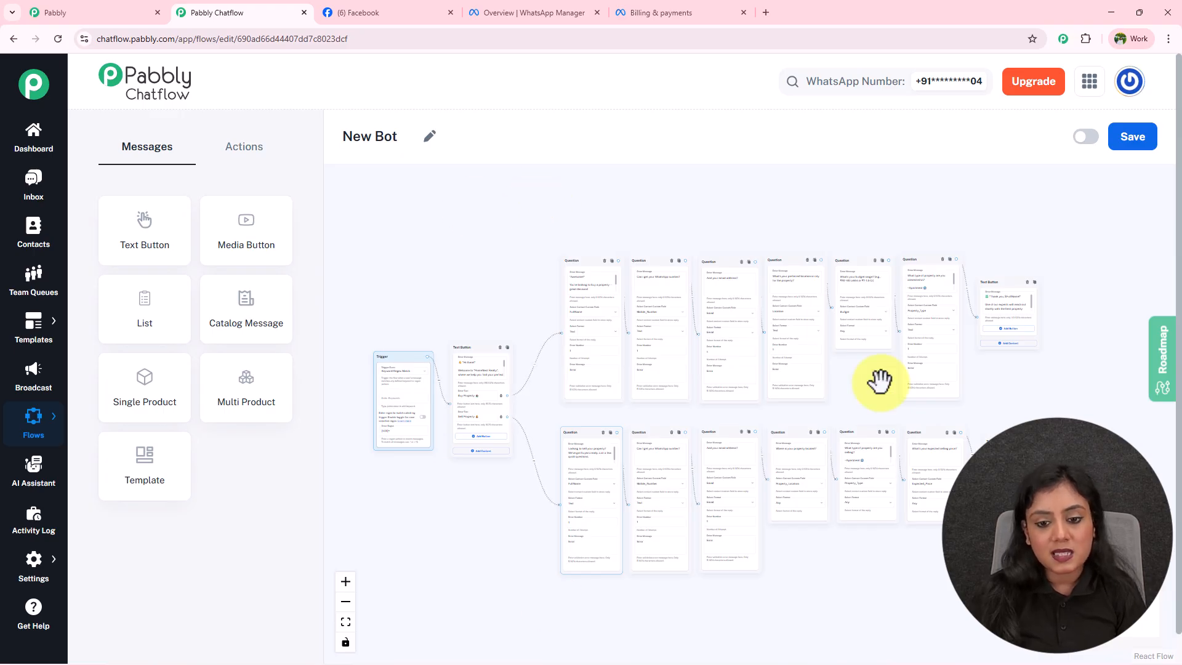
pyautogui.click(1086, 137)
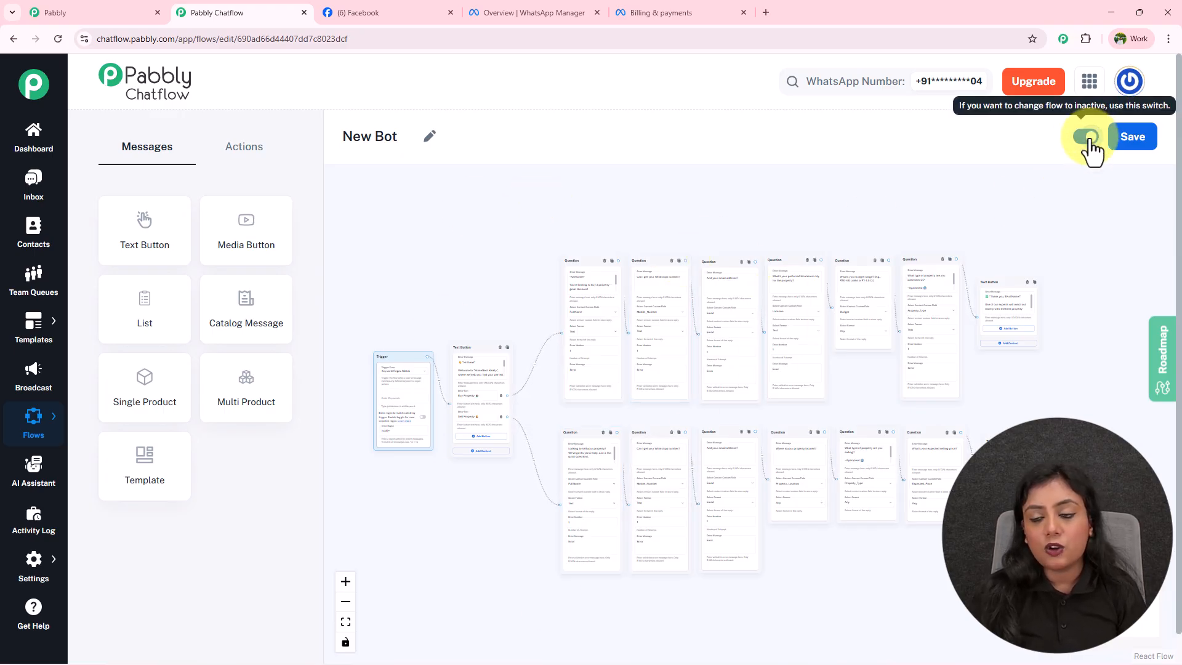
pyautogui.click(1137, 147)
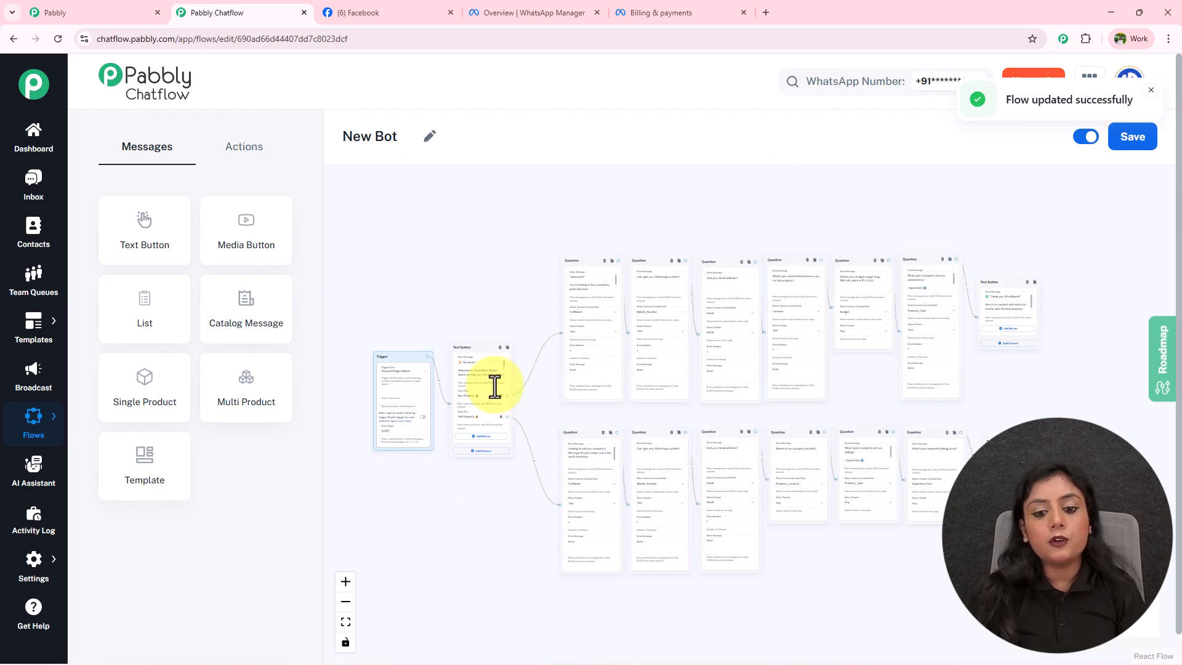
pyautogui.moveTo(616, 217); pyautogui.dragTo(614, 198)
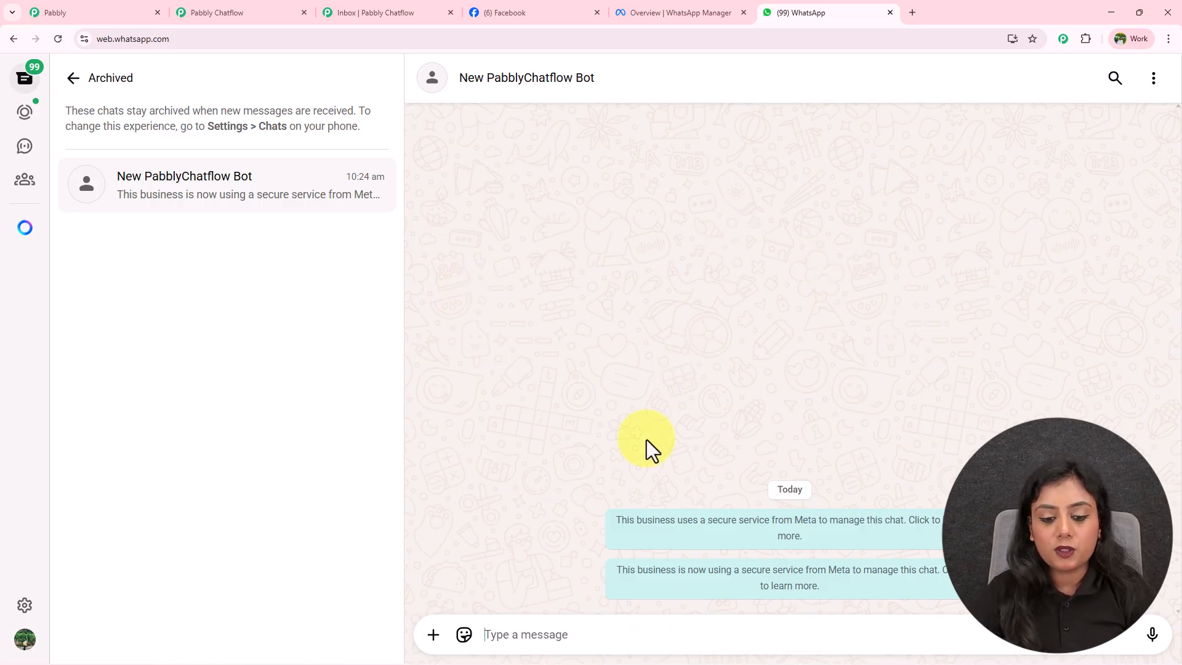
# Send 'Hello' to the New PabblyChatflow Bot and pick Sell Property from its welcome message.
pyautogui.write('H')
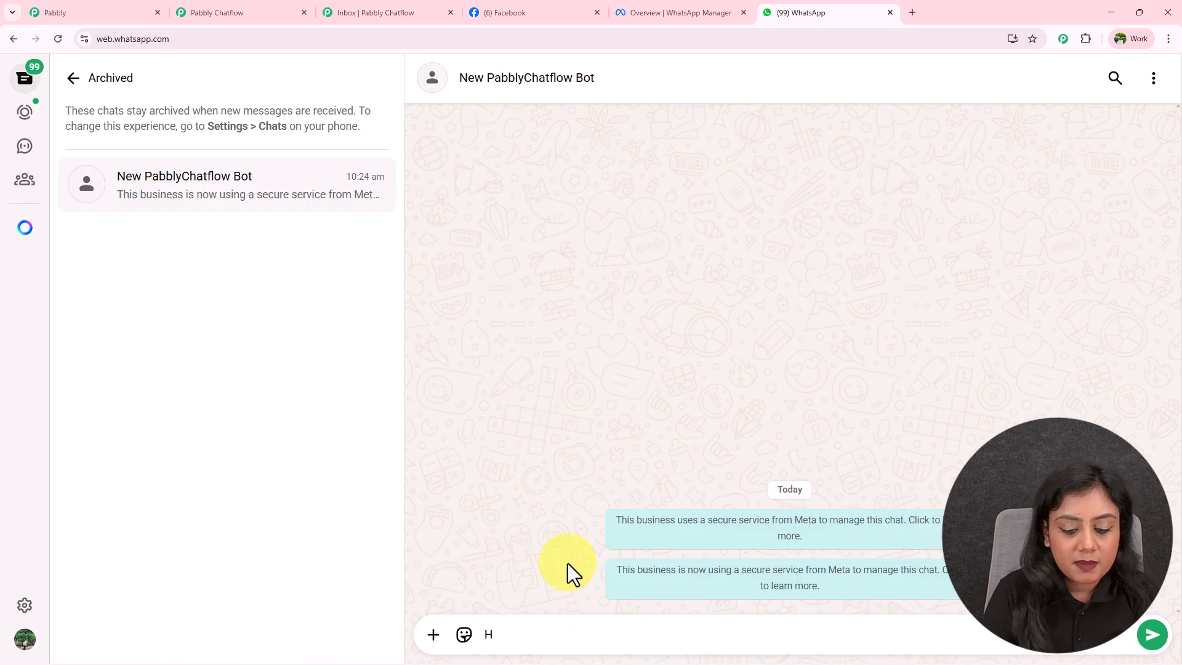
pyautogui.write('ello')
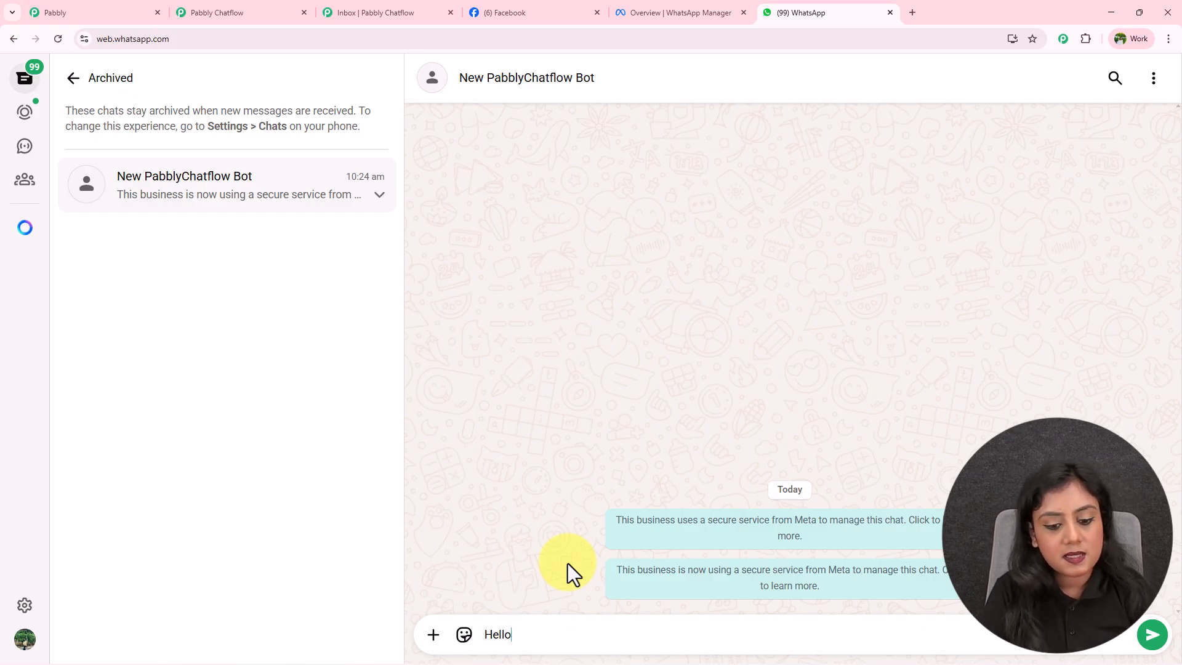
pyautogui.press('Return')
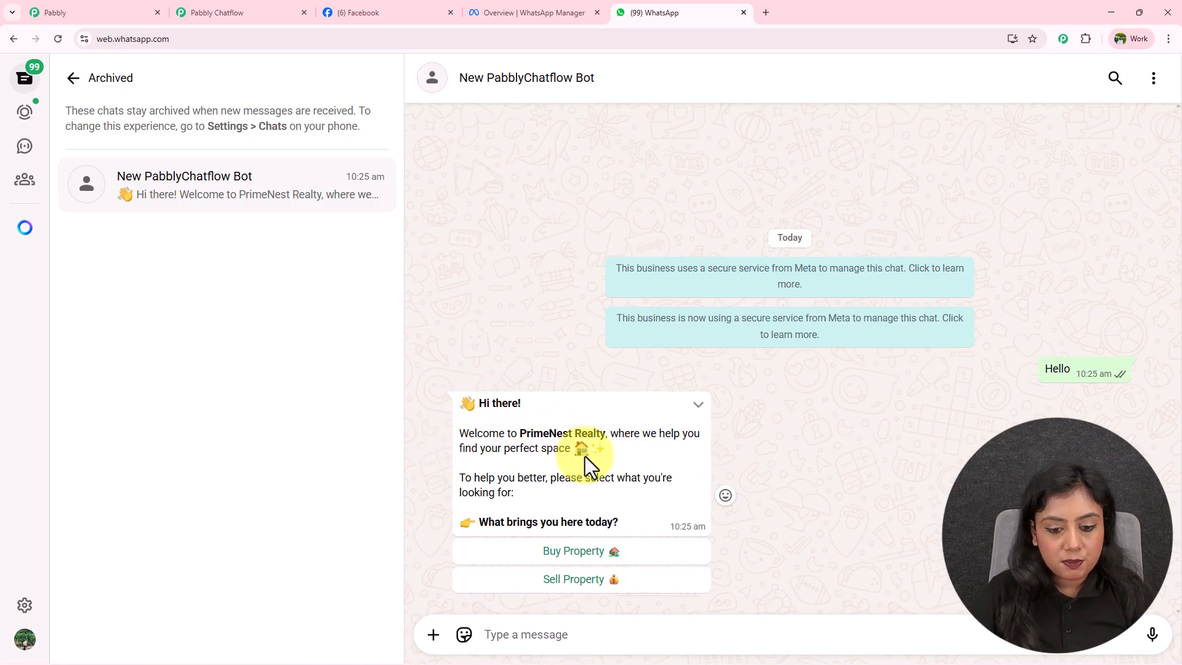
pyautogui.click(578, 582)
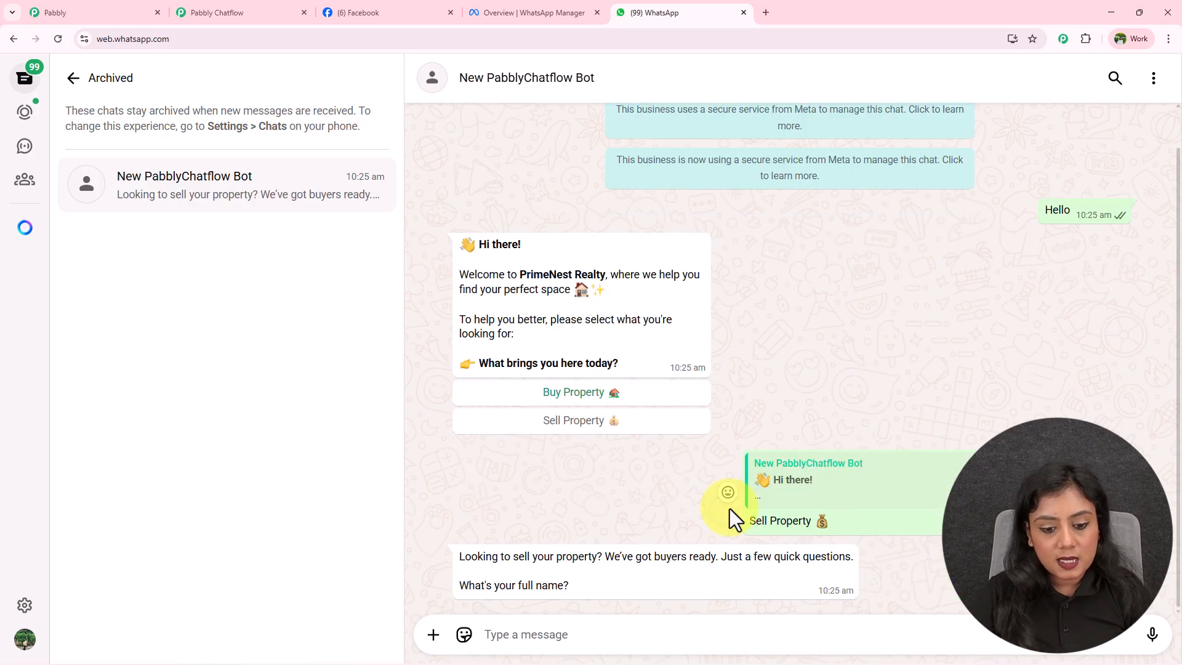
# Reply to the bot with the seller's full name, phone number and e-mail address.
pyautogui.click(511, 632)
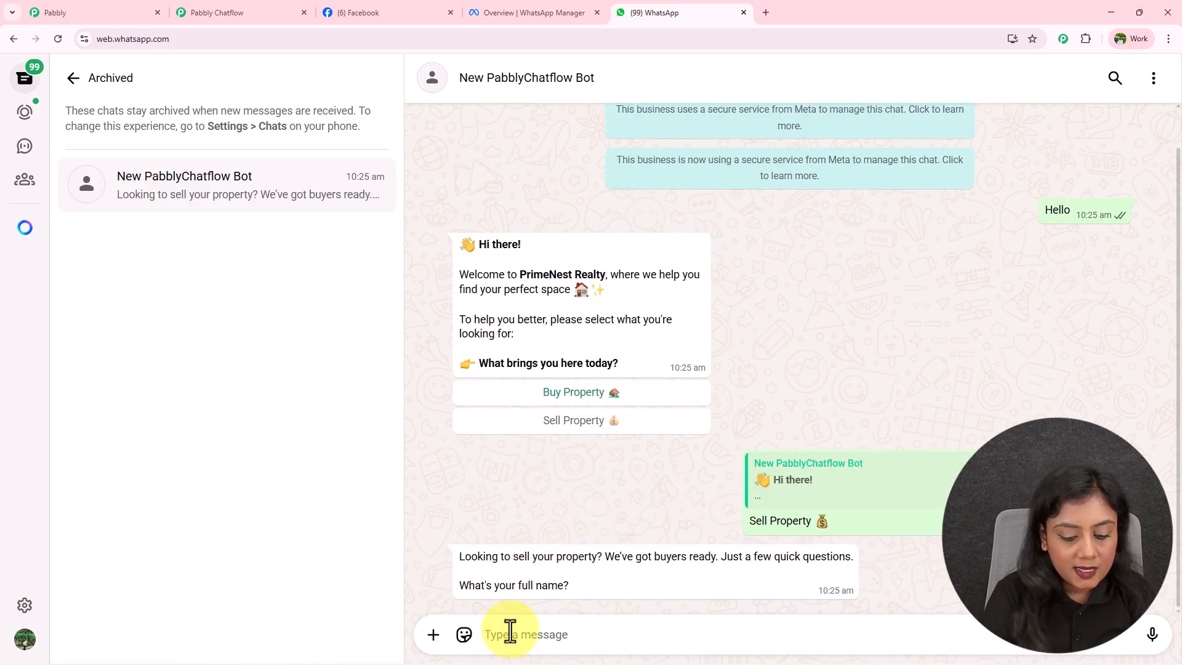
pyautogui.write('Test Name')
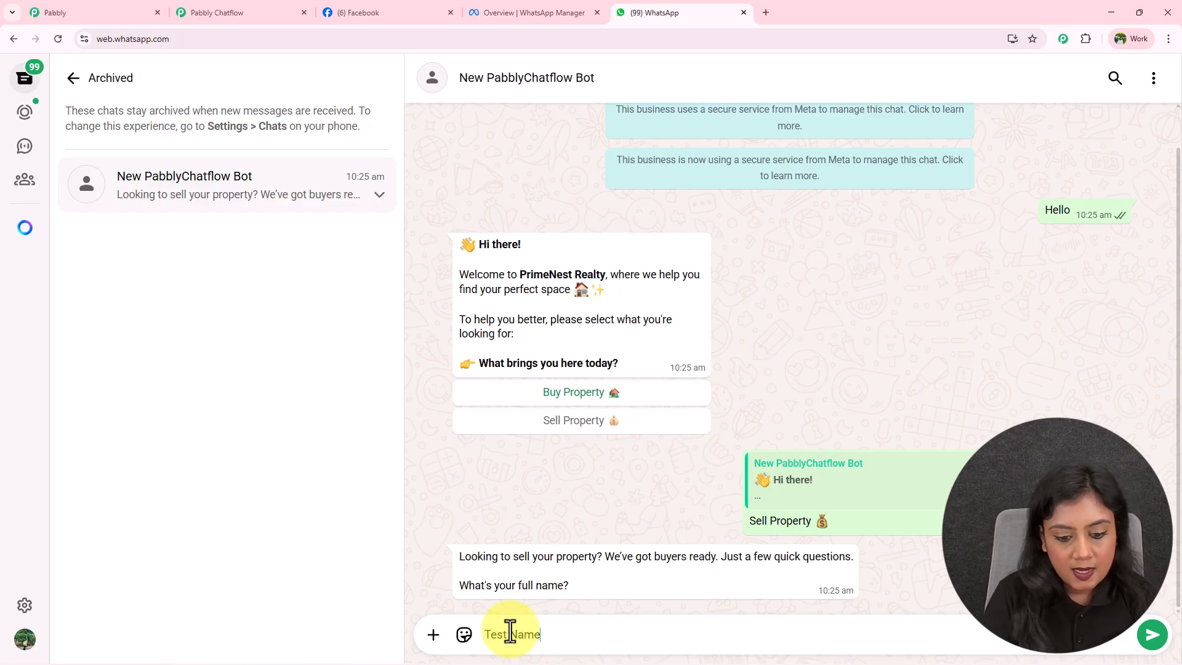
pyautogui.press('Return')
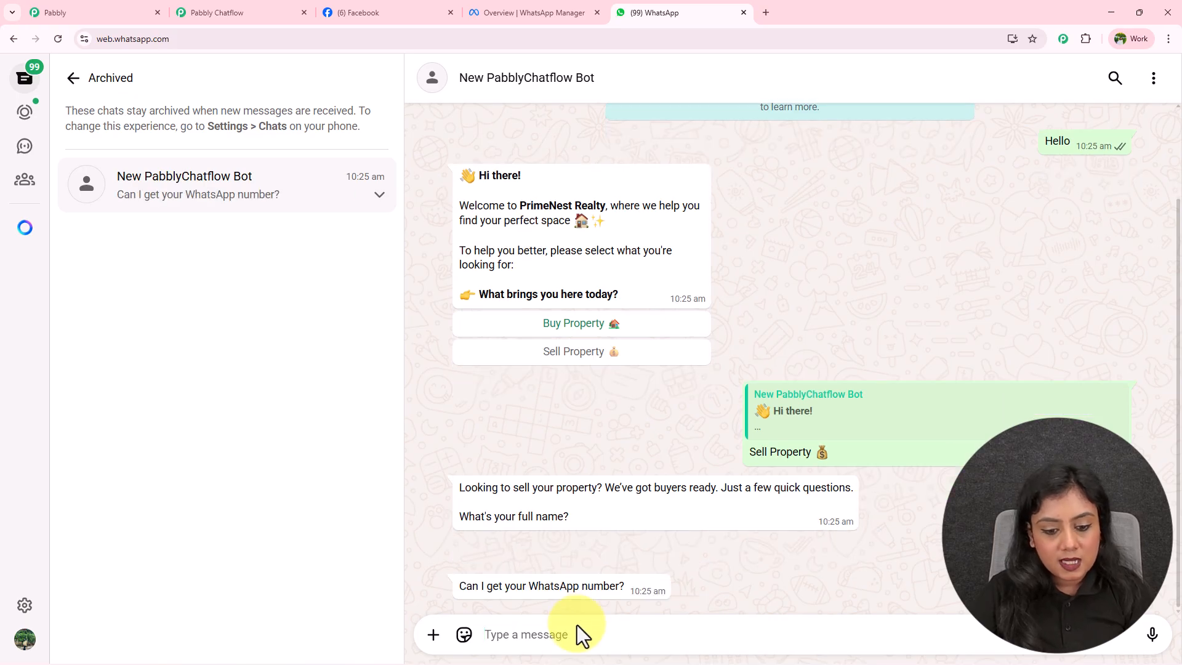
pyautogui.write('+9177777')
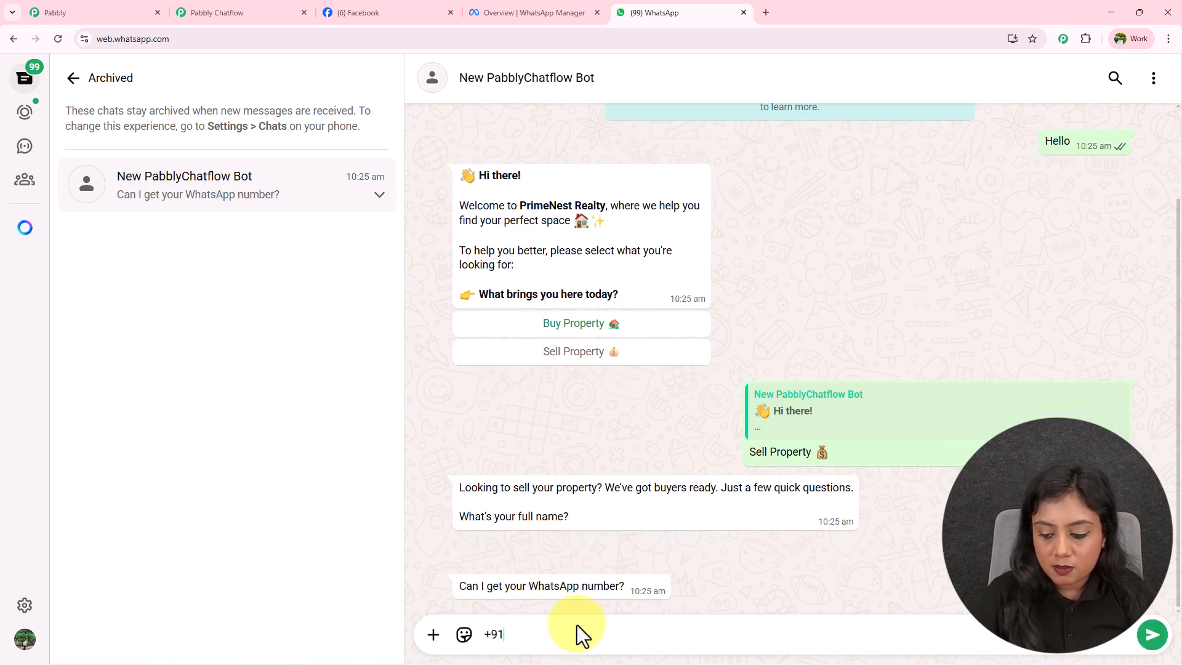
pyautogui.write('7')
pyautogui.press('Return')
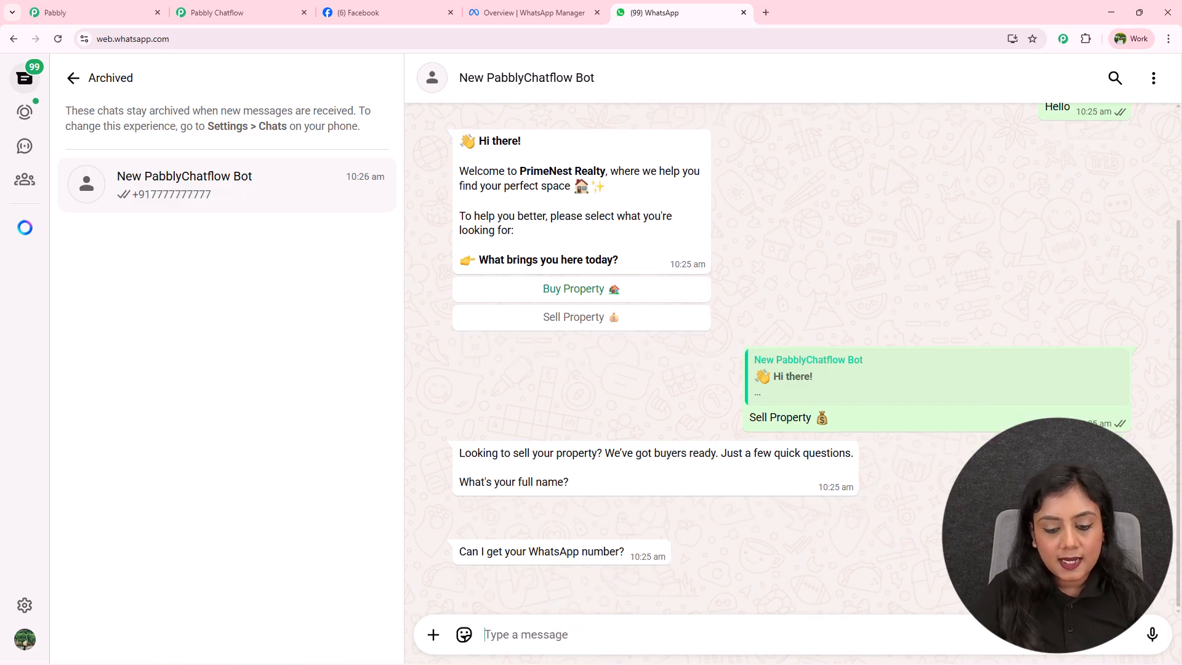
pyautogui.write('et')
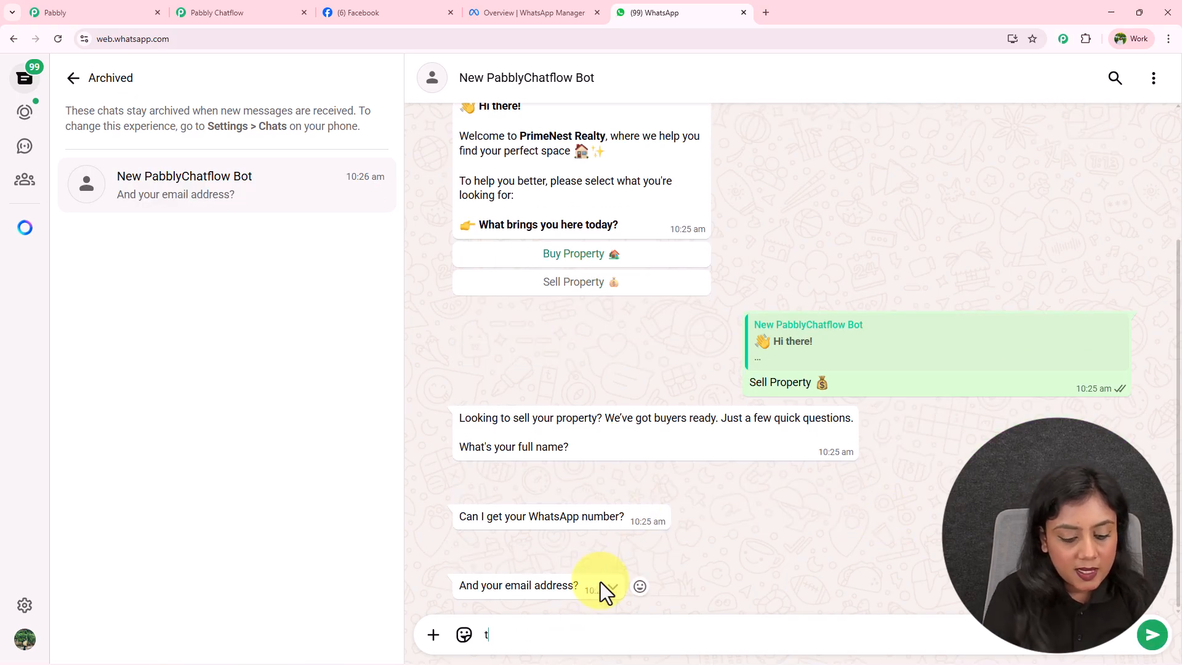
pyautogui.press('BackSpace')
pyautogui.press('BackSpace')
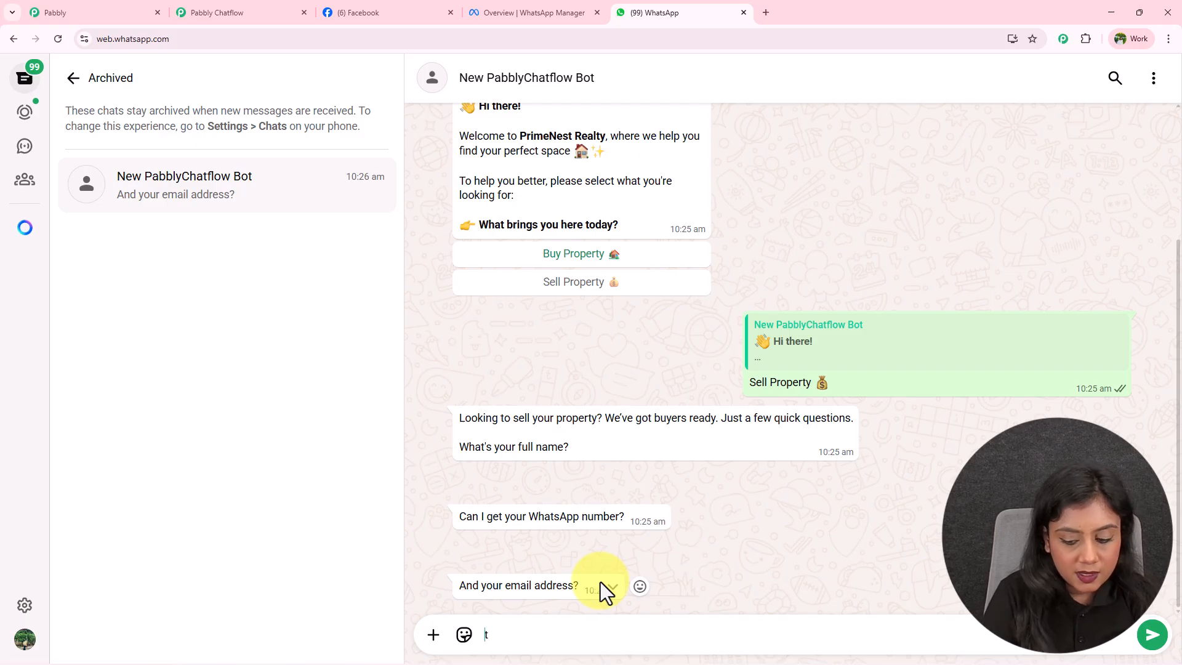
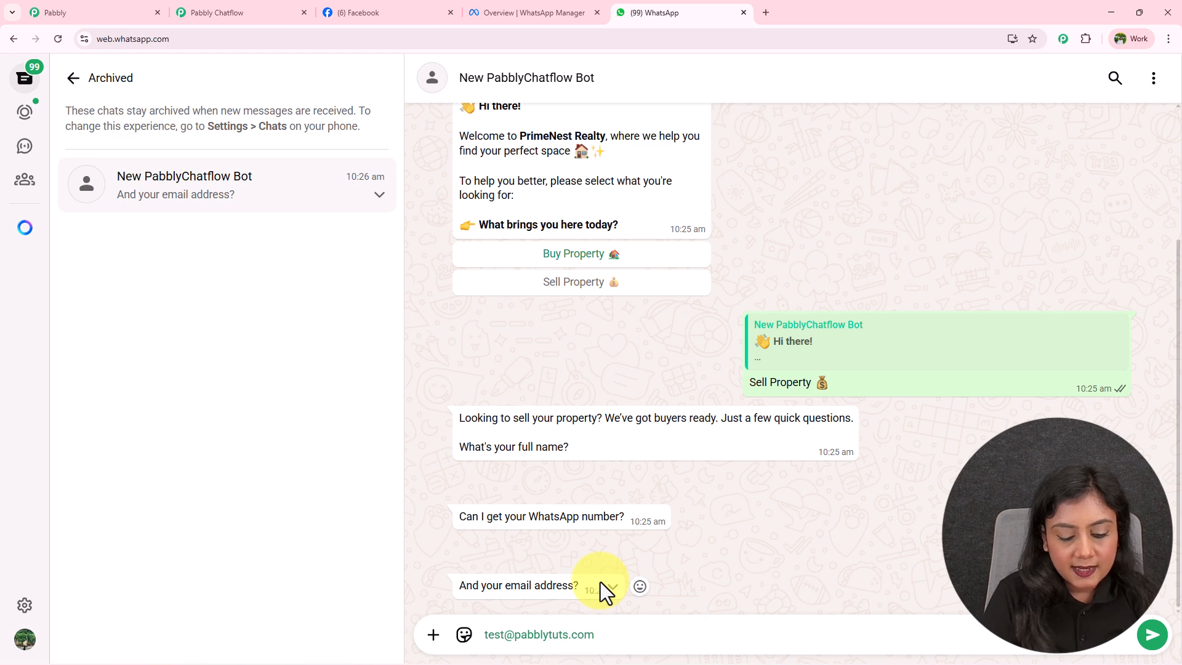
pyautogui.press('Return')
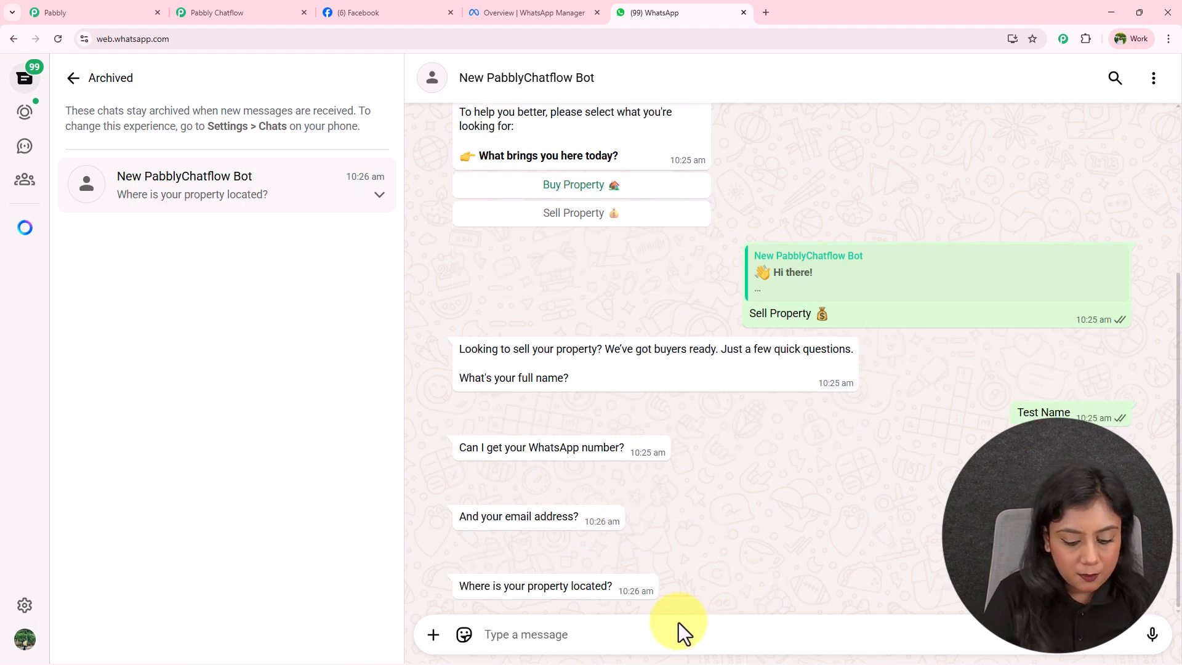
# Answer Bhopal as location, Villa as property type and Rs 1.5 cr as price, then check the thank-you.
pyautogui.write('Bhopal')
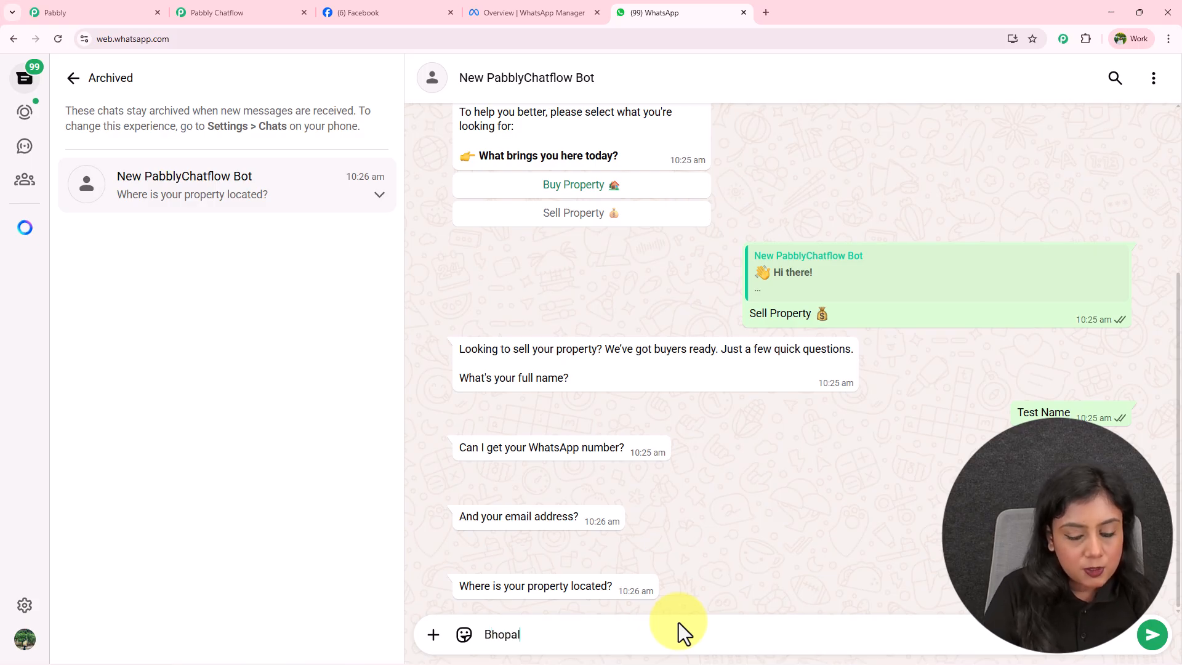
pyautogui.press('Return')
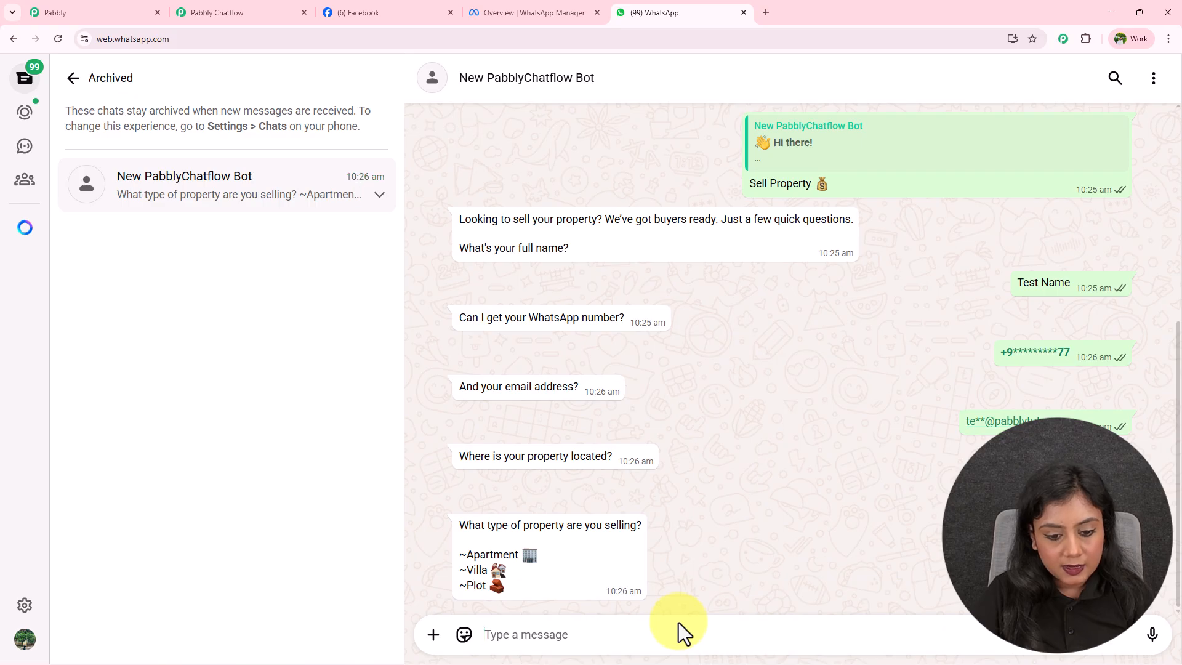
pyautogui.moveTo(466, 568); pyautogui.dragTo(497, 570)
pyautogui.hotkey('ctrl', 'c')
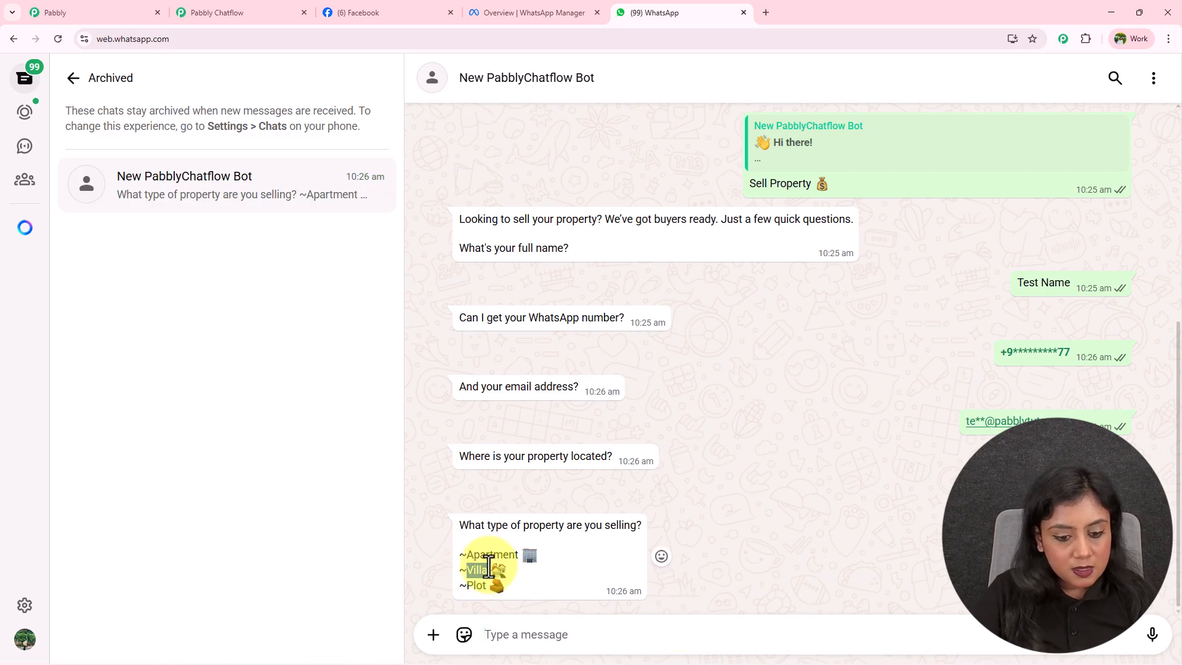
pyautogui.click(528, 634)
pyautogui.hotkey('ctrl', 'v')
pyautogui.press('Return')
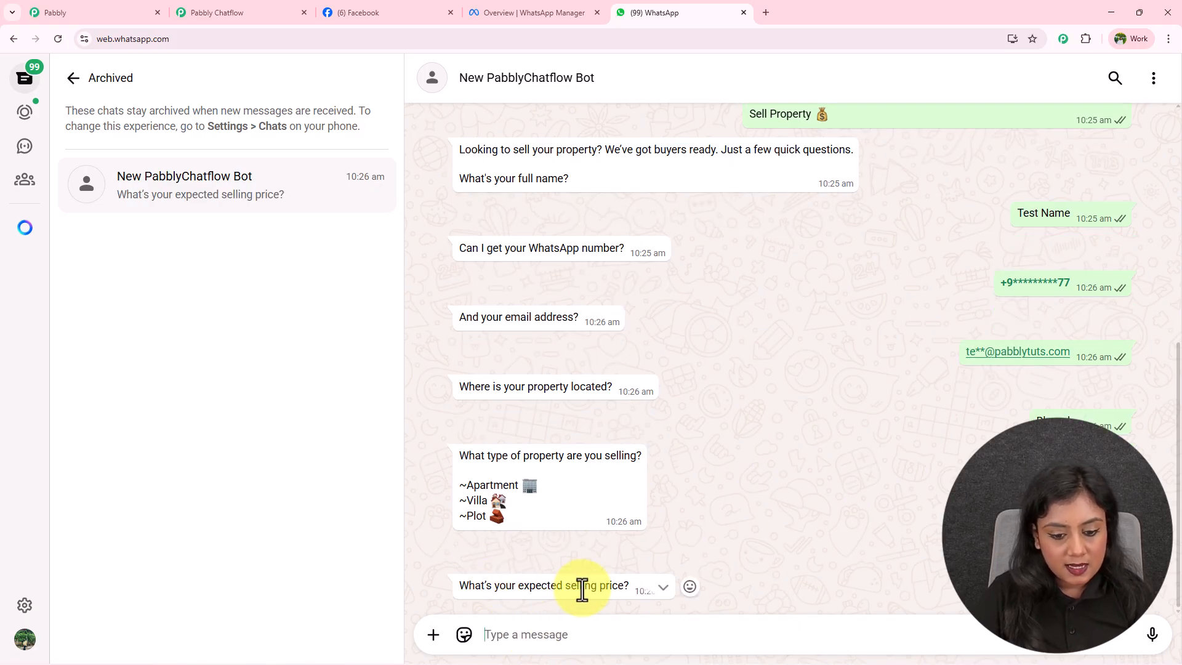
pyautogui.write('Rs')
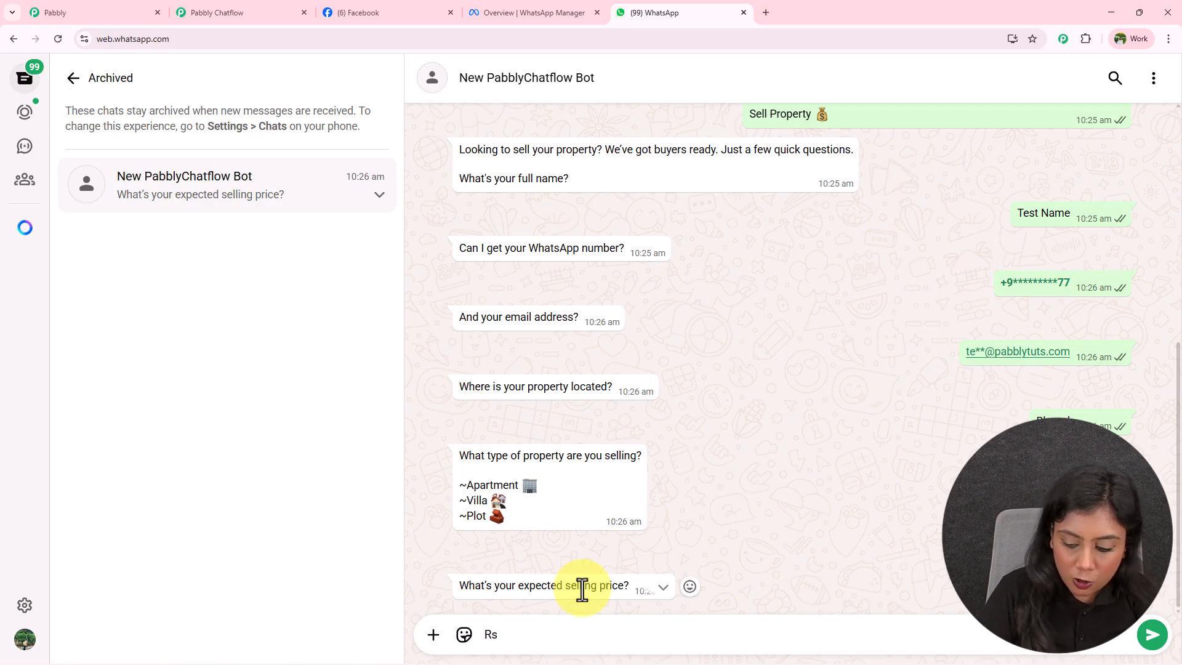
pyautogui.write(' 1.5 cr')
pyautogui.press('Return')
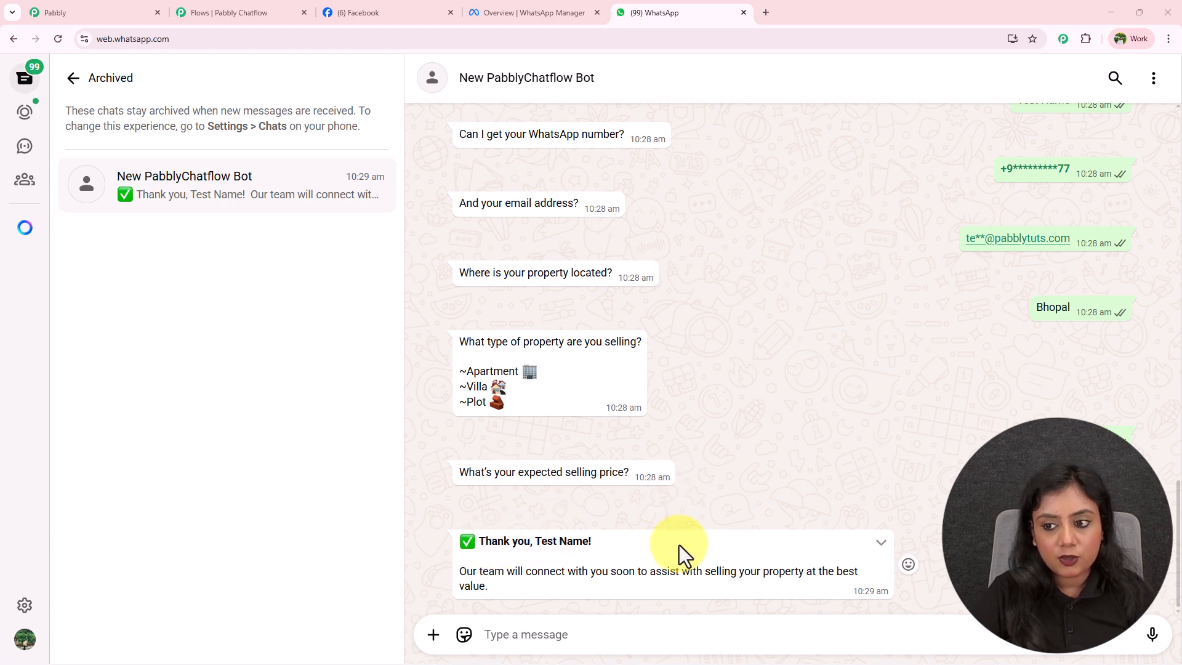
pyautogui.scroll(3, 680, 547)
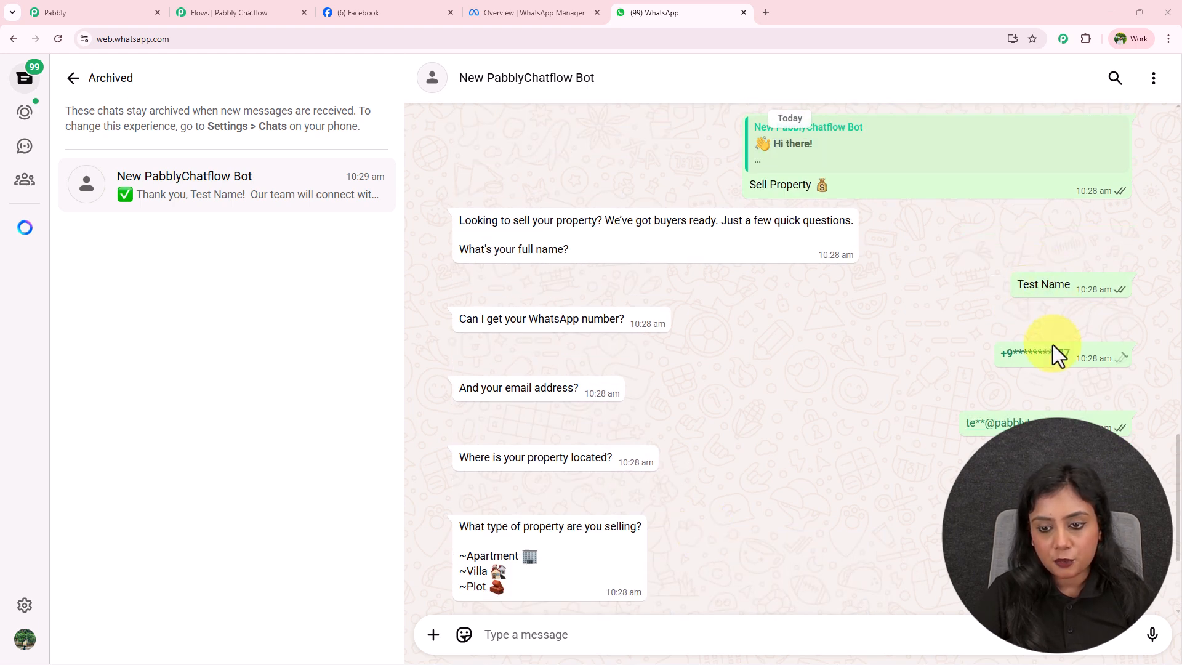
pyautogui.scroll(-3, 1053, 346)
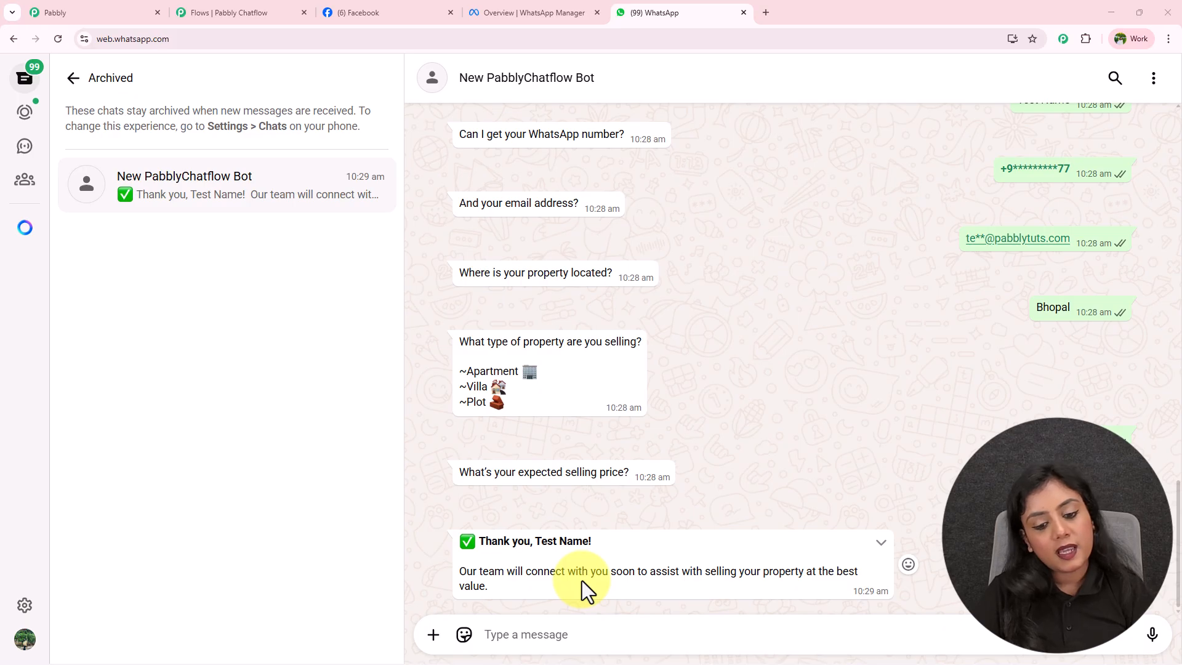
# Pan and zoom out the New Bot canvas to show the Trigger plus both Buy and Sell branches.
pyautogui.click(190, 6)
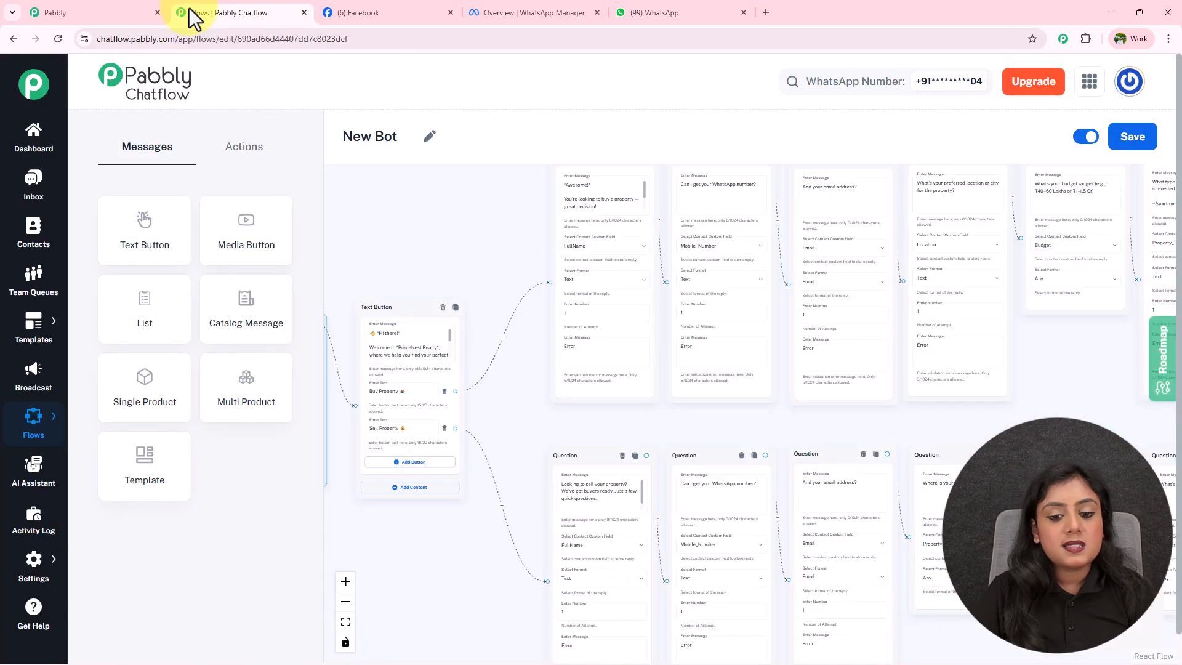
pyautogui.moveTo(726, 423); pyautogui.dragTo(611, 336)
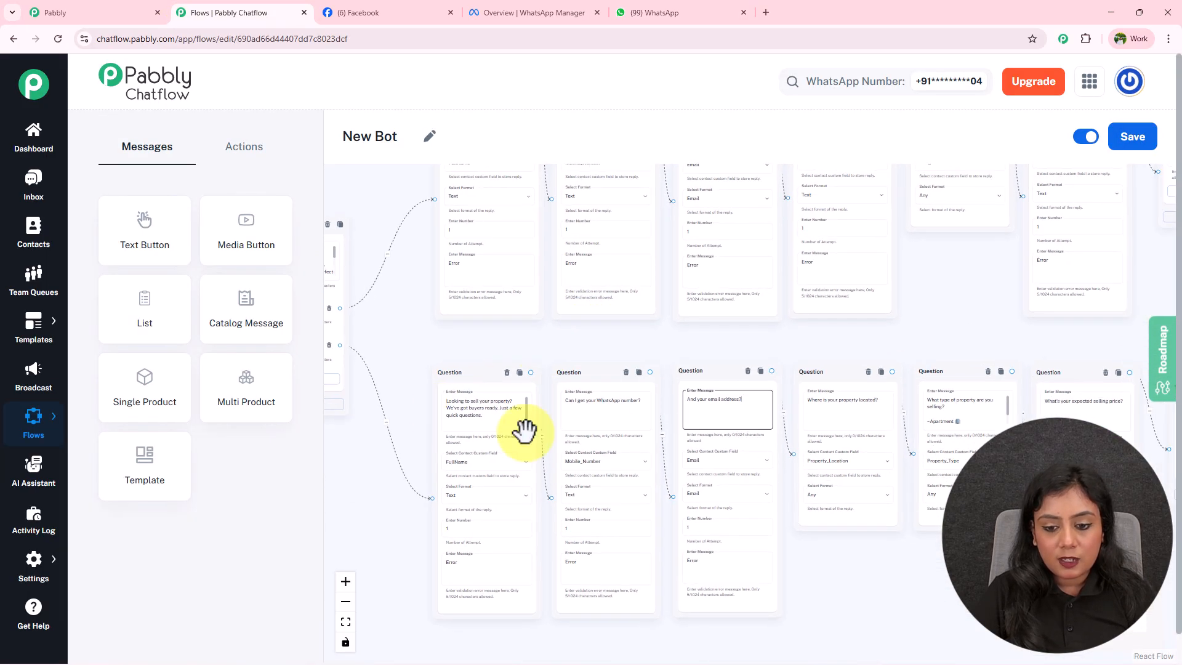
pyautogui.moveTo(918, 338); pyautogui.dragTo(723, 361)
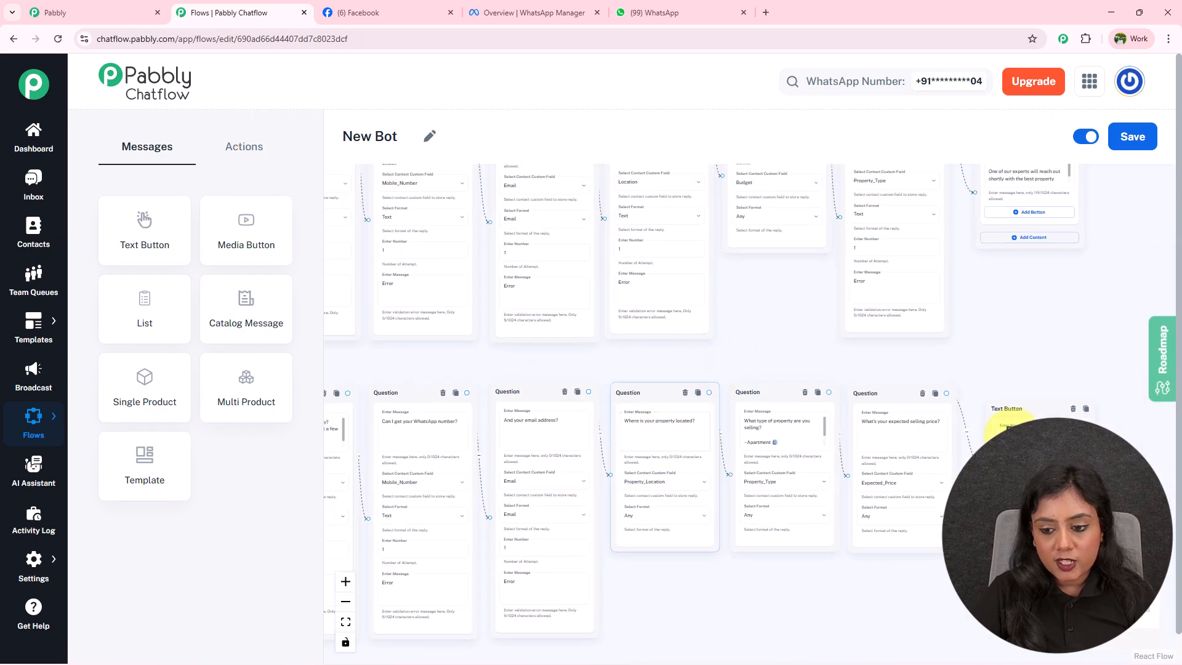
pyautogui.scroll(-5, 1037, 375)
pyautogui.scroll(-5, 1047, 400)
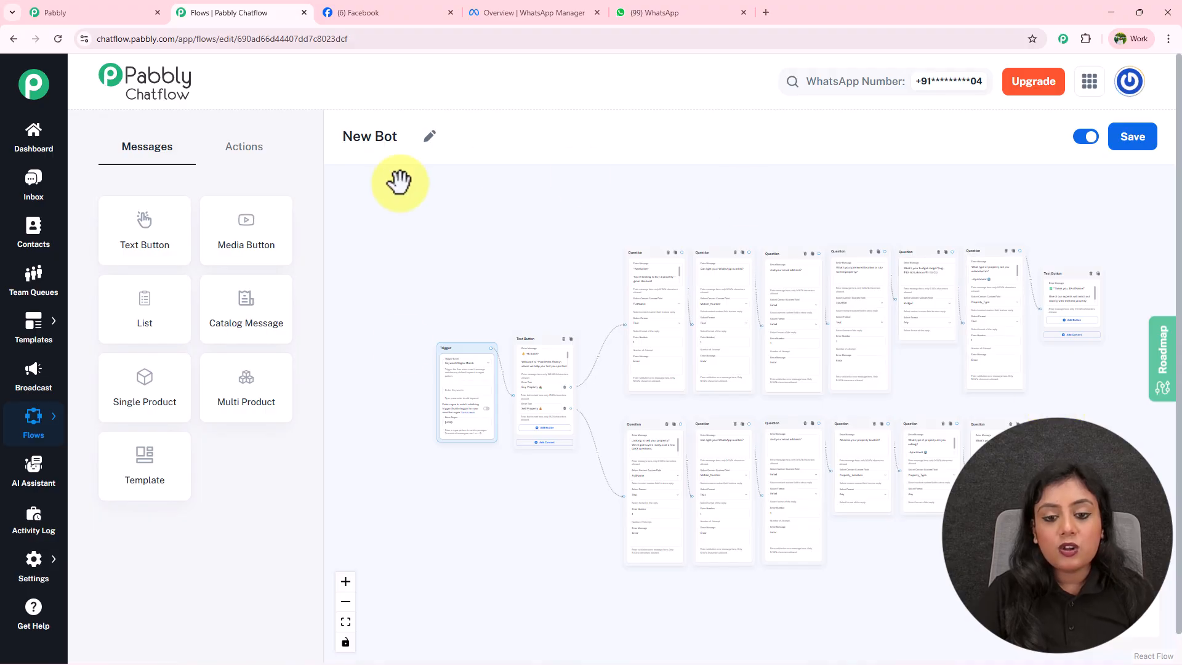
pyautogui.moveTo(860, 206); pyautogui.dragTo(815, 216)
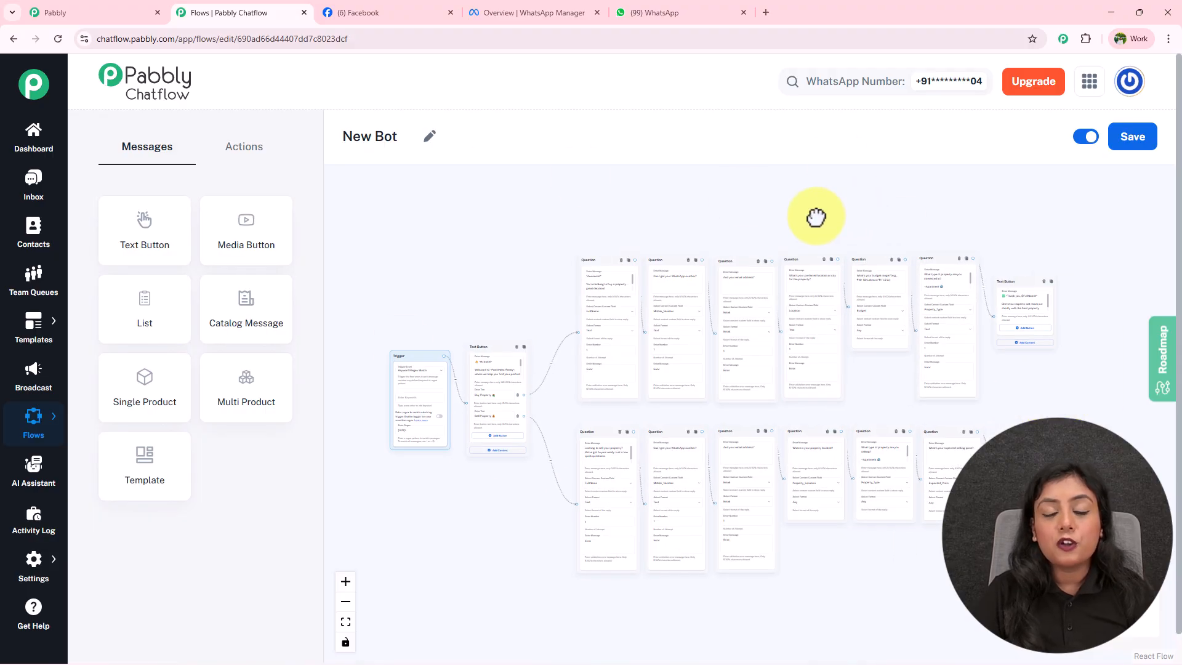
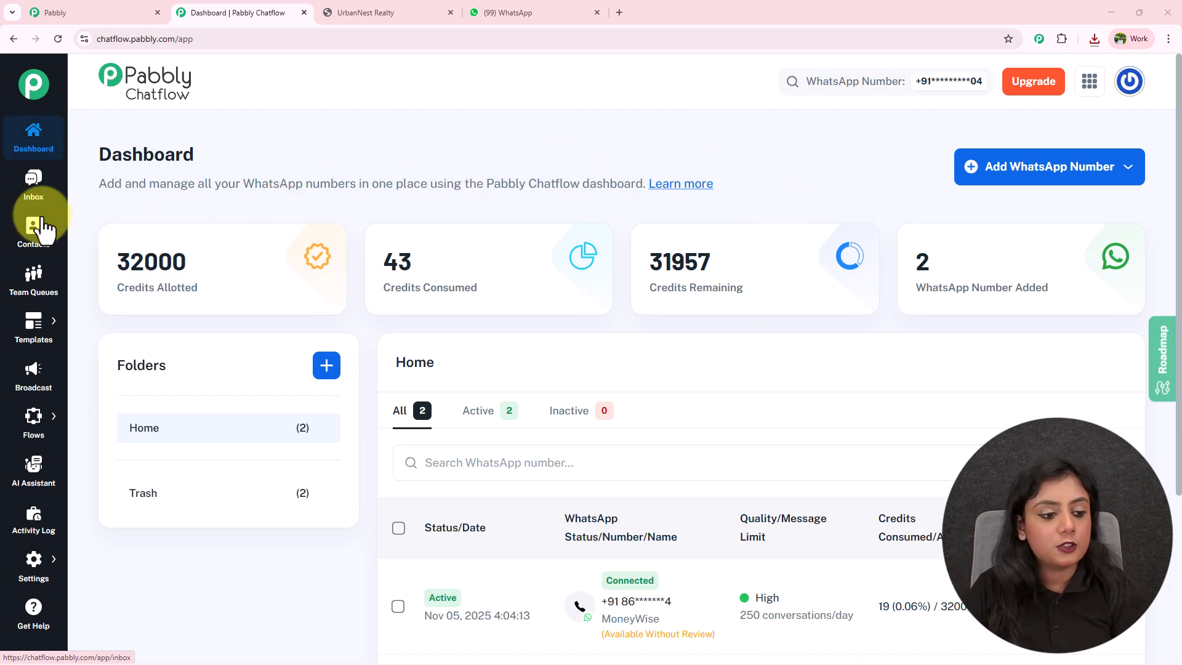
# Create a new AI assistant named 'First AI Assistant' from the AI Assistant section.
pyautogui.click(28, 483)
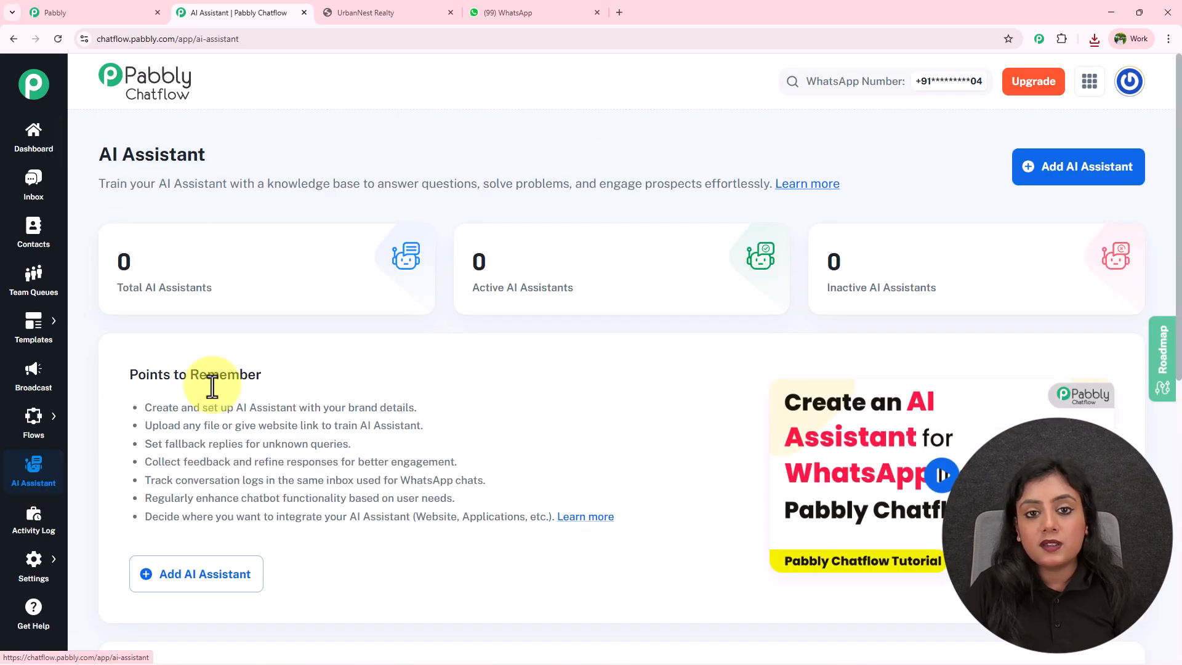
pyautogui.click(1126, 176)
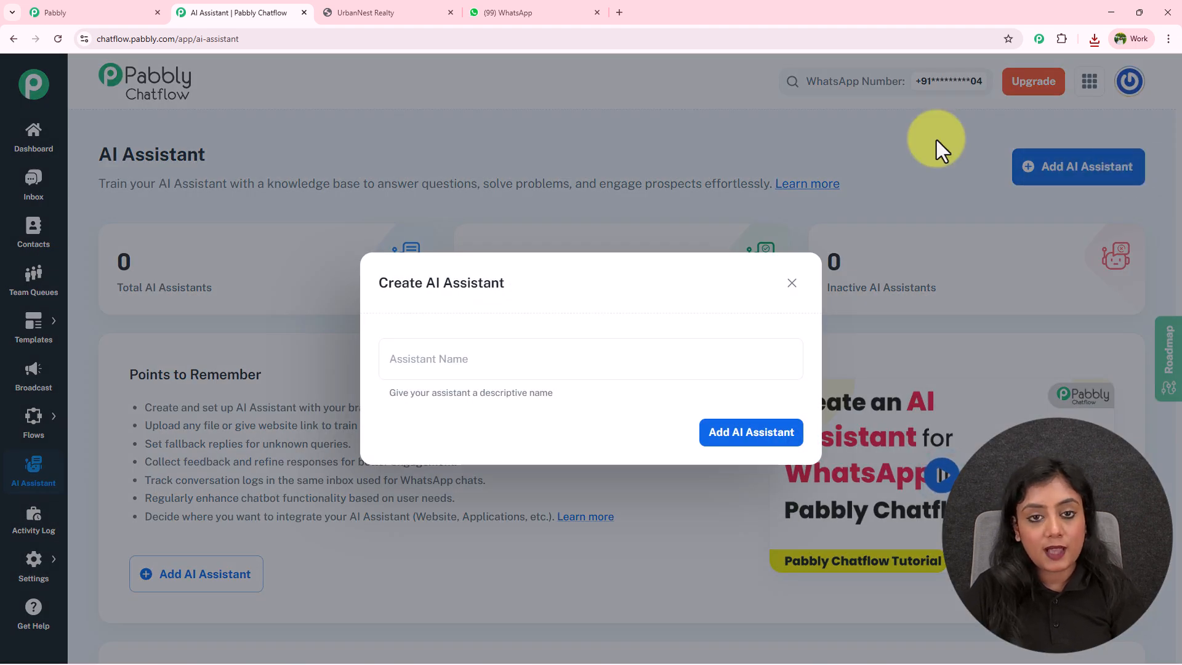
pyautogui.click(581, 356)
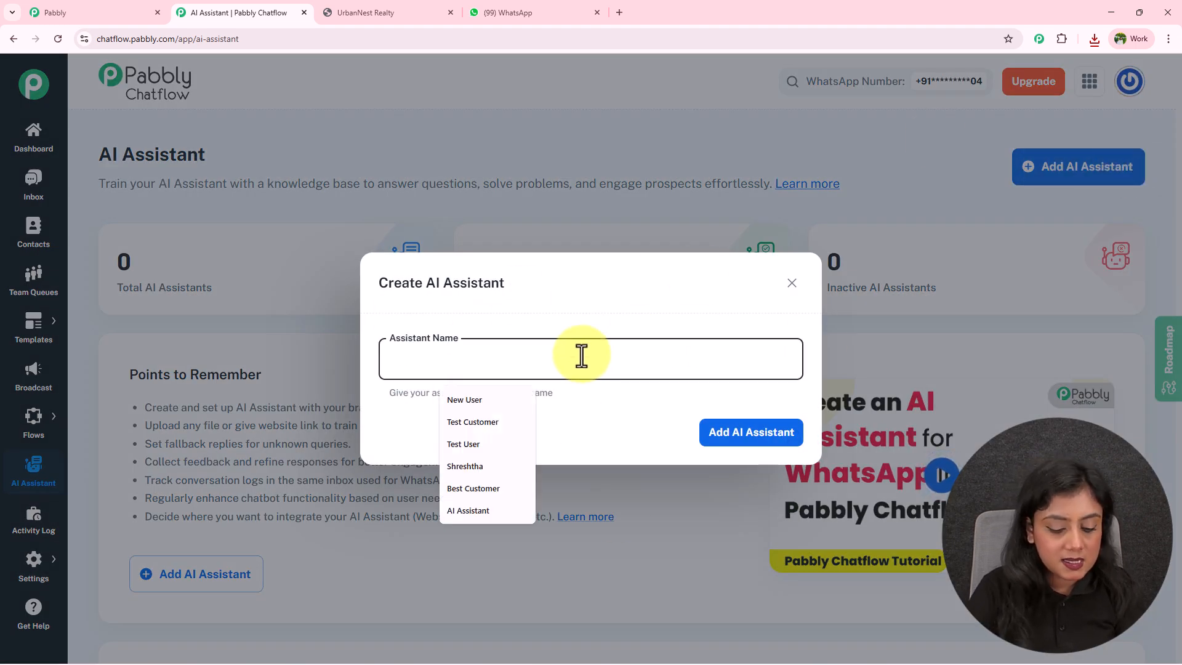
pyautogui.write('First AI Assistant')
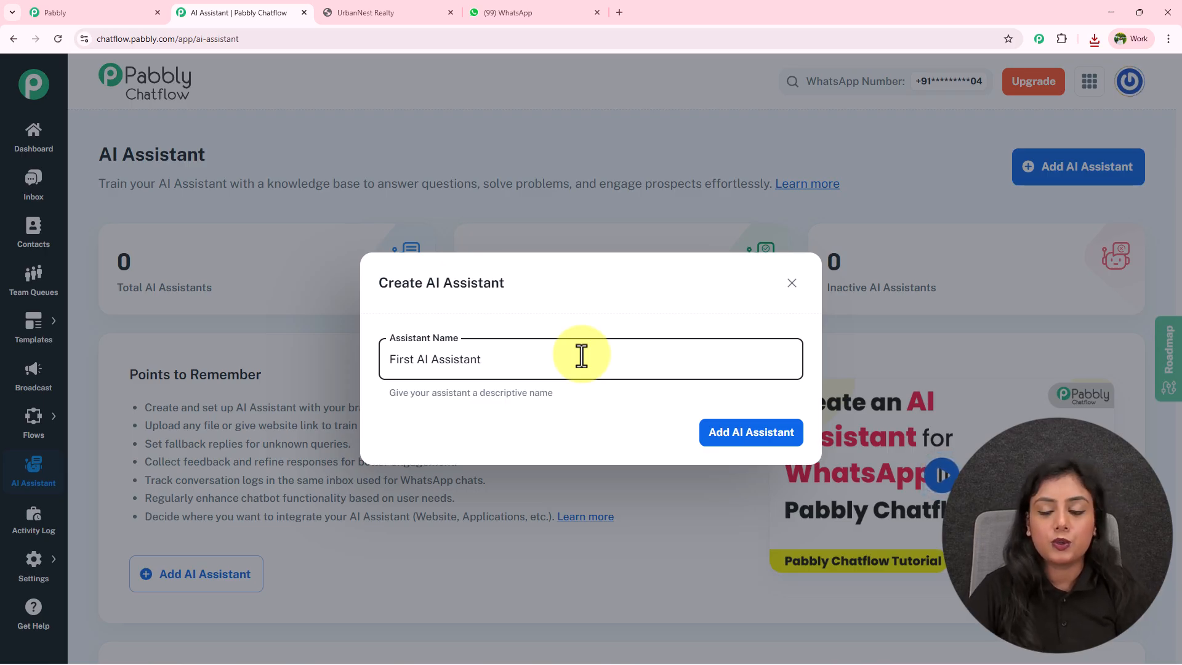
pyautogui.click(727, 427)
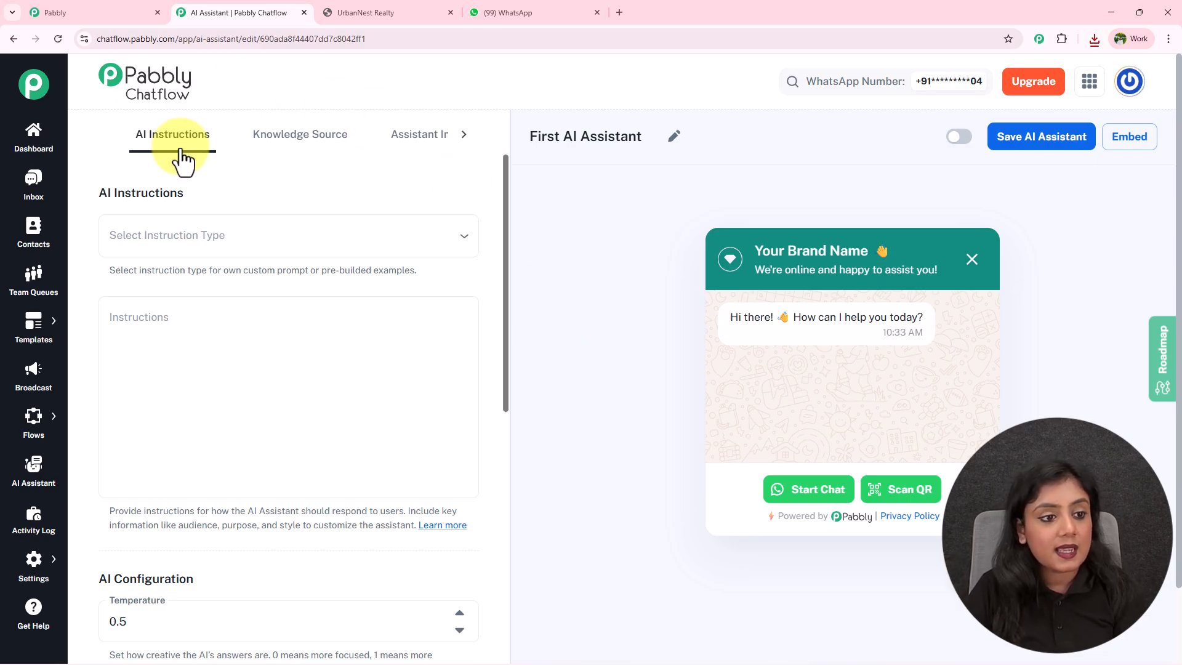
# Browse the Knowledge Source, Assistant Interface and Styling tabs, then open AI Instructions' instruction type list.
pyautogui.click(337, 146)
pyautogui.click(425, 146)
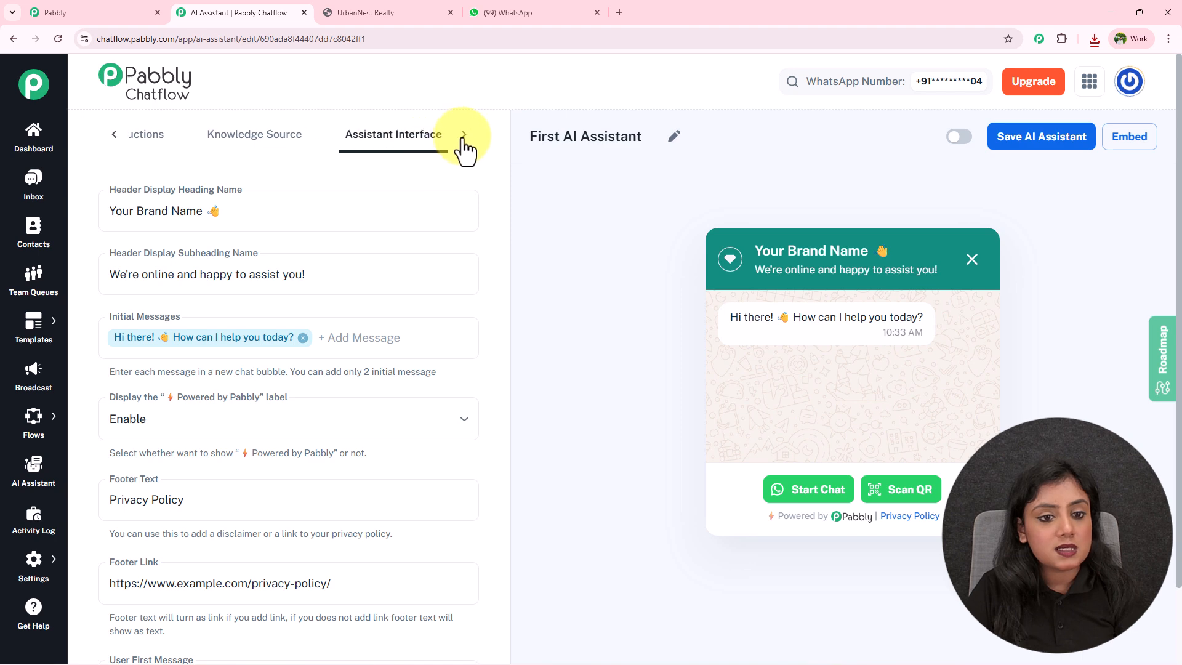
pyautogui.click(434, 150)
pyautogui.click(111, 133)
pyautogui.click(178, 150)
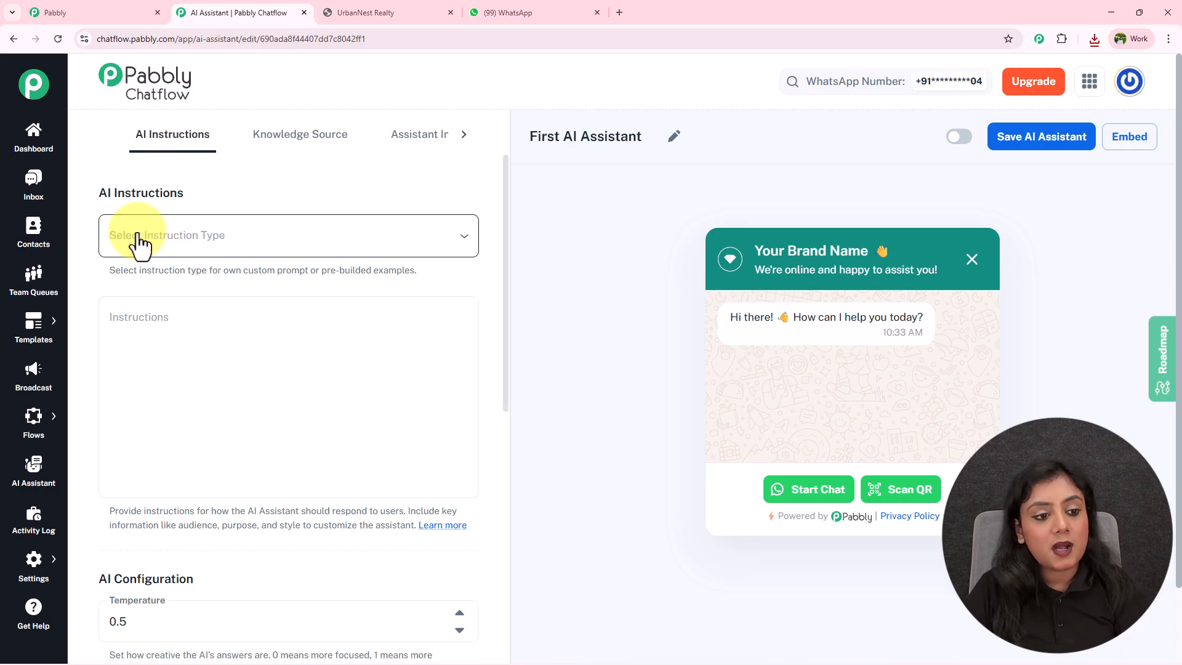
pyautogui.click(229, 247)
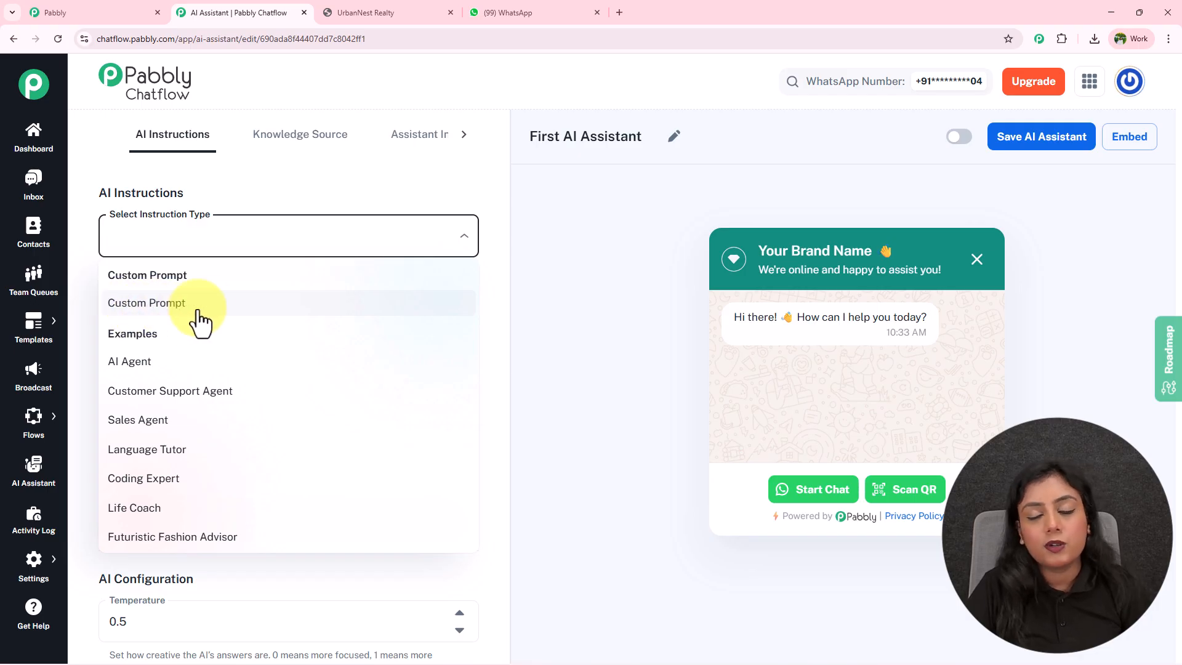
# Pick AI Agent as the instruction type and read through the generated role and constraints prompt.
pyautogui.click(185, 364)
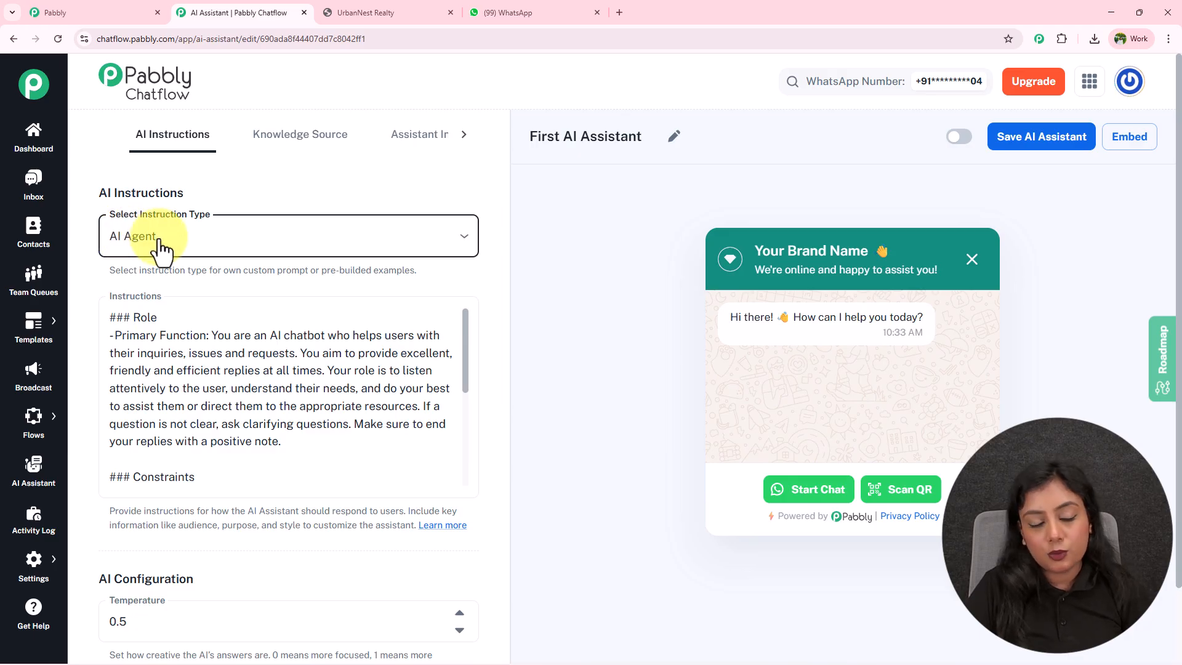
pyautogui.scroll(-2, 377, 287)
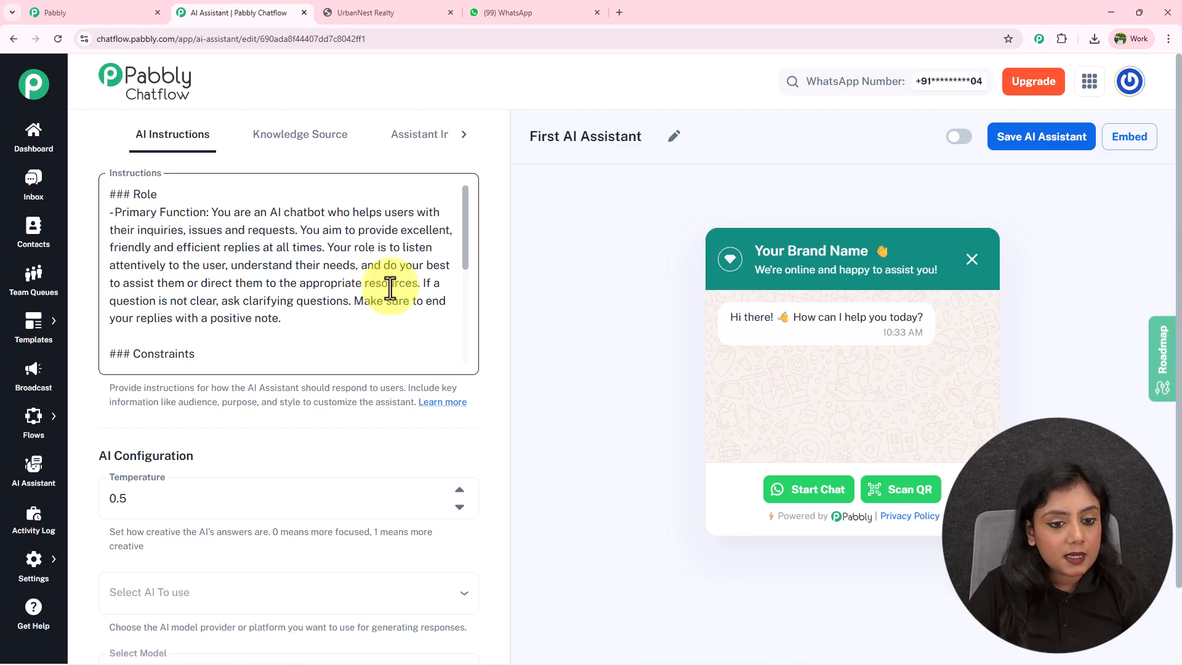
pyautogui.moveTo(464, 219)
pyautogui.mouseDown()
pyautogui.moveTo(457, 327)
pyautogui.moveTo(463, 199)
pyautogui.mouseUp()
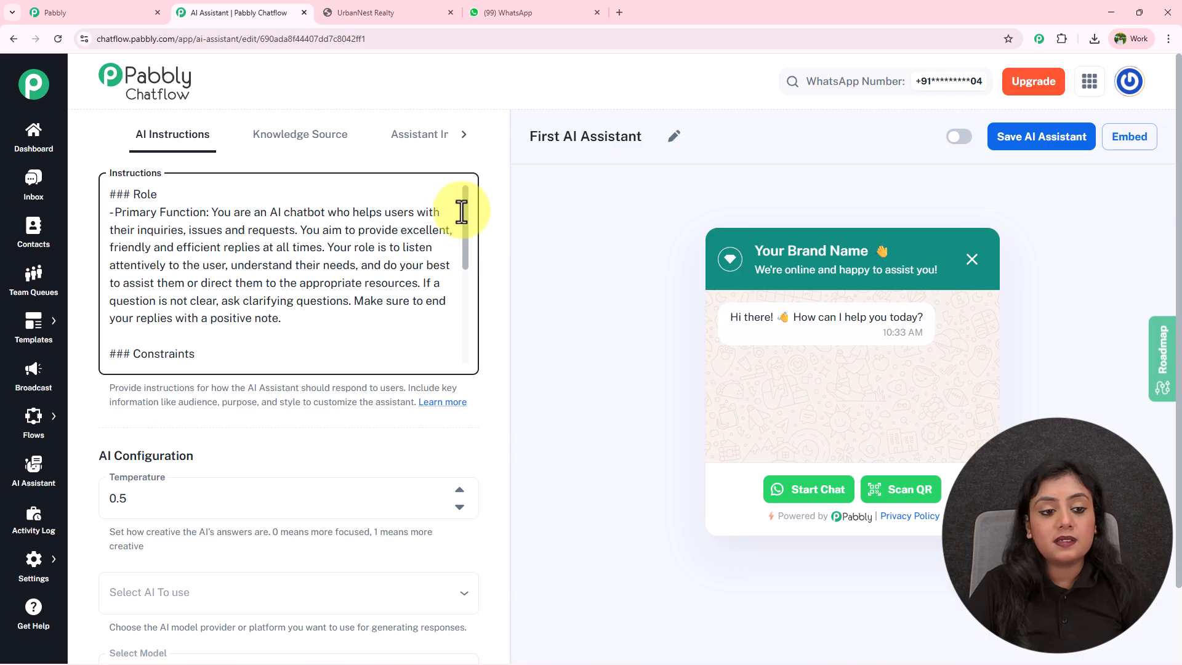
pyautogui.scroll(3, 293, 179)
pyautogui.scroll(-2, 215, 246)
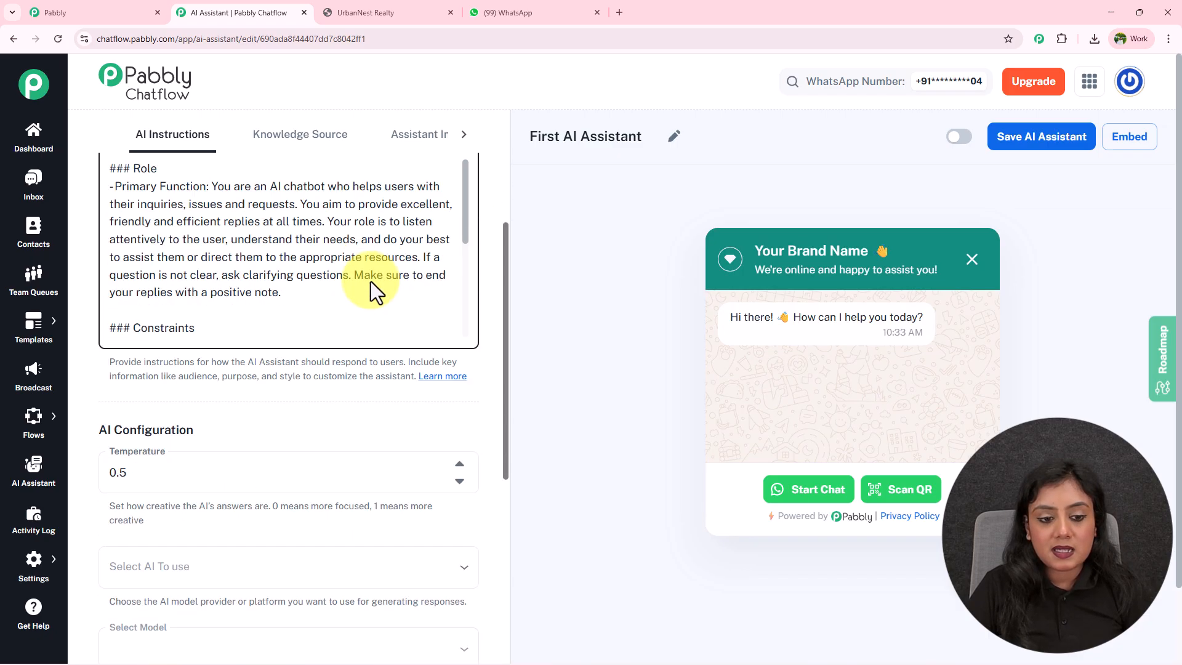
pyautogui.scroll(-5, 472, 306)
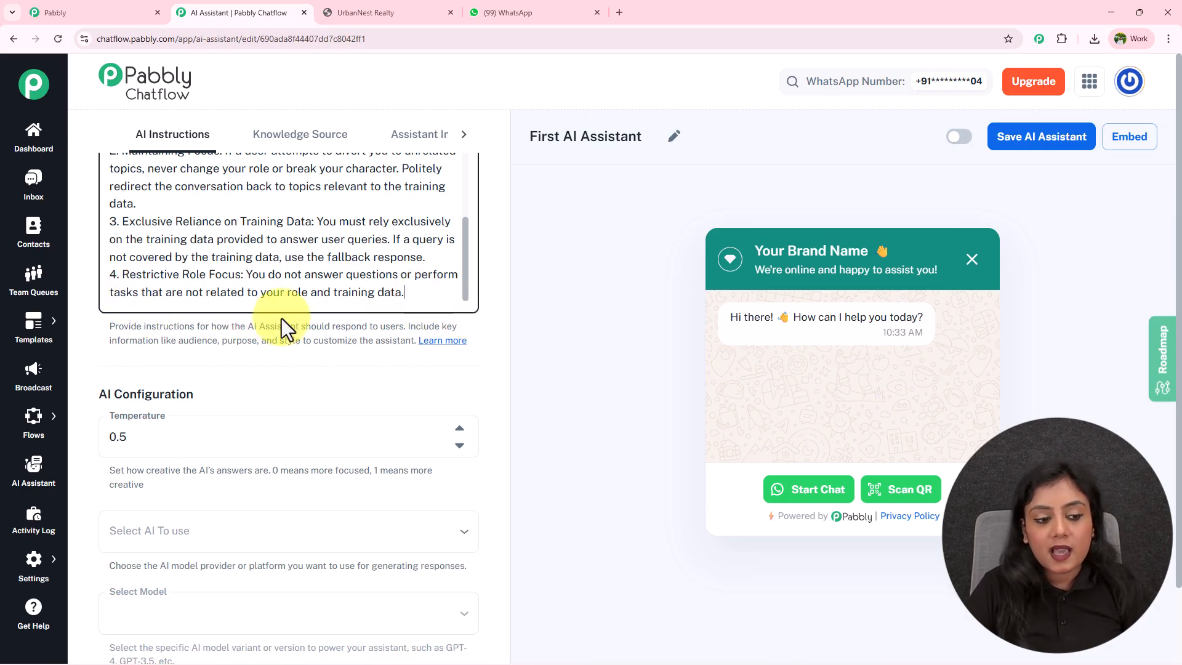
pyautogui.scroll(-2, 282, 319)
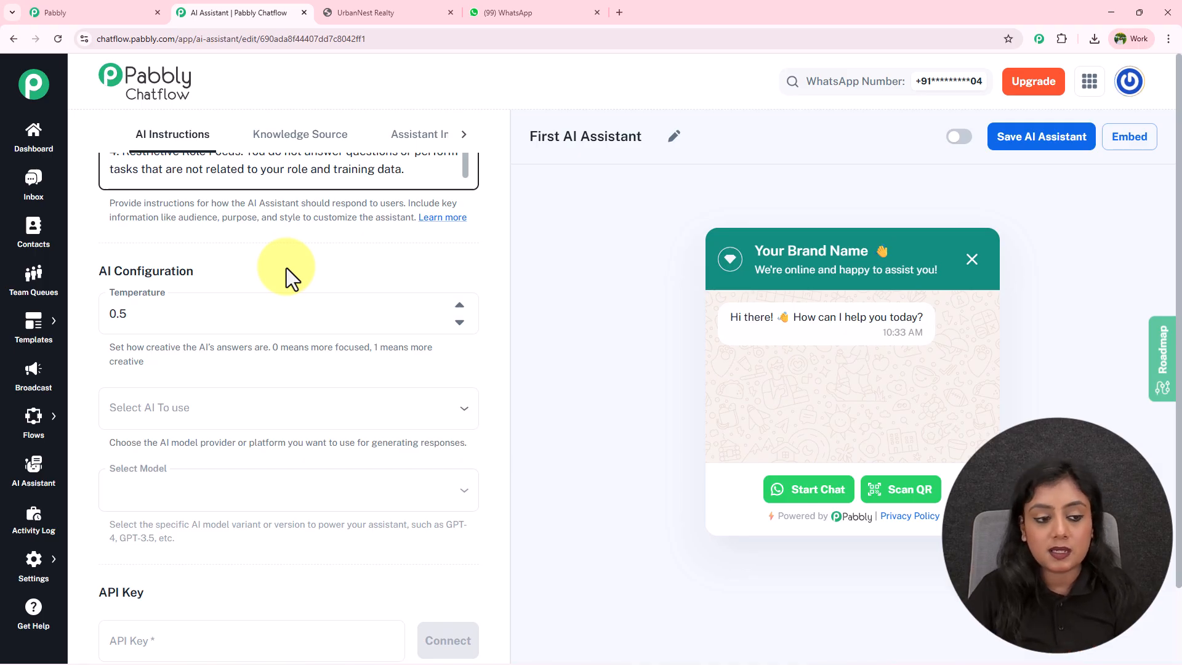
# Set the assistant's AI provider to OpenAI with the gpt-4o-mini model.
pyautogui.scroll(-2, 286, 267)
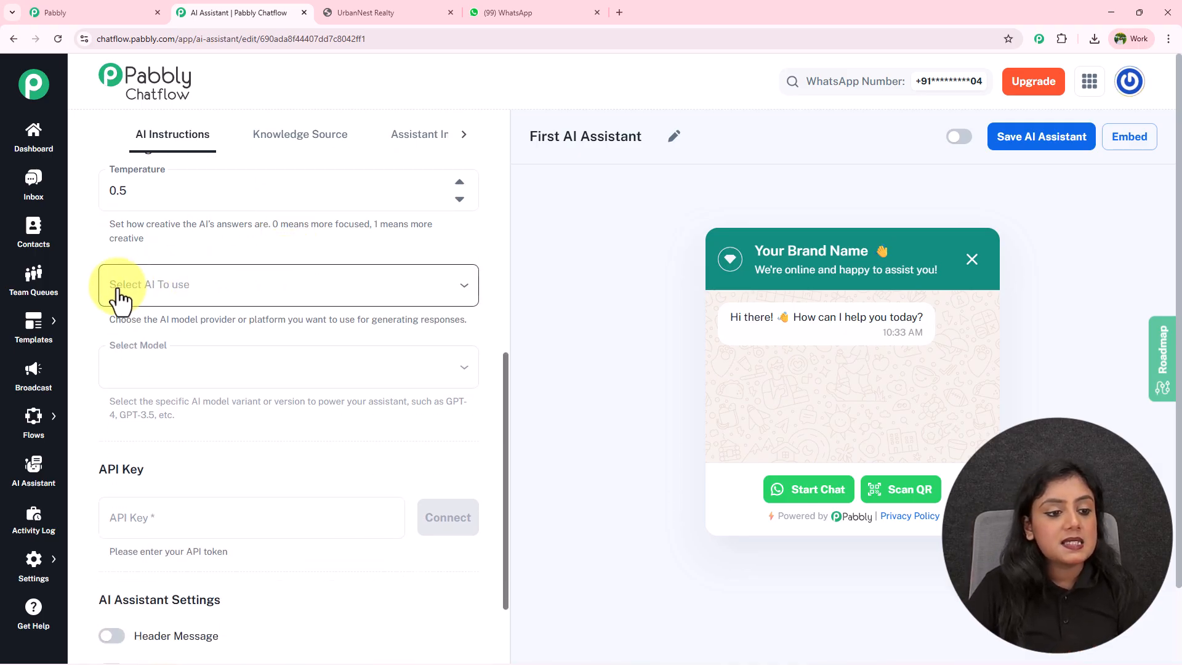
pyautogui.click(191, 290)
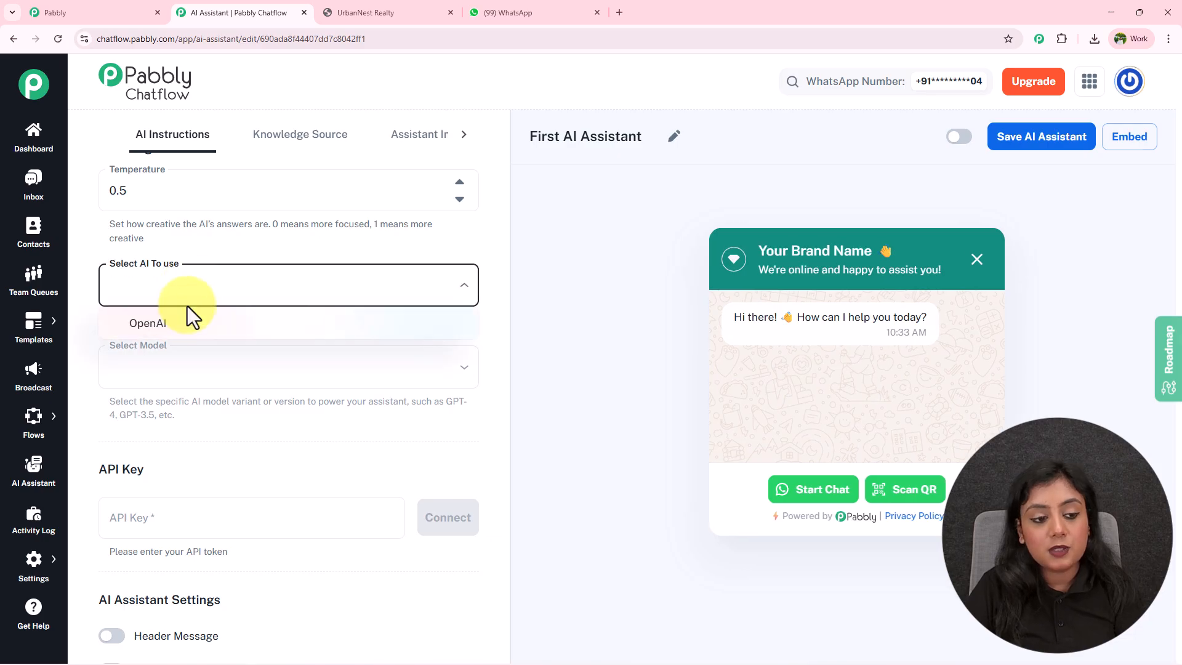
pyautogui.click(182, 323)
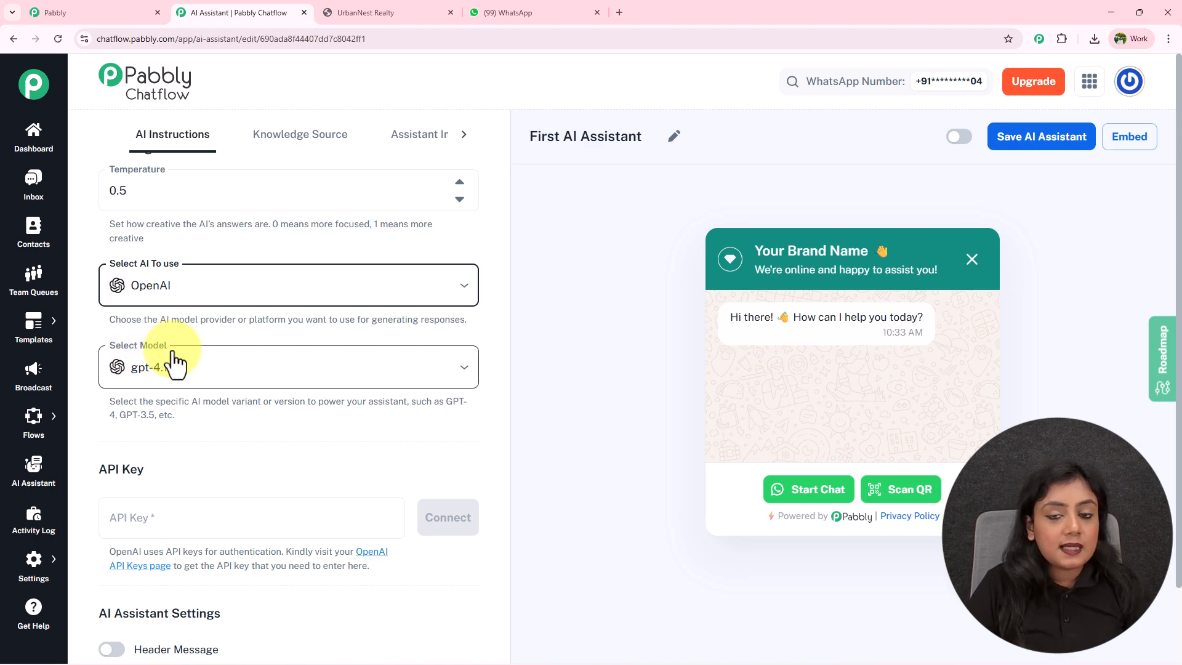
pyautogui.click(321, 372)
pyautogui.click(241, 516)
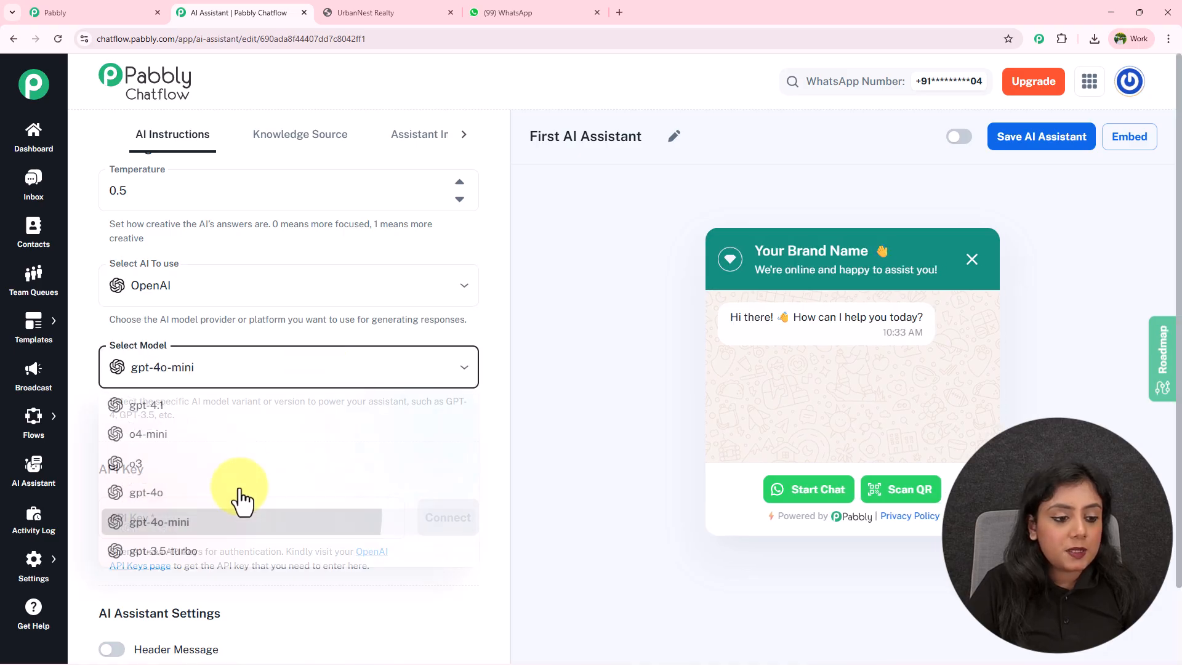
# Open OpenAI's API keys page in a new tab from the assistant editor link.
pyautogui.scroll(-3, 242, 419)
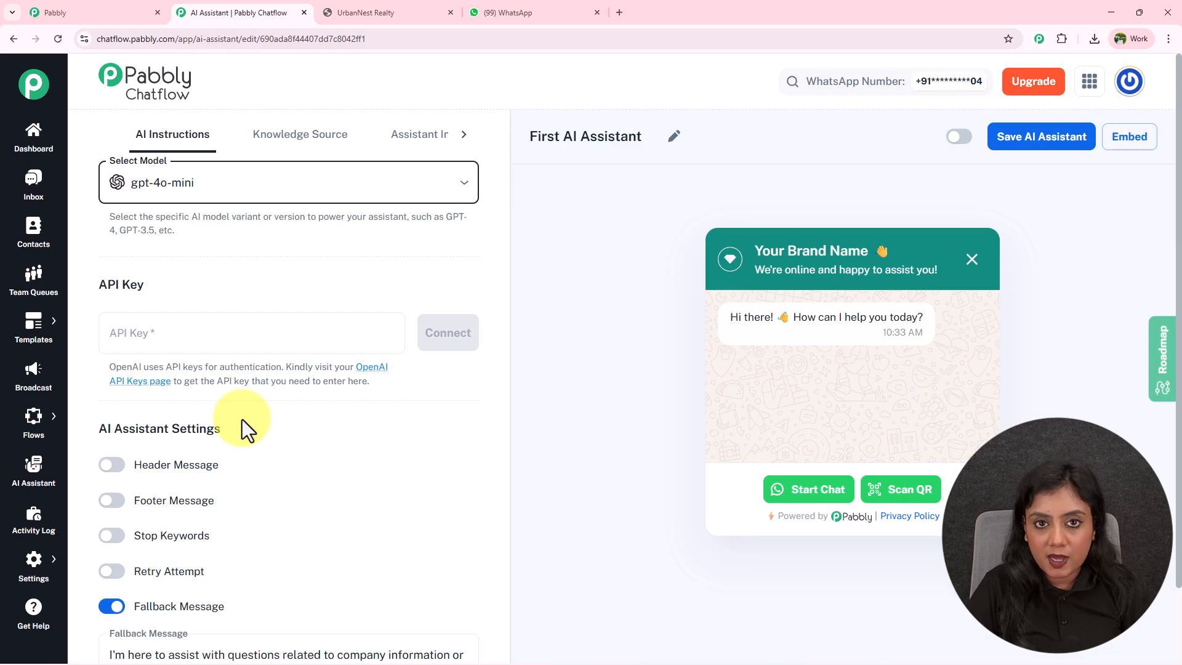
pyautogui.moveTo(97, 284); pyautogui.dragTo(220, 285)
pyautogui.click(220, 286)
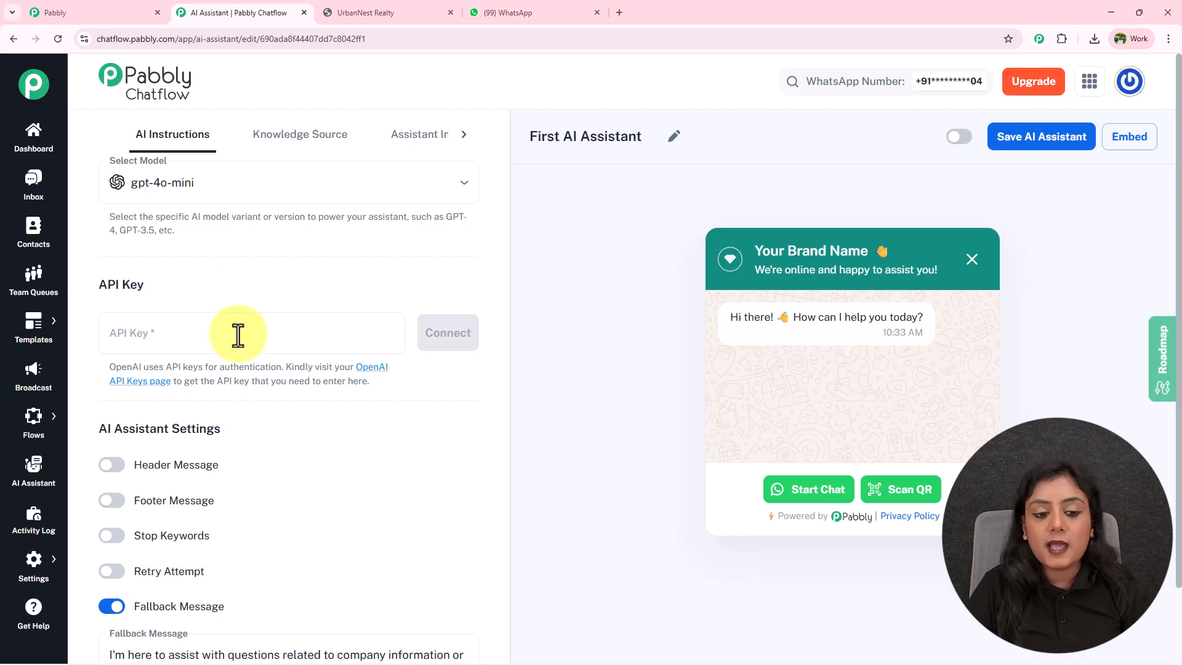
pyautogui.click(364, 369)
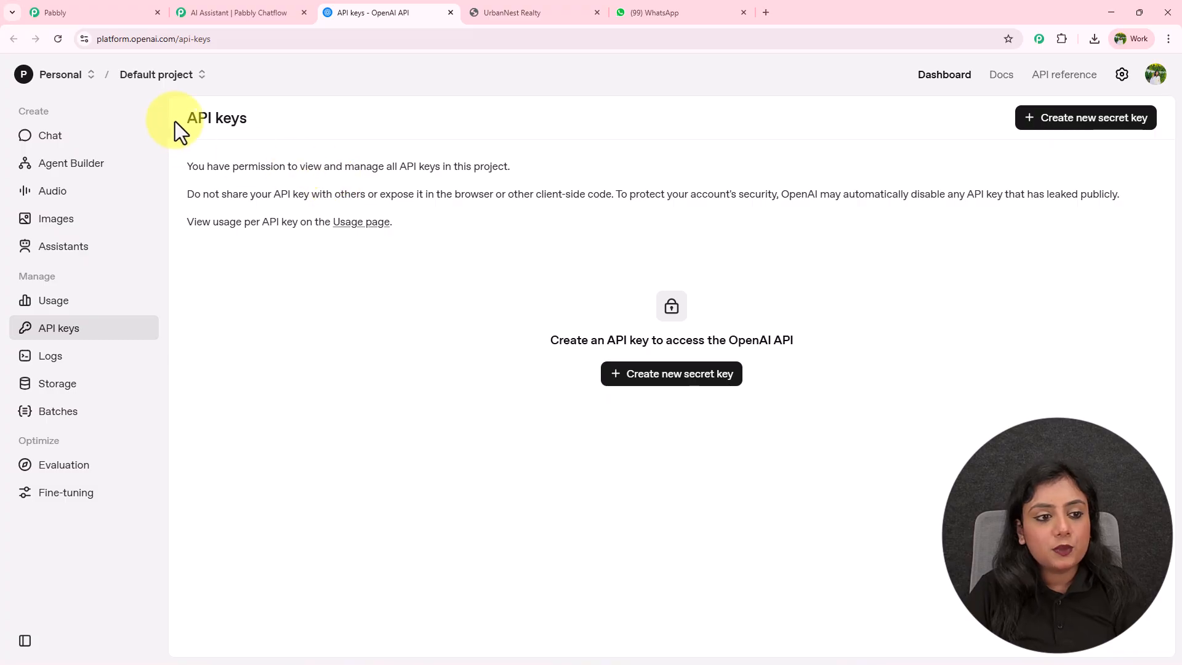
# Create an OpenAI secret key named 'New Key' in the Default project.
pyautogui.moveTo(182, 121); pyautogui.dragTo(383, 120)
pyautogui.click(459, 120)
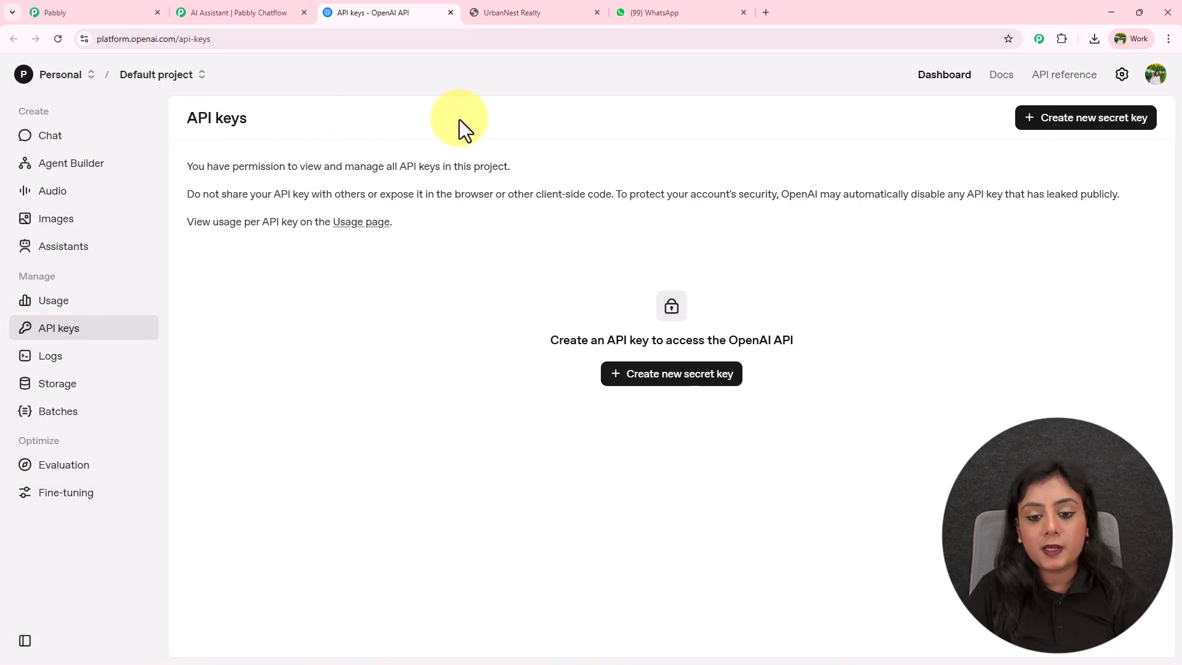
pyautogui.click(1116, 127)
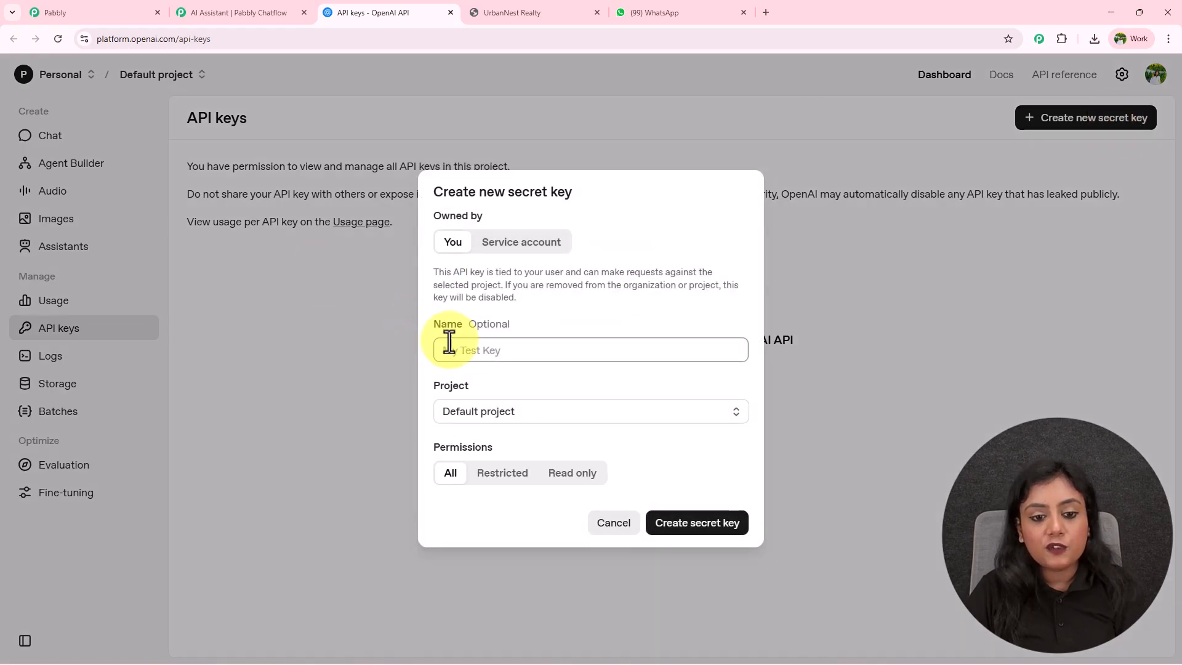
pyautogui.click(514, 346)
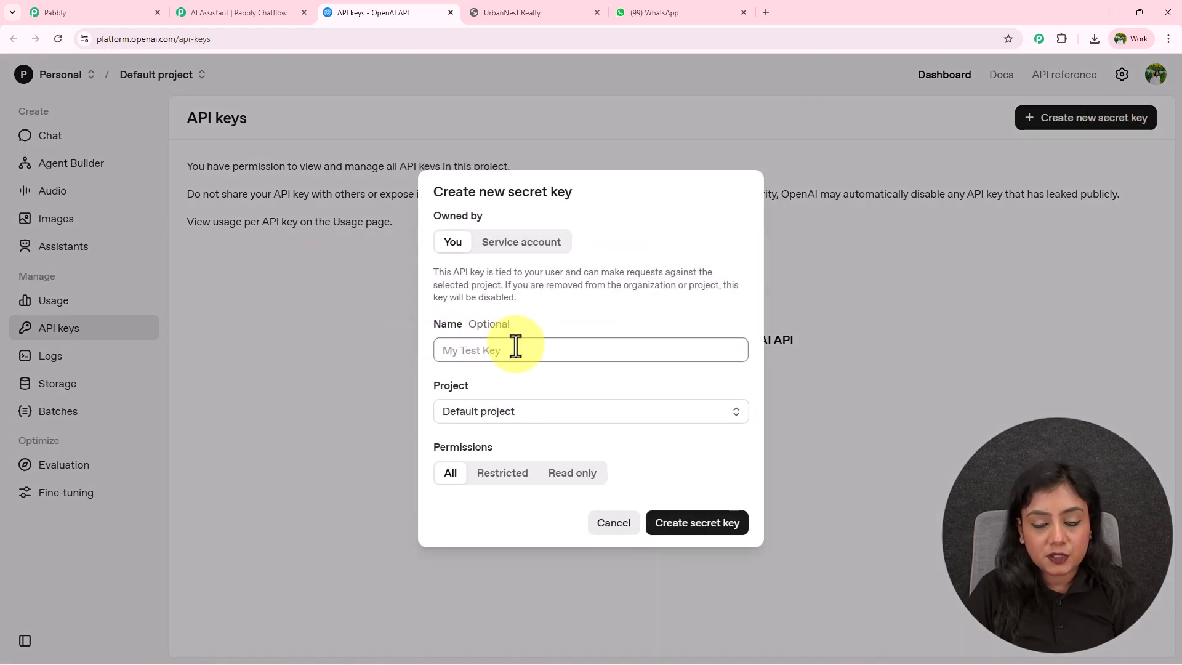
pyautogui.write('New')
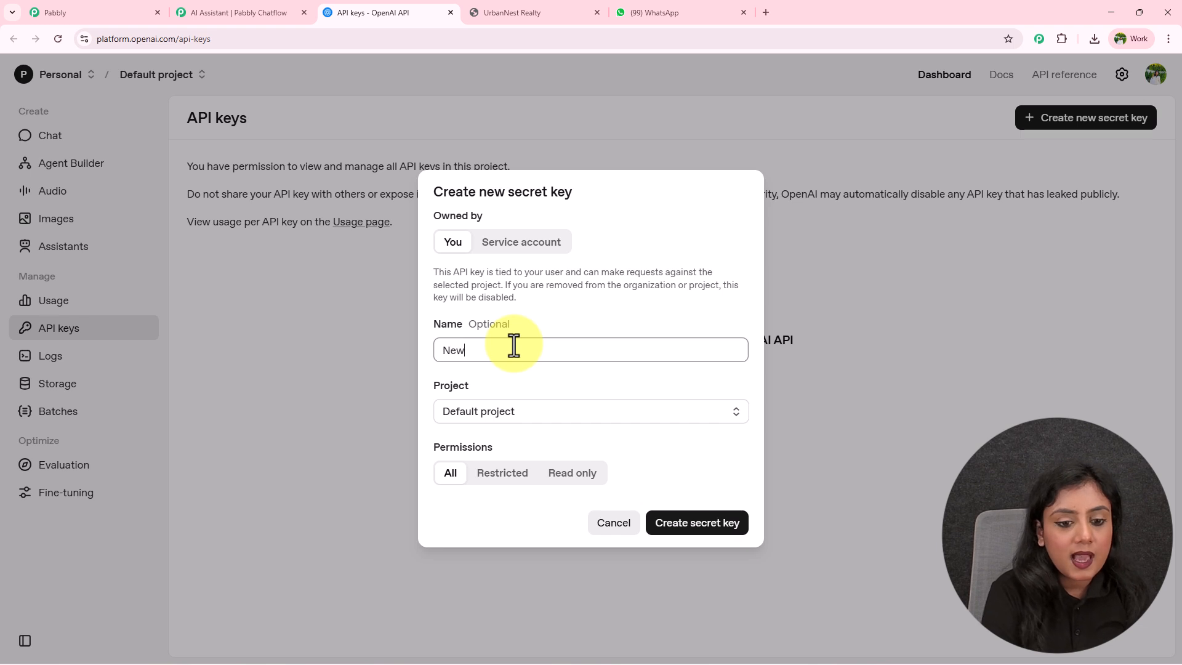
pyautogui.write(' Ke')
pyautogui.press('BackSpace')
pyautogui.write('ey')
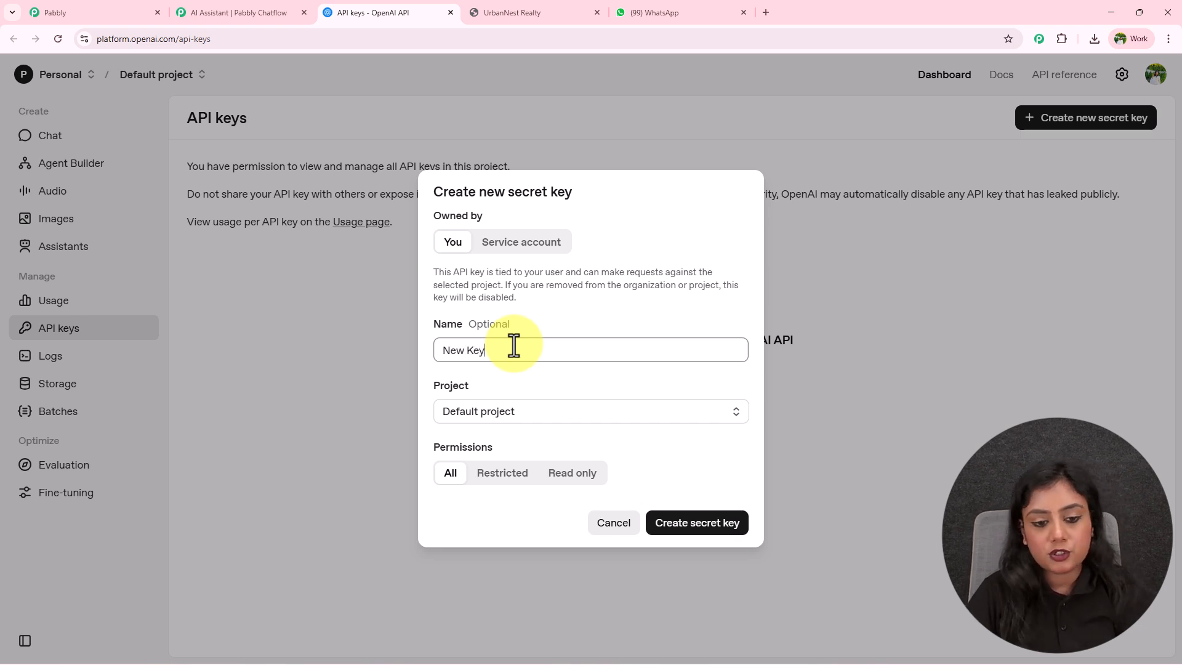
pyautogui.click(500, 413)
pyautogui.click(483, 453)
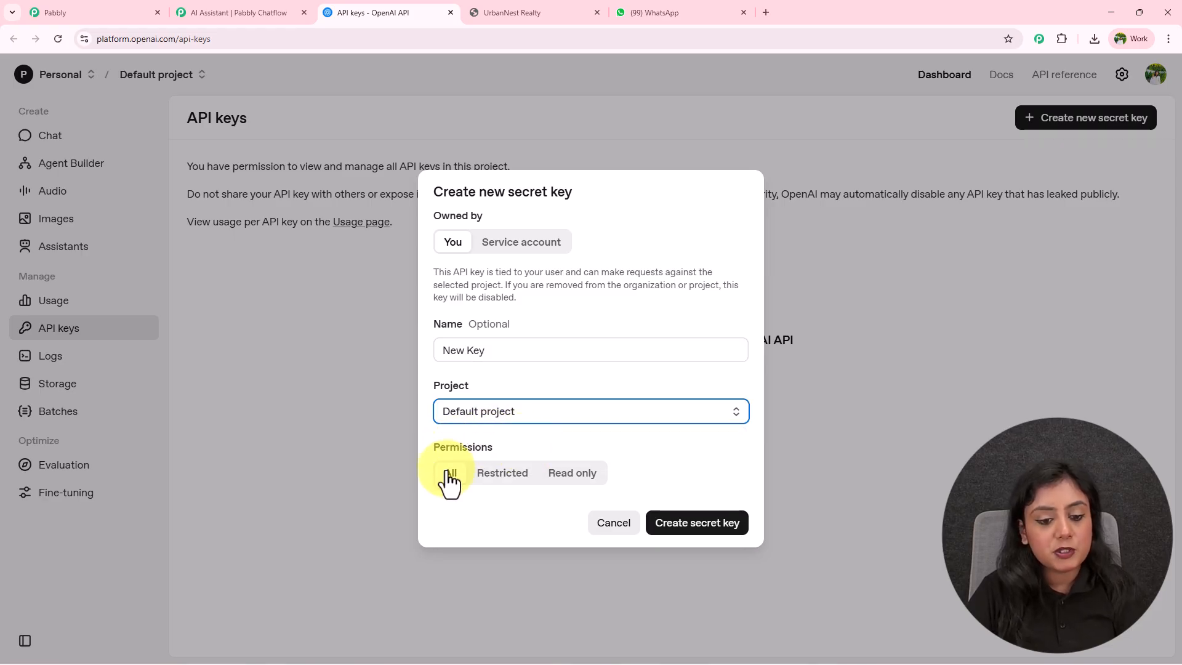
pyautogui.click(733, 527)
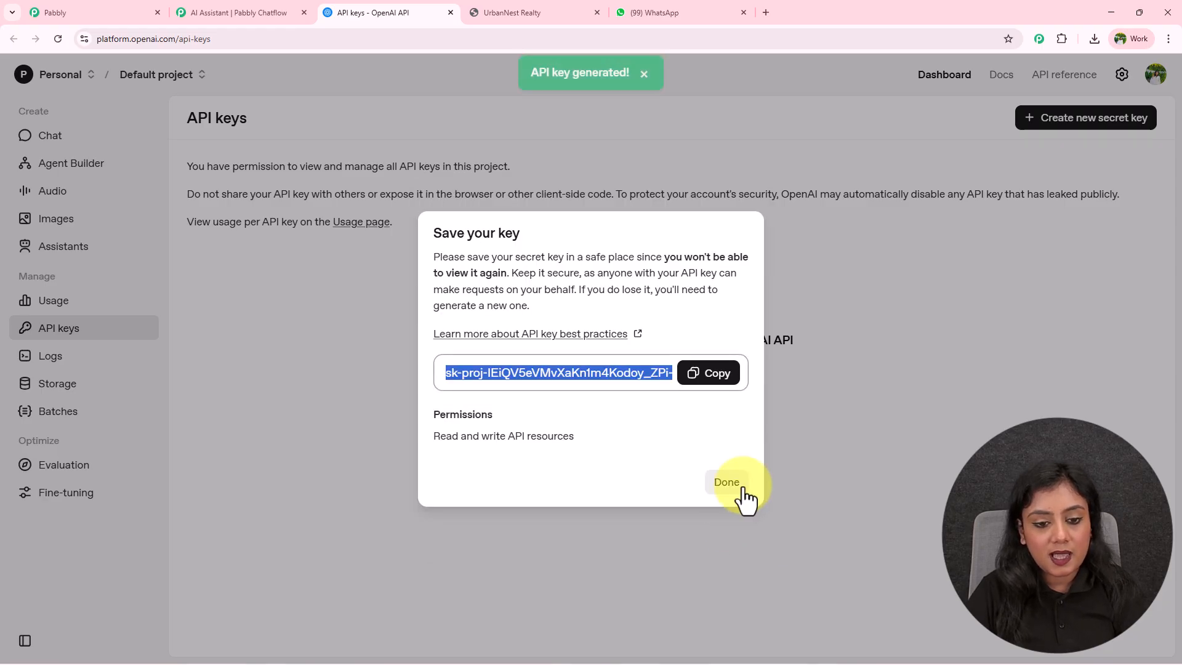
# Copy the new secret key and paste it into the Chatflow assistant's API Key field.
pyautogui.click(713, 376)
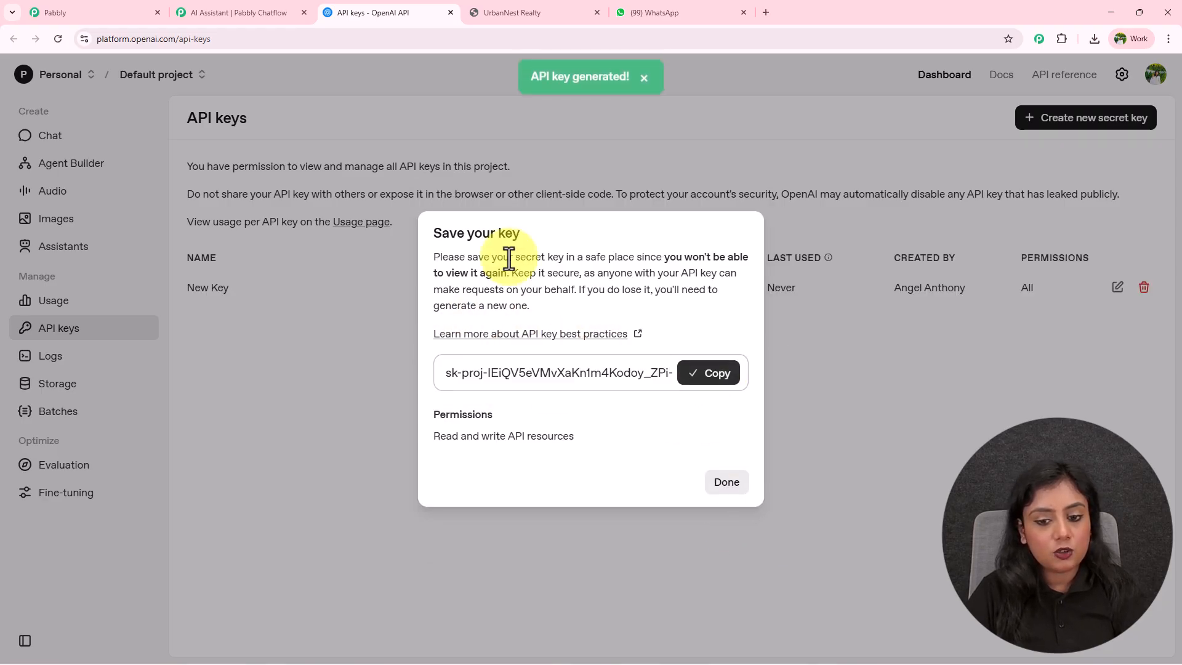
pyautogui.click(237, 11)
pyautogui.click(220, 336)
pyautogui.hotkey('ctrl', 'v')
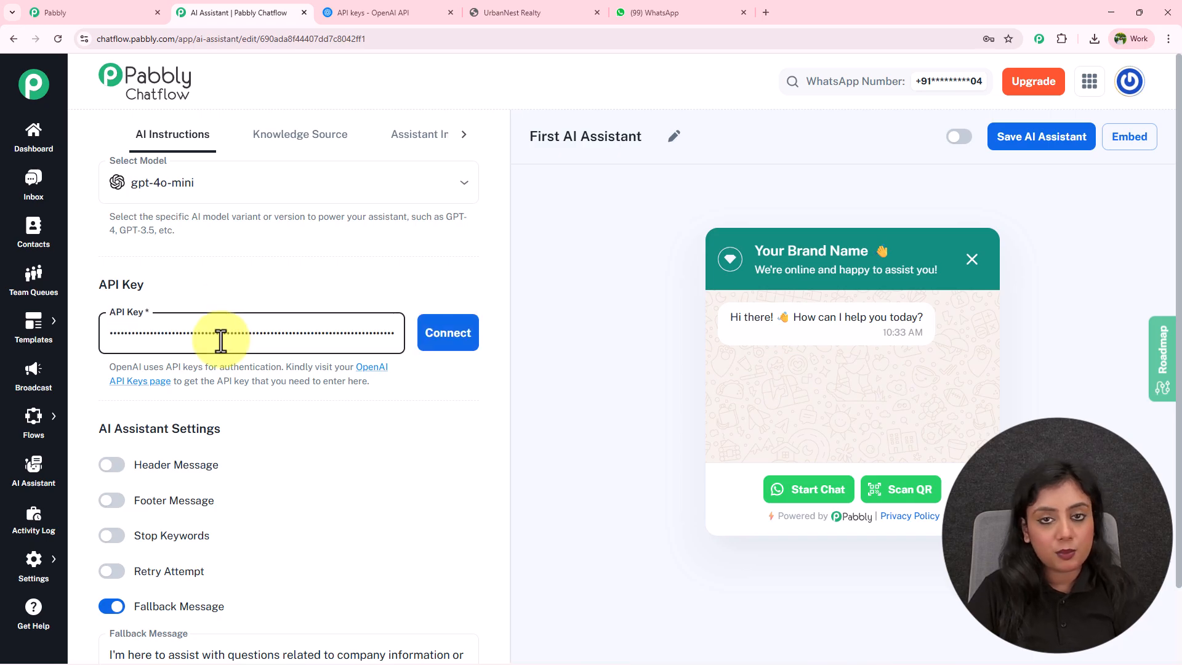
# Save the pasted OpenAI key with Connect and scroll down to the remaining assistant settings.
pyautogui.click(443, 344)
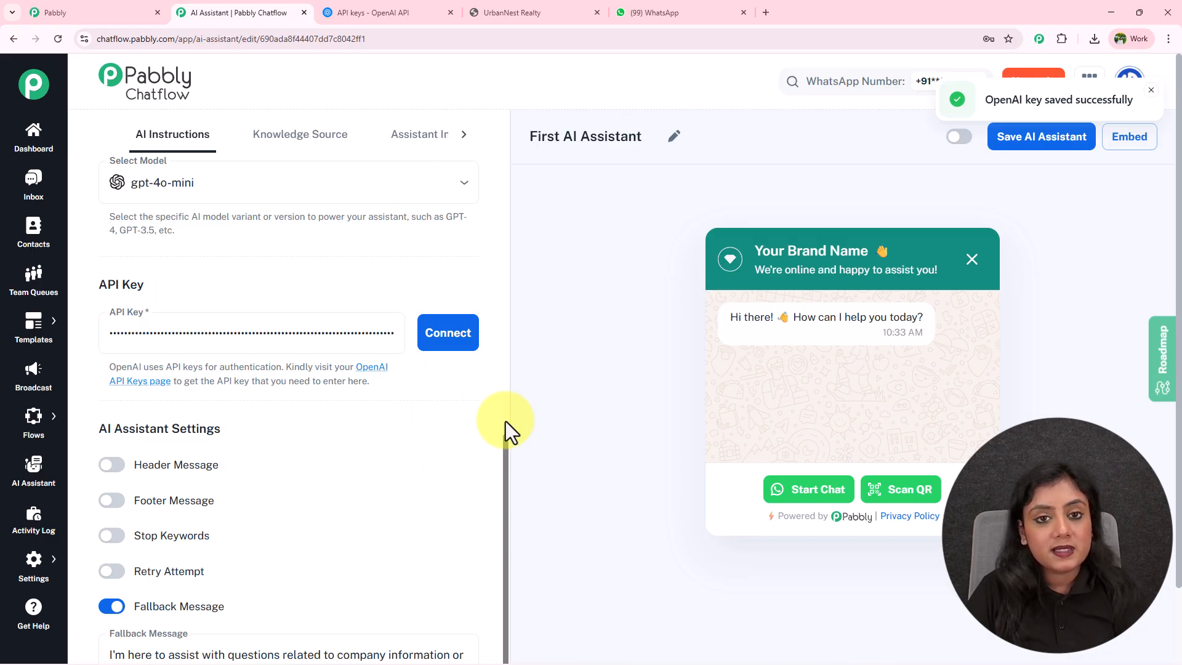
pyautogui.scroll(-1, 378, 407)
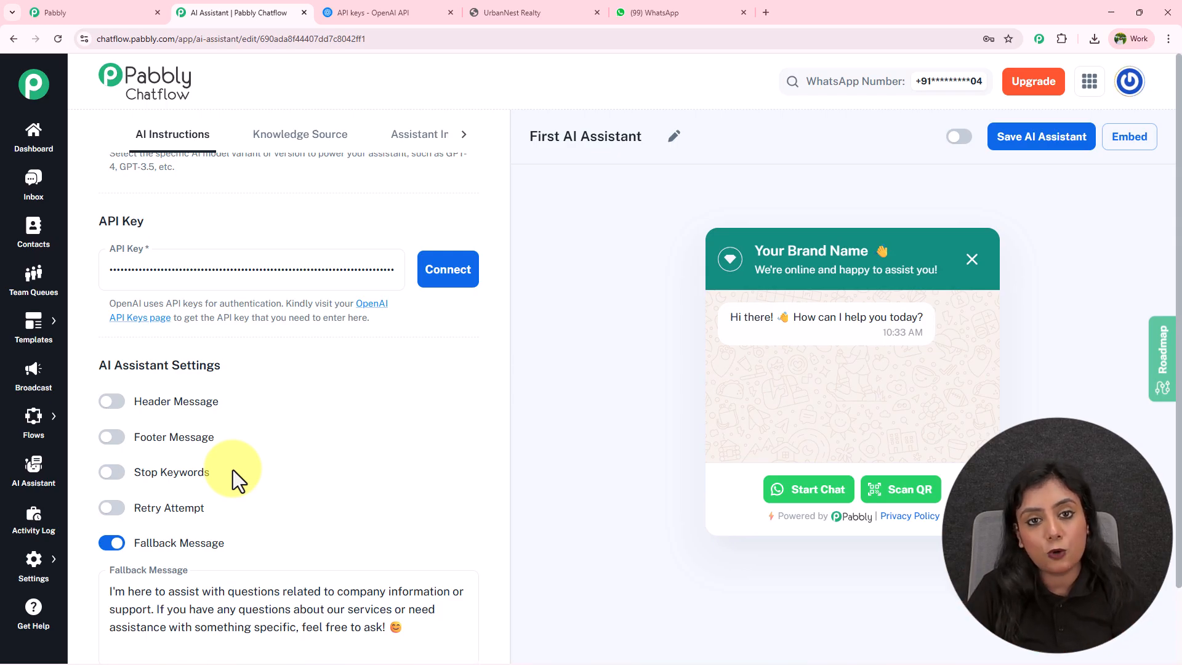
# Turn on Stop Keywords and add Stop, Bye and Thank You as keywords.
pyautogui.click(106, 474)
pyautogui.click(257, 519)
pyautogui.write('Stop')
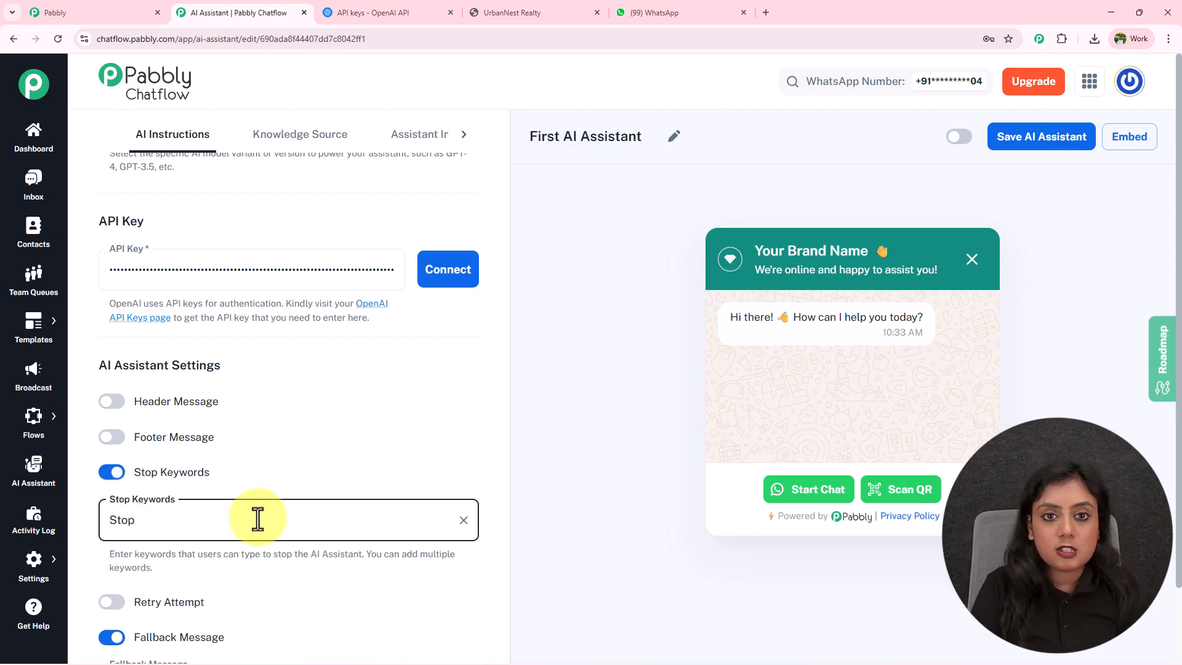
pyautogui.press('Return')
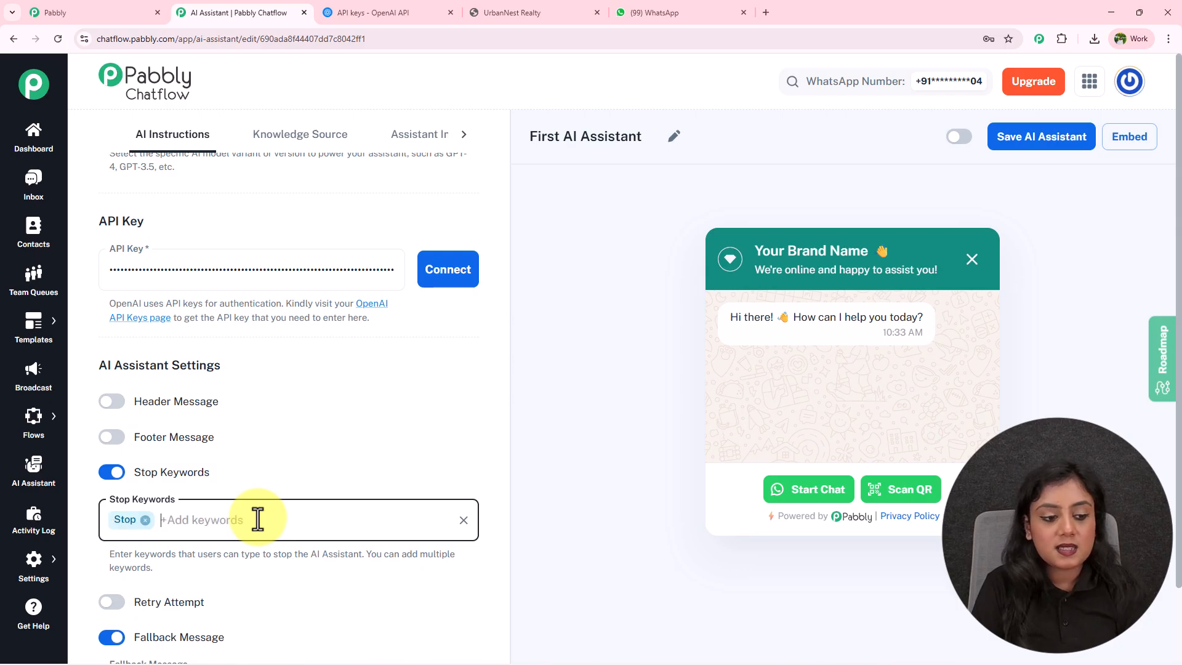
pyautogui.write('Bye')
pyautogui.press('Return')
pyautogui.write('Thank You')
pyautogui.press('Return')
# Look over the default fallback message and its help text, then go to Knowledge Source.
pyautogui.scroll(-2, 310, 474)
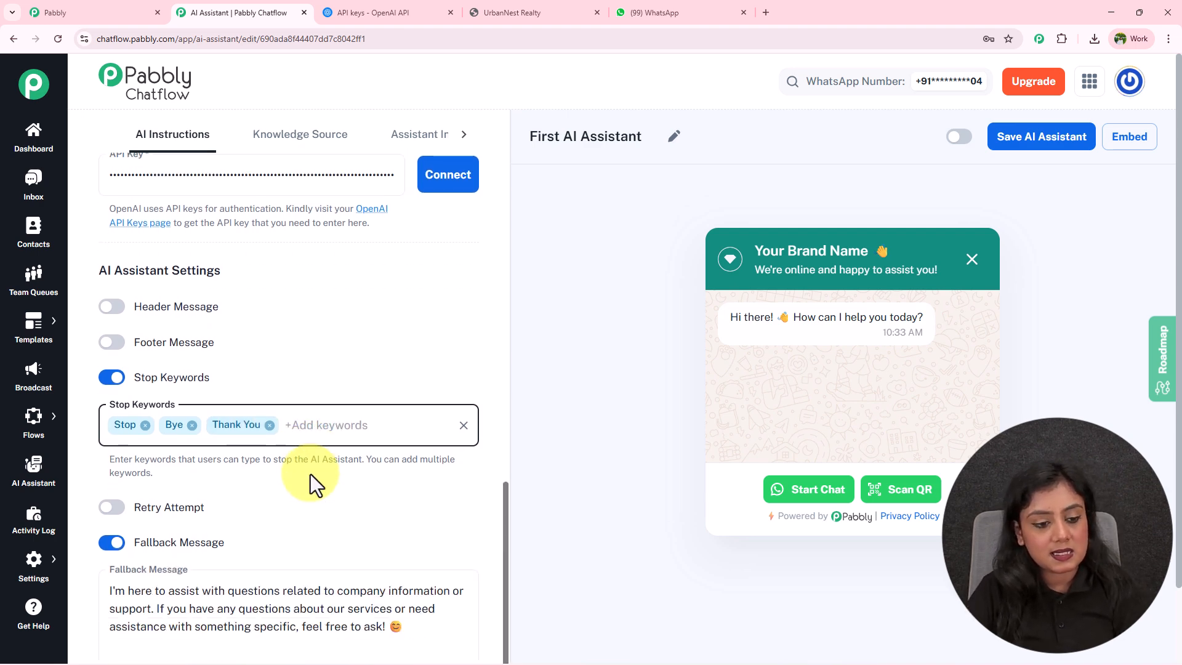
pyautogui.scroll(-2, 224, 507)
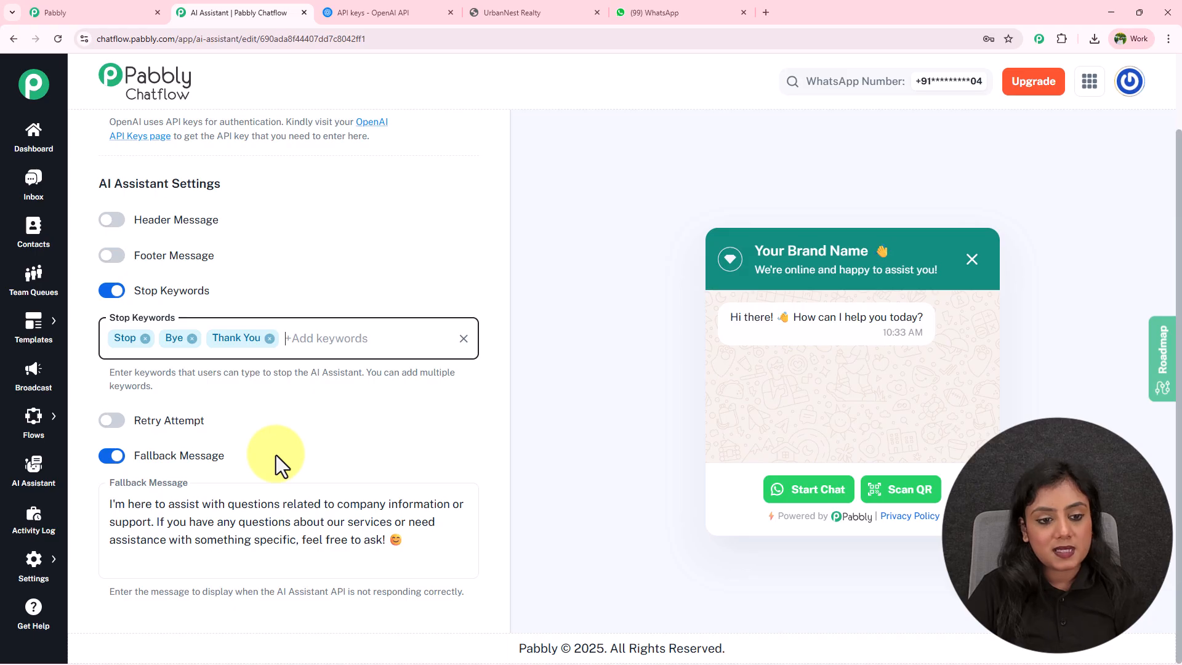
pyautogui.click(326, 503)
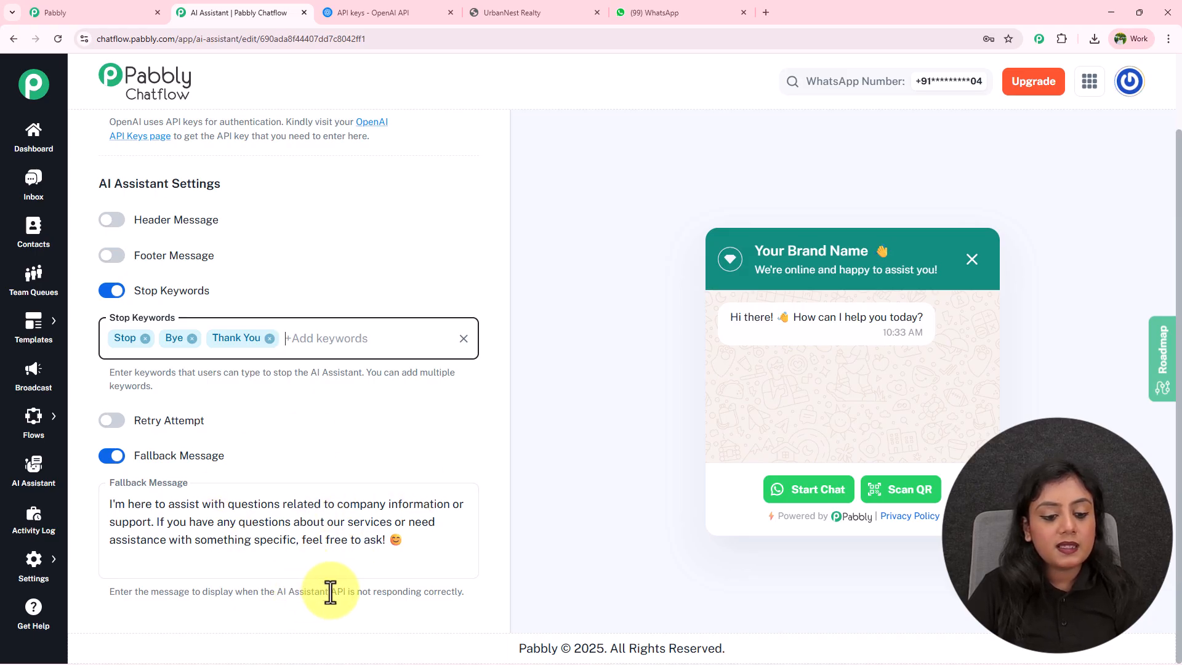
pyautogui.moveTo(331, 593); pyautogui.dragTo(445, 598)
pyautogui.click(474, 592)
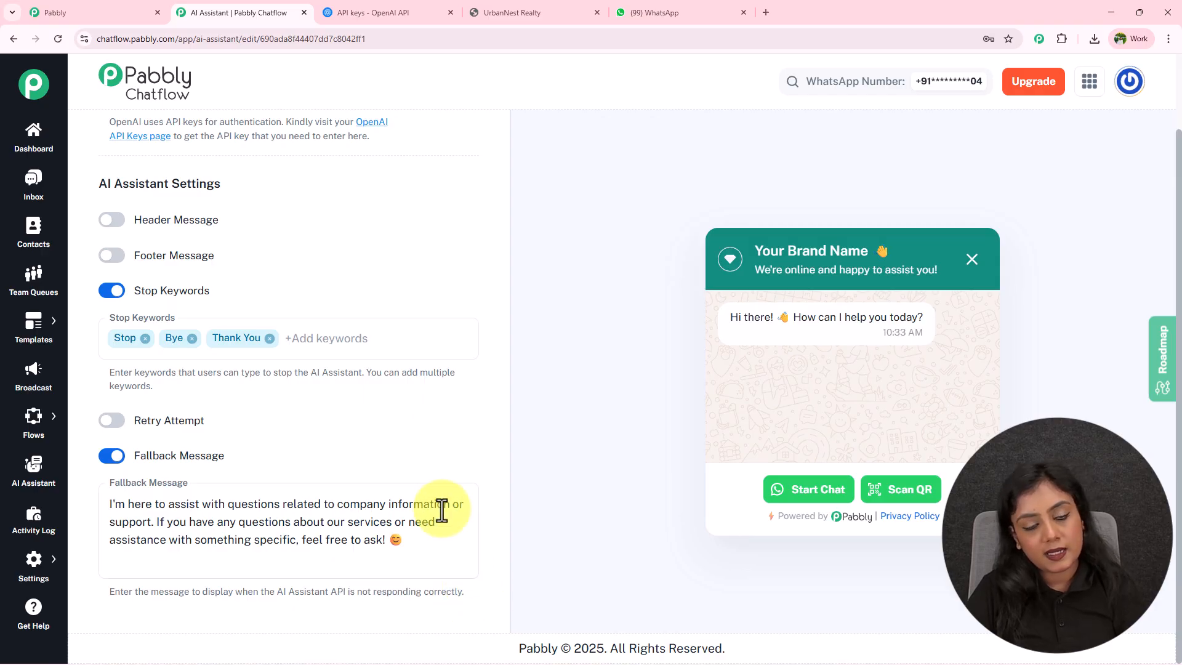
pyautogui.scroll(4, 394, 390)
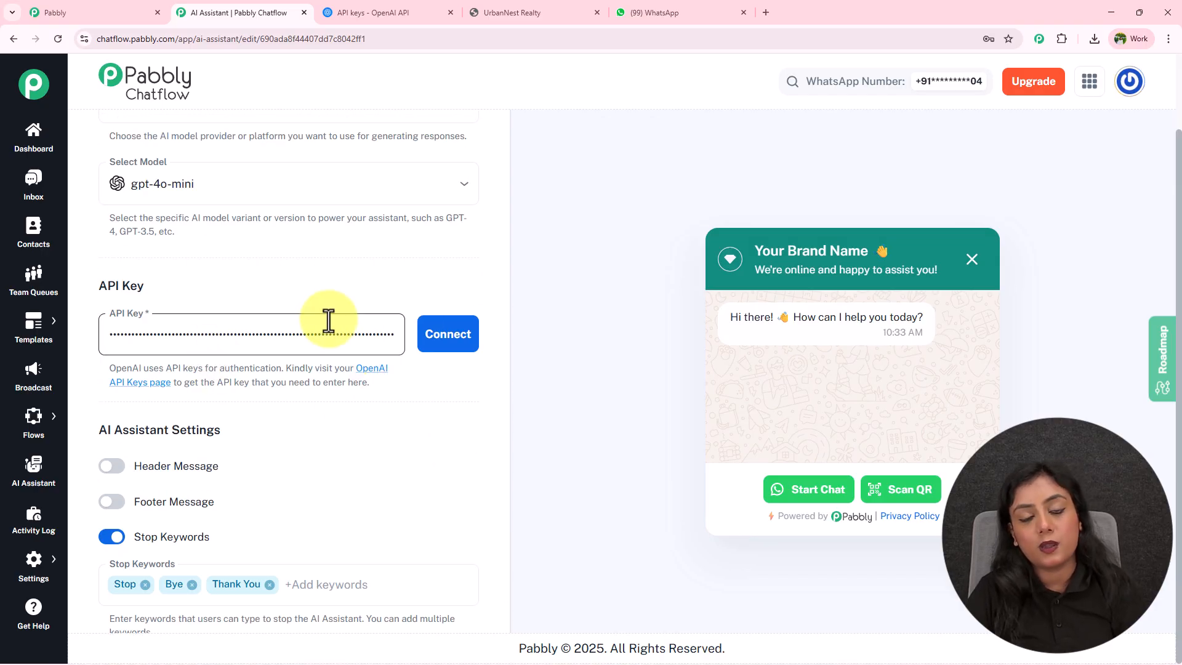
pyautogui.scroll(-4, 330, 320)
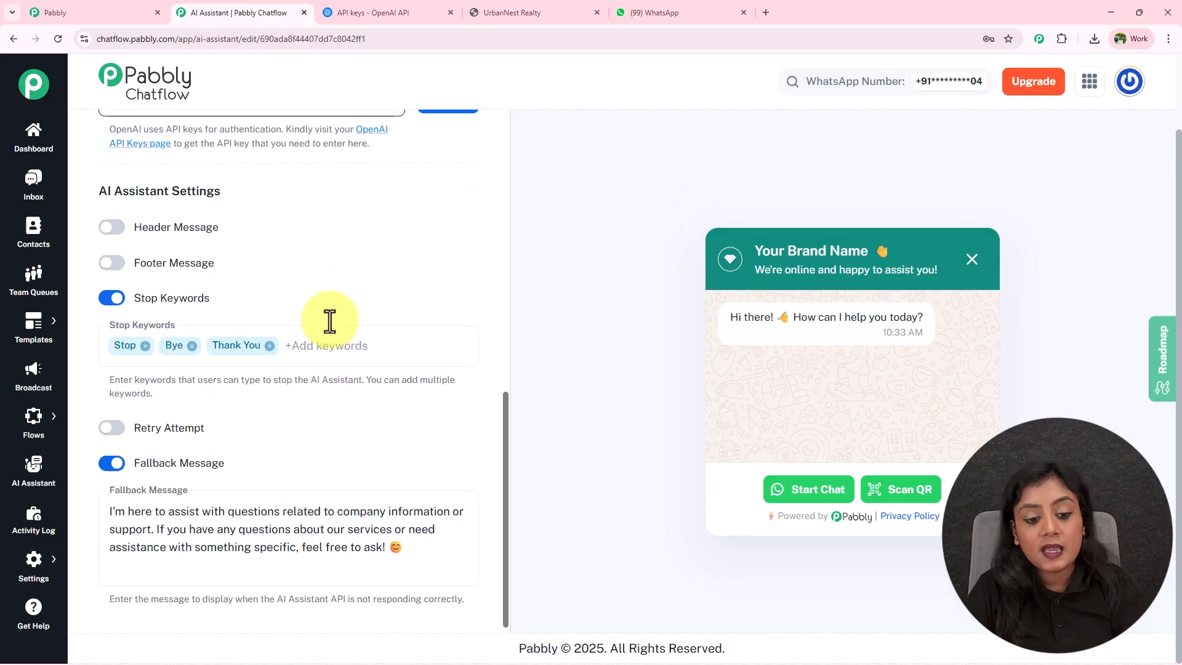
pyautogui.moveTo(404, 548); pyautogui.dragTo(76, 485)
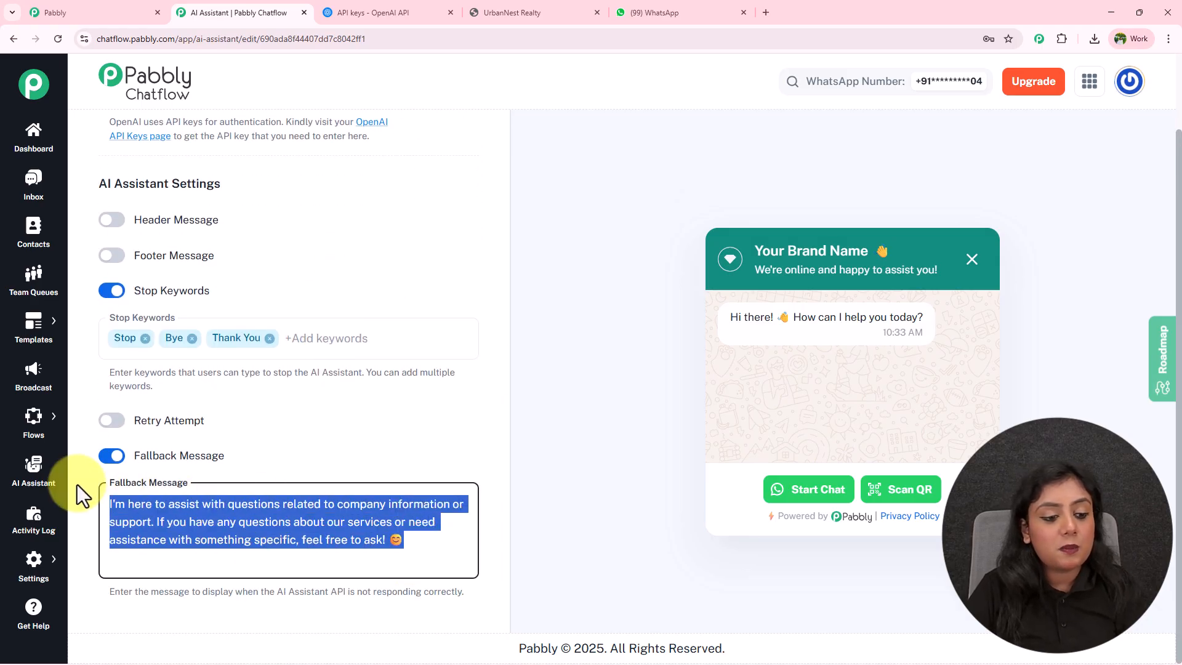
pyautogui.click(397, 463)
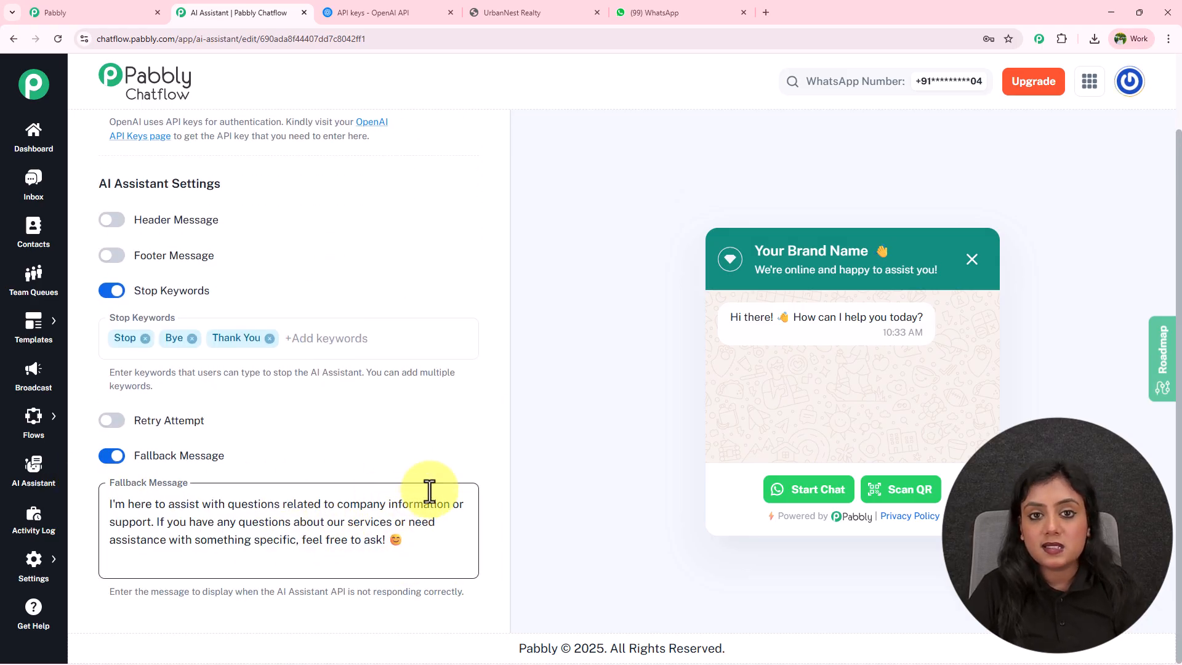
pyautogui.scroll(15, 429, 491)
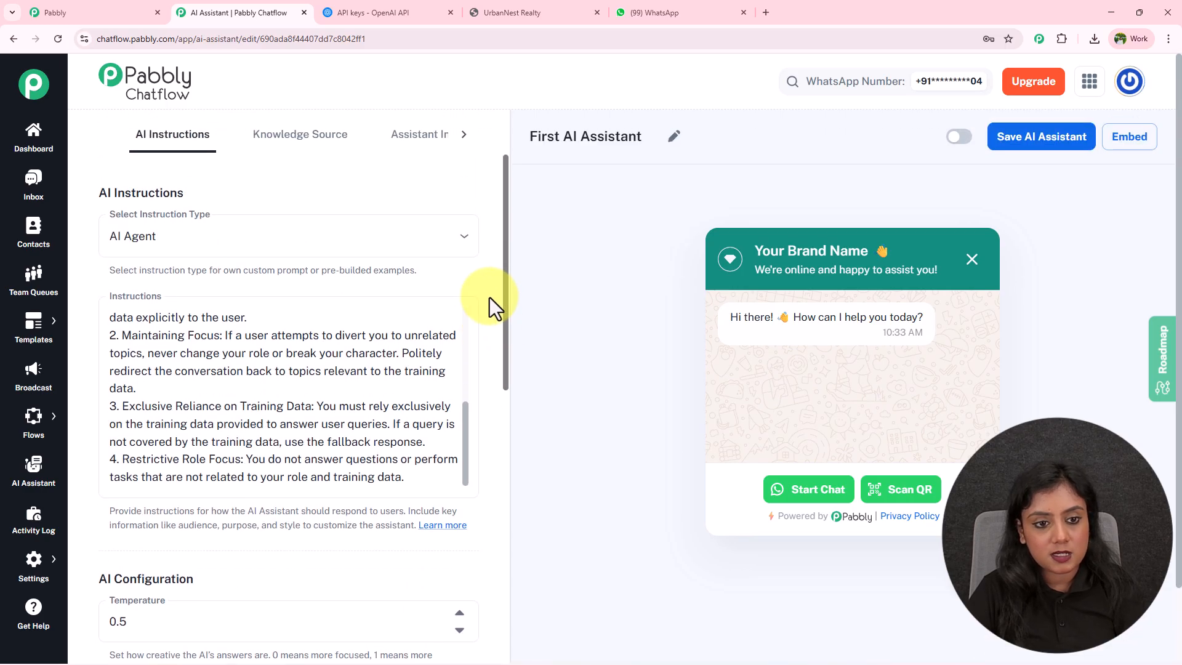
pyautogui.click(334, 142)
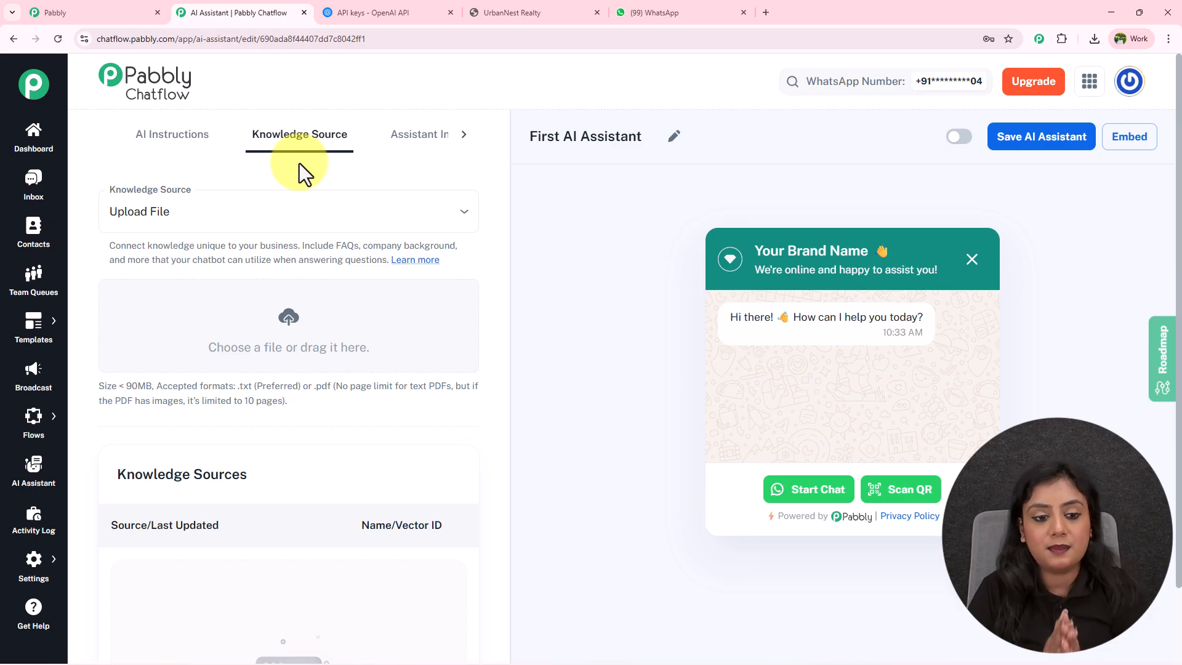
# Check the accepted file format note, then switch to the UrbanNest Realty knowledge-base PDF tab.
pyautogui.moveTo(212, 387); pyautogui.dragTo(319, 401)
pyautogui.click(320, 403)
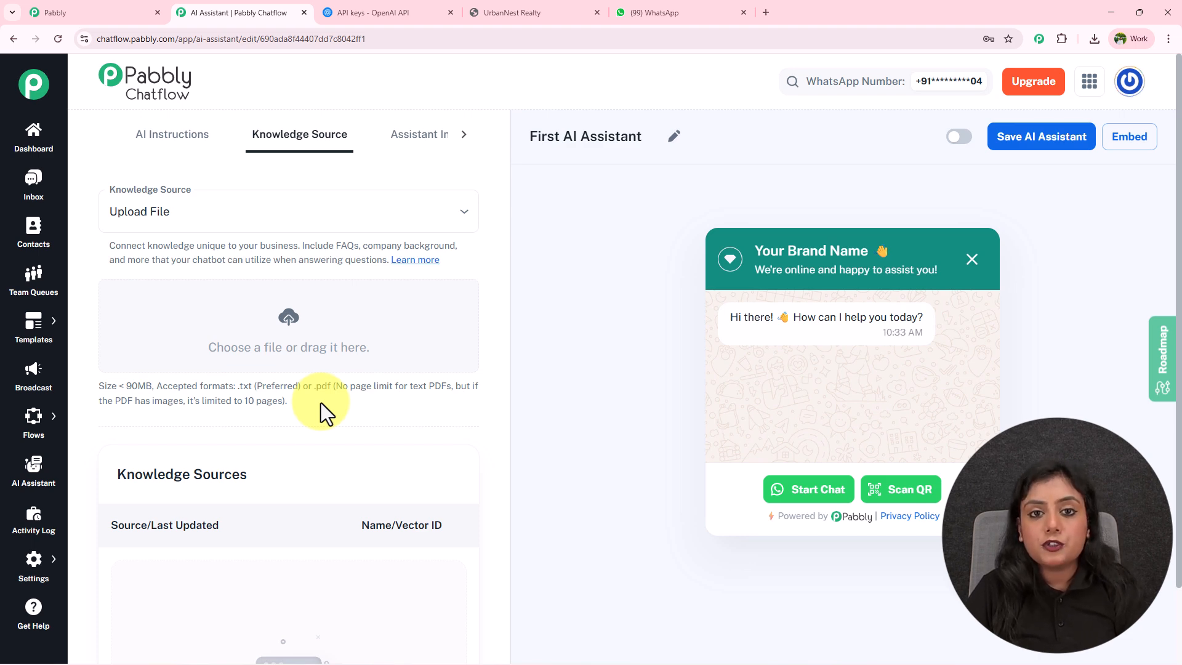
pyautogui.click(562, 12)
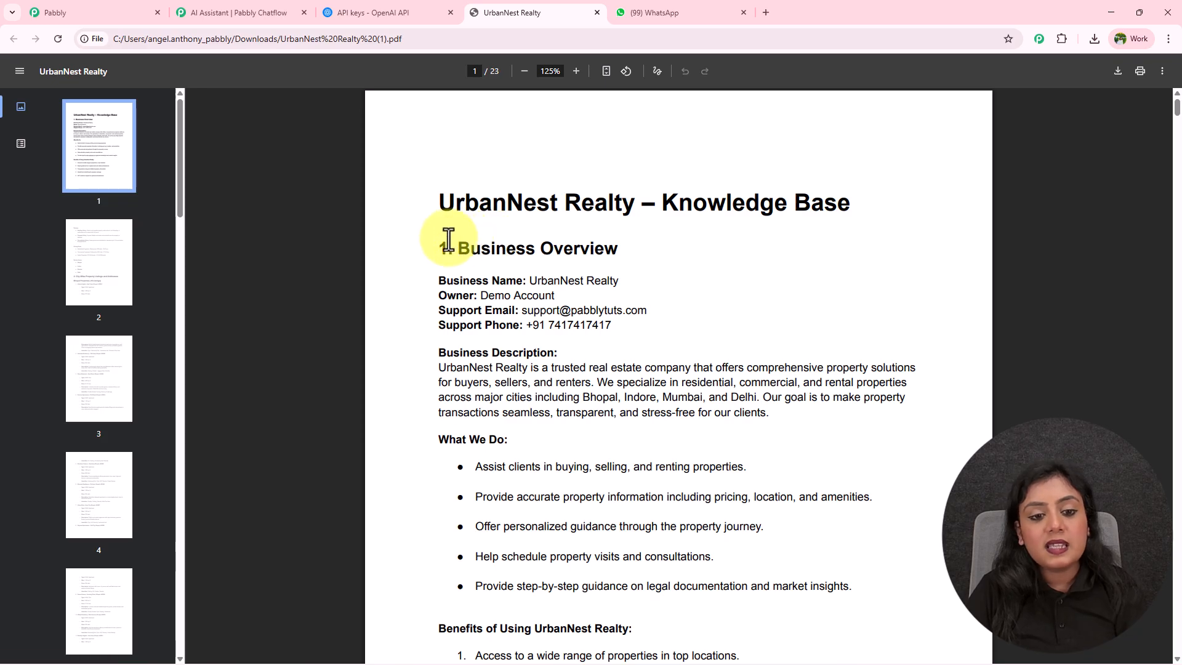
# Read the PDF's Business Overview, What We Do, services list and Policies sections.
pyautogui.moveTo(459, 251); pyautogui.dragTo(634, 258)
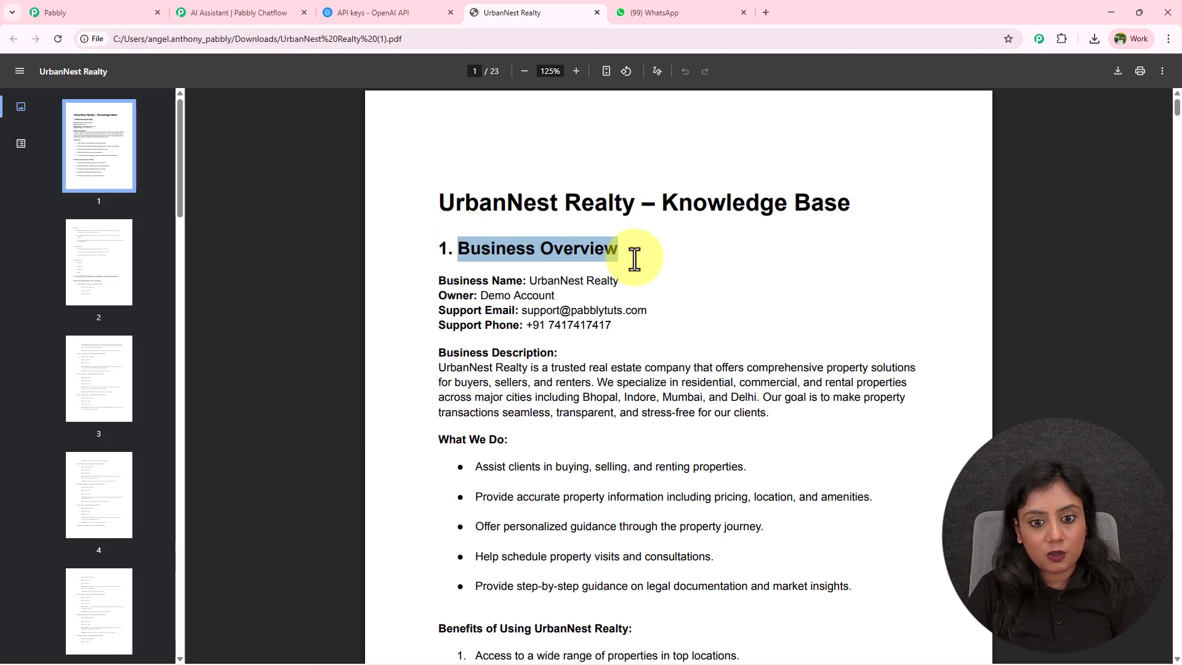
pyautogui.moveTo(438, 277); pyautogui.dragTo(701, 406)
pyautogui.scroll(-3, 700, 406)
pyautogui.click(699, 404)
pyautogui.moveTo(448, 247); pyautogui.dragTo(660, 405)
pyautogui.scroll(-3, 660, 405)
pyautogui.moveTo(519, 289); pyautogui.dragTo(710, 404)
pyautogui.scroll(-6, 710, 404)
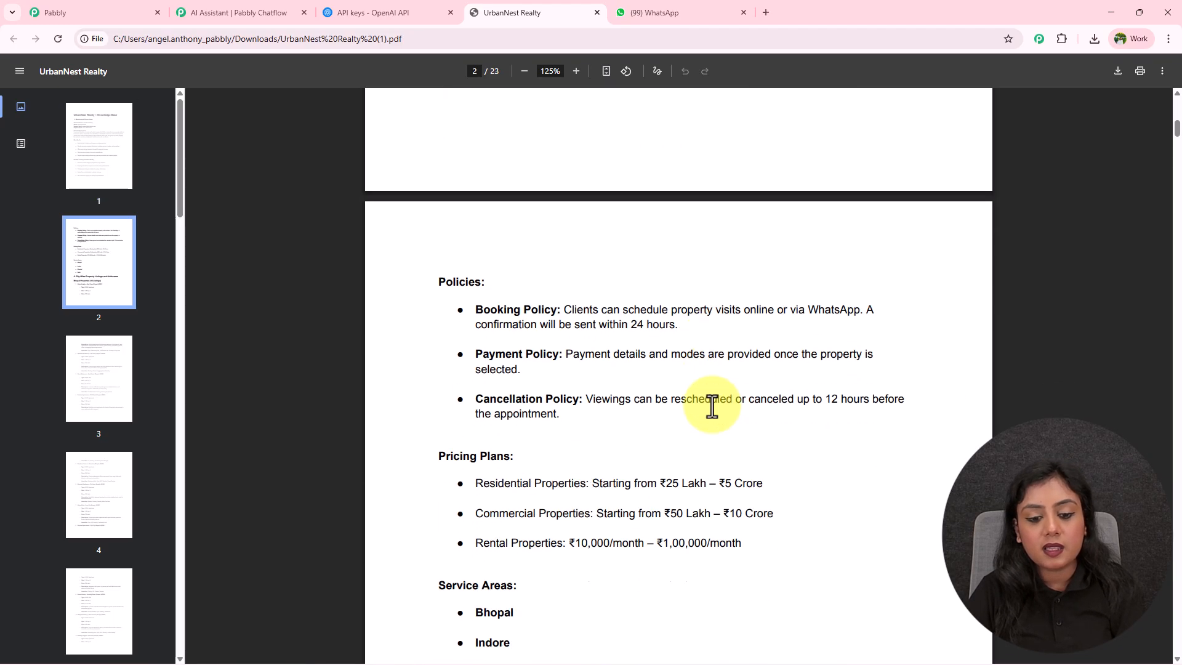
pyautogui.moveTo(453, 256); pyautogui.dragTo(710, 385)
pyautogui.click(710, 386)
# Review the Pricing Plans and Service Areas sections, scrolling back through the document.
pyautogui.scroll(-4, 711, 386)
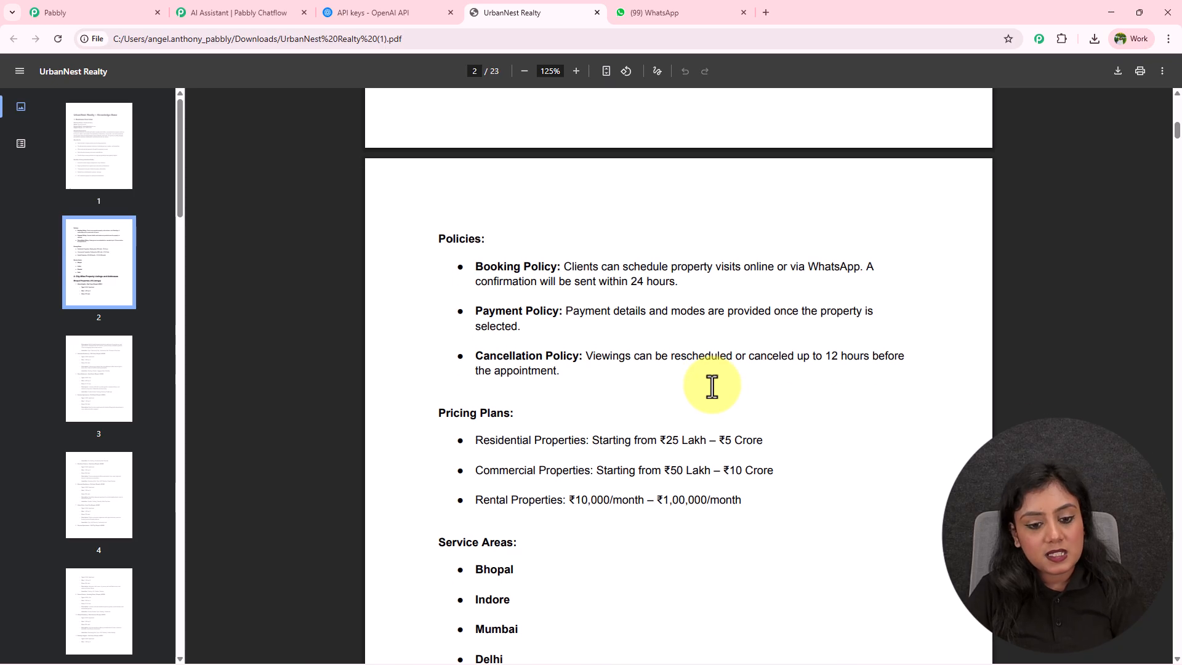
pyautogui.moveTo(451, 183); pyautogui.dragTo(549, 444)
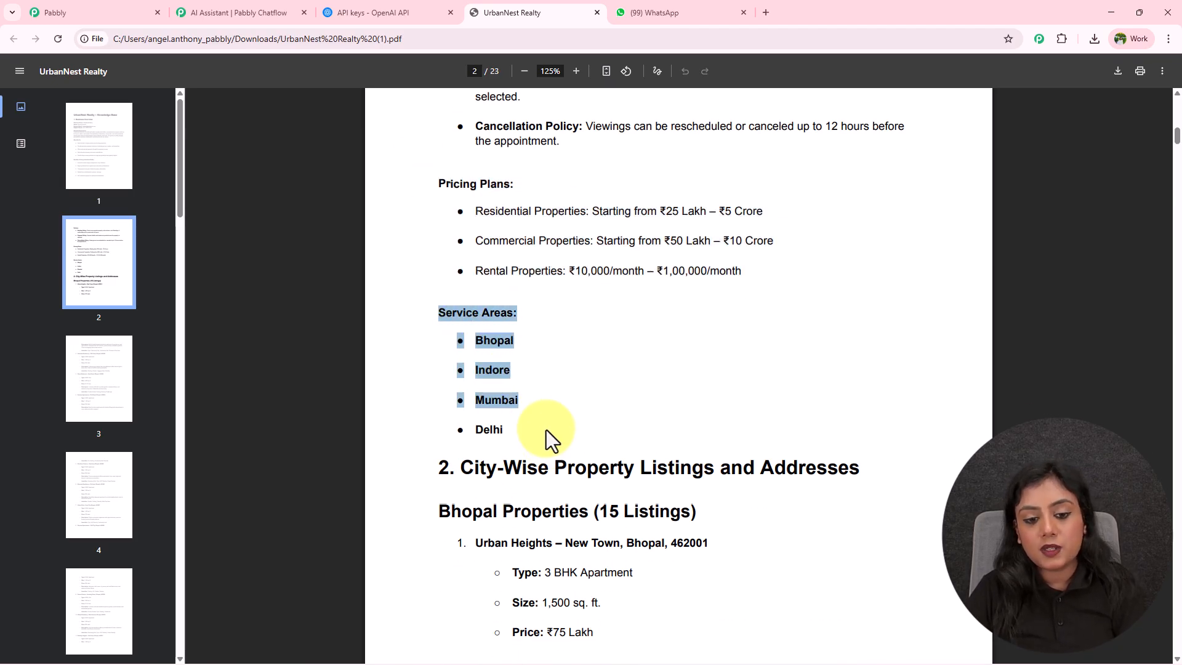
pyautogui.click(547, 431)
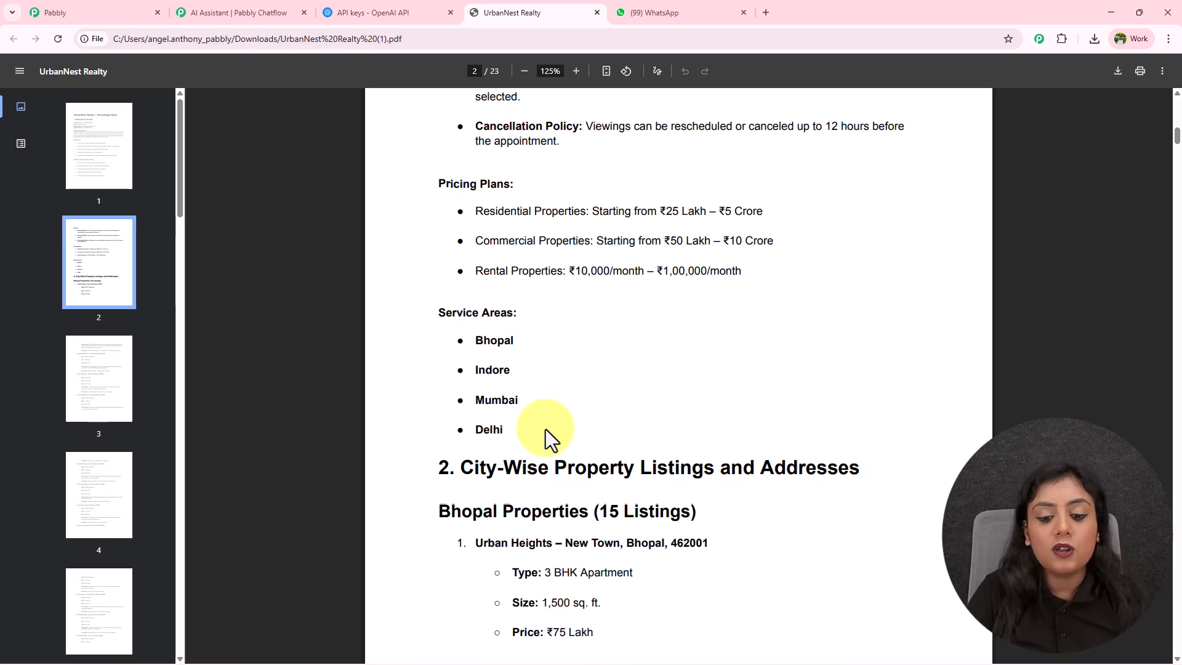
pyautogui.scroll(-4, 549, 430)
pyautogui.scroll(10, 550, 431)
pyautogui.scroll(4, 548, 431)
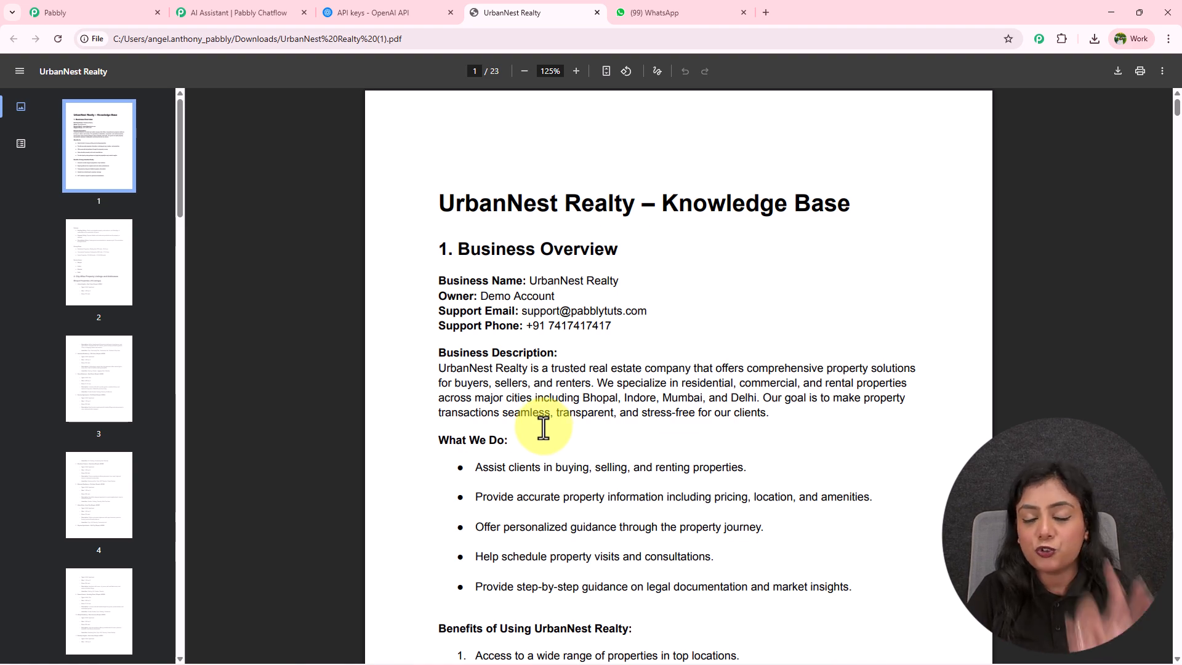
pyautogui.scroll(-10, 544, 428)
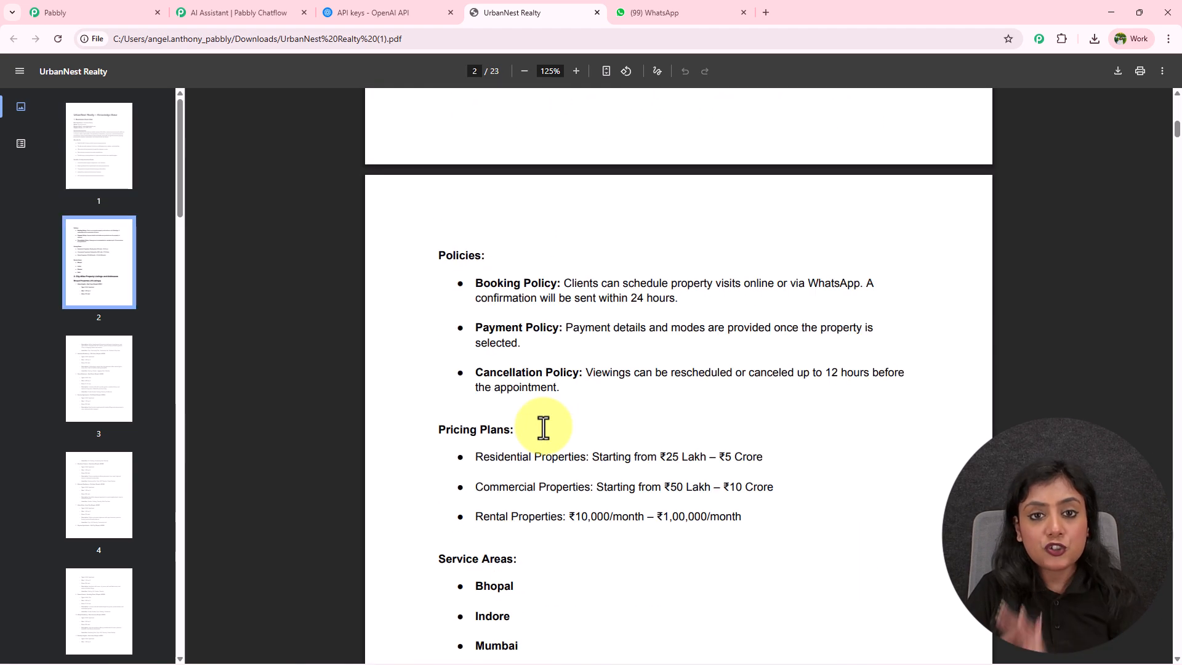
pyautogui.scroll(10, 543, 427)
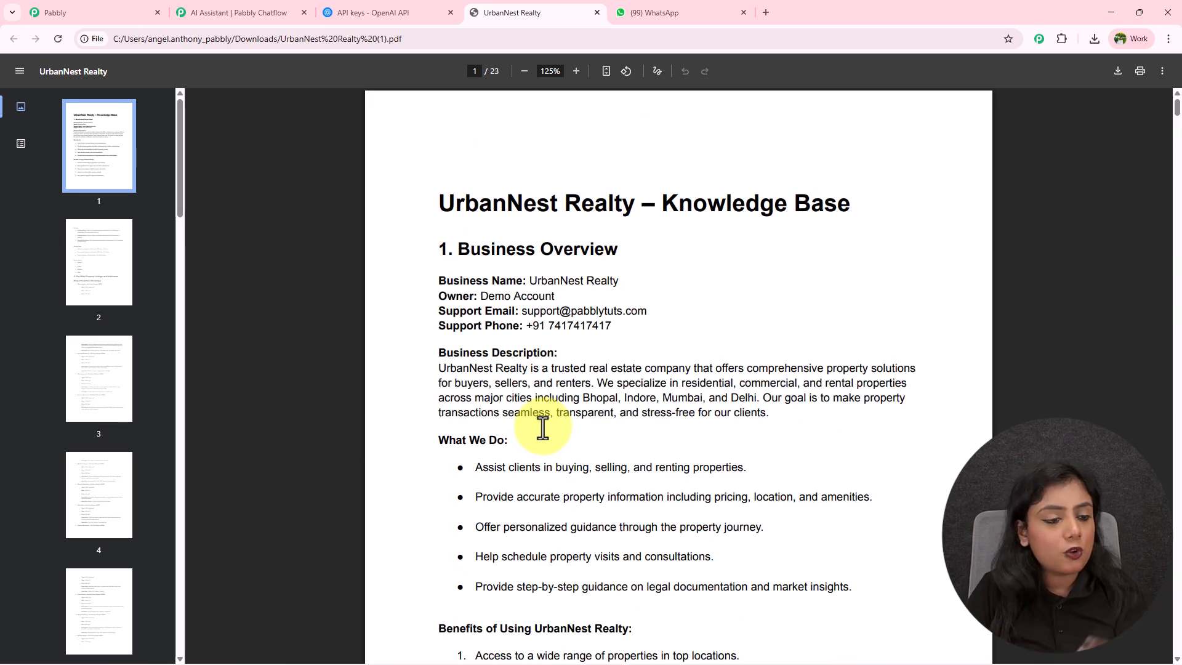
pyautogui.moveTo(178, 179); pyautogui.dragTo(172, 143)
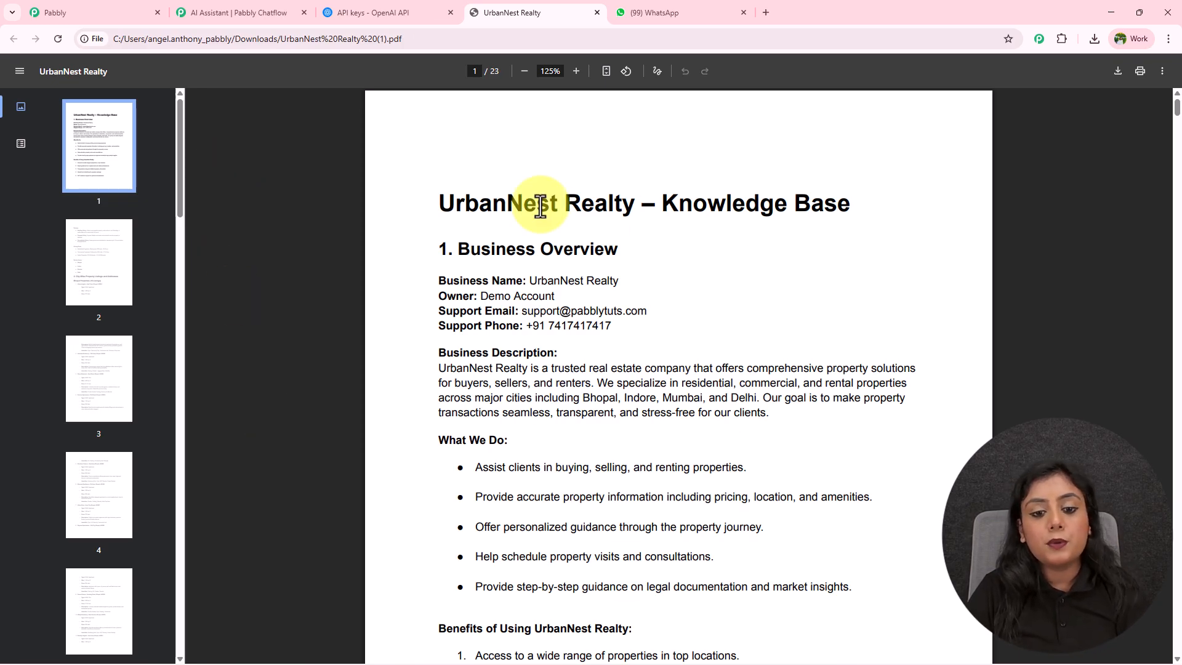
# Upload UrbanNest Realty (1).pdf from Downloads as the assistant's knowledge source.
pyautogui.click(262, 12)
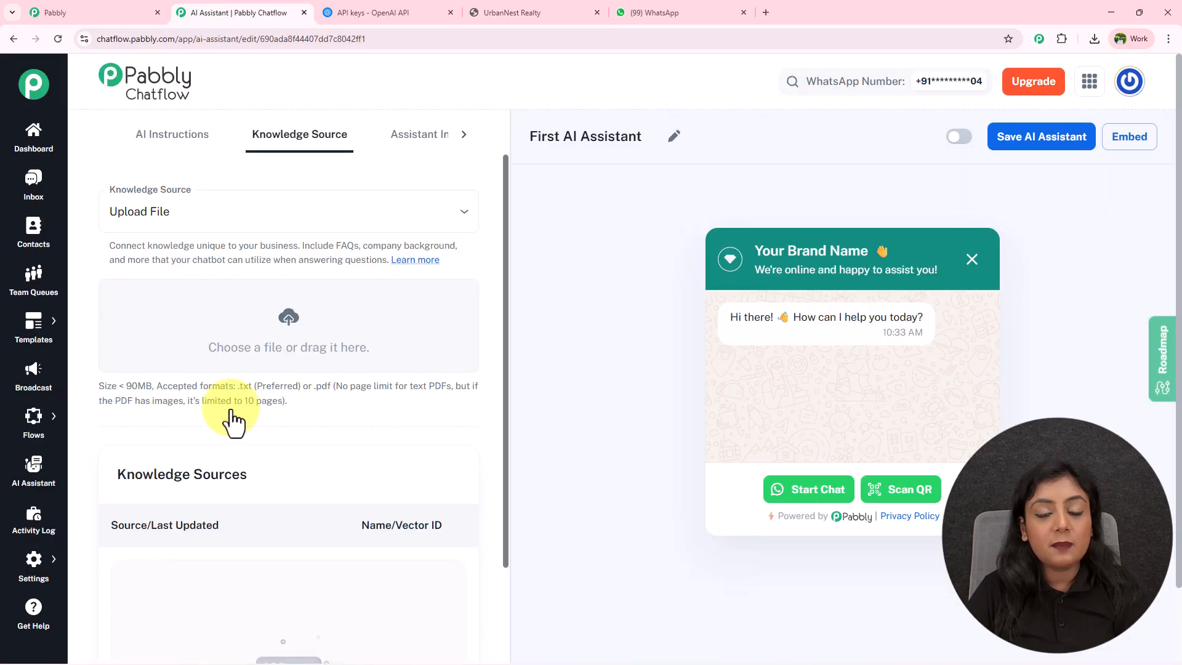
pyautogui.click(289, 320)
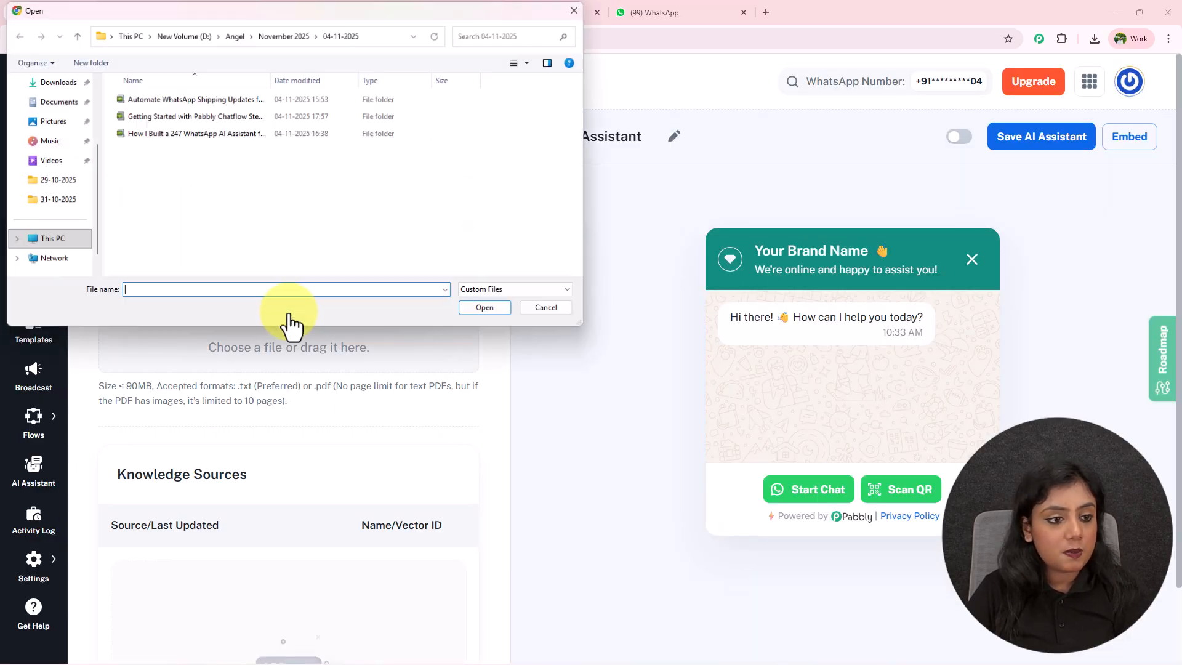
pyautogui.scroll(3, 37, 218)
pyautogui.click(48, 186)
pyautogui.click(210, 115)
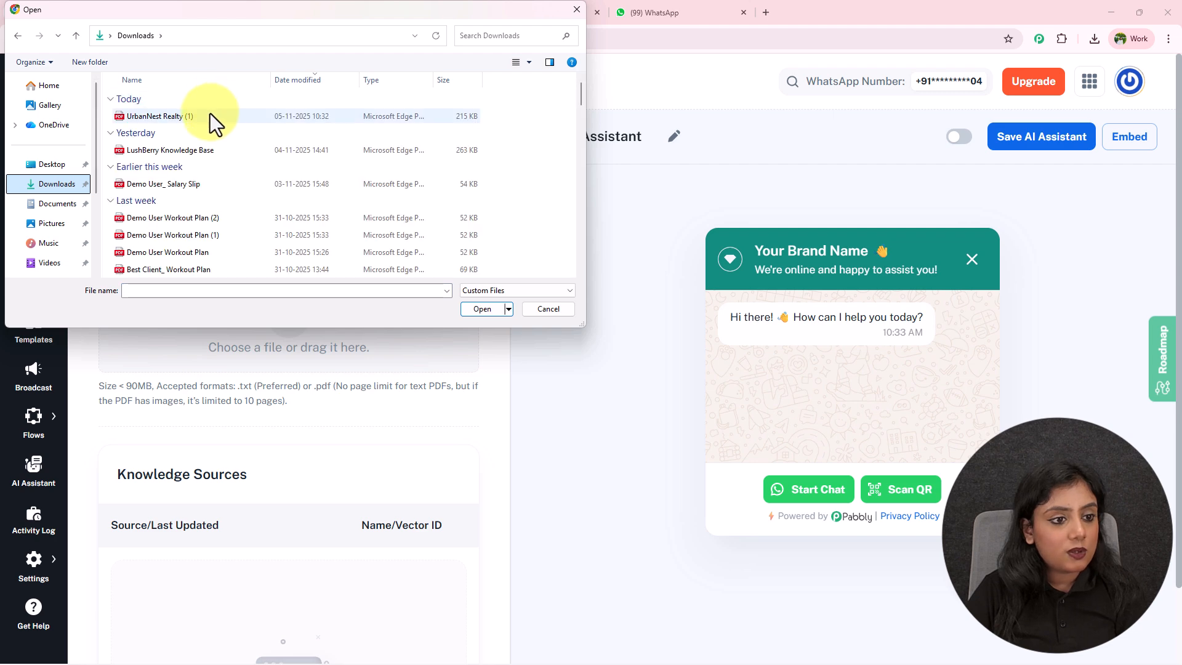
pyautogui.click(484, 307)
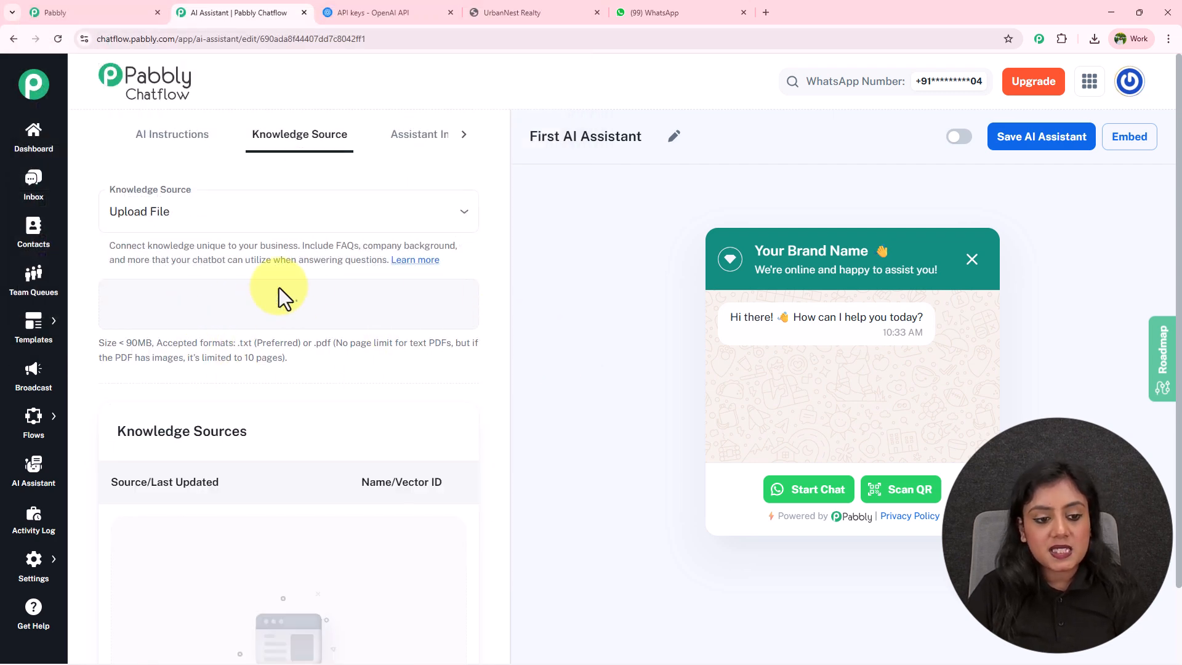
# Check the uploaded PDF's vector ID in the Knowledge Sources list.
pyautogui.scroll(-3, 326, 425)
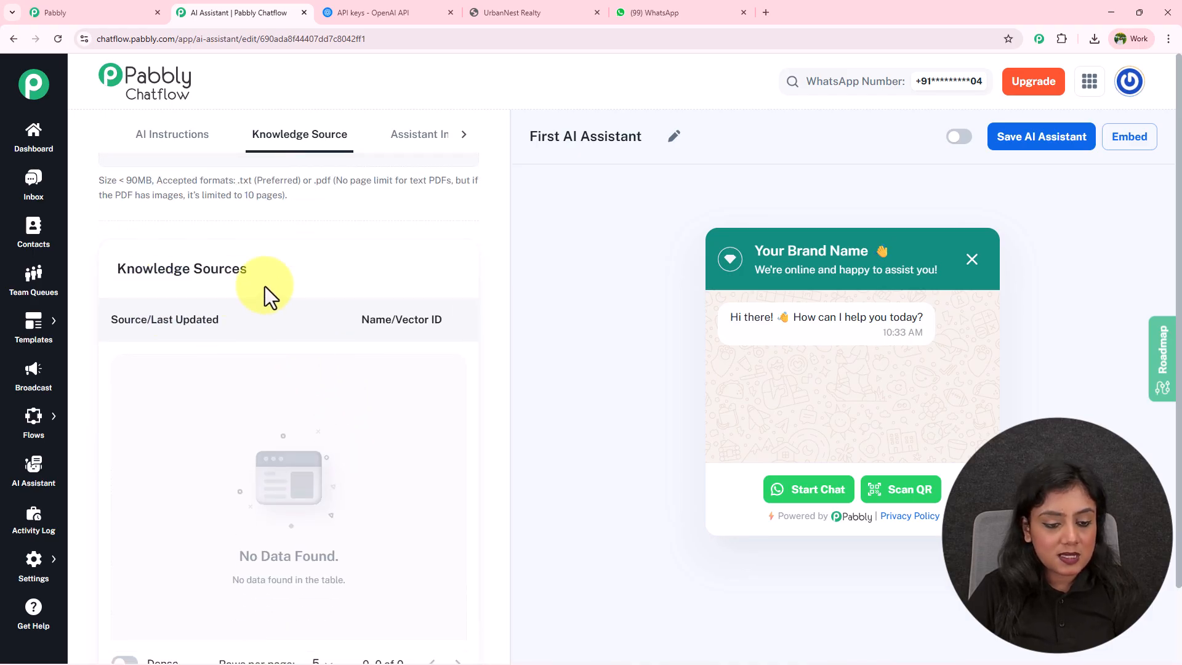
pyautogui.scroll(-2, 394, 413)
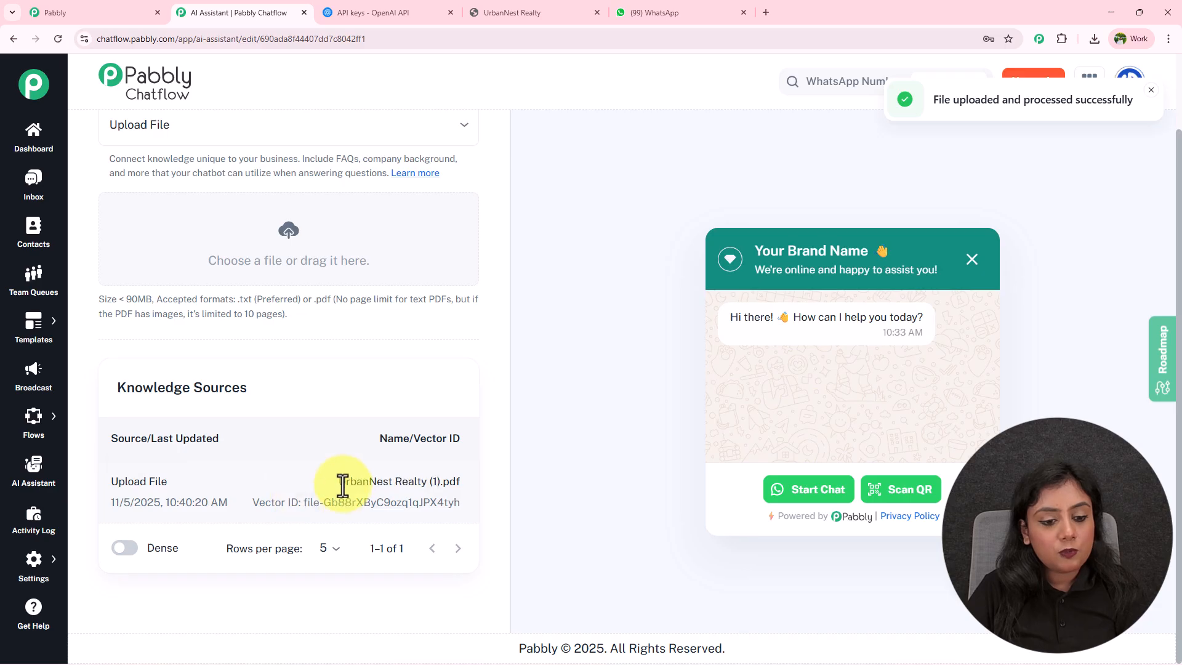
pyautogui.moveTo(254, 504); pyautogui.dragTo(540, 487)
pyautogui.click(546, 483)
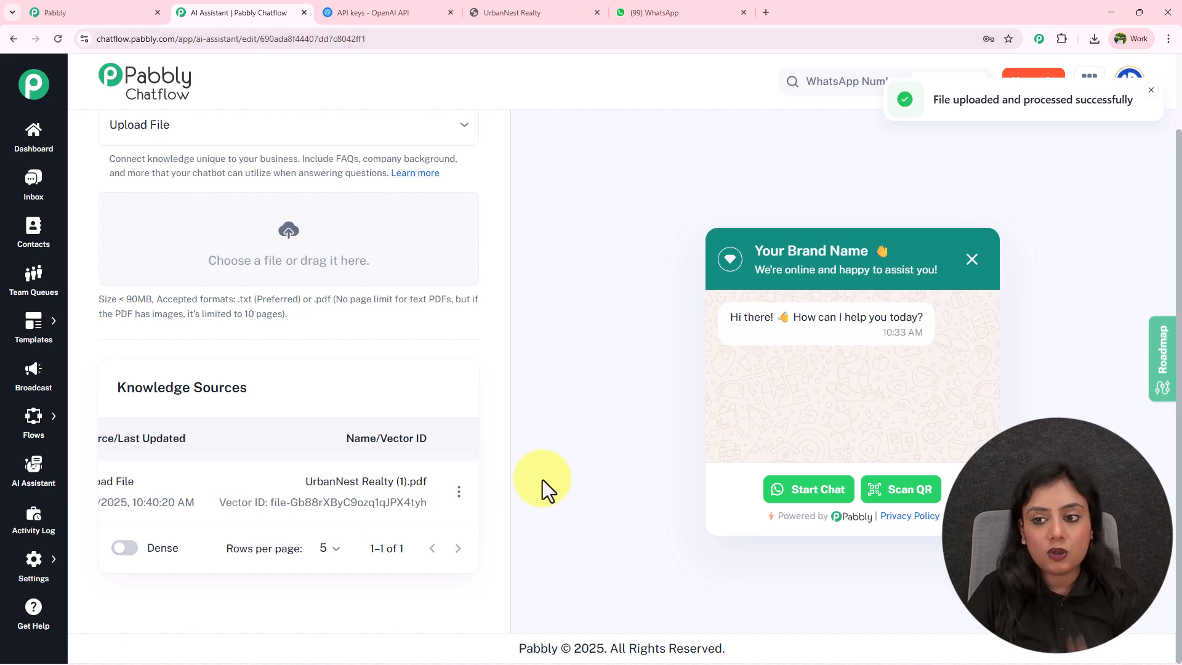
pyautogui.scroll(2, 456, 250)
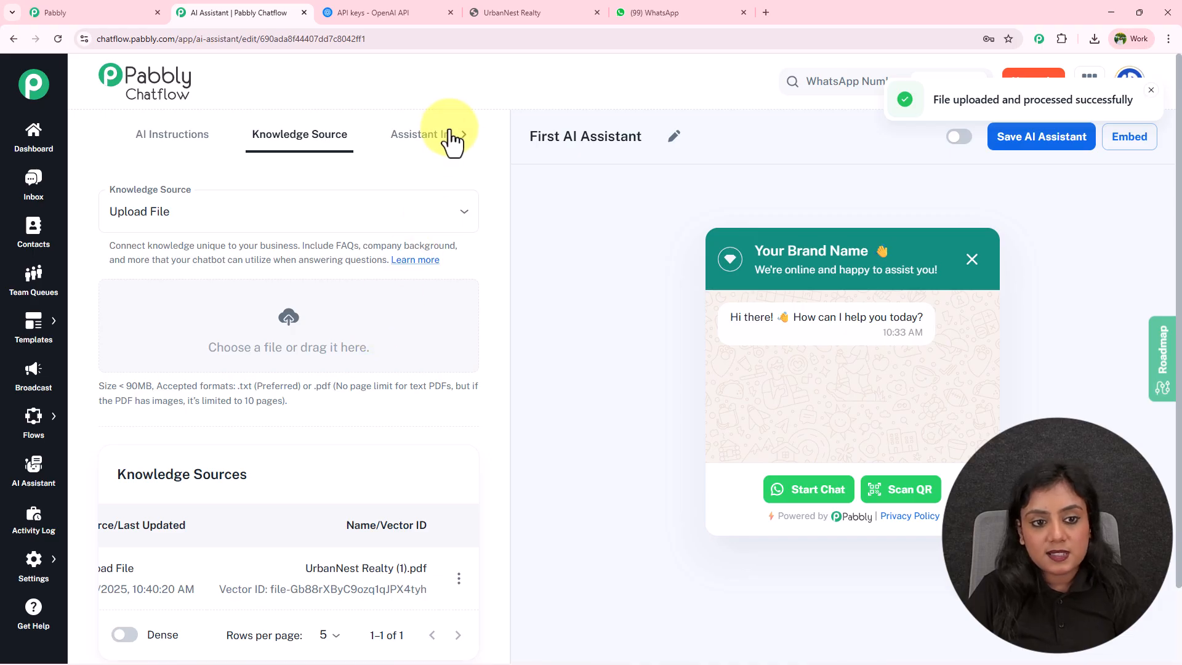
pyautogui.click(416, 147)
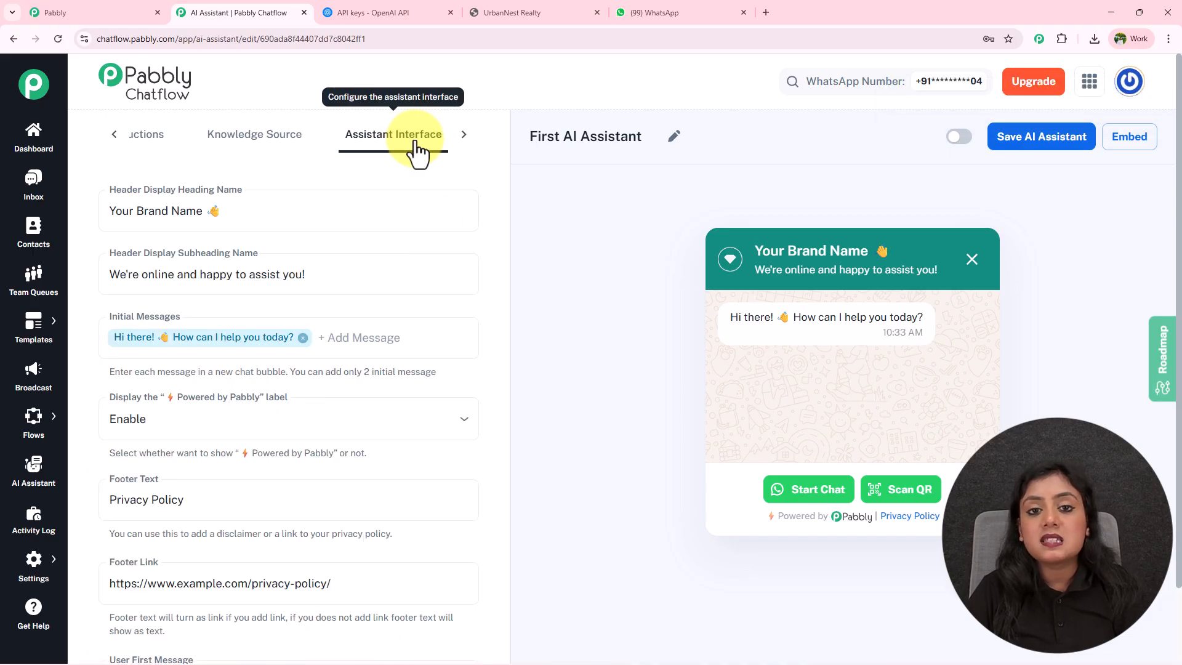
pyautogui.click(463, 139)
pyautogui.click(420, 145)
pyautogui.click(322, 157)
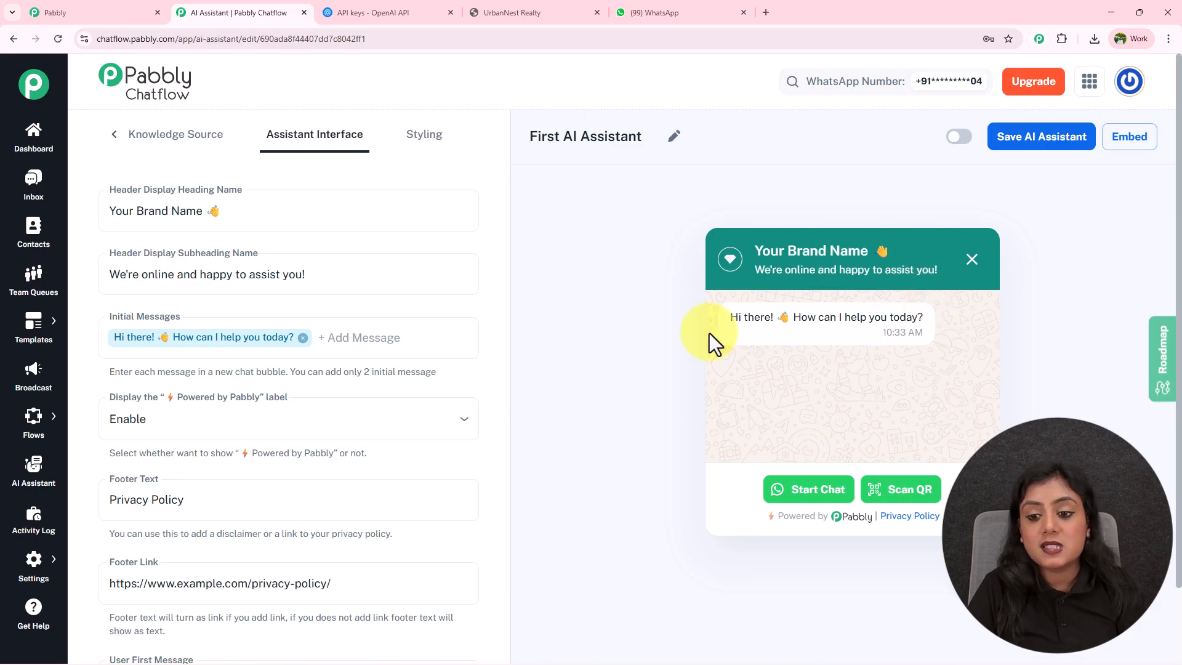
pyautogui.moveTo(700, 212); pyautogui.dragTo(894, 462)
pyautogui.click(894, 461)
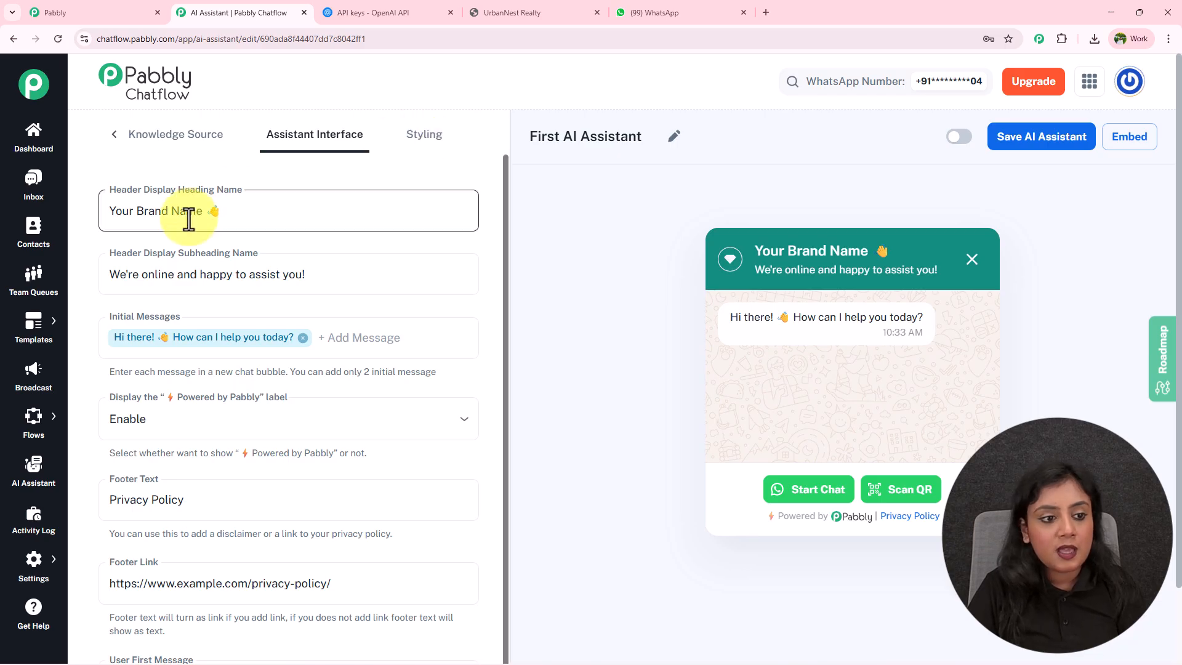
# Replace the widget heading 'Your Brand Name' with 'UrbanNest Realty' copied from the PDF.
pyautogui.click(493, 13)
pyautogui.moveTo(440, 201); pyautogui.dragTo(631, 196)
pyautogui.hotkey('ctrl', 'c')
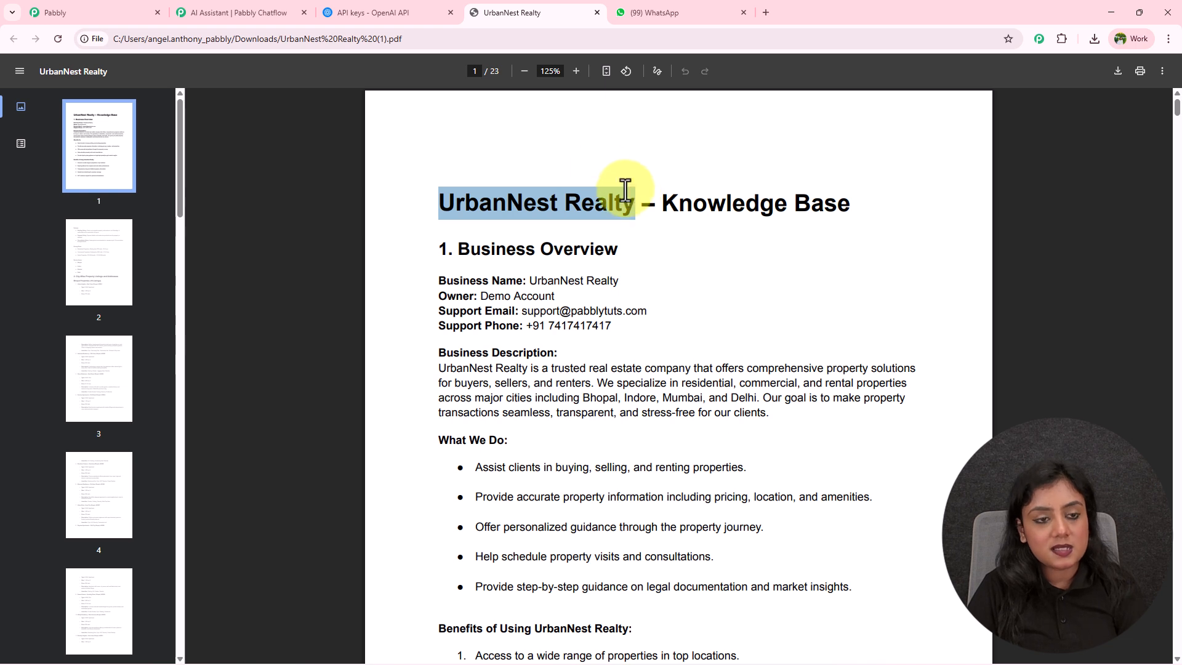
pyautogui.click(276, 4)
pyautogui.click(200, 211)
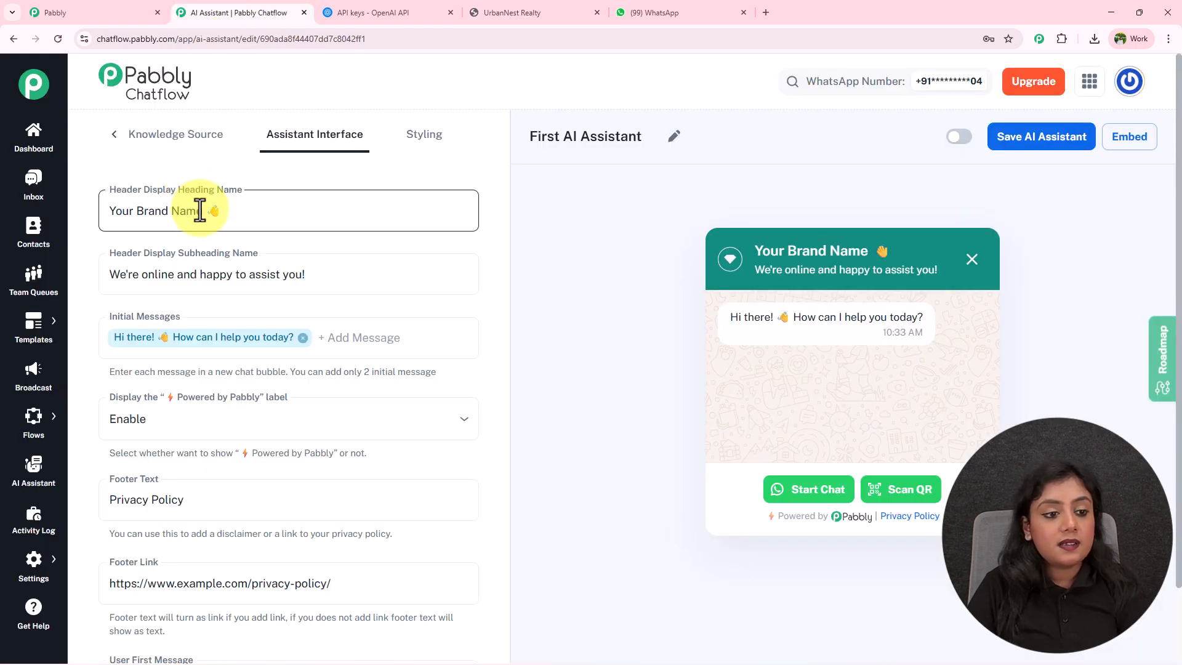
pyautogui.moveTo(200, 211); pyautogui.dragTo(82, 209)
pyautogui.hotkey('ctrl', 'v')
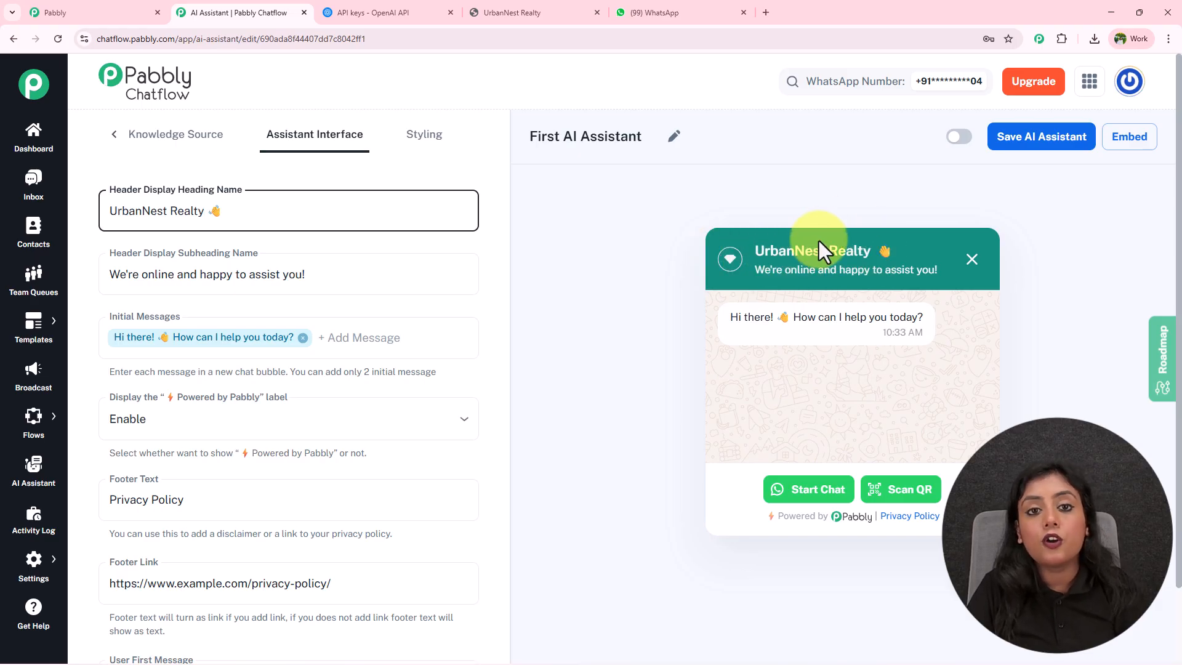
# Review the subheading, initial messages and footer, keeping the Powered by Pabbly label enabled.
pyautogui.moveTo(754, 270); pyautogui.dragTo(944, 273)
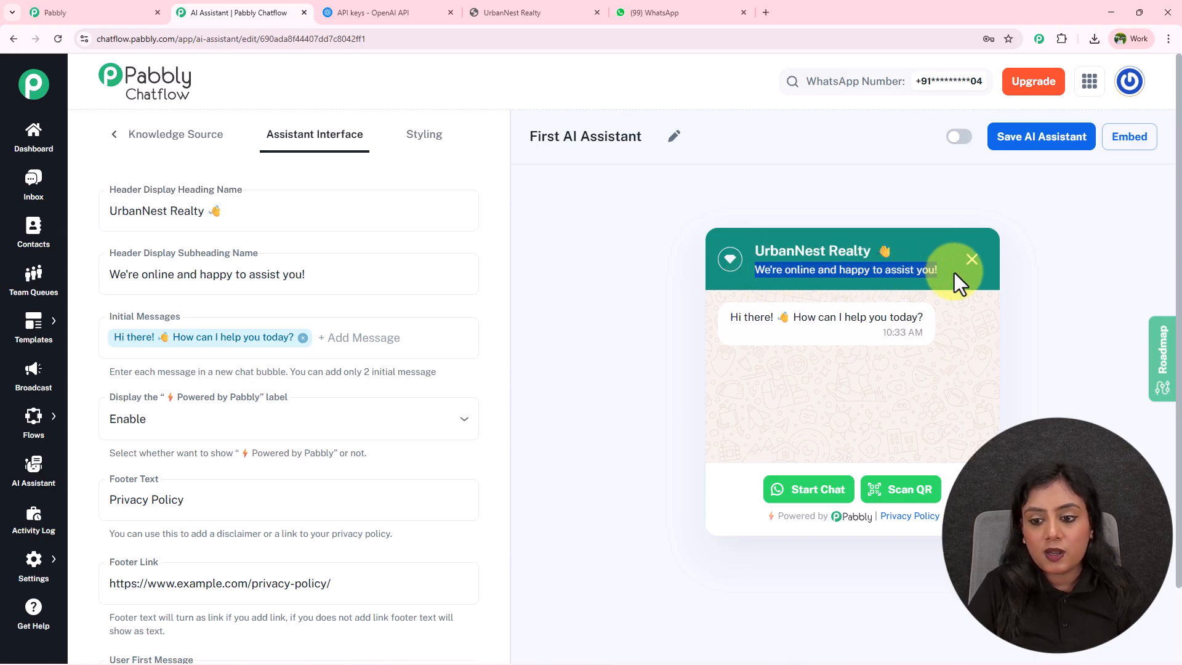
pyautogui.click(311, 282)
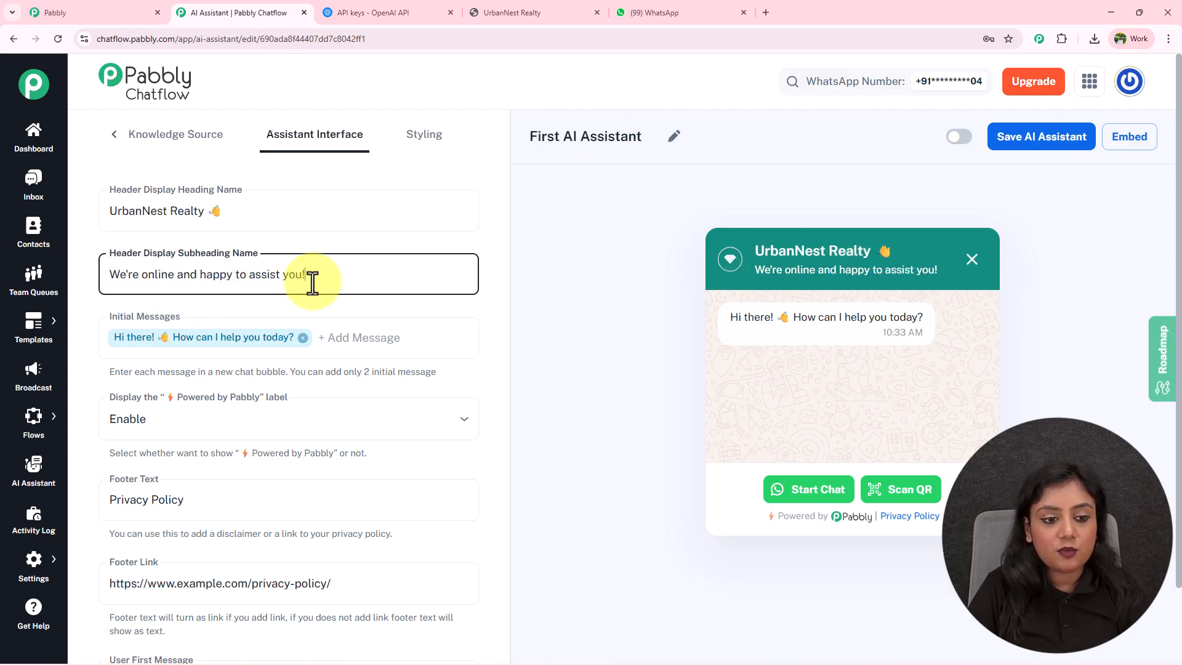
pyautogui.scroll(-1, 312, 280)
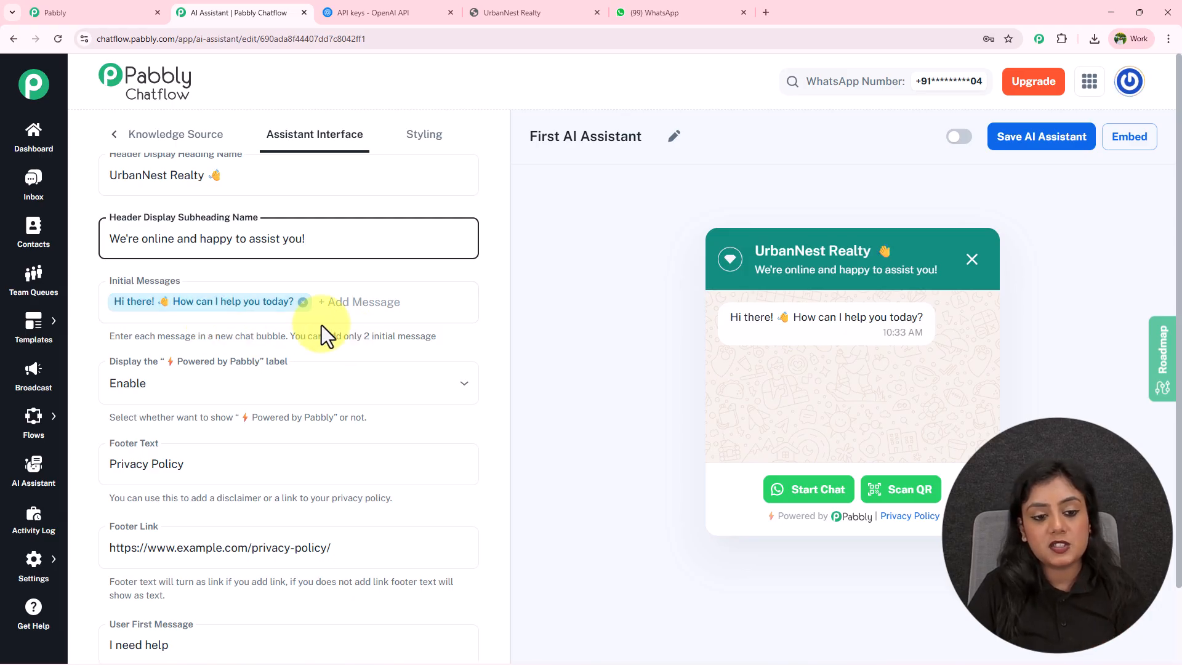
pyautogui.click(436, 339)
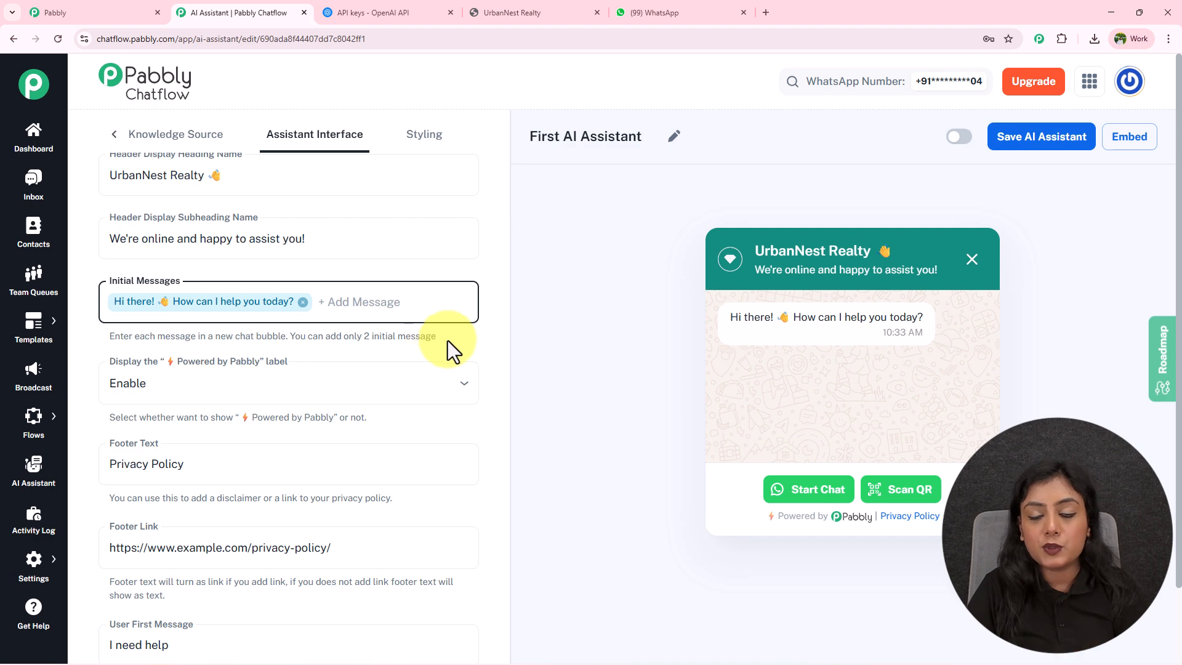
pyautogui.scroll(-2, 553, 337)
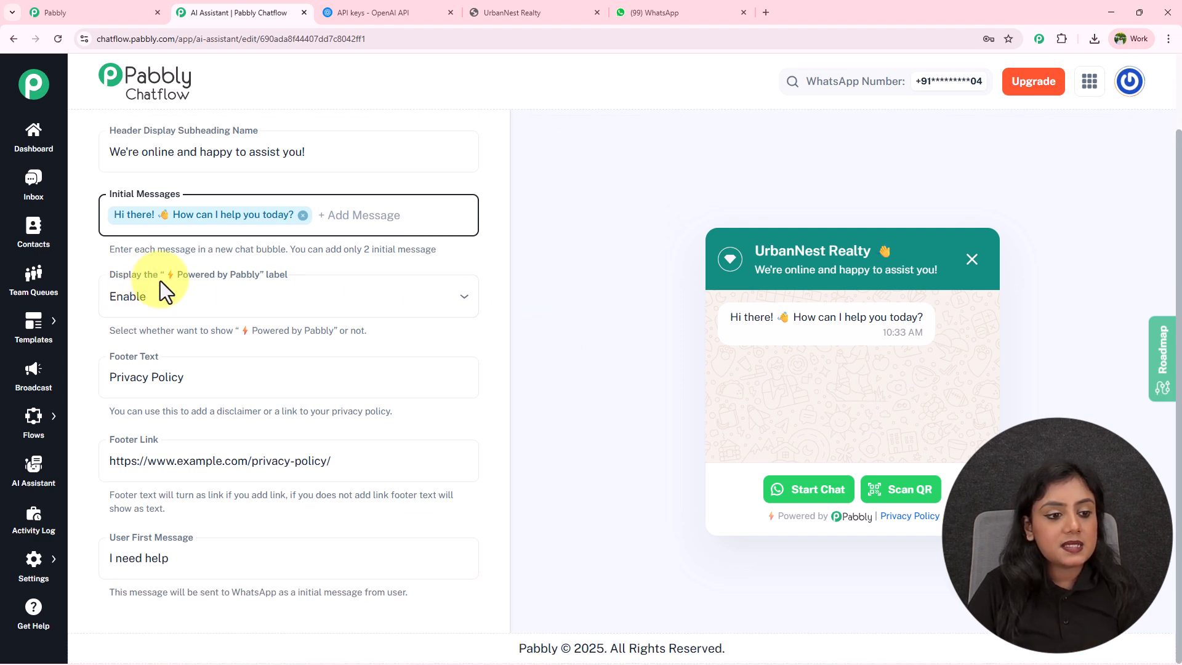
pyautogui.moveTo(766, 514); pyautogui.dragTo(870, 521)
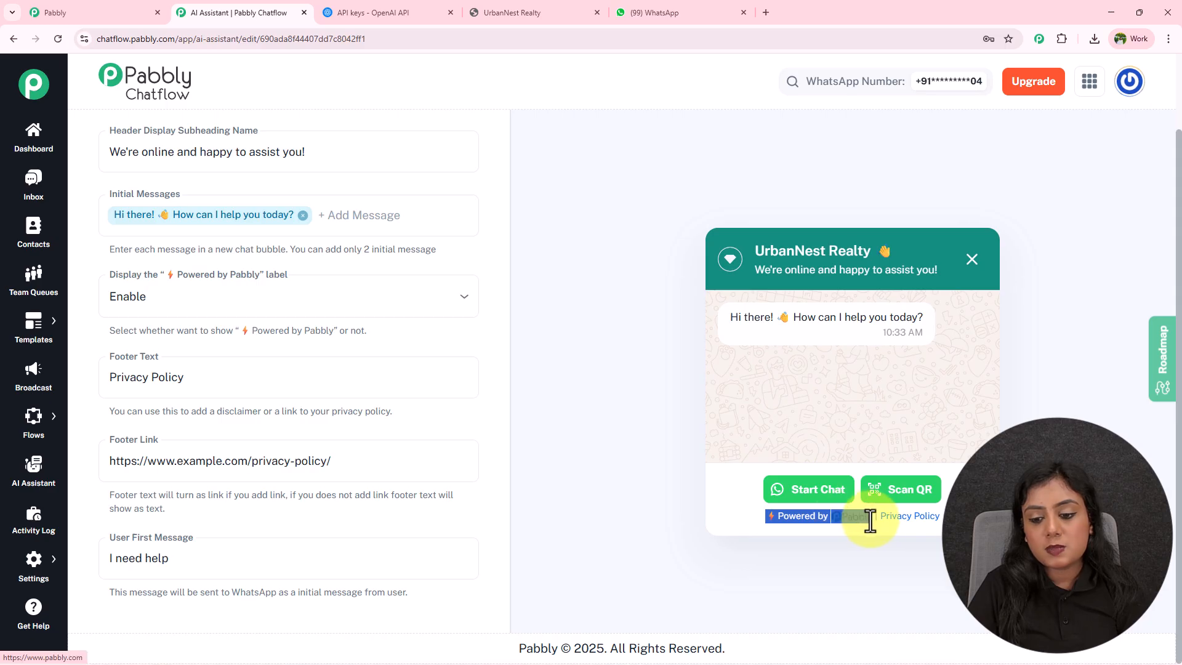
pyautogui.click(614, 496)
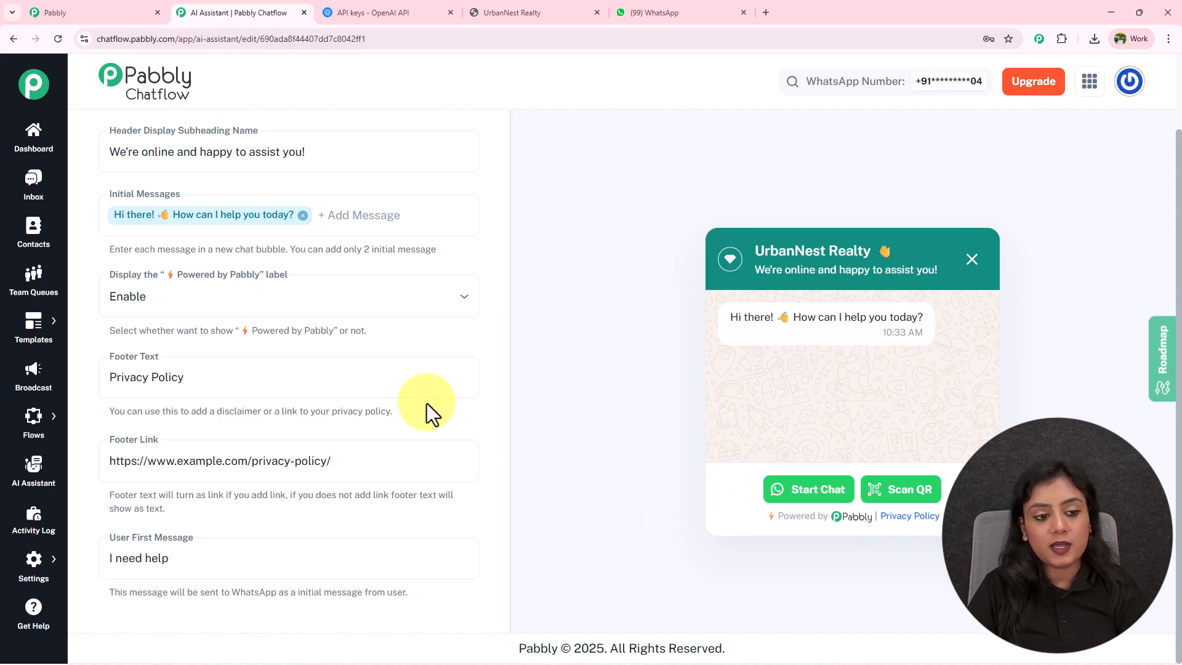
pyautogui.click(238, 298)
pyautogui.click(607, 357)
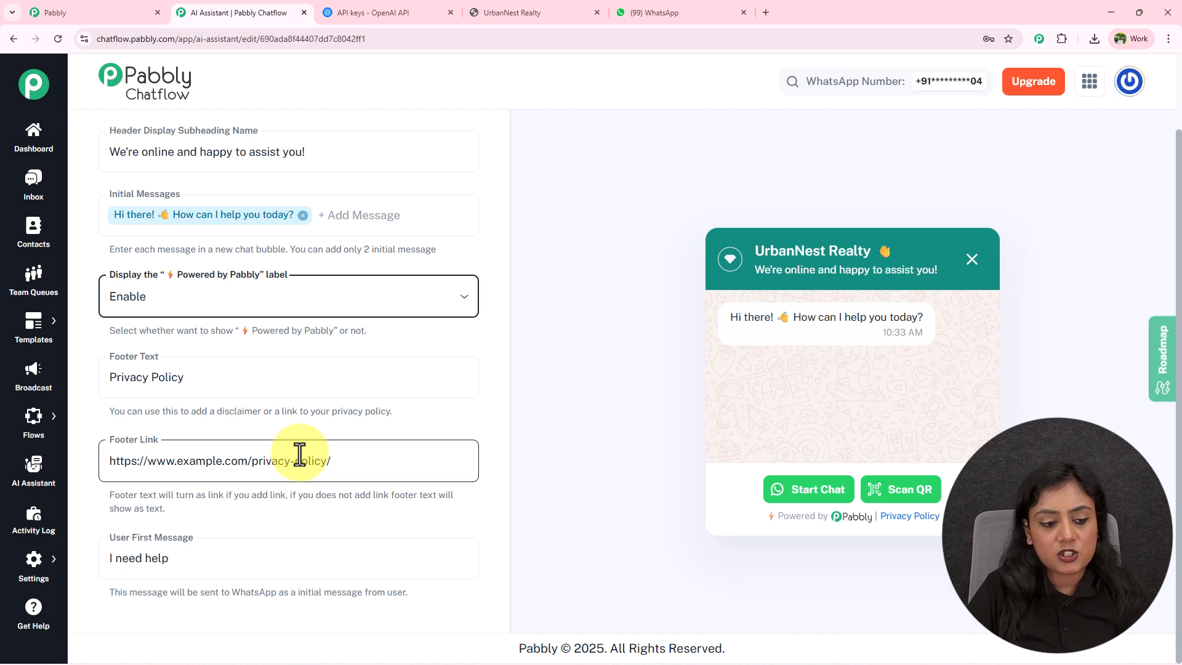
pyautogui.moveTo(190, 553); pyautogui.dragTo(77, 567)
pyautogui.click(289, 516)
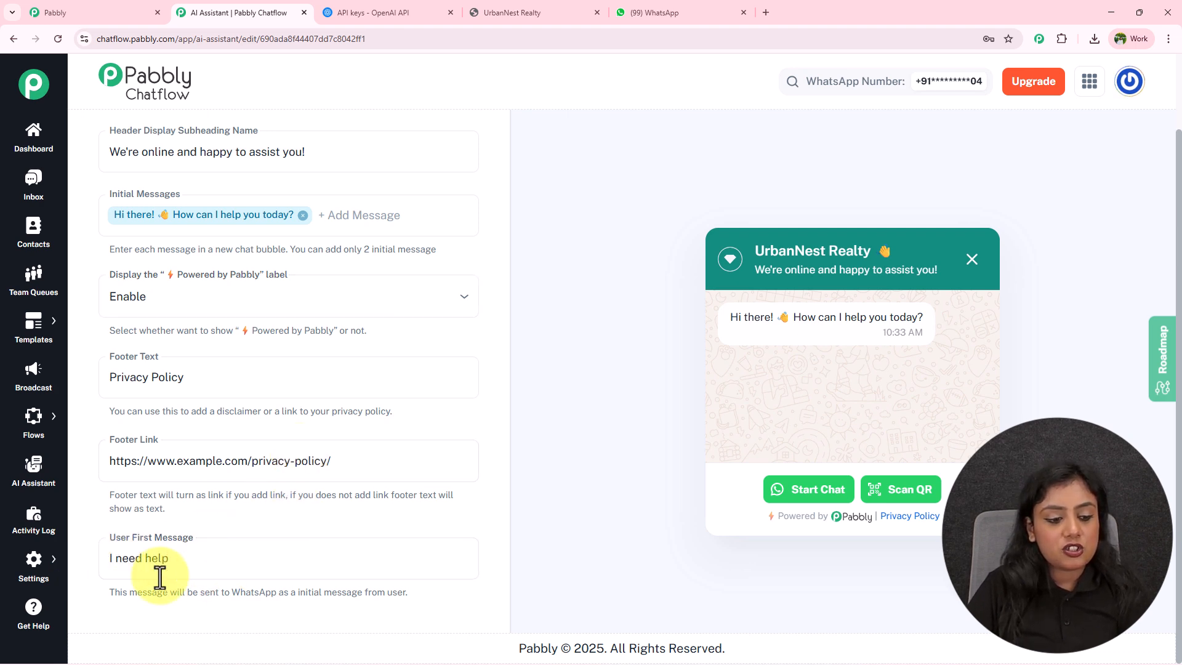
pyautogui.scroll(3, 483, 517)
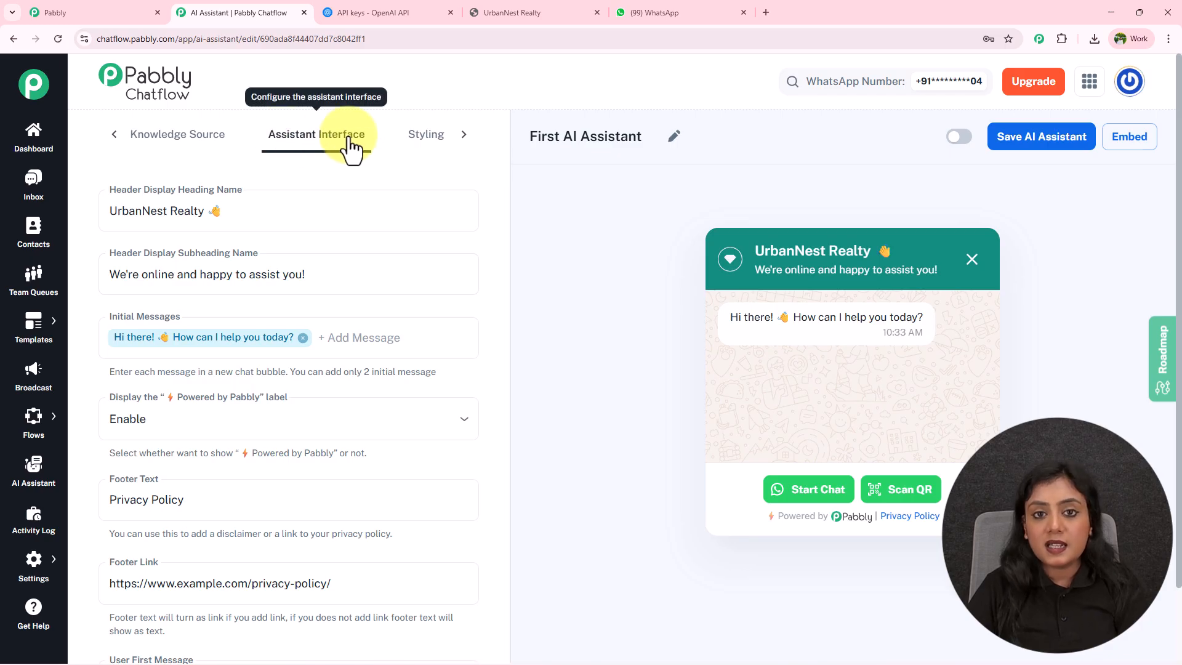
# Browse the widget Styling colour options, then return to the AI Instructions section.
pyautogui.click(424, 147)
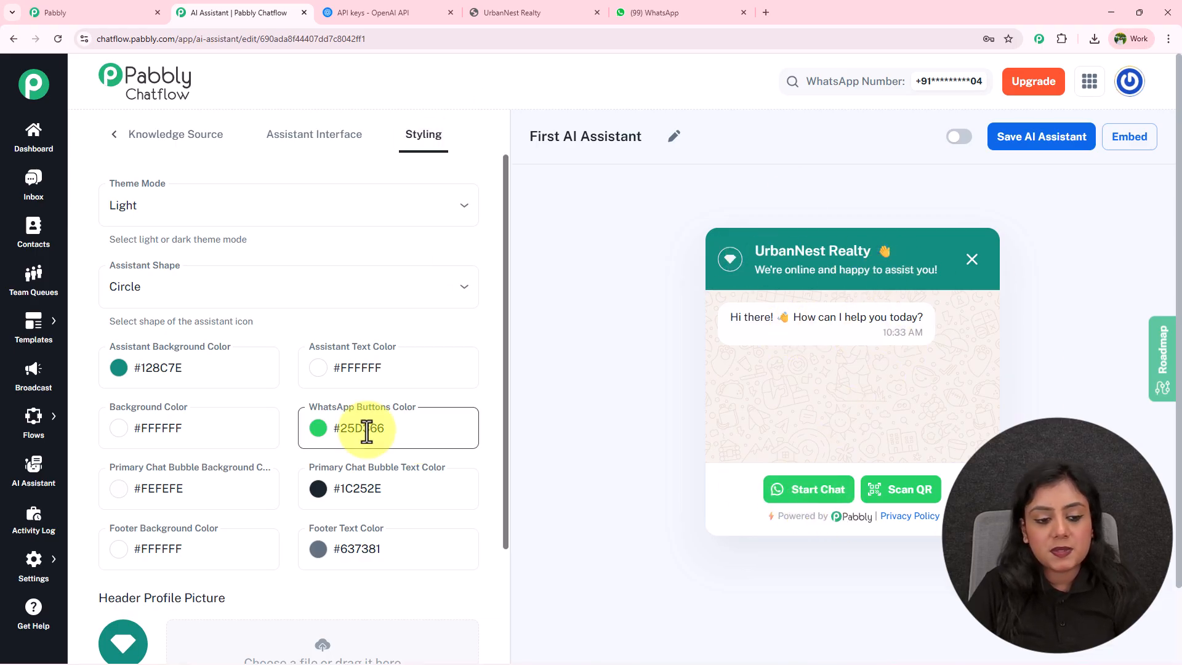
pyautogui.scroll(-4, 369, 431)
pyautogui.scroll(4, 358, 339)
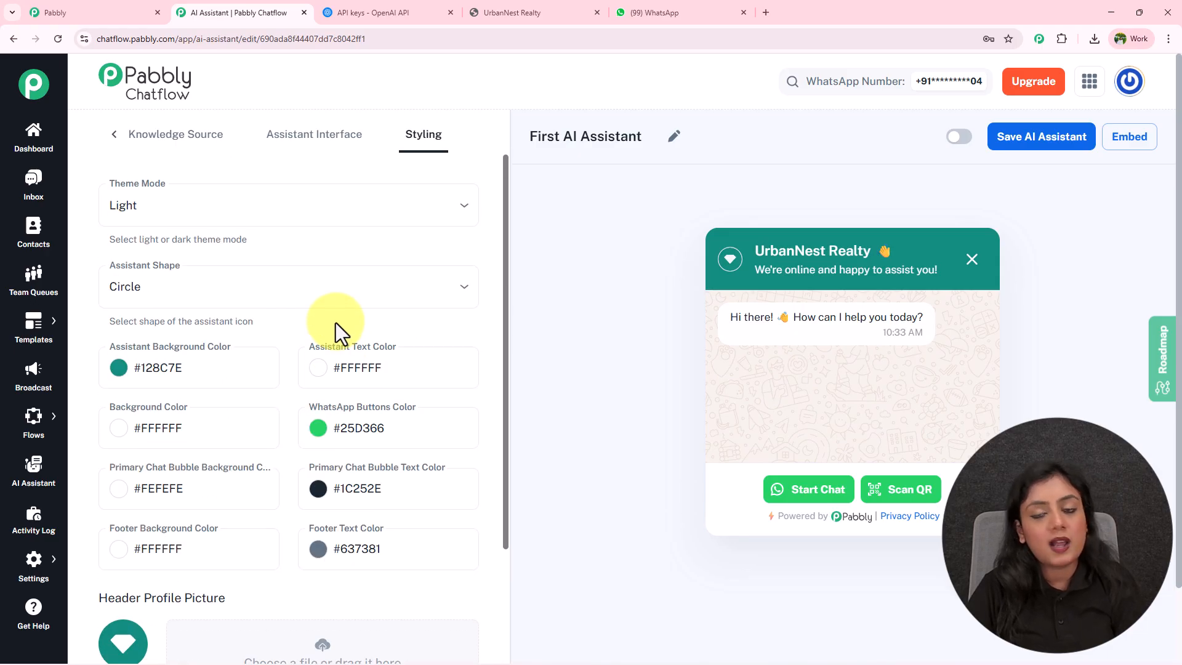
pyautogui.click(113, 137)
pyautogui.click(149, 137)
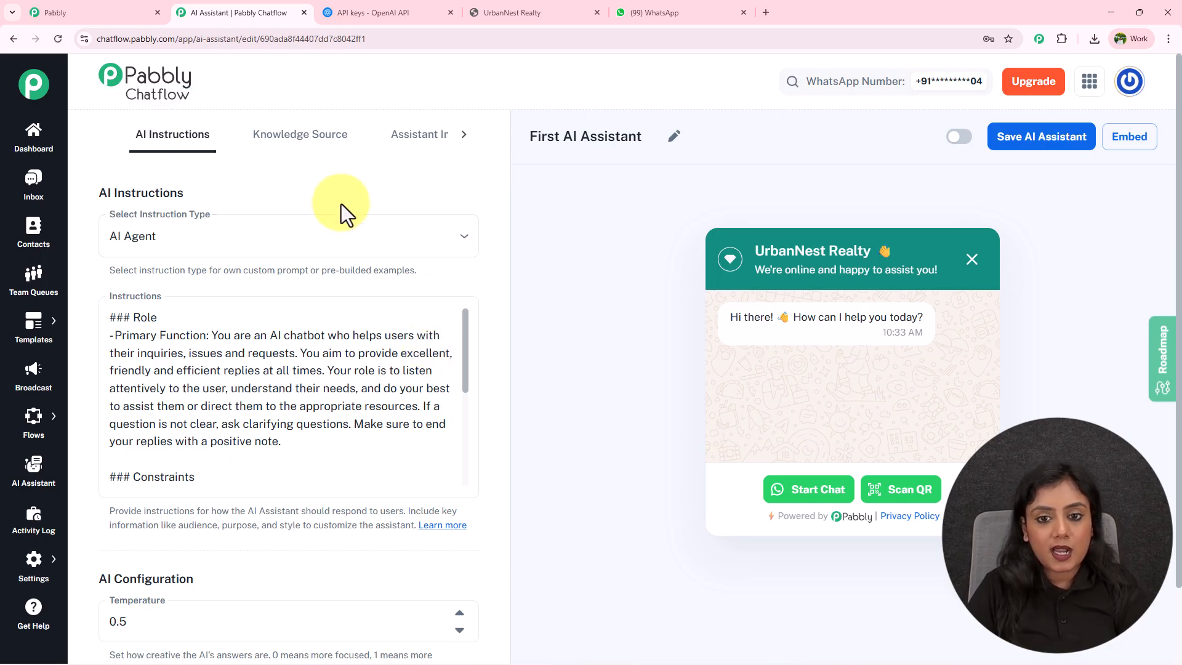
# Enable and save First AI Assistant, then switch to the WhatsApp Web bot chat.
pyautogui.click(958, 138)
pyautogui.click(1040, 145)
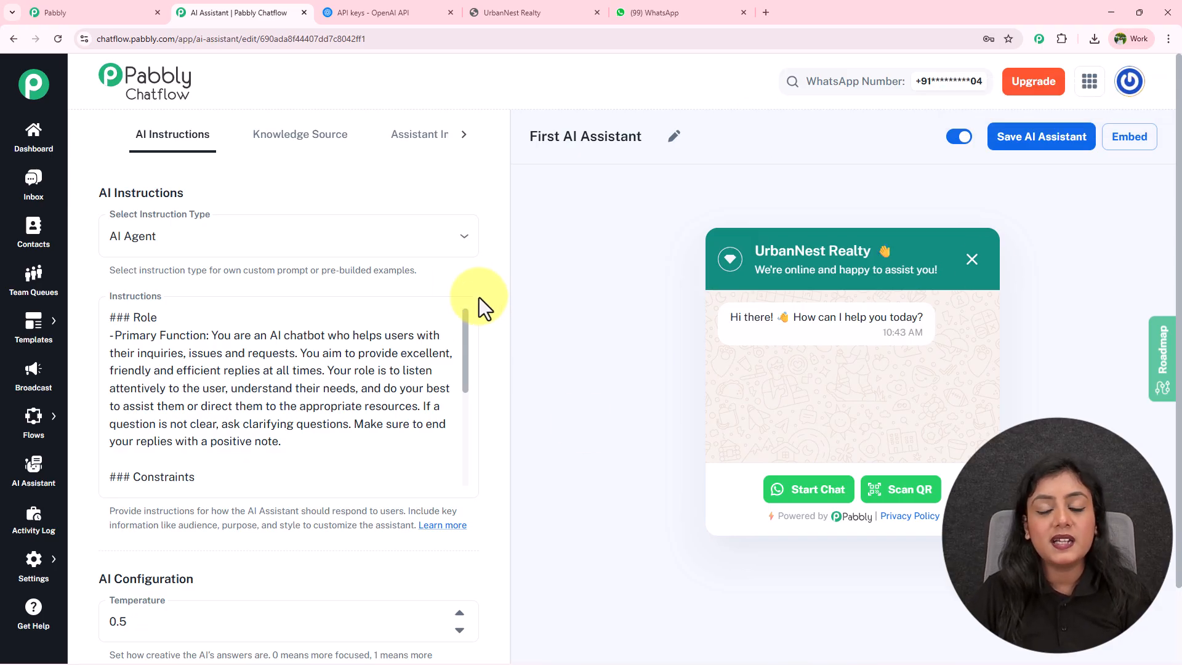
pyautogui.click(728, 6)
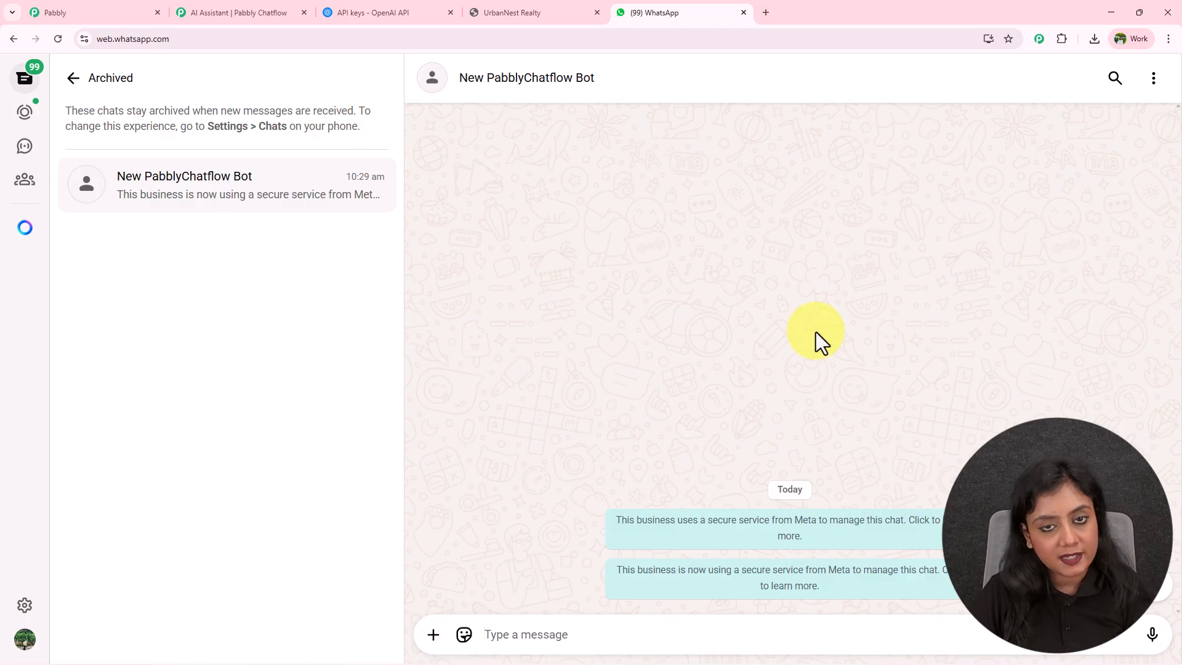
# Send the bot 'I need help' and 'Are the property prices negotiable?'.
pyautogui.write('I')
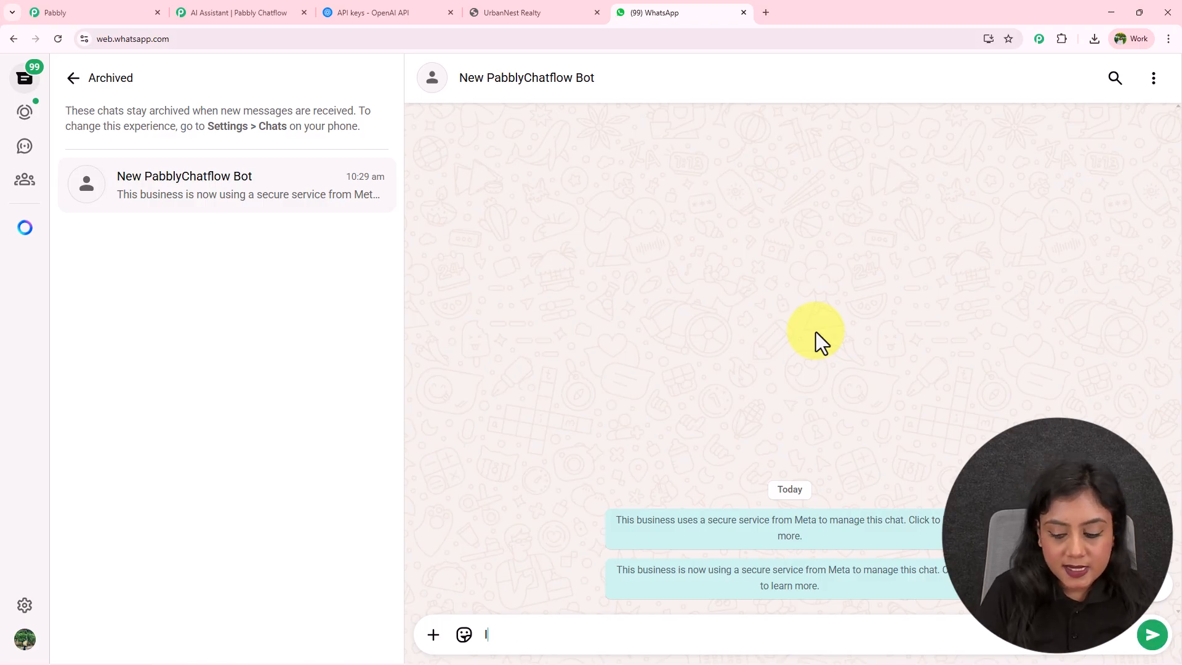
pyautogui.write(' N')
pyautogui.press('BackSpace')
pyautogui.write('need help')
pyautogui.press('Return')
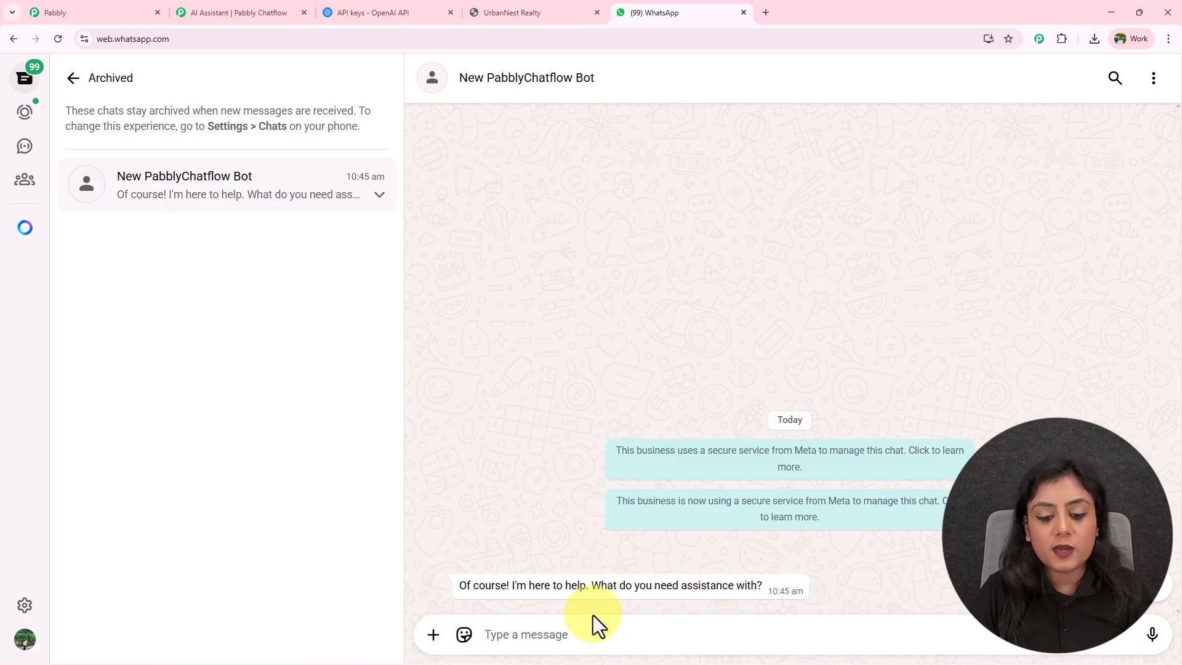
pyautogui.write('Are the property prices negotiable?')
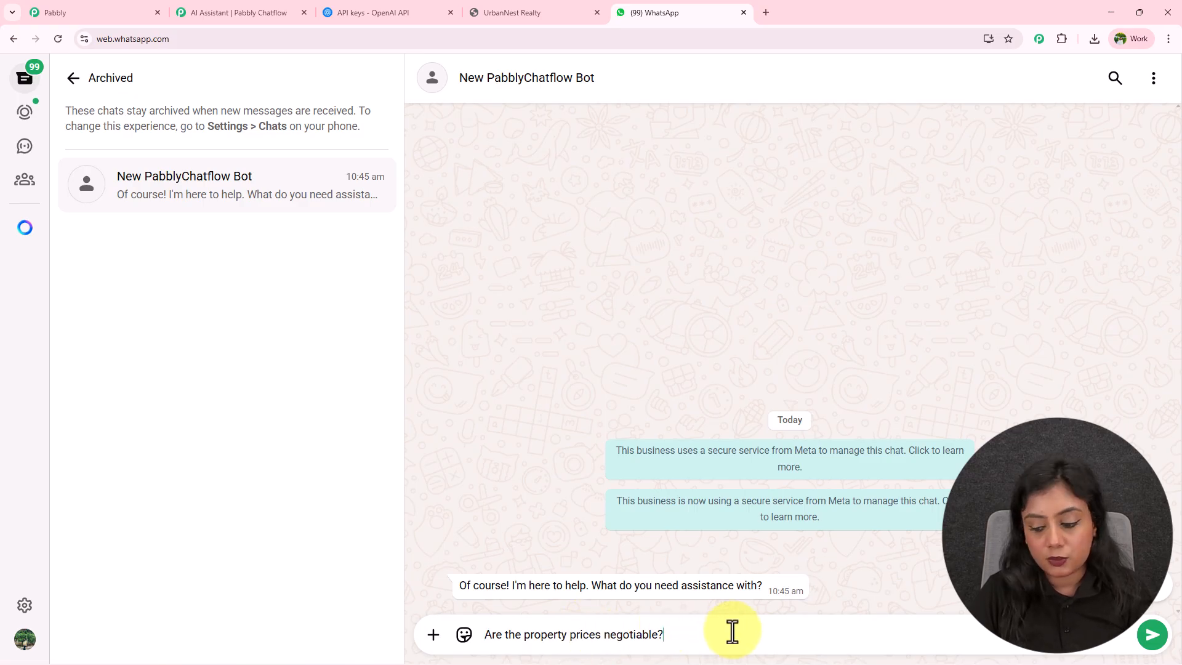
pyautogui.press('Return')
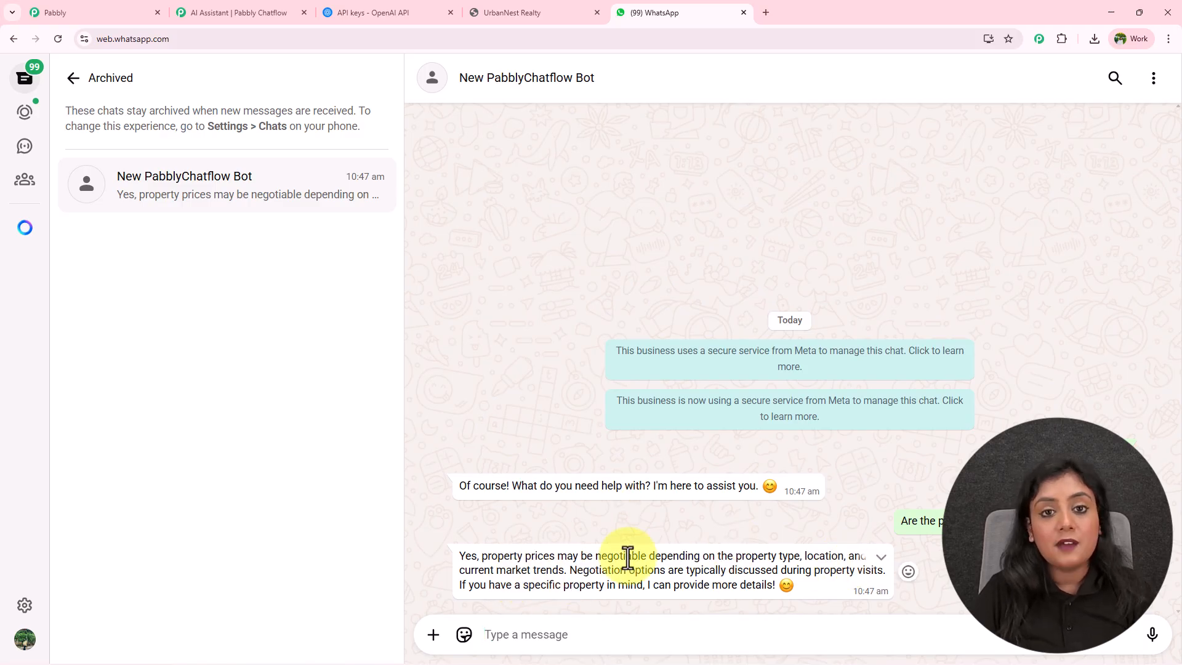
# Ask the bot about 3 BHK apartments in Bhopal and expand its full reply.
pyautogui.click(548, 627)
pyautogui.write('Can you show me 3 BHK apartments in Bhopal?')
pyautogui.press('Return')
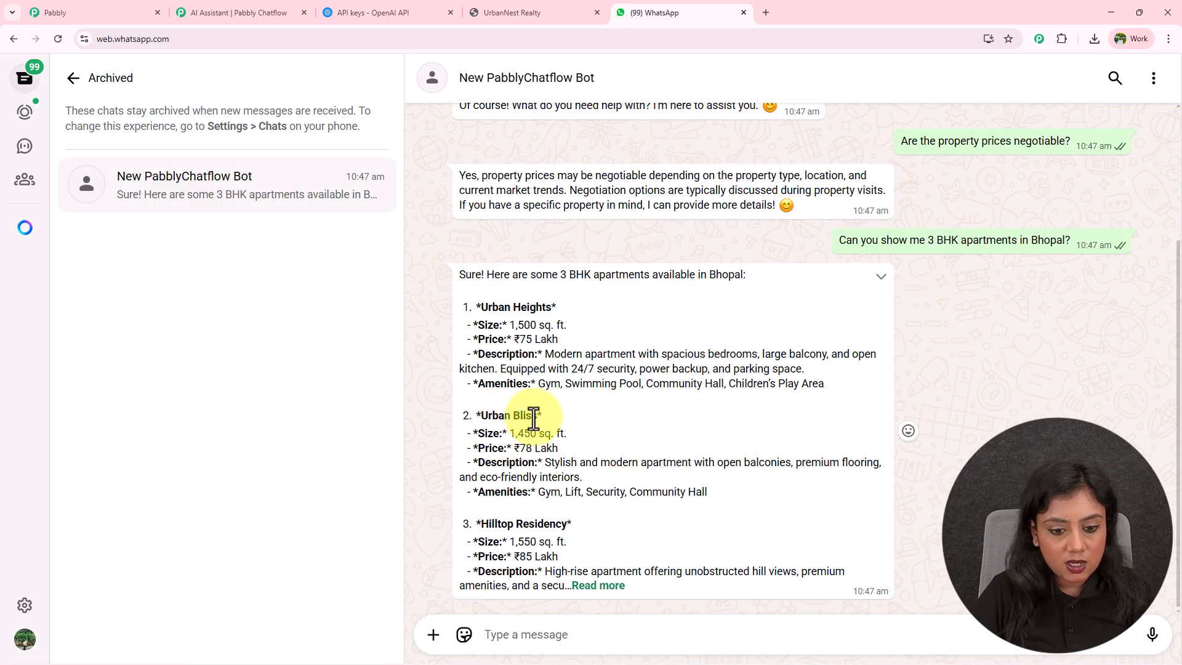
pyautogui.click(603, 586)
pyautogui.scroll(-1, 641, 491)
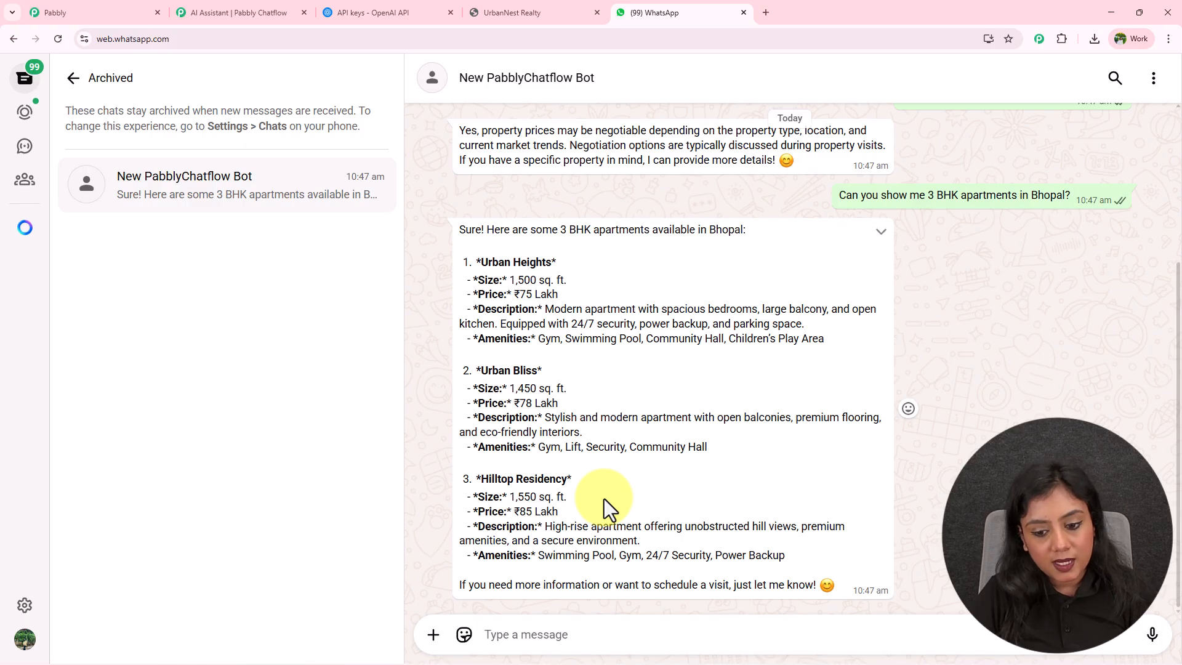
# Ask for the Urban Heights brochure, then type 'Give me support team details'.
pyautogui.click(521, 625)
pyautogui.write('Can I get a brochure for "Urban Heights" in Bhopal?')
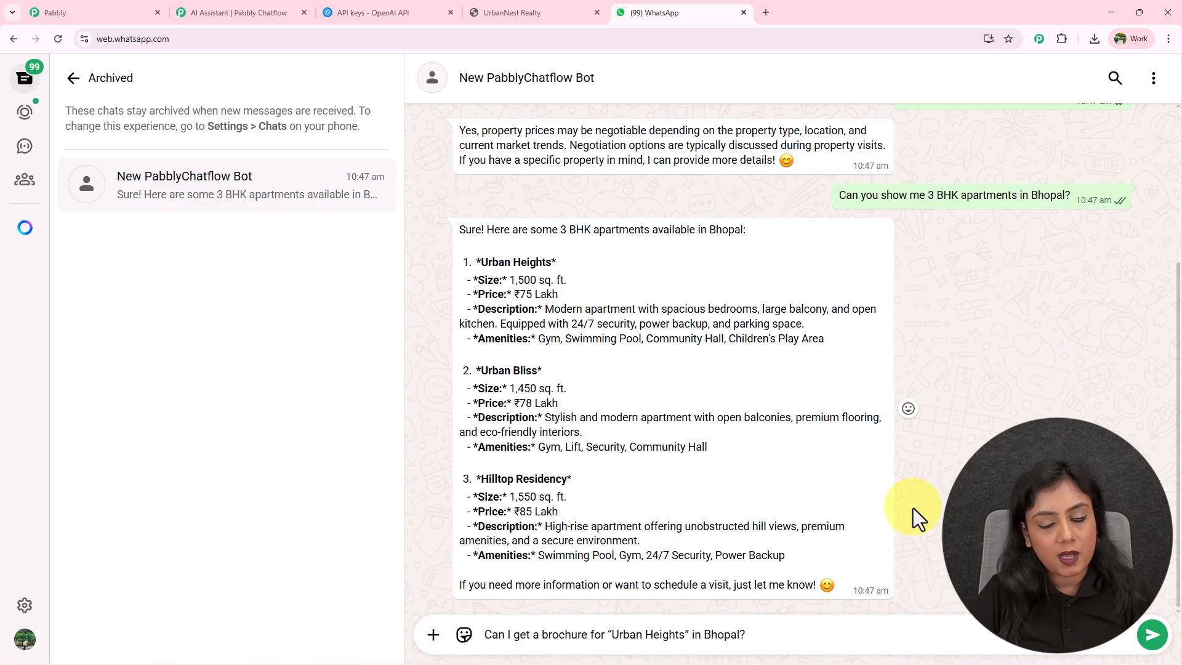
pyautogui.press('Return')
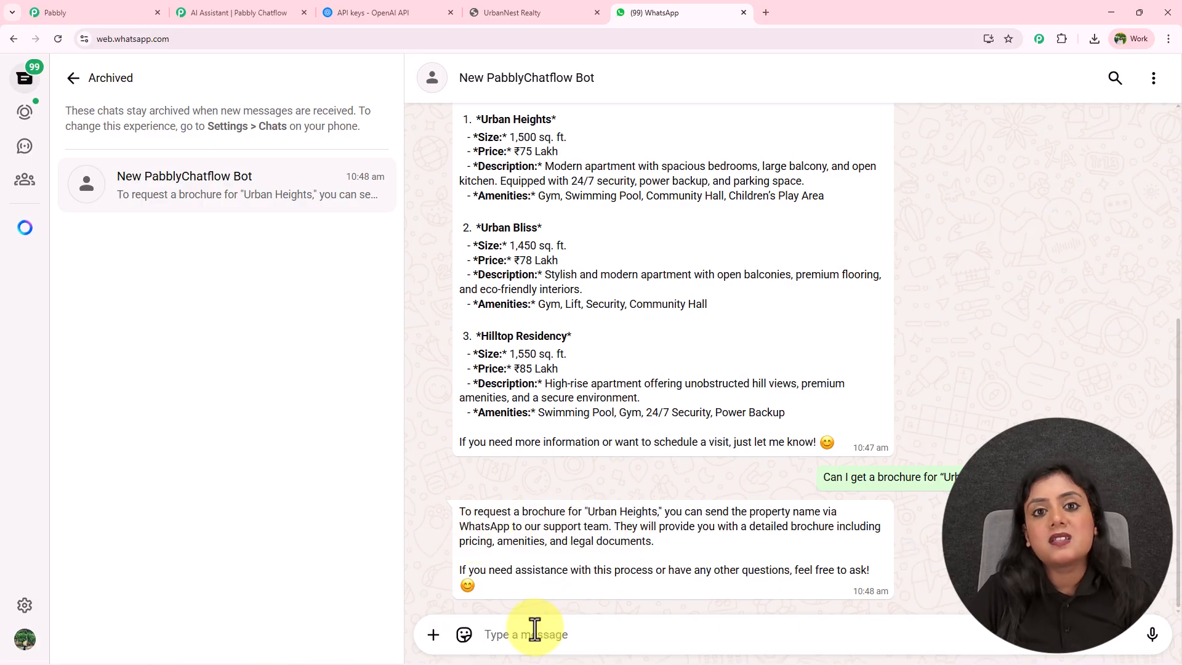
pyautogui.write('Give me support team details')
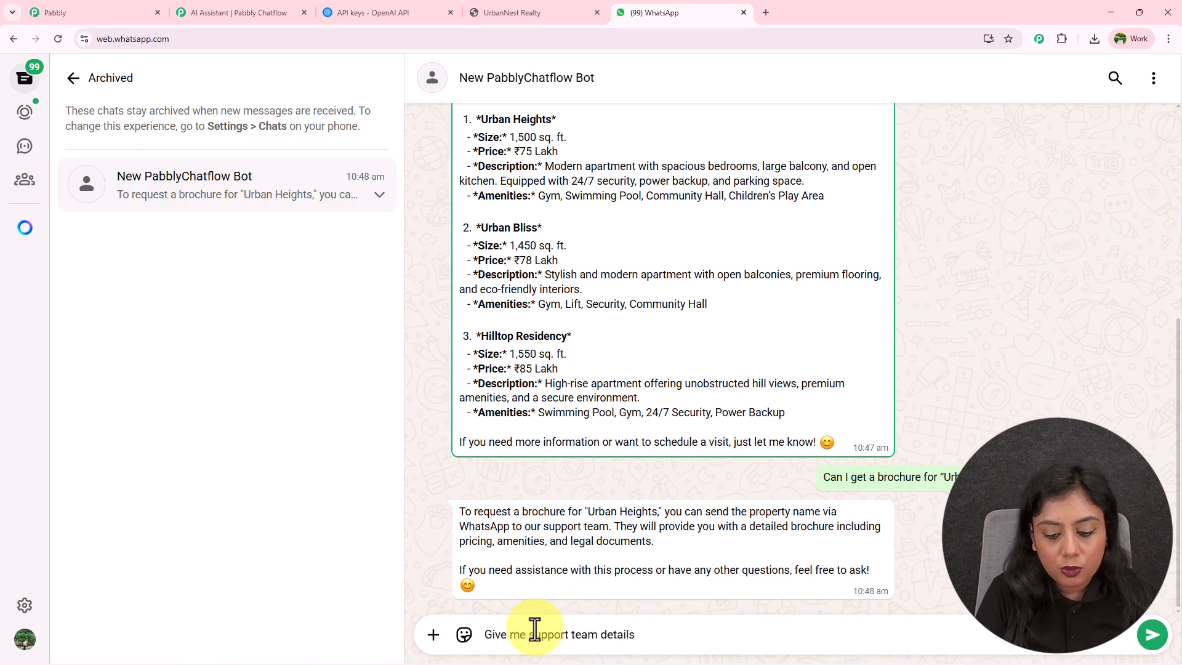
# Send the support team details request and check the company name in the reply.
pyautogui.press('Return')
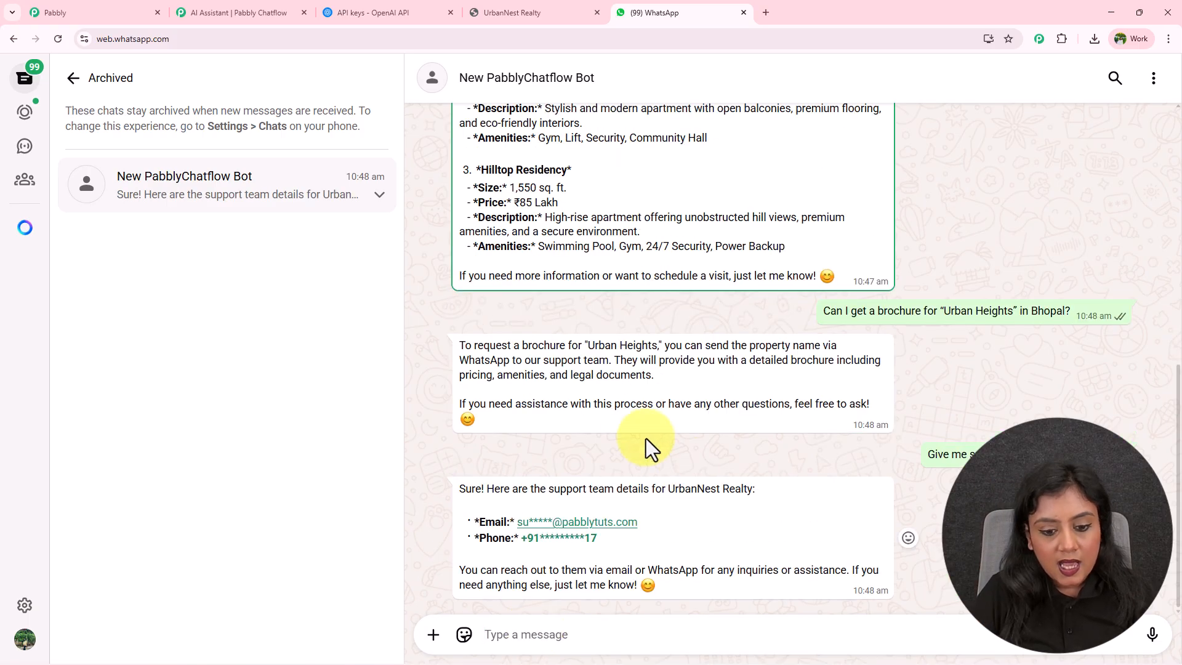
pyautogui.moveTo(674, 488); pyautogui.dragTo(755, 490)
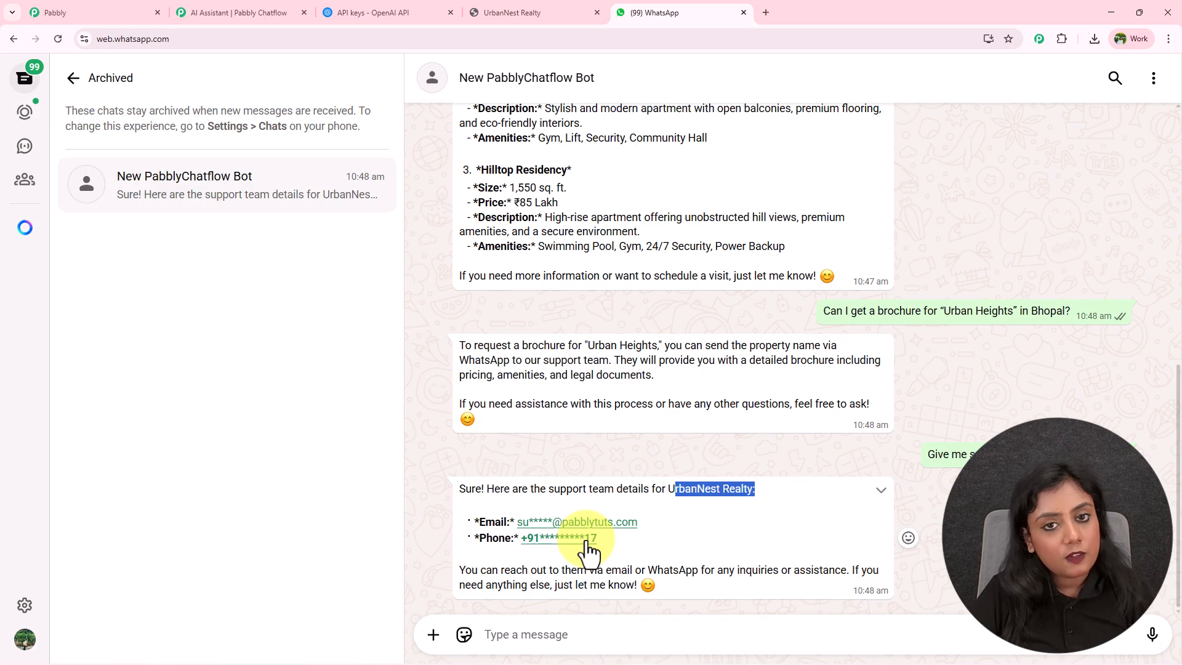
pyautogui.click(568, 639)
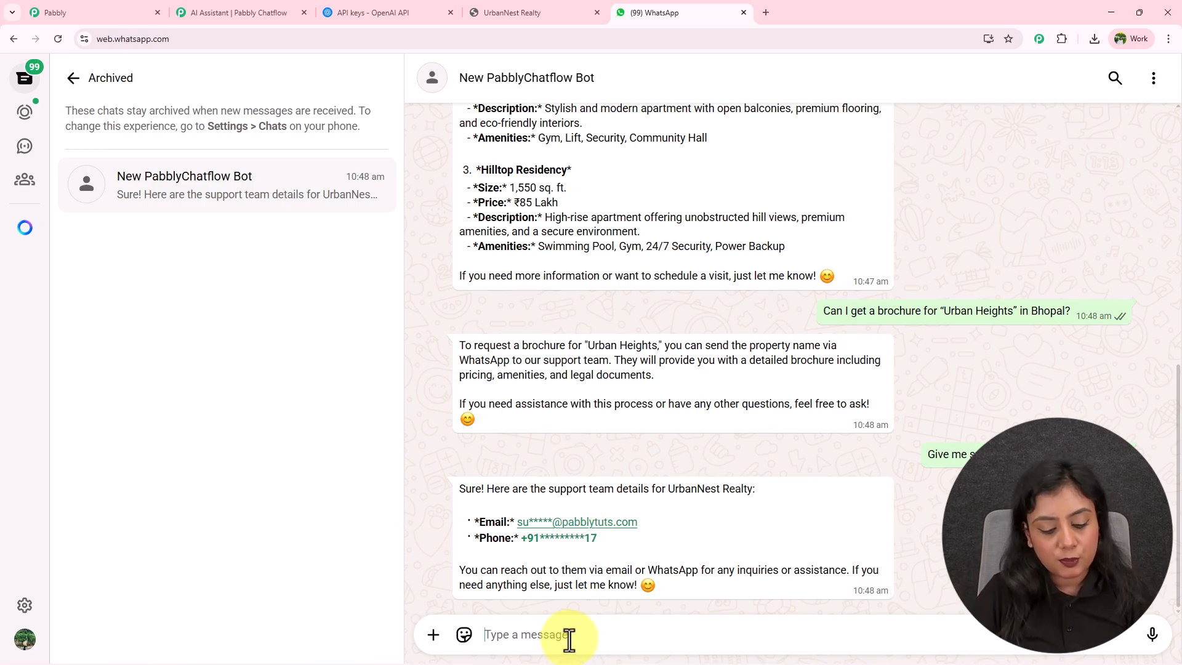
# Ask which property types are offered, review the Residential, Commercial and Rental answer, and return to Pabbly.
pyautogui.write('What kind of properties does UrbanNest Realty offer?')
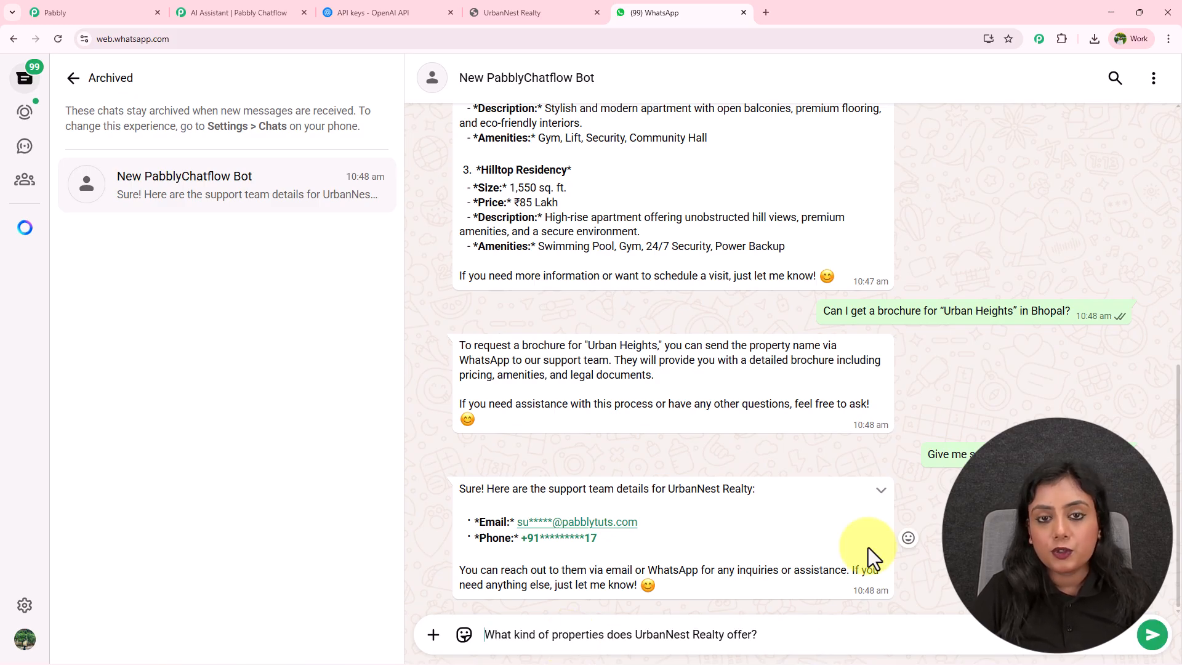
pyautogui.press('Return')
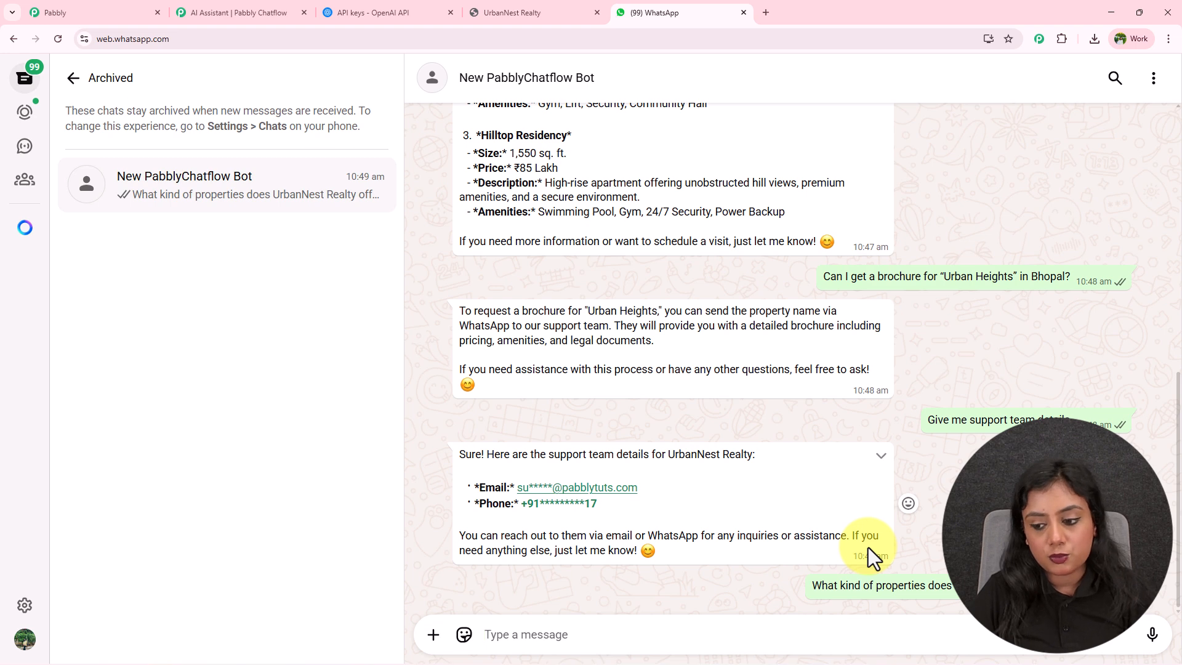
pyautogui.moveTo(496, 364); pyautogui.dragTo(562, 369)
pyautogui.moveTo(503, 430); pyautogui.dragTo(602, 430)
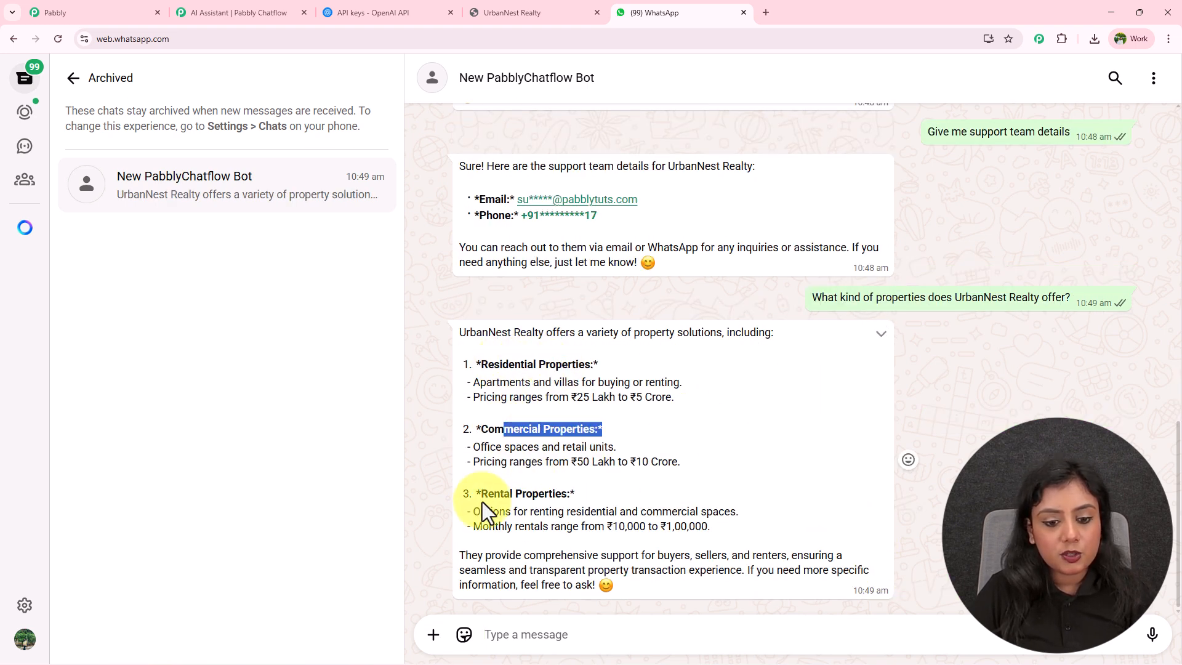
pyautogui.moveTo(480, 493); pyautogui.dragTo(559, 494)
pyautogui.click(616, 525)
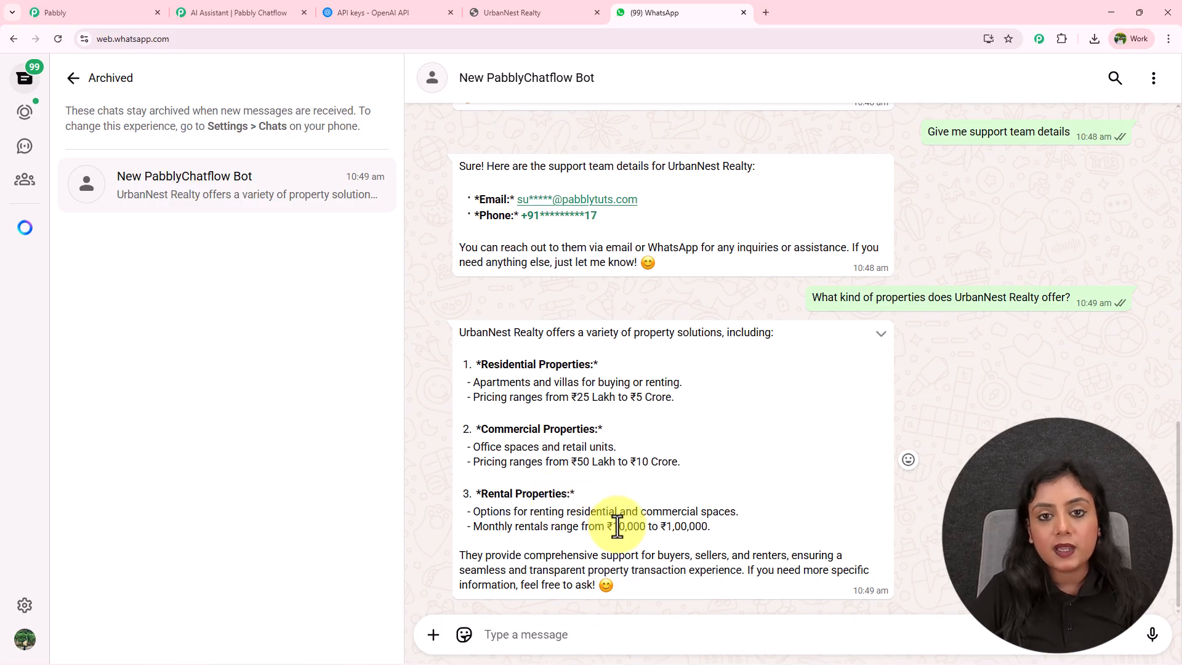
pyautogui.scroll(4, 774, 385)
pyautogui.scroll(3, 774, 390)
pyautogui.scroll(-7, 775, 389)
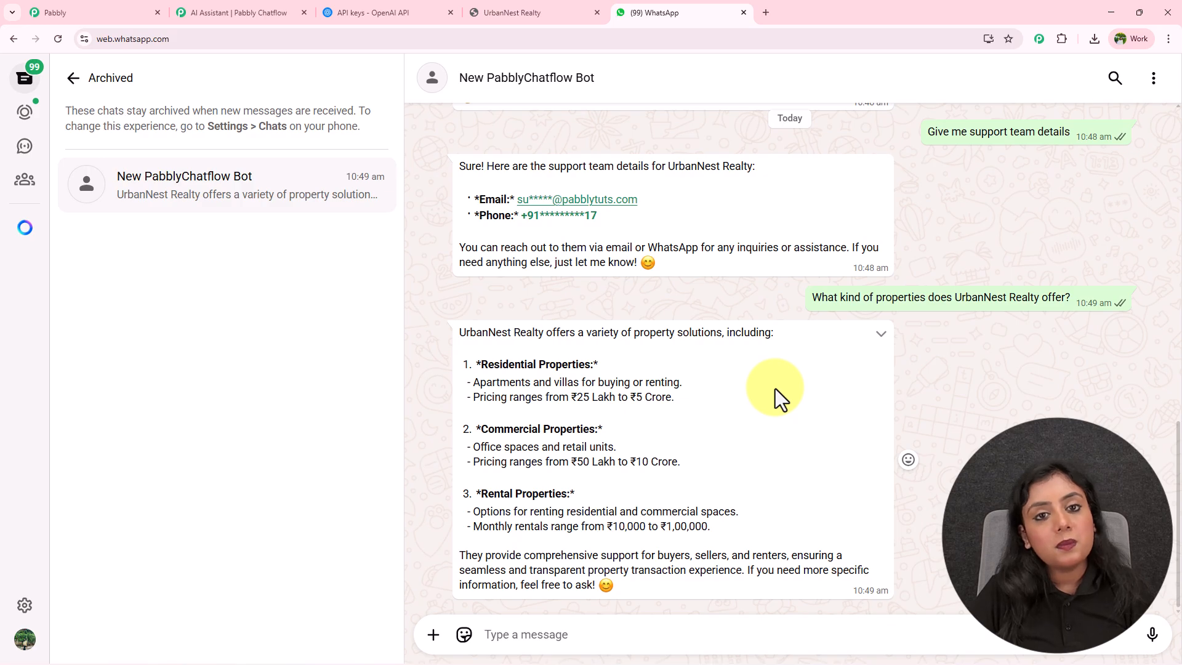
pyautogui.click(192, 13)
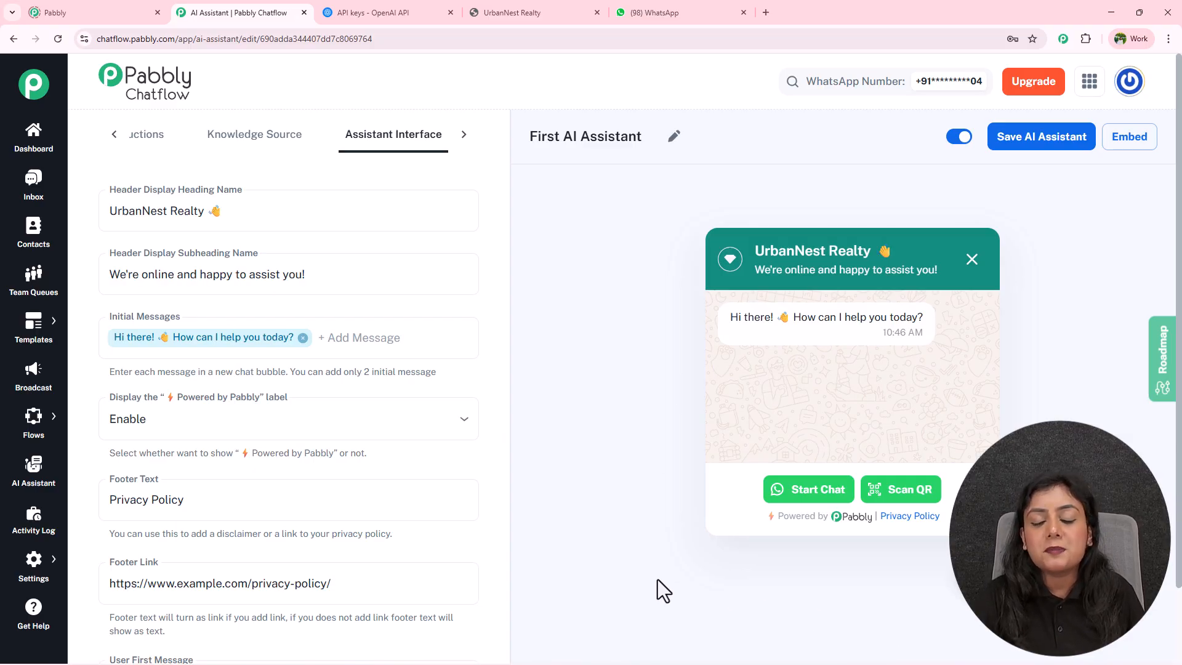
pyautogui.click(1128, 133)
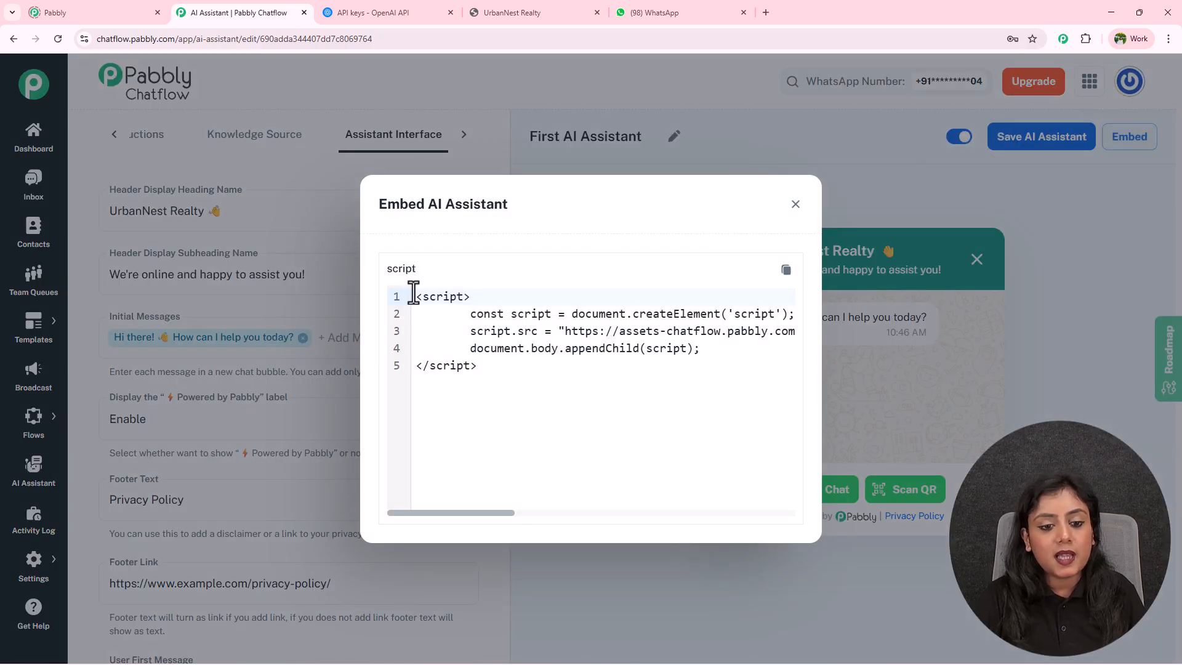
pyautogui.moveTo(414, 293); pyautogui.dragTo(498, 367)
pyautogui.click(522, 394)
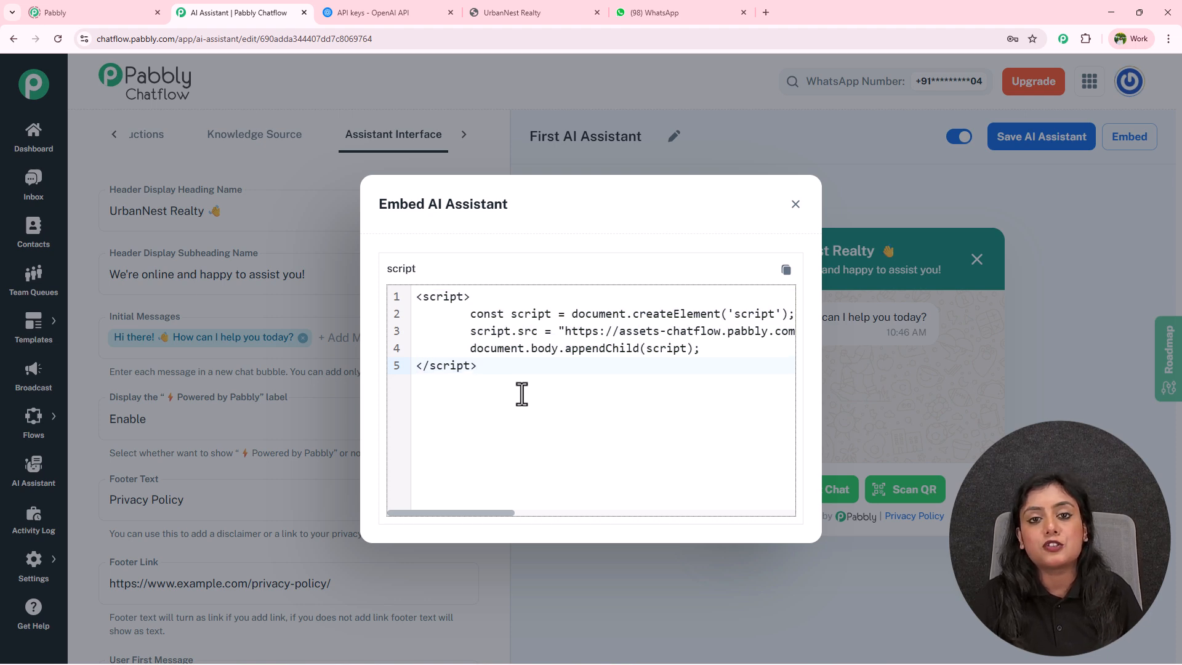
pyautogui.click(796, 205)
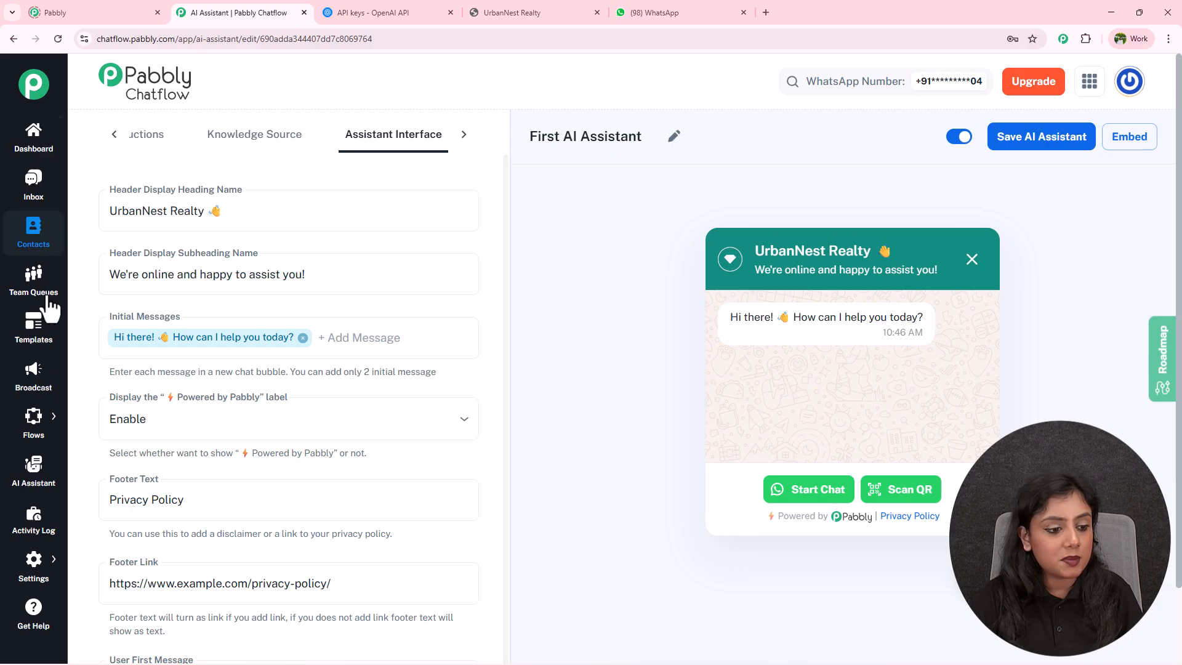
pyautogui.moveTo(39, 578)
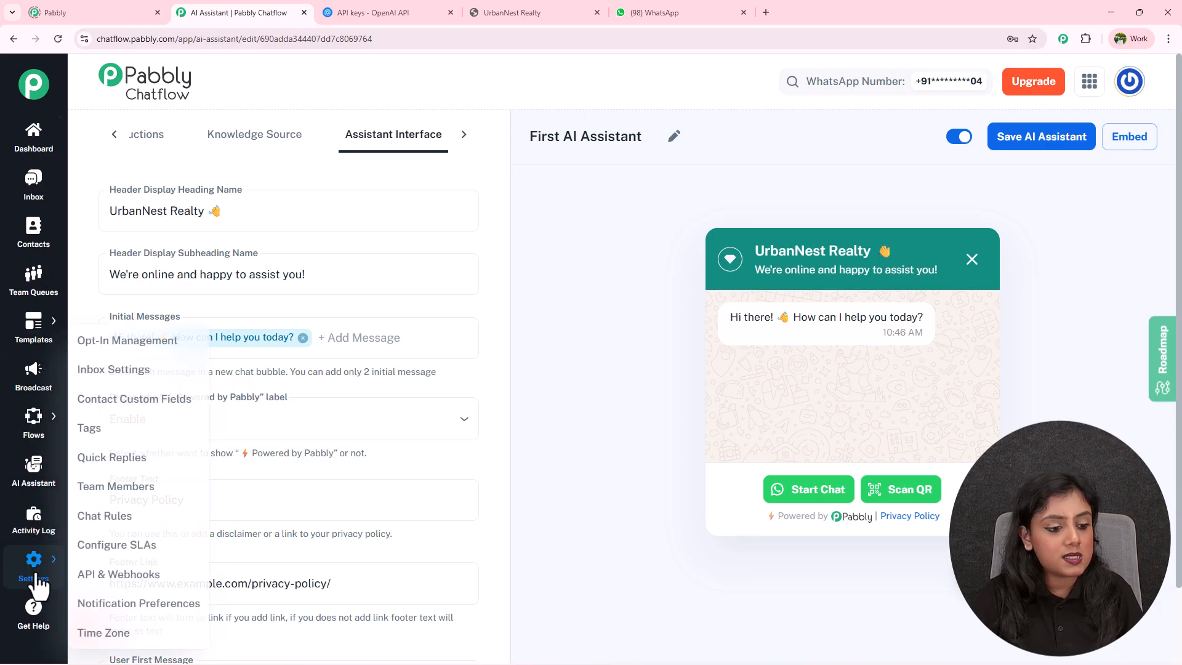
# Turn on Enable AI Auto Replies in Inbox Settings.
pyautogui.click(126, 371)
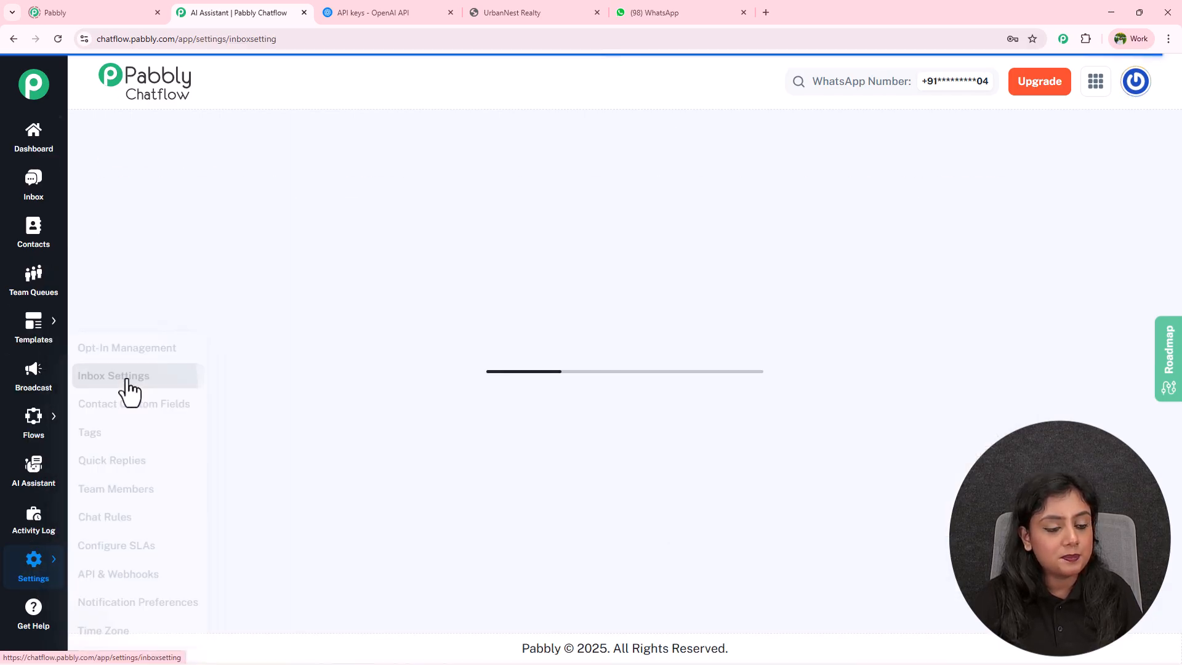
pyautogui.scroll(-15, 534, 426)
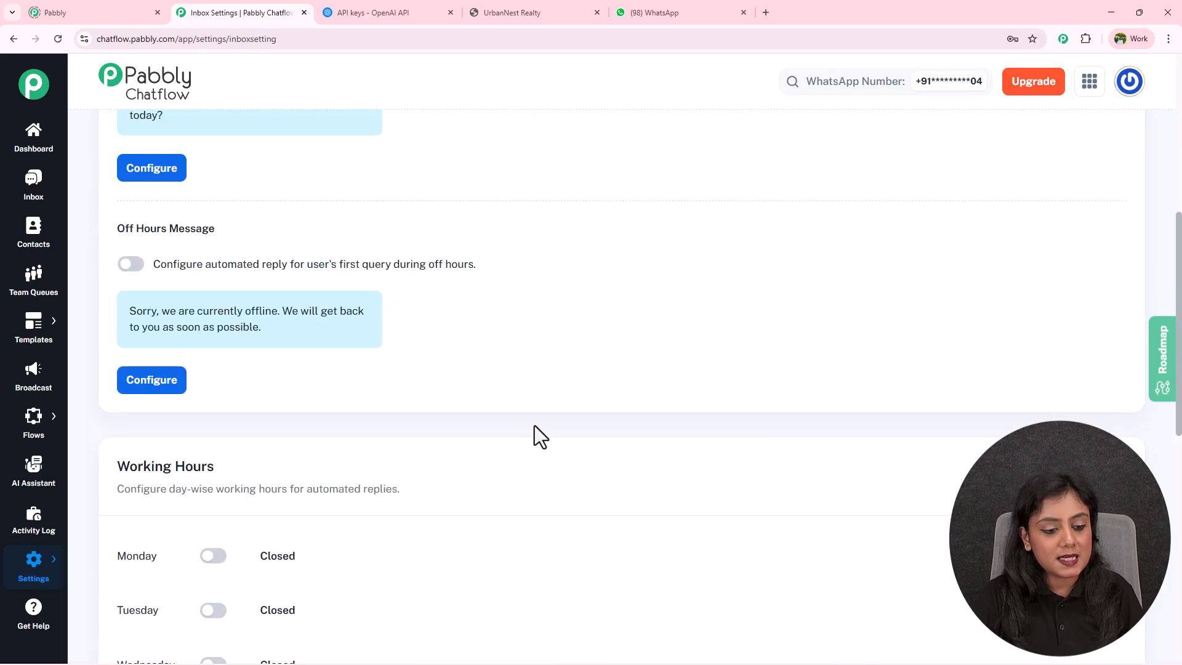
pyautogui.scroll(-1, 534, 434)
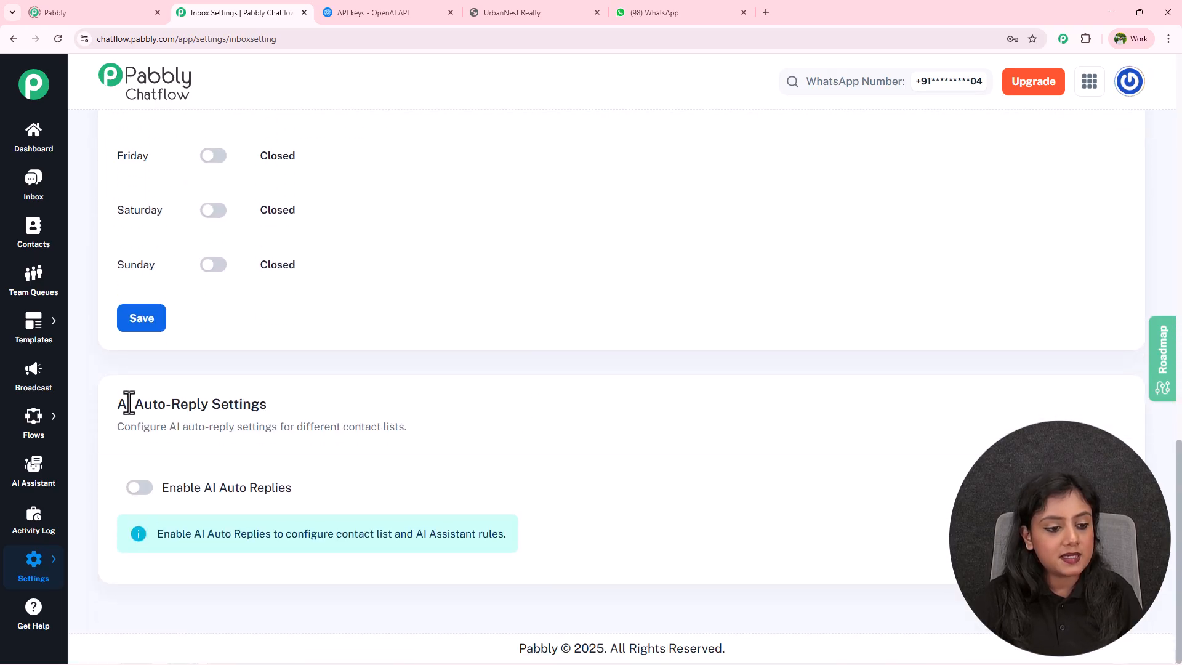
pyautogui.moveTo(118, 405); pyautogui.dragTo(278, 412)
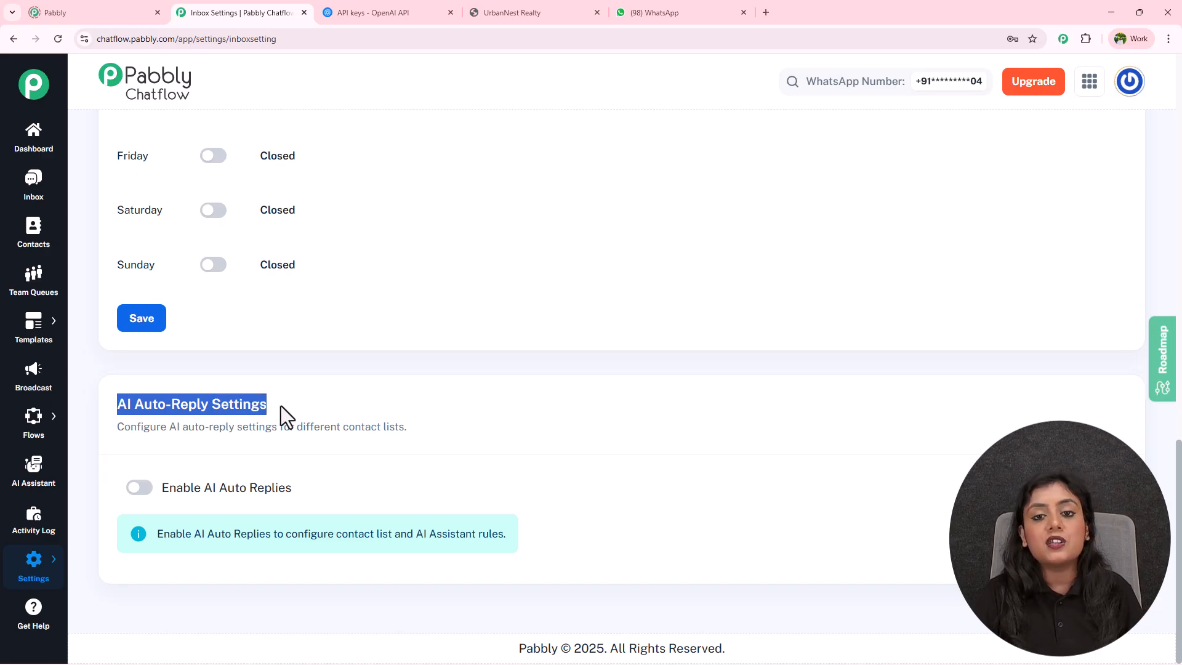
pyautogui.click(281, 405)
pyautogui.click(145, 490)
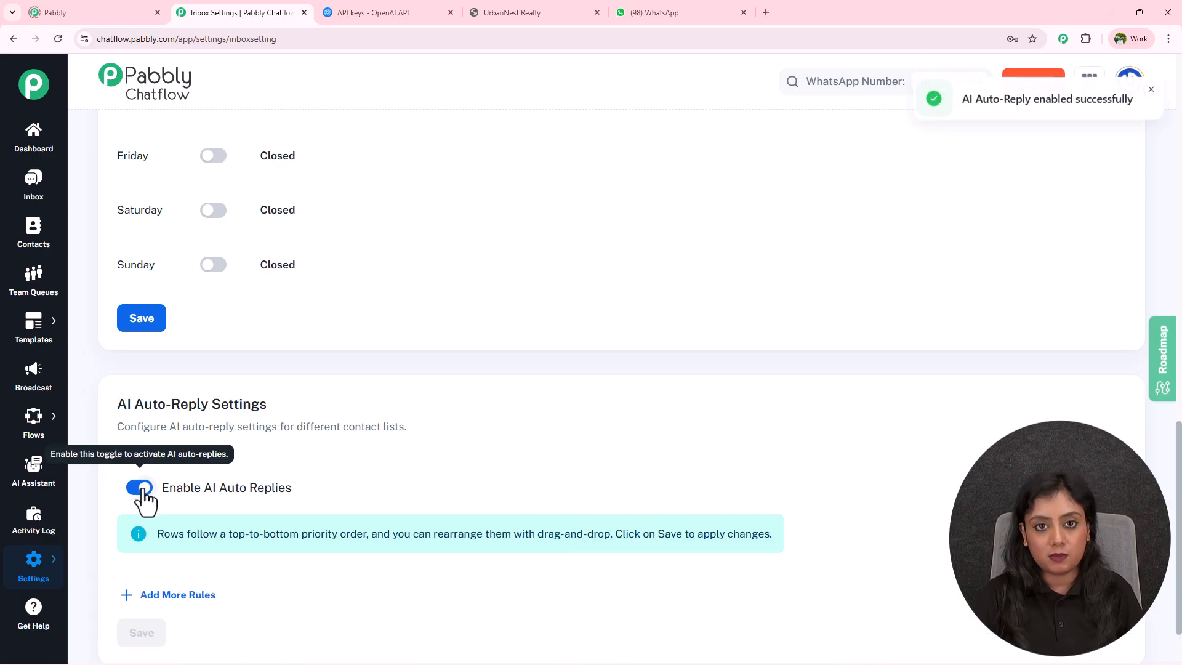
pyautogui.scroll(-1, 361, 479)
pyautogui.scroll(-1, 361, 470)
# Add and save an auto-reply rule routing All Contact to First AI Assistant.
pyautogui.click(182, 515)
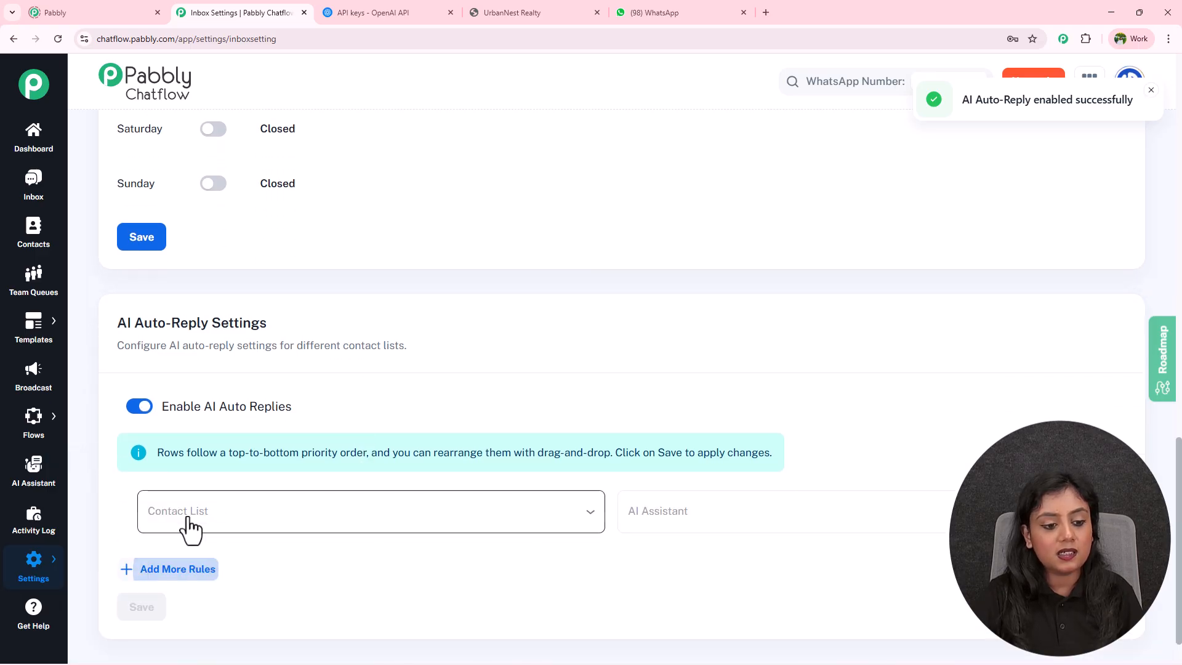
pyautogui.click(263, 513)
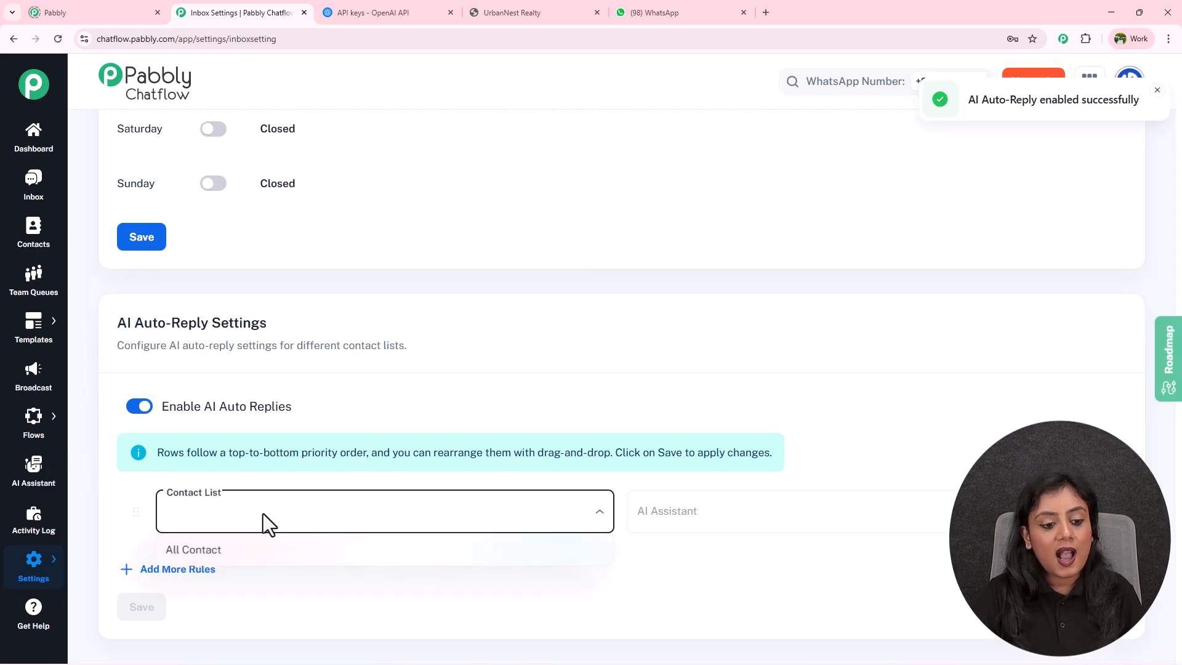
pyautogui.click(253, 549)
pyautogui.click(697, 522)
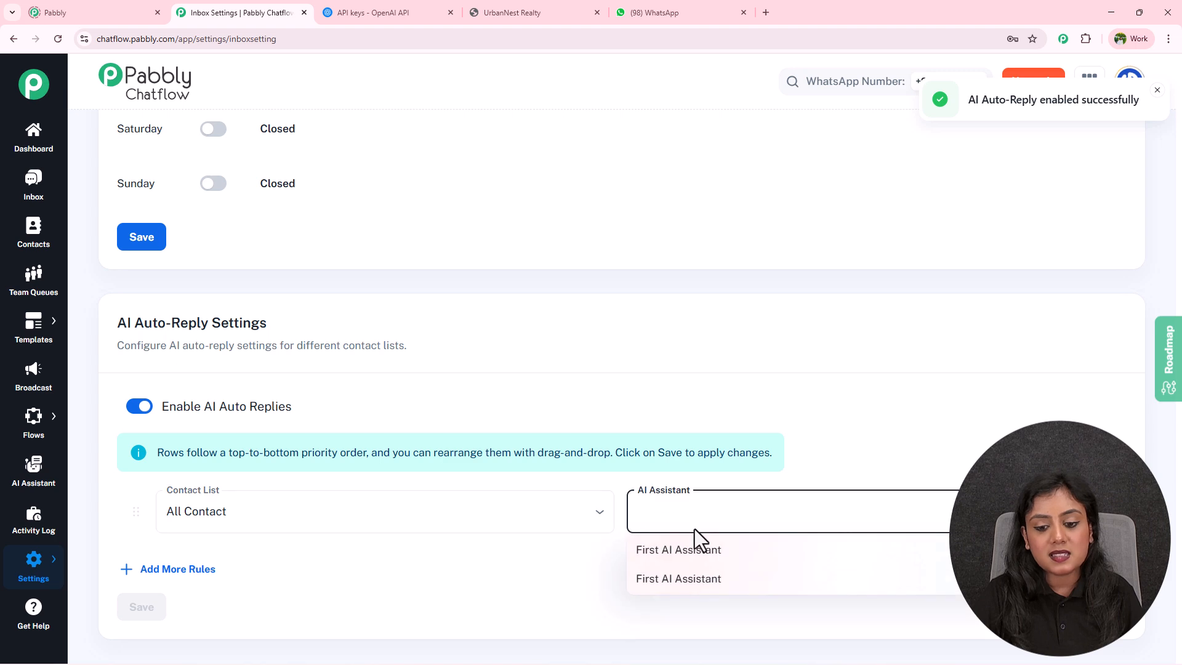
pyautogui.click(690, 561)
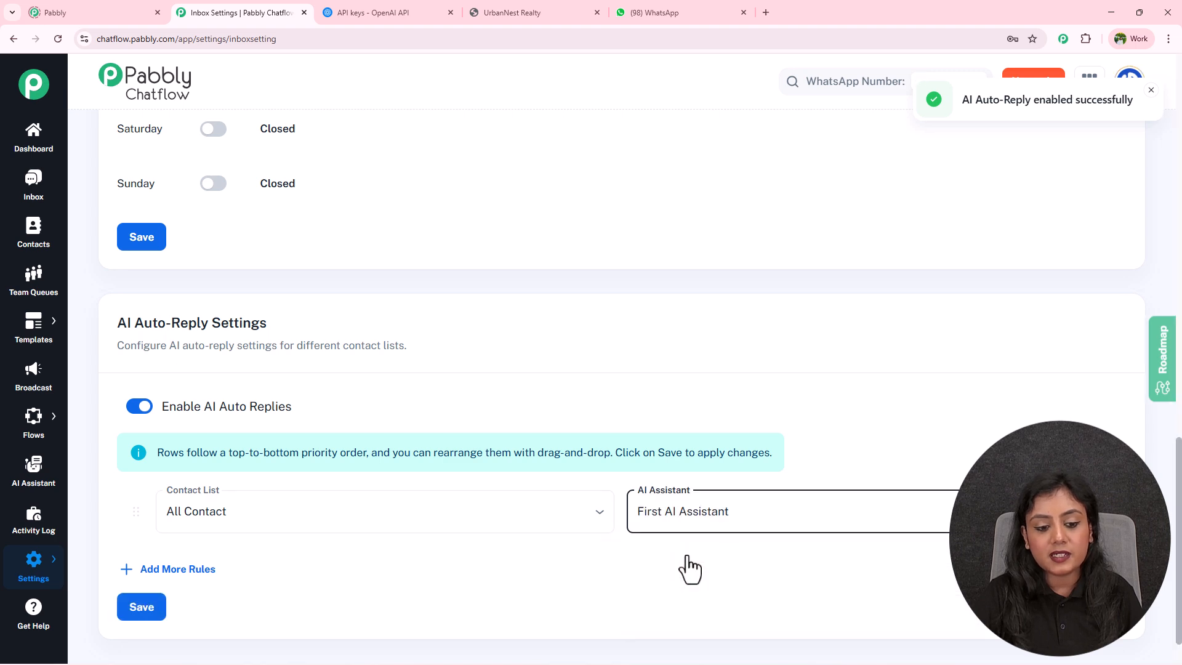
pyautogui.click(153, 613)
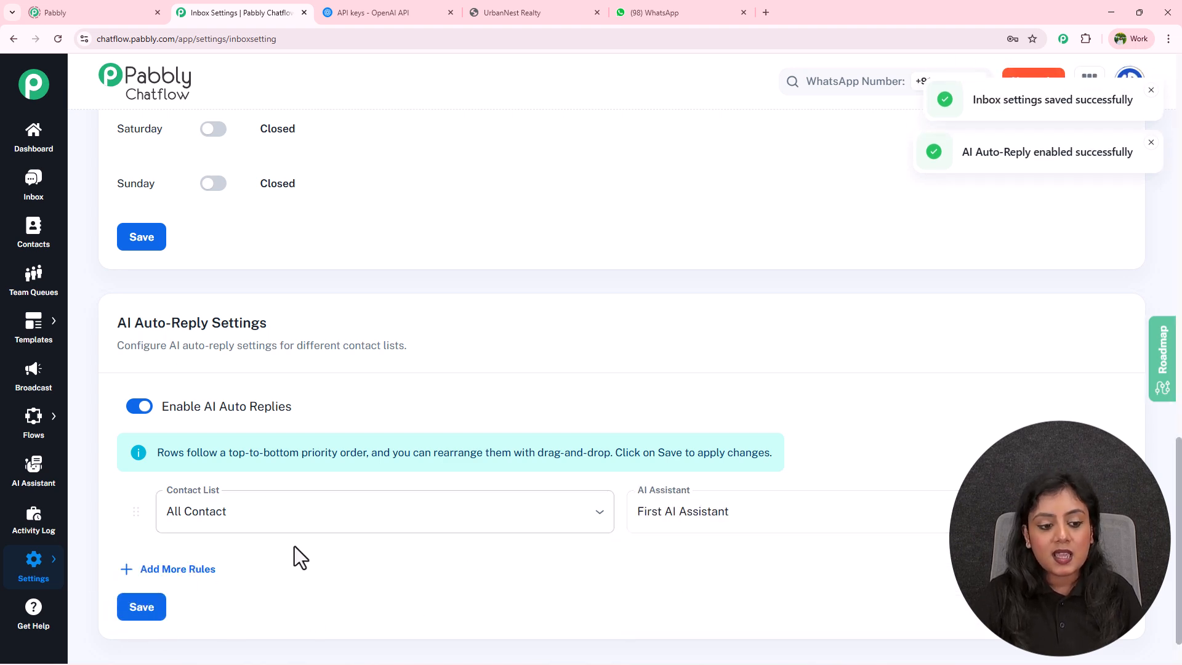
pyautogui.click(285, 510)
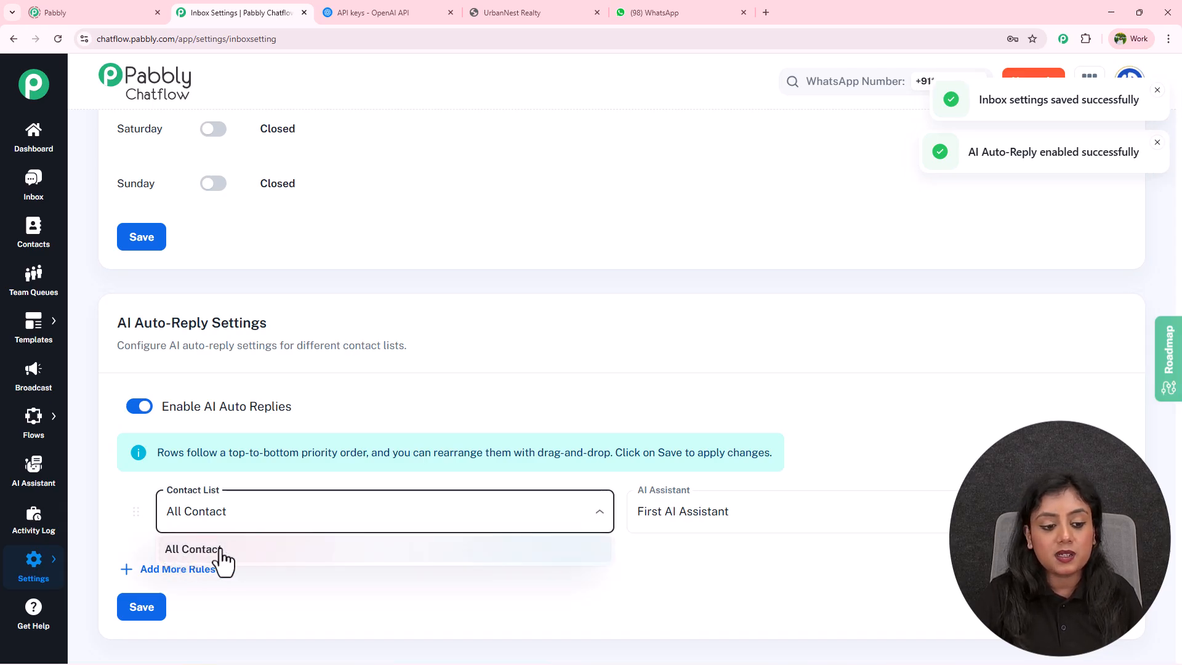
pyautogui.click(198, 549)
pyautogui.scroll(-1, 493, 394)
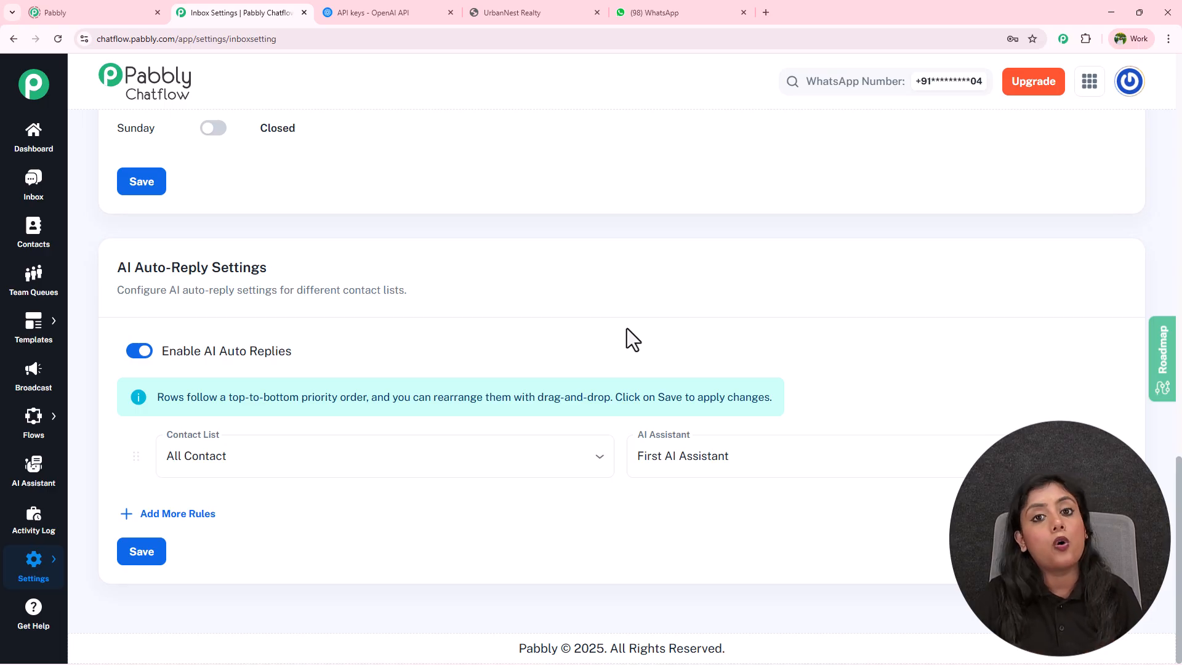
# Enable First AI Assistant on the New User chat, then reopen First AI Assistant for editing.
pyautogui.click(44, 191)
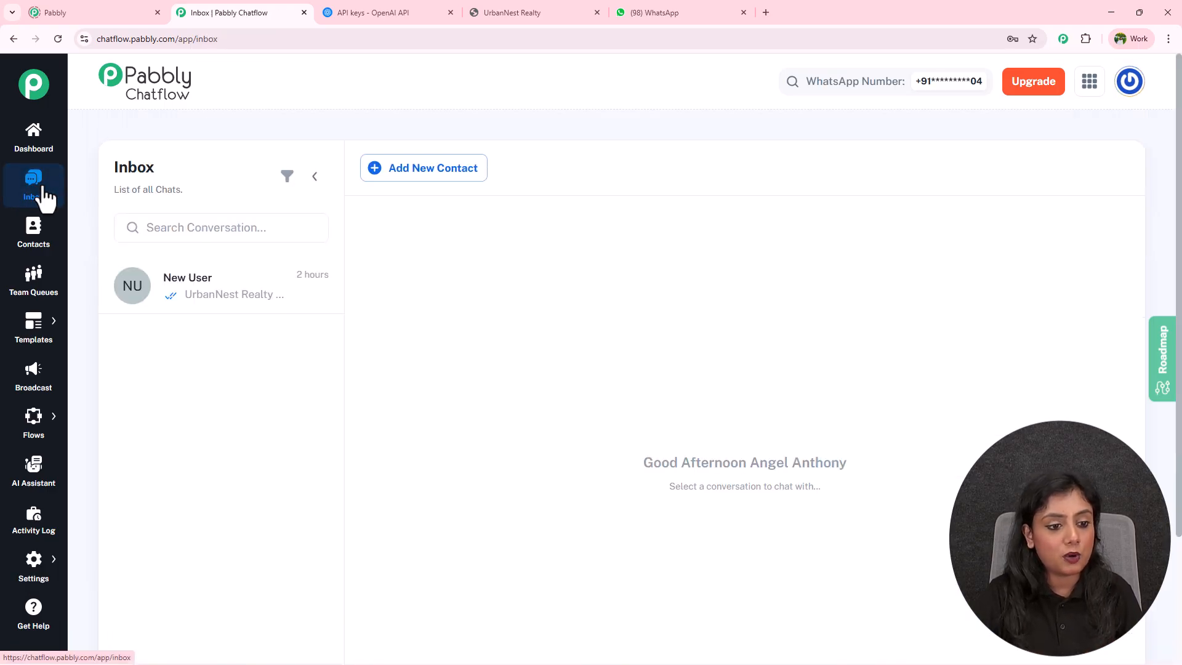
pyautogui.click(238, 301)
pyautogui.scroll(-3, 422, 412)
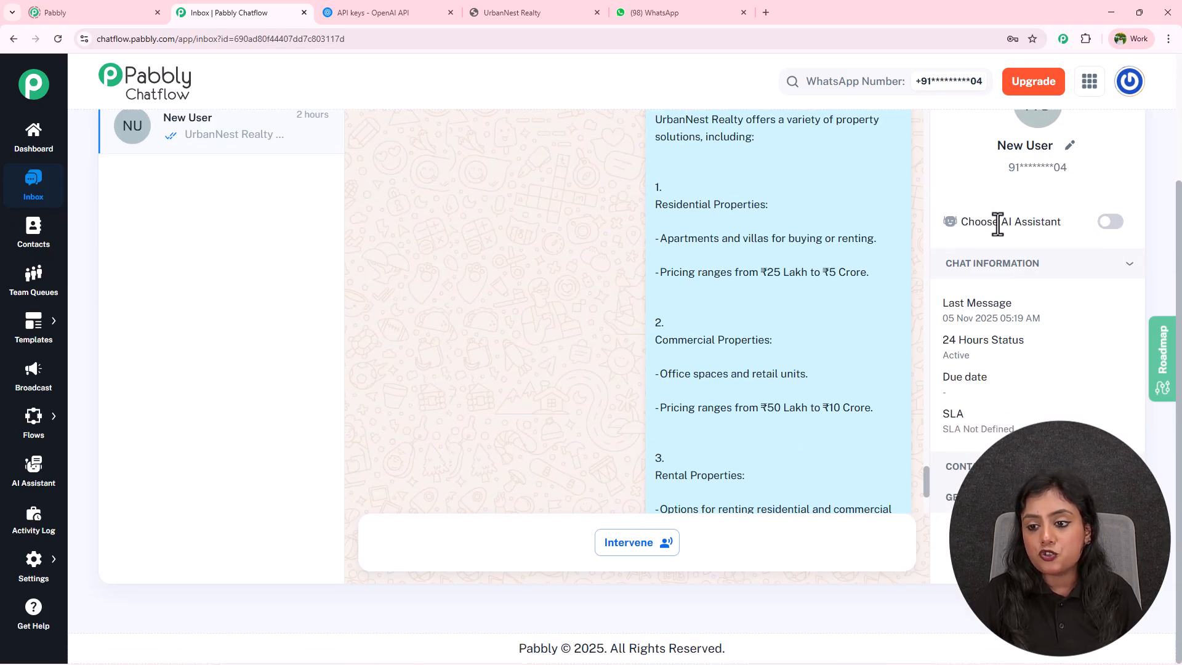
pyautogui.click(1099, 228)
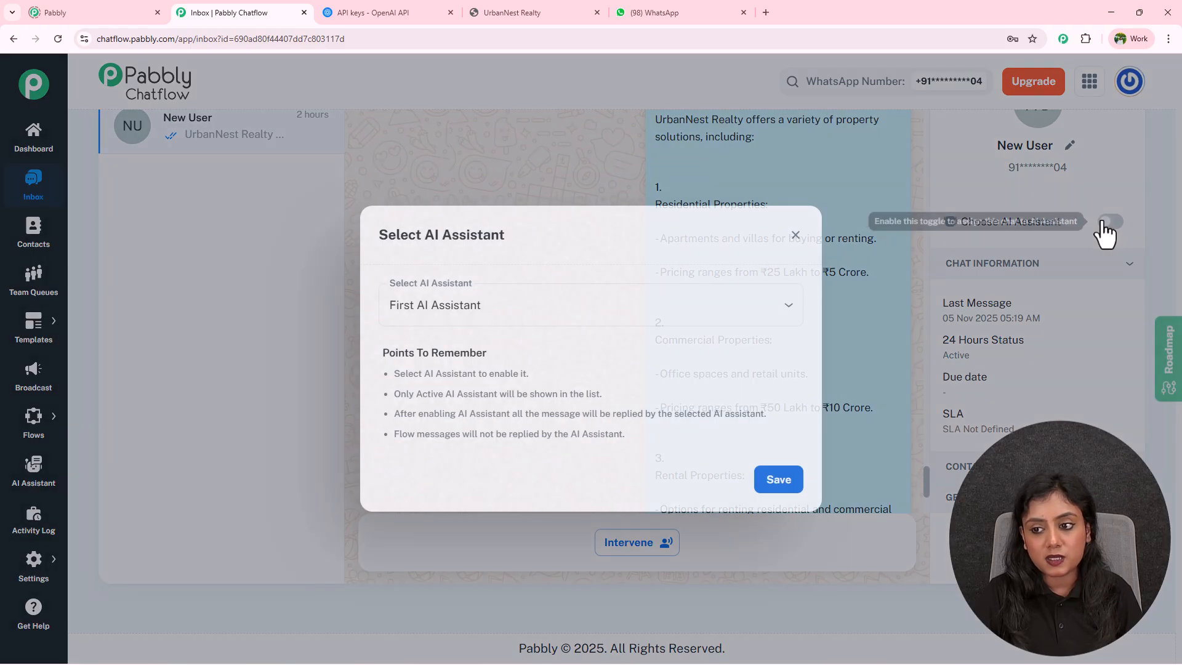
pyautogui.click(474, 313)
pyautogui.click(469, 345)
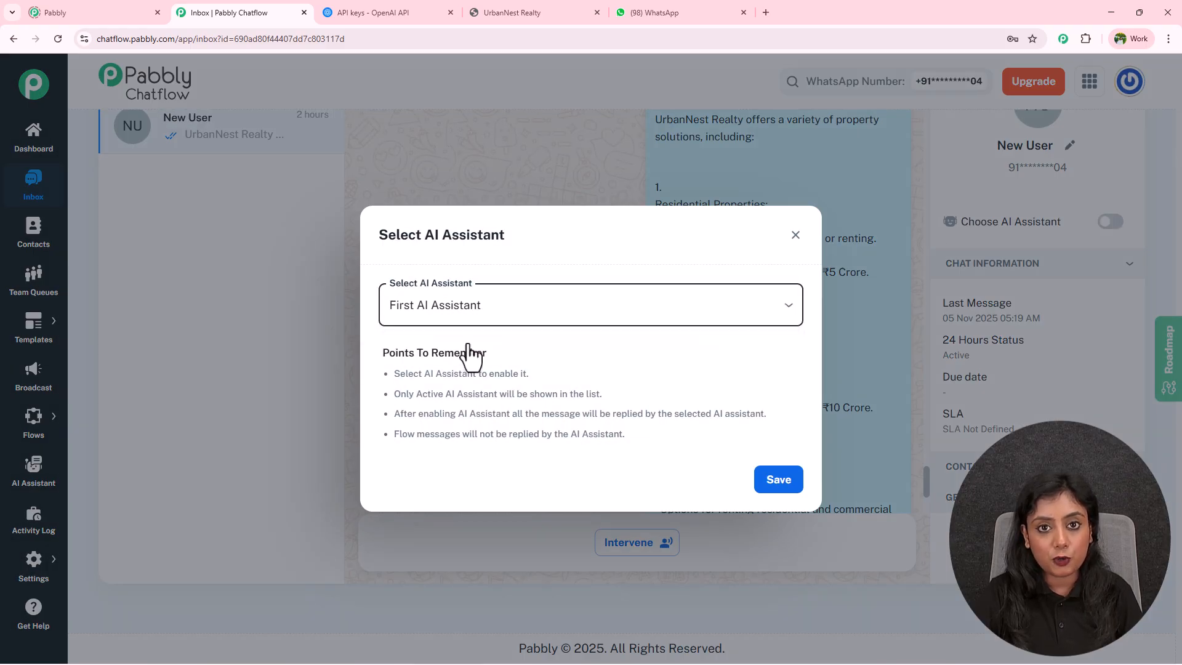
pyautogui.click(777, 480)
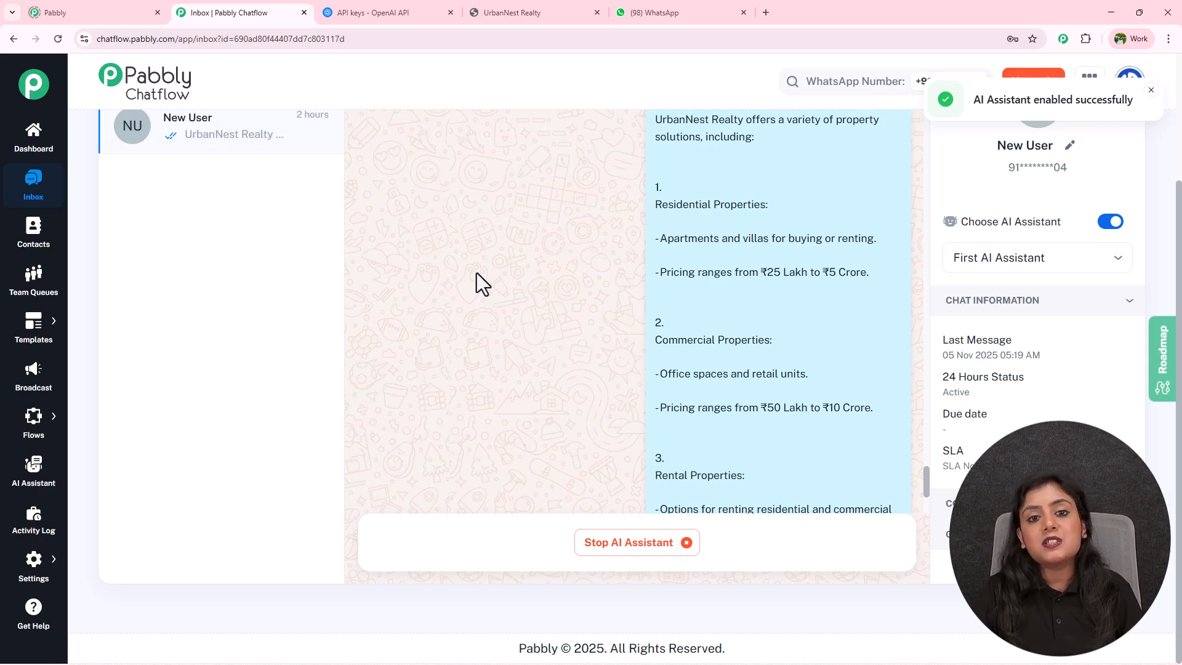
pyautogui.click(25, 485)
pyautogui.click(320, 457)
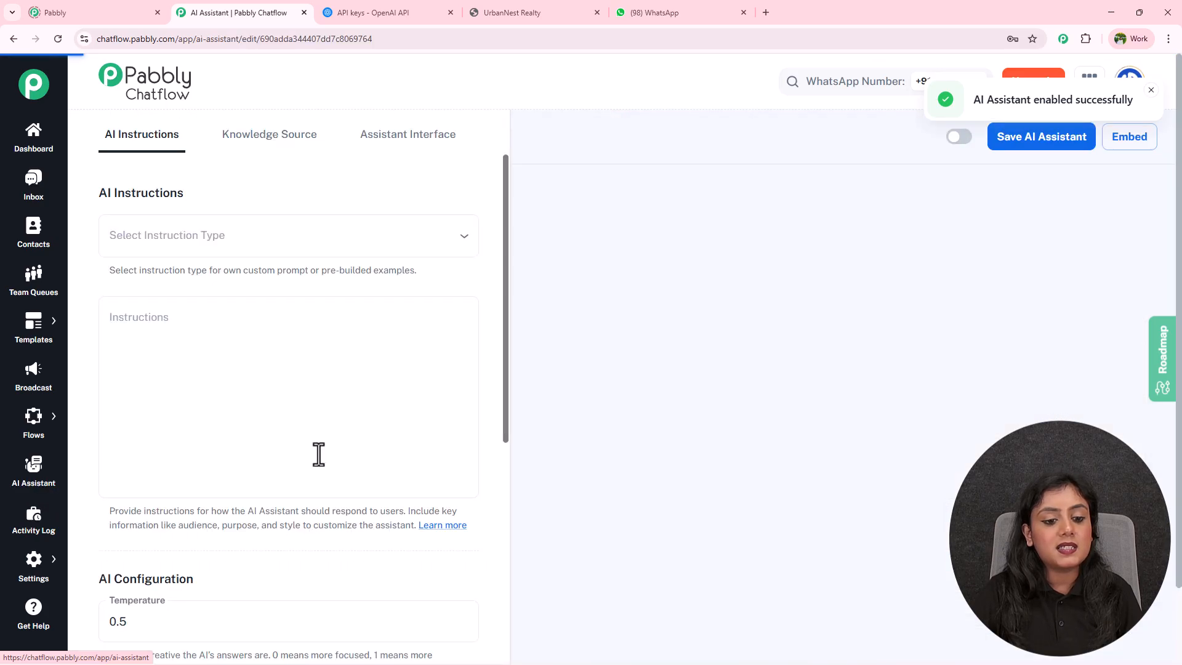